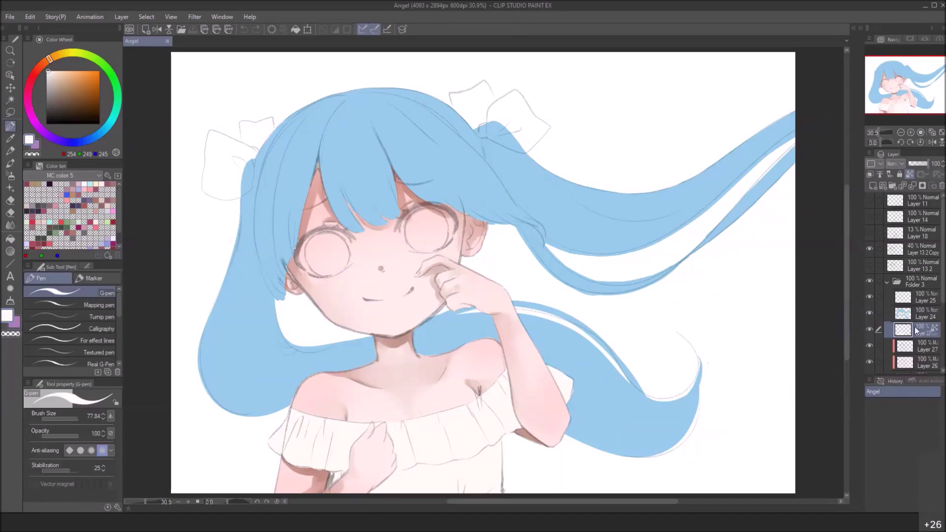
Lower the opacity of the sketch line layer, Layer 13 2 Copy, to 28%
scroll(911, 283, "down", 1)
scroll(932, 333, "down", 4)
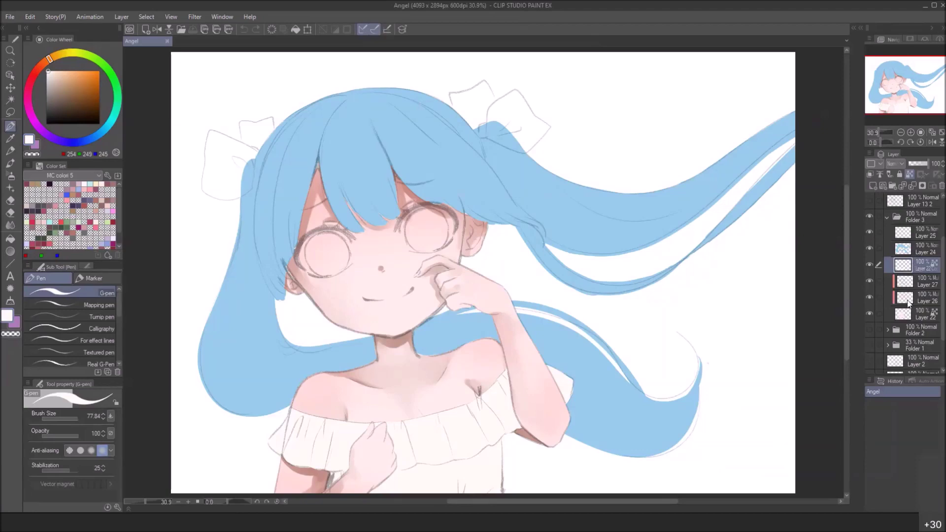
left_click(911, 313)
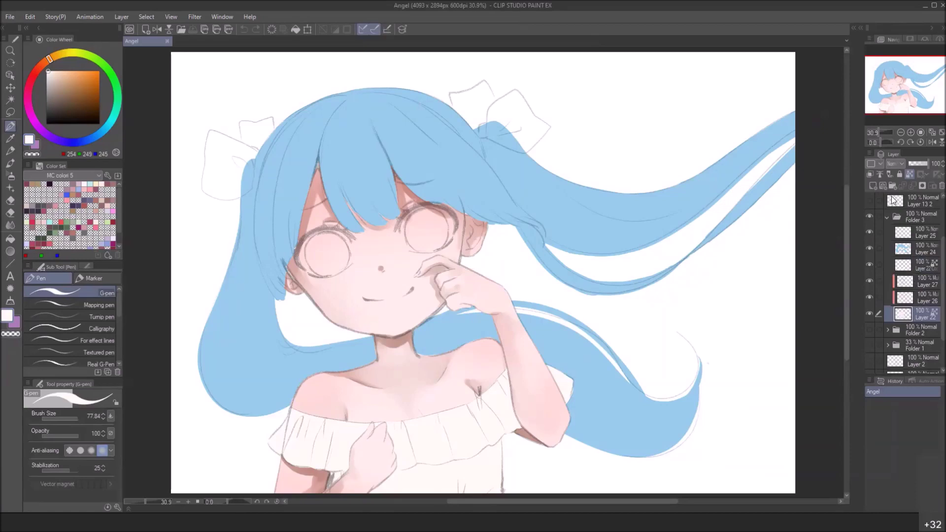
scroll(915, 255, "up", 5)
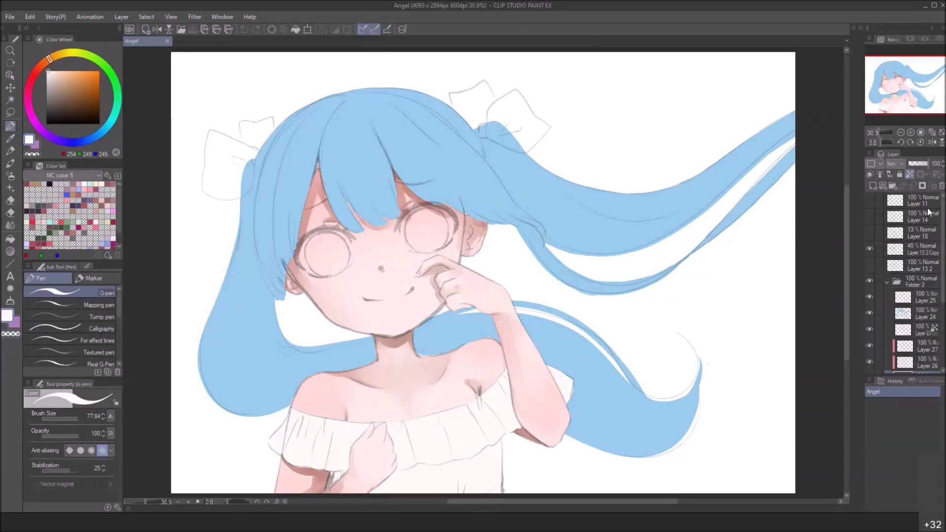
left_click(914, 252)
left_click_drag(915, 163, 929, 164)
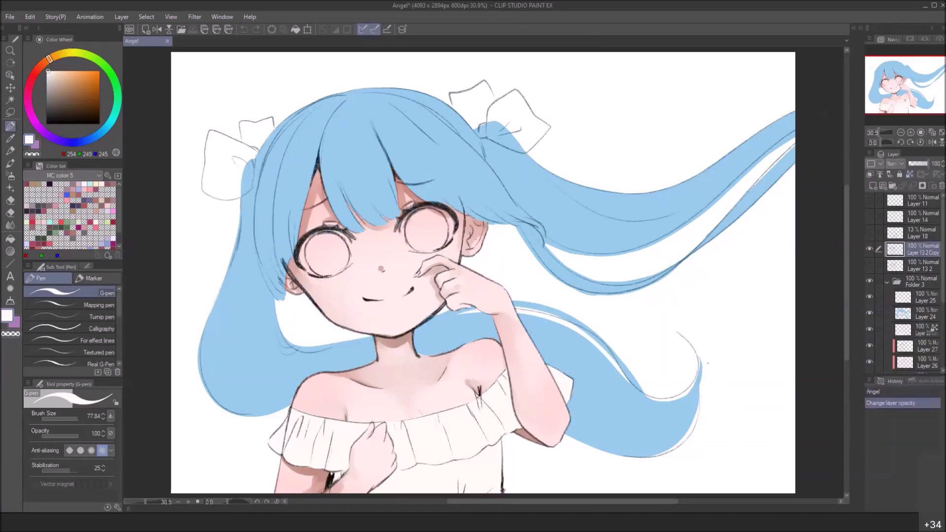
left_click_drag(928, 164, 916, 161)
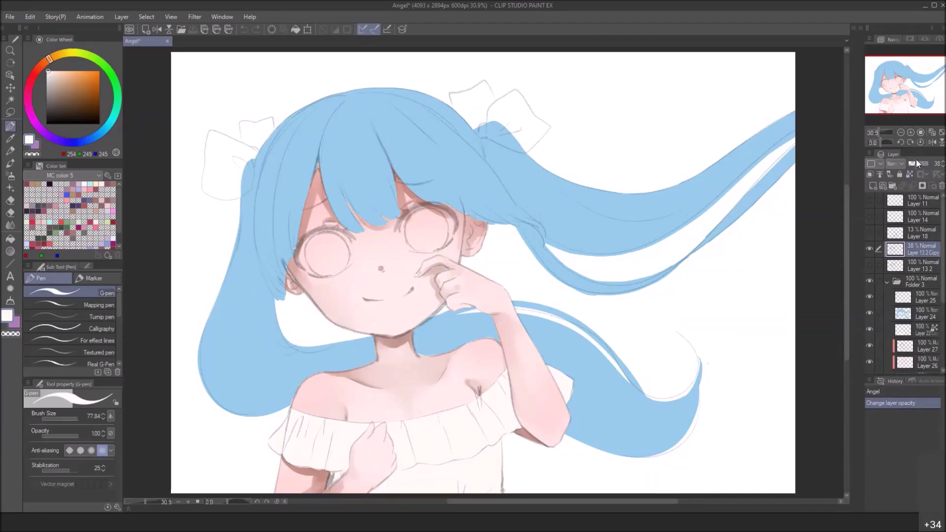
left_click_drag(918, 160, 921, 159)
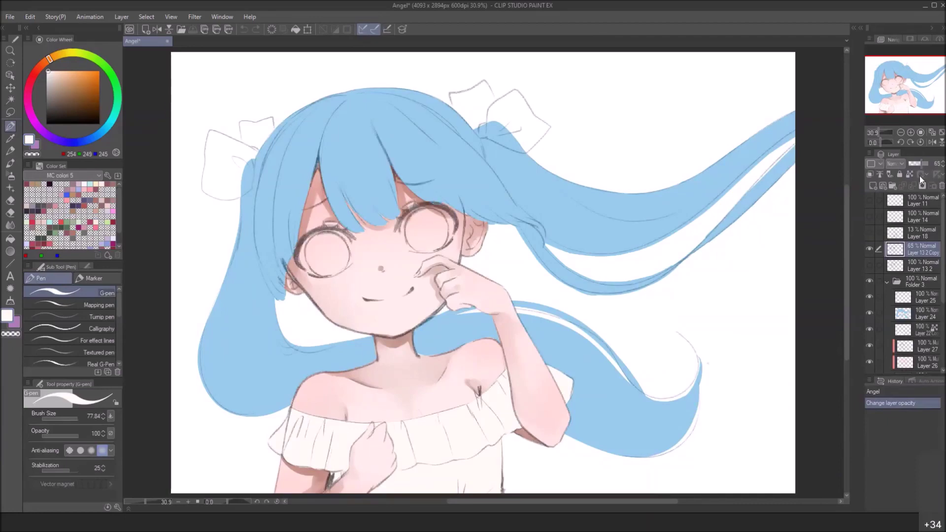
left_click(915, 163)
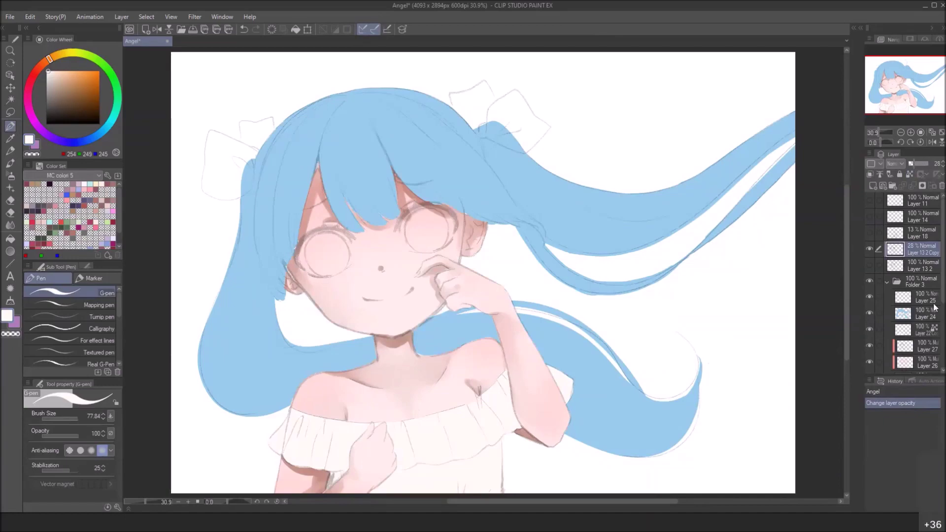
Add a new clipped raster layer directly above the skin base layer, Layer 22, and choose a dark reddish brown
scroll(926, 295, "down", 3)
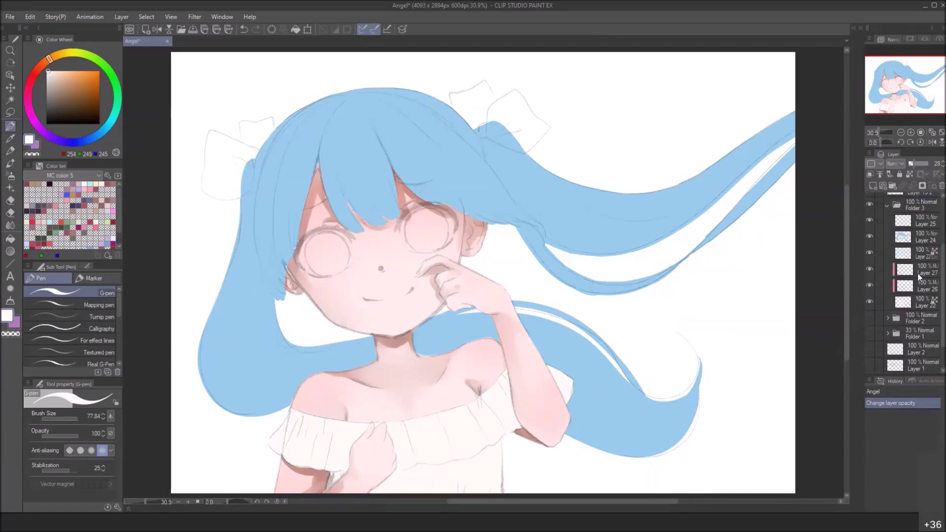
left_click(918, 272)
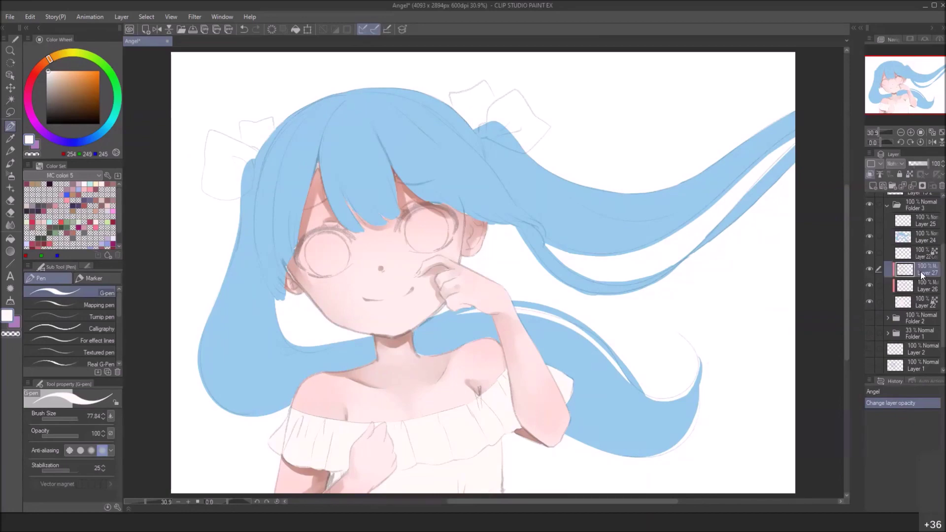
left_click(912, 301)
mouse_move(48, 72)
left_mouse_down()
mouse_move(54, 94)
mouse_move(69, 102)
left_mouse_up()
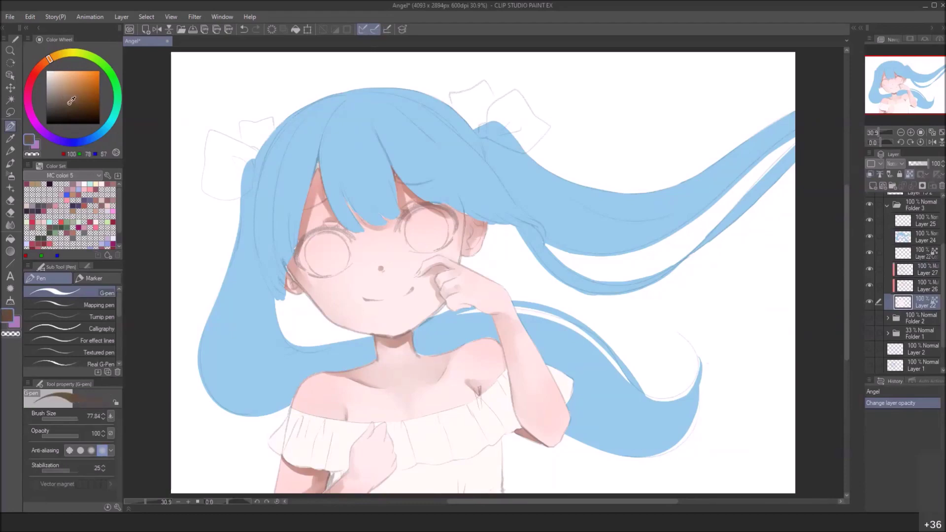
left_click(41, 67)
left_click_drag(41, 67, 38, 62)
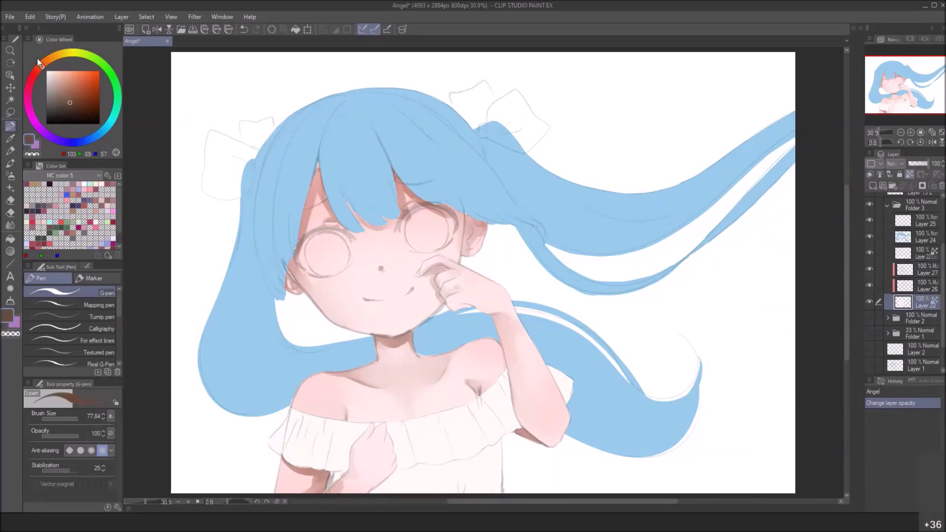
left_click(873, 185)
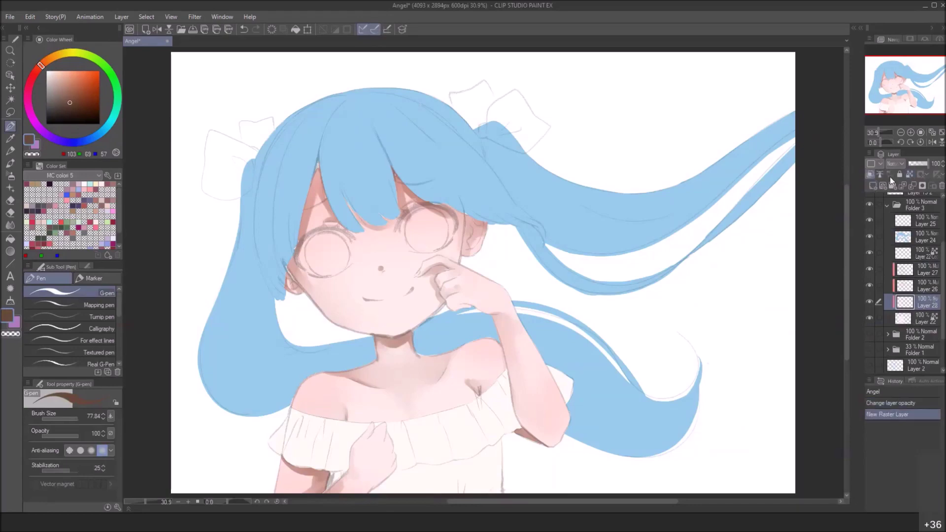
Paint dark brown shadows on the forehead skin along the gaps in the bangs using the Transparent watercolor brush at size 3.74
left_click(14, 151)
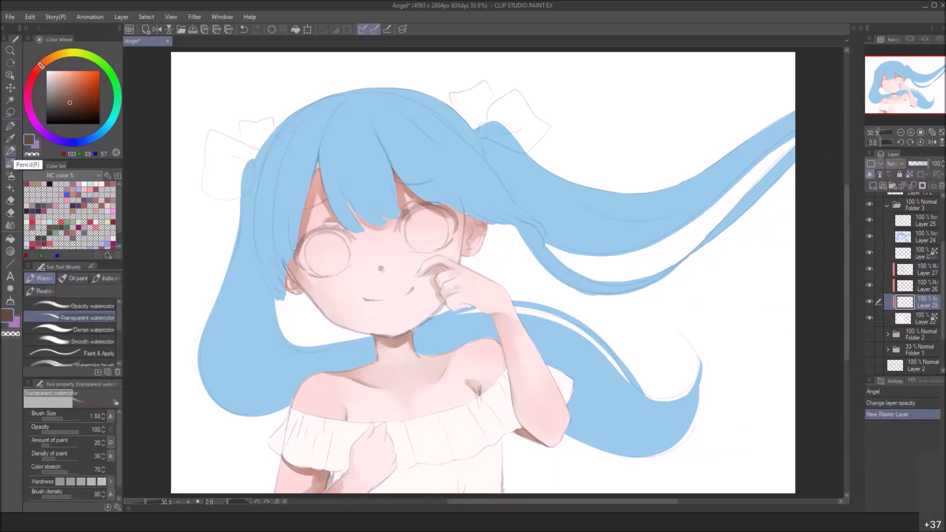
left_click_drag(331, 180, 344, 224)
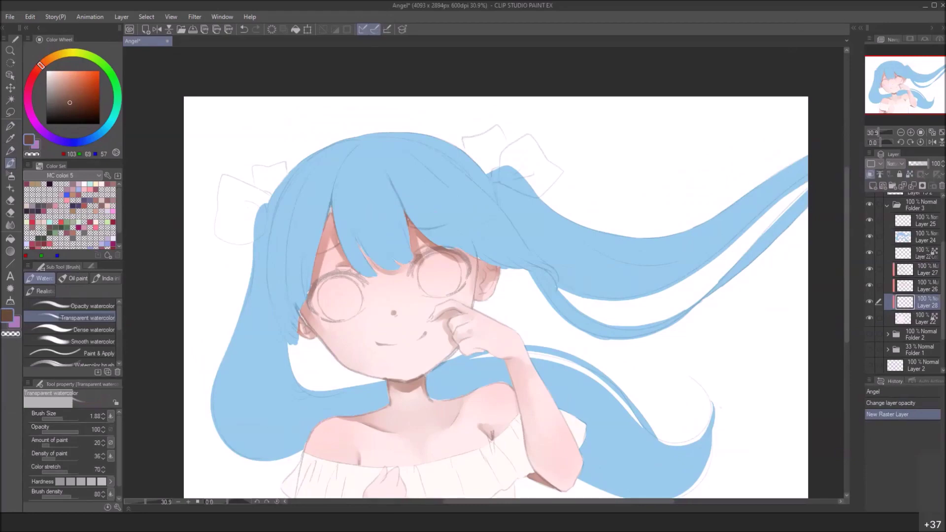
scroll(341, 223, "up", 2)
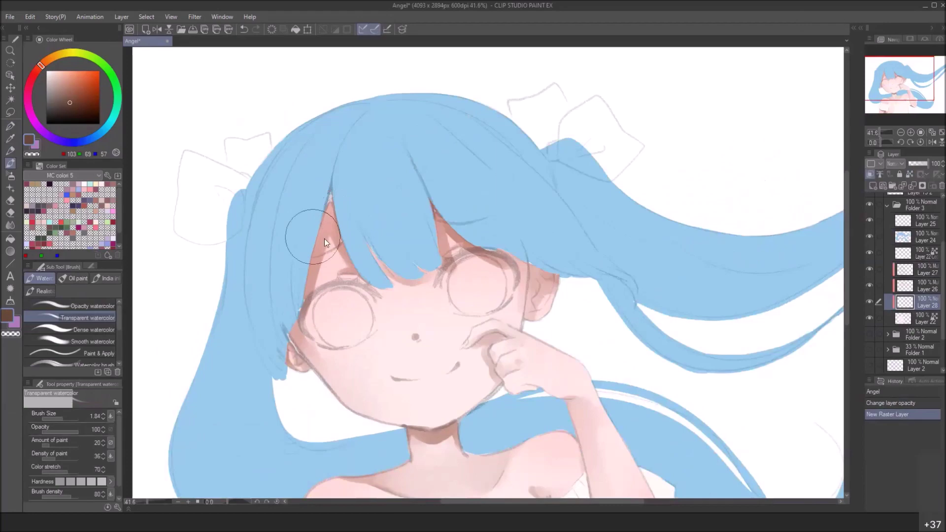
key("bracketleft")
left_click_drag(321, 208, 325, 206)
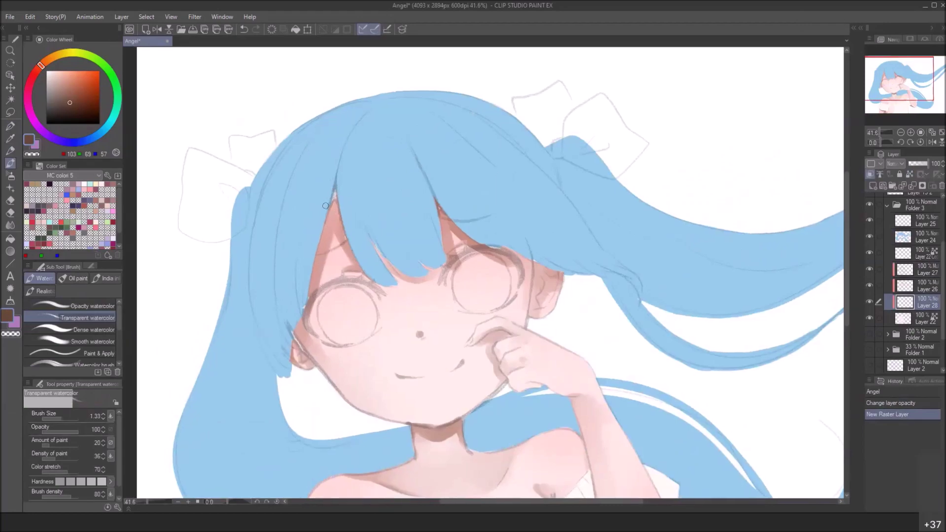
key("bracketright")
key("bracketright")
key("bracketright")
mouse_move(314, 266)
left_mouse_down()
mouse_move(329, 212)
mouse_move(306, 290)
left_mouse_up()
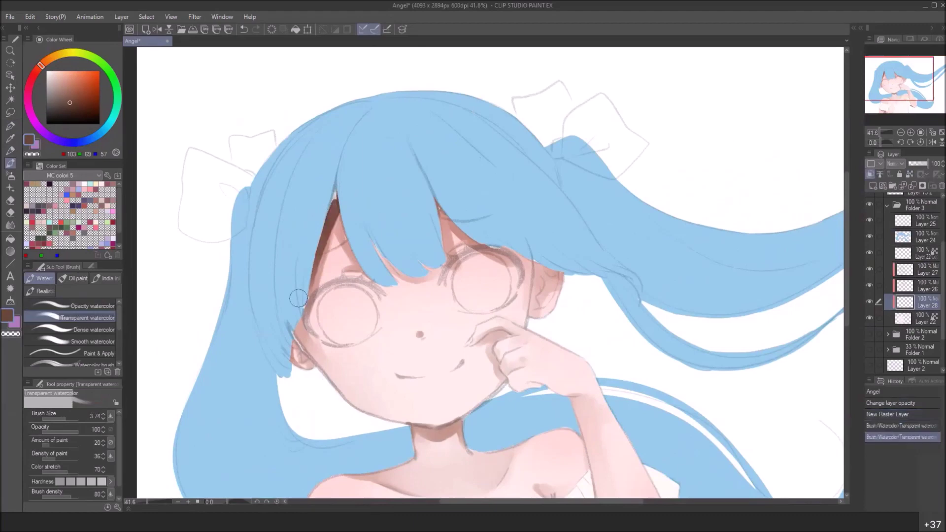
mouse_move(335, 200)
left_mouse_down()
mouse_move(323, 246)
mouse_move(331, 270)
left_mouse_up()
left_click_drag(345, 183, 335, 201)
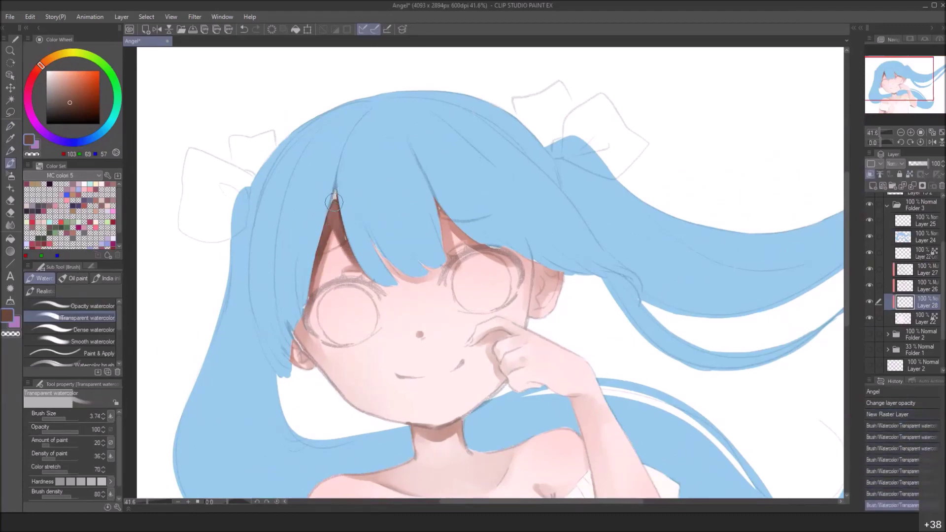
left_click_drag(435, 199, 471, 239)
left_click_drag(524, 269, 501, 226)
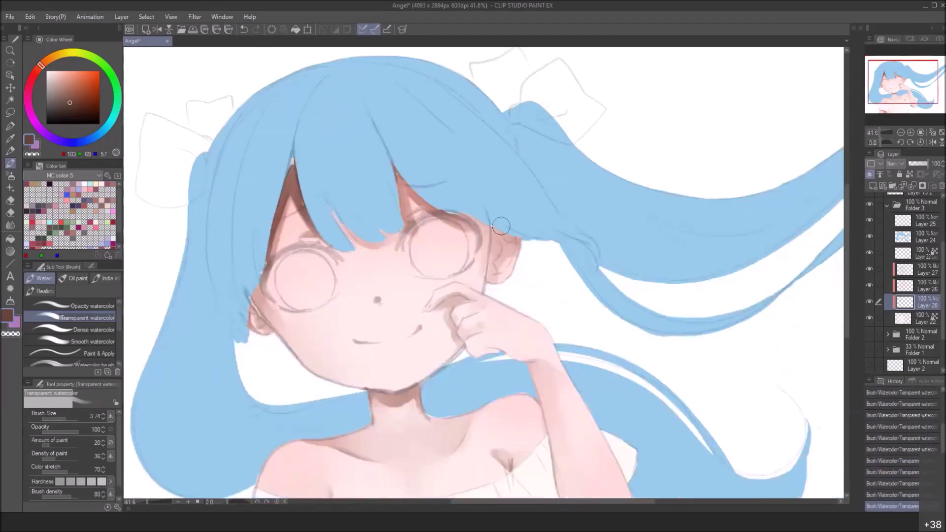
Create a new raster layer and place it directly above Folder 3, outside the folder
scroll(912, 285, "up", 3)
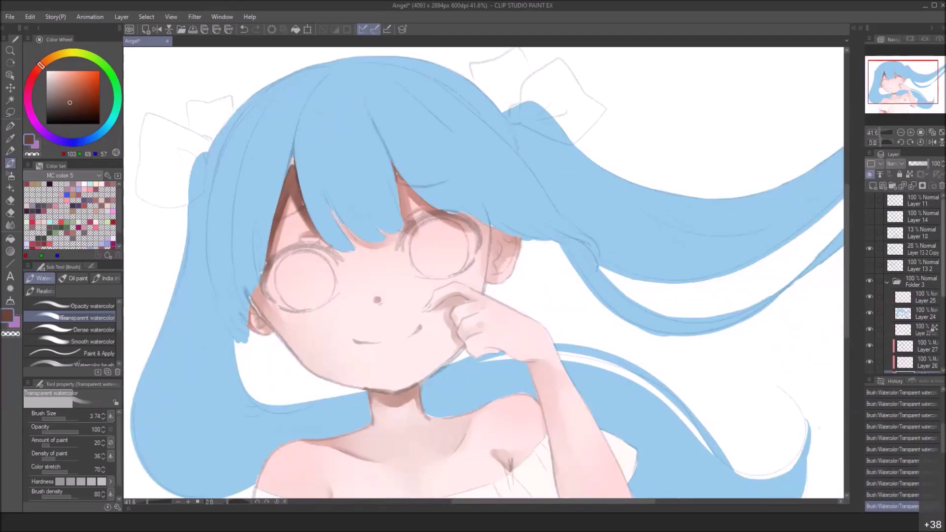
scroll(912, 275, "down", 2)
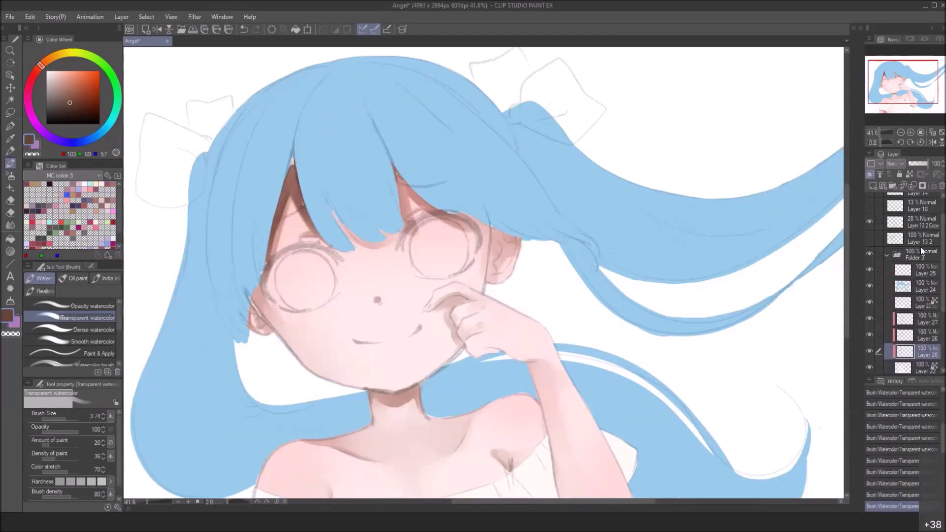
left_click(920, 250)
left_click(873, 186)
left_click_drag(923, 269, 924, 246)
Choose pure white and the Gouache oil paint brush for painting the eyes
left_click_drag(51, 75, 33, 53)
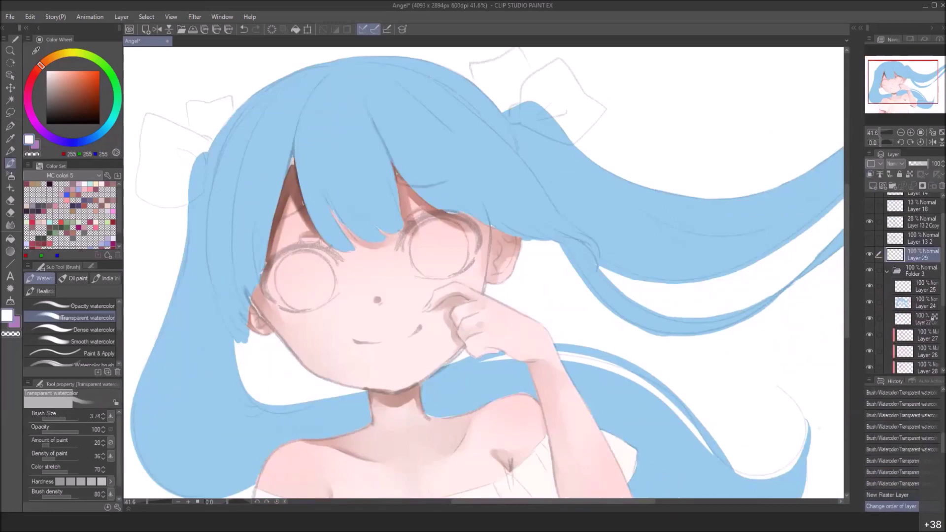
left_click(15, 149)
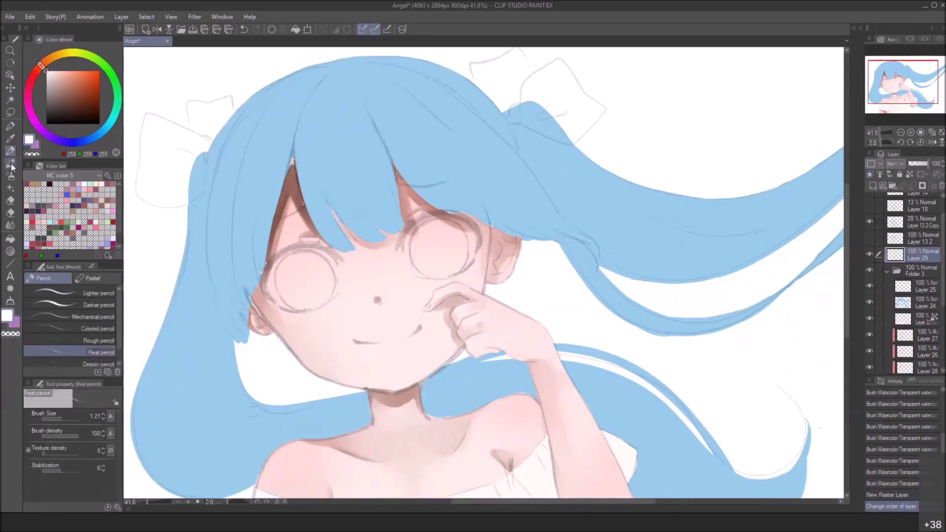
left_click(15, 165)
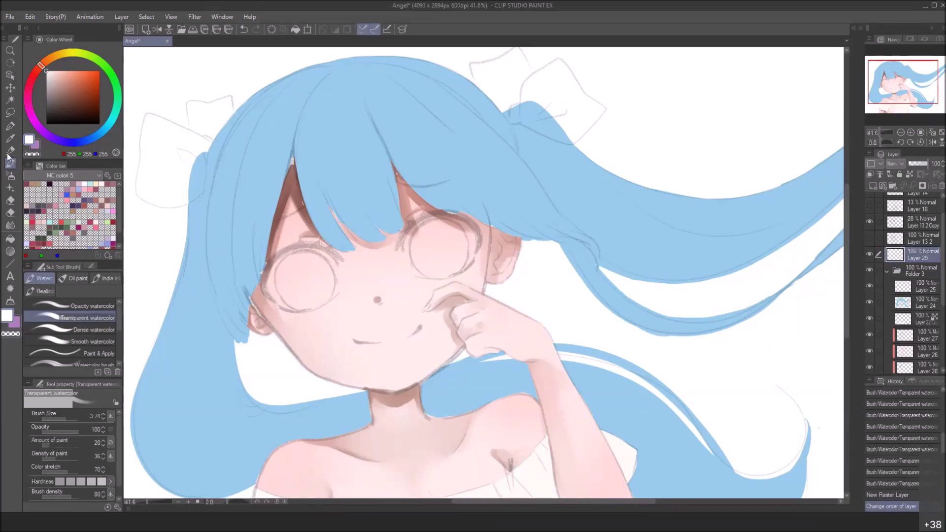
left_click(76, 278)
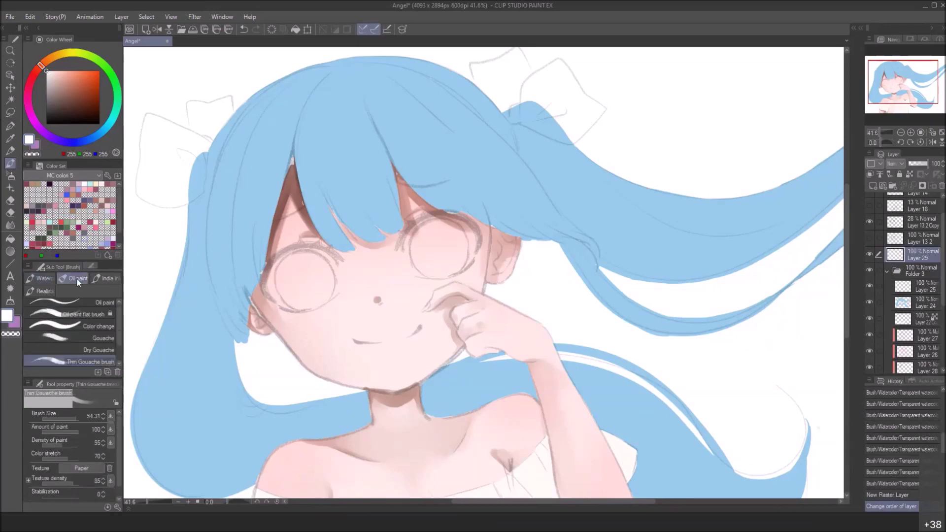
left_click(96, 337)
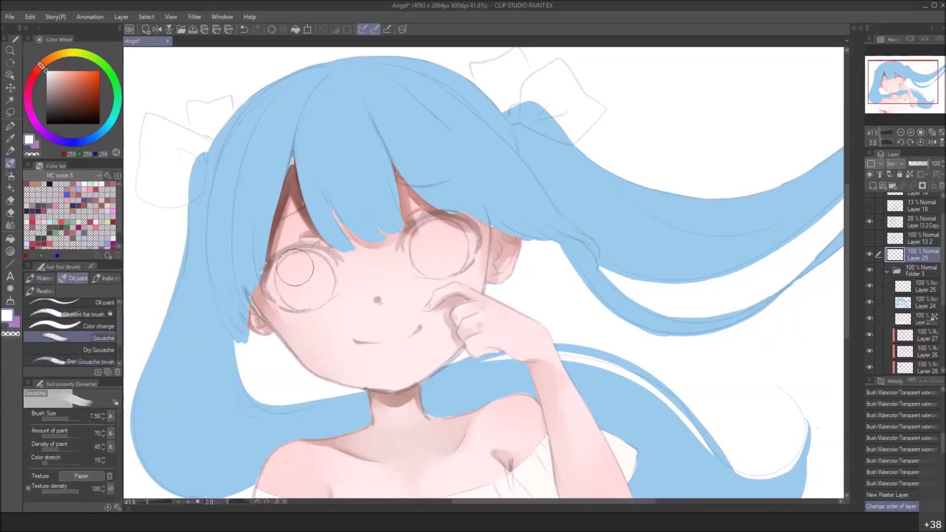
Reduce the Gouache brush size to 2.94 and fill the eye nearest the raised hand with white
left_click_drag(366, 257, 334, 234)
left_click_drag(393, 235, 373, 269)
key("bracketleft")
key("bracketleft")
key("bracketleft")
key("bracketleft")
key("bracketleft")
key("bracketleft")
key("bracketleft")
key("bracketleft")
key("bracketleft")
key("bracketleft")
key("bracketleft")
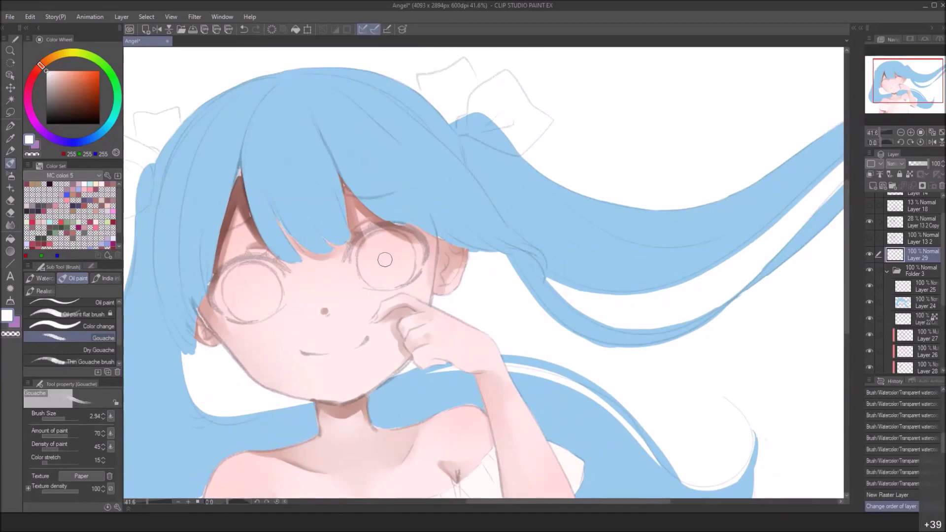
mouse_move(379, 257)
left_mouse_down()
mouse_move(371, 250)
mouse_move(379, 256)
mouse_move(363, 276)
mouse_move(347, 279)
mouse_move(376, 268)
mouse_move(354, 284)
left_mouse_up()
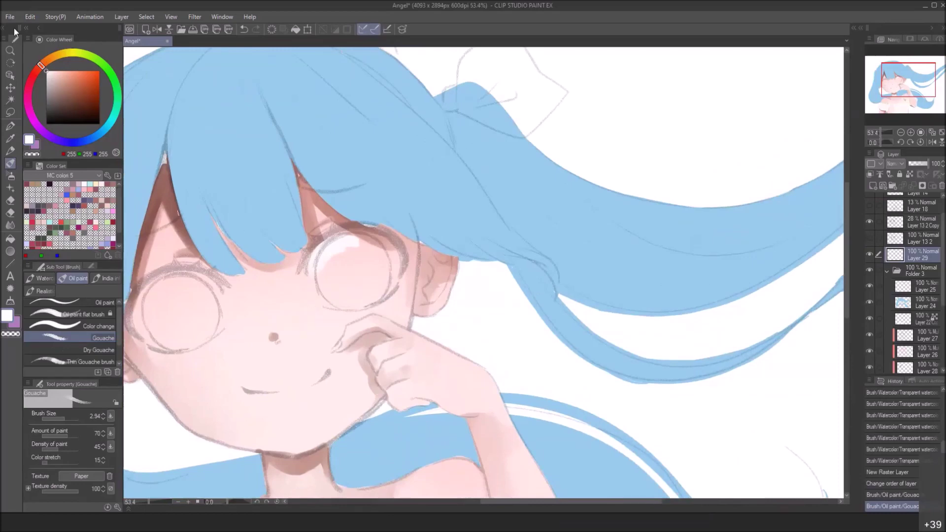
mouse_move(330, 253)
left_mouse_down()
mouse_move(325, 277)
mouse_move(318, 257)
mouse_move(330, 250)
mouse_move(349, 285)
mouse_move(346, 237)
mouse_move(383, 263)
mouse_move(353, 237)
mouse_move(385, 278)
mouse_move(339, 299)
mouse_move(372, 268)
left_mouse_up()
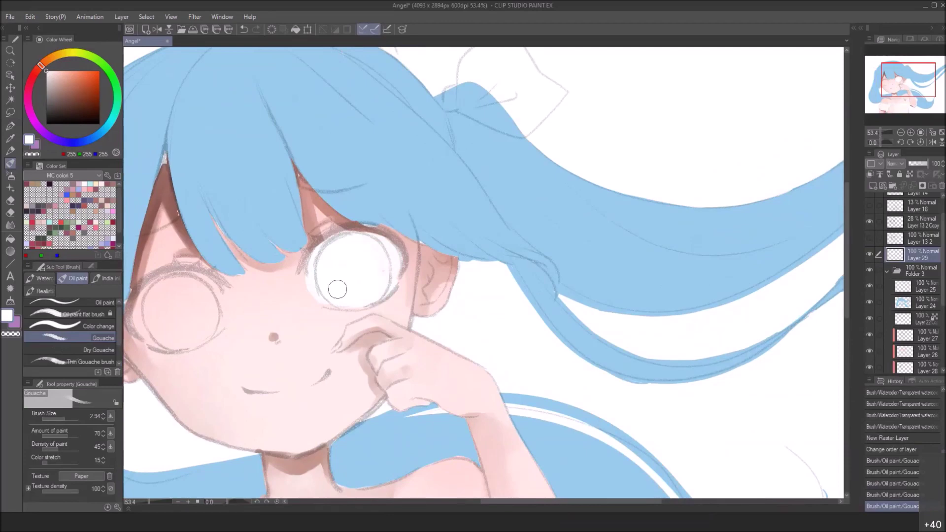
left_click_drag(347, 286, 326, 301)
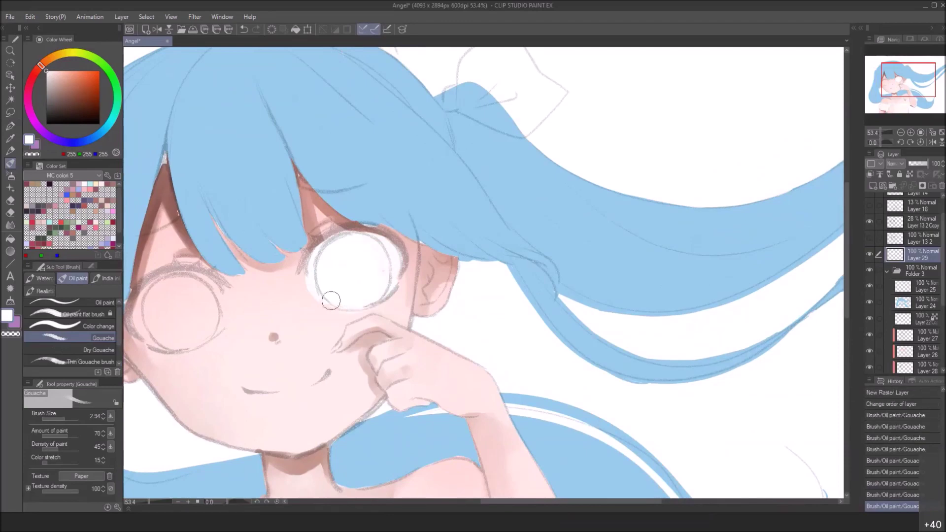
mouse_move(402, 248)
left_mouse_down()
mouse_move(386, 272)
mouse_move(359, 238)
mouse_move(323, 251)
mouse_move(372, 240)
mouse_move(363, 233)
mouse_move(321, 253)
left_mouse_up()
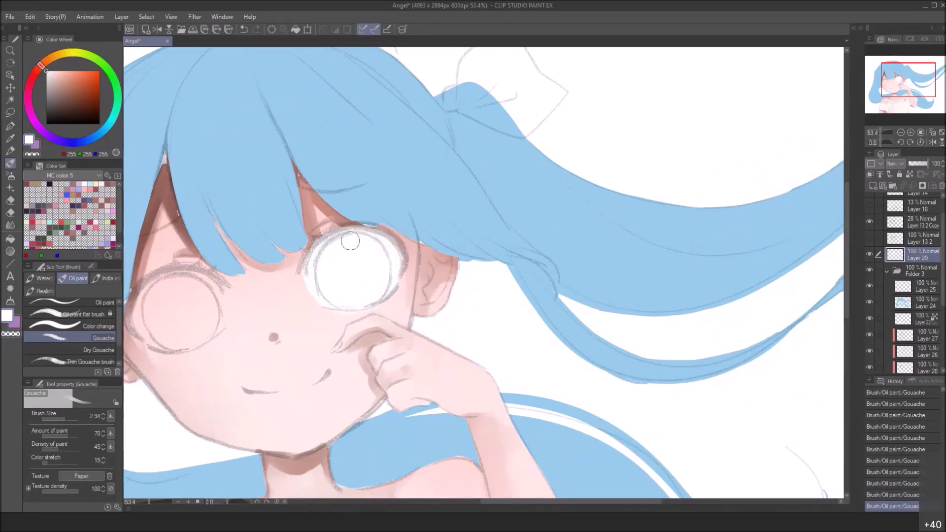
Fill the other eye, on the side away from the raised hand, with white inside its sketched outline
left_click_drag(252, 273, 422, 212)
mouse_move(315, 246)
left_mouse_down()
mouse_move(330, 271)
mouse_move(314, 260)
mouse_move(315, 271)
mouse_move(365, 272)
mouse_move(386, 245)
mouse_move(341, 257)
mouse_move(337, 236)
mouse_move(340, 262)
mouse_move(329, 227)
mouse_move(308, 260)
mouse_move(321, 236)
mouse_move(392, 238)
mouse_move(368, 231)
mouse_move(382, 223)
mouse_move(380, 261)
left_mouse_up()
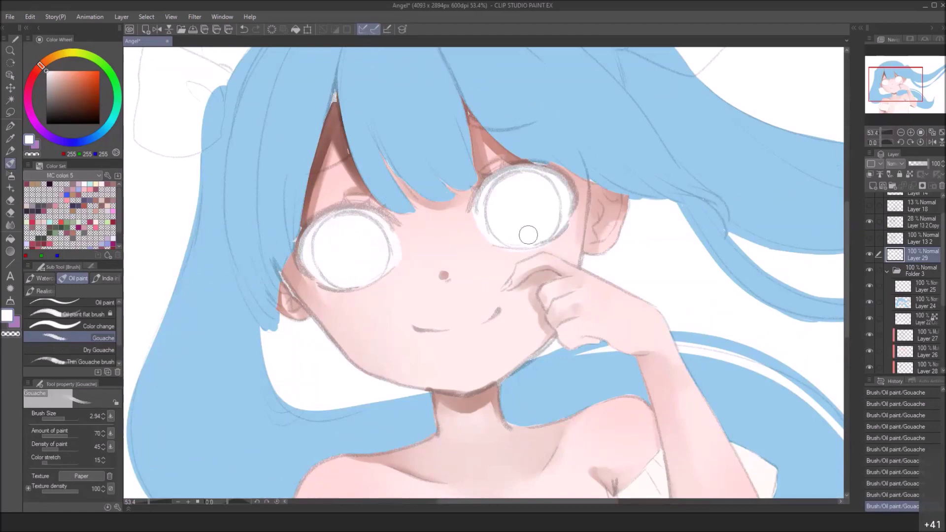
left_click_drag(536, 250, 459, 281)
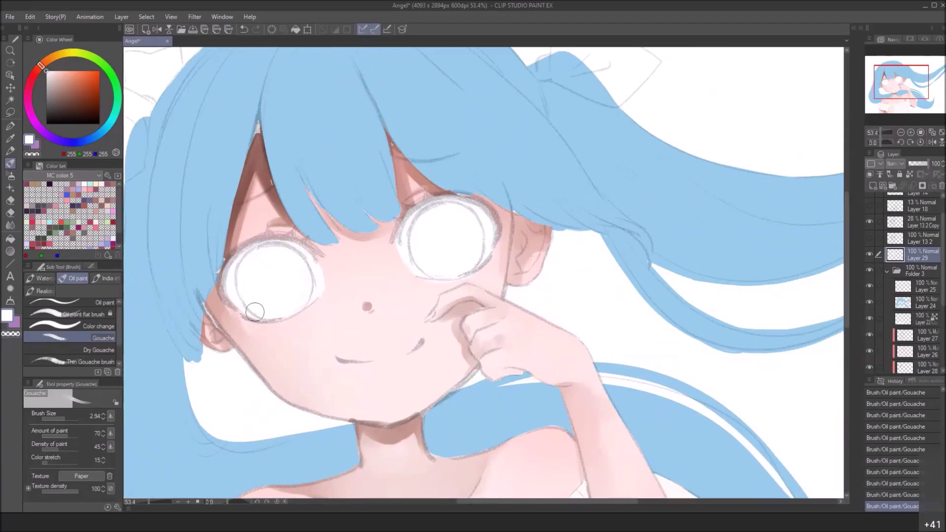
mouse_move(239, 266)
left_mouse_down()
mouse_move(266, 244)
mouse_move(289, 242)
mouse_move(308, 255)
left_mouse_up()
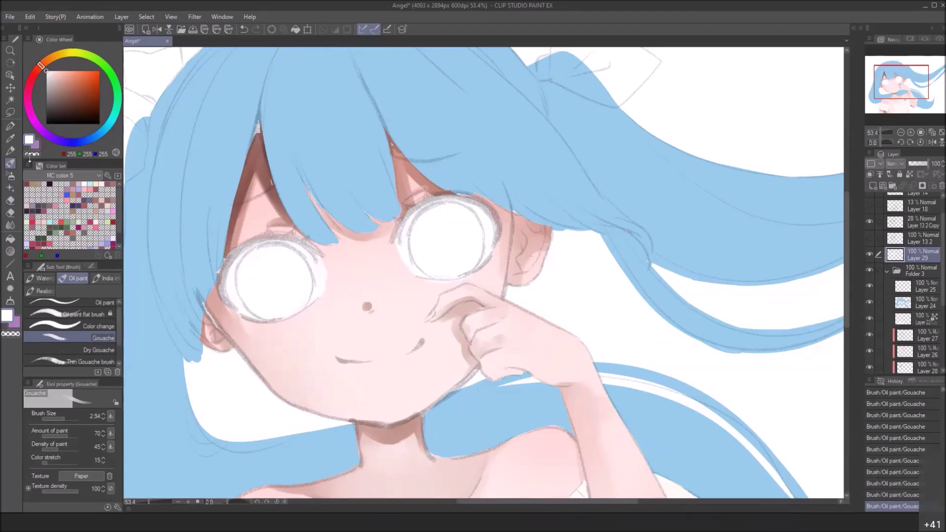
Use a reduced Hard eraser to trim the excess white beside the eye on the side away from the raised hand
left_click_drag(66, 79, 38, 42)
key("e")
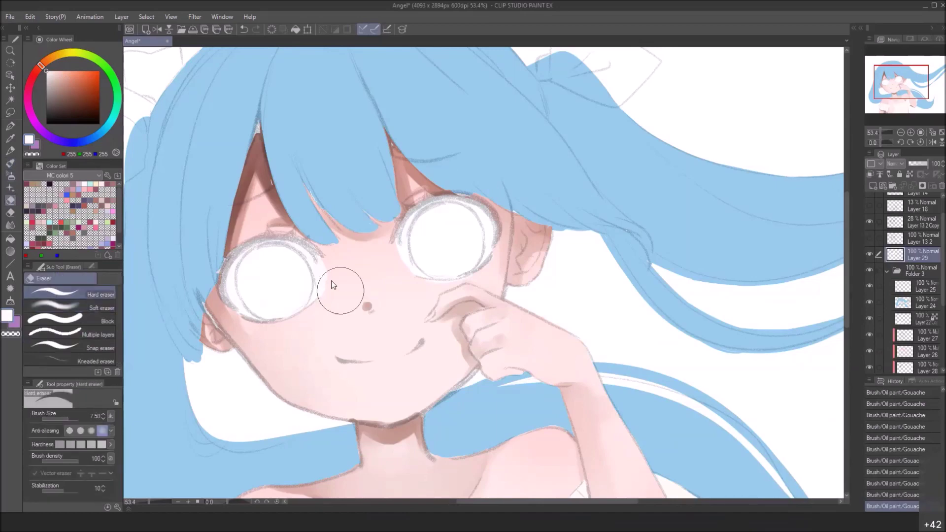
left_click_drag(341, 291, 323, 292)
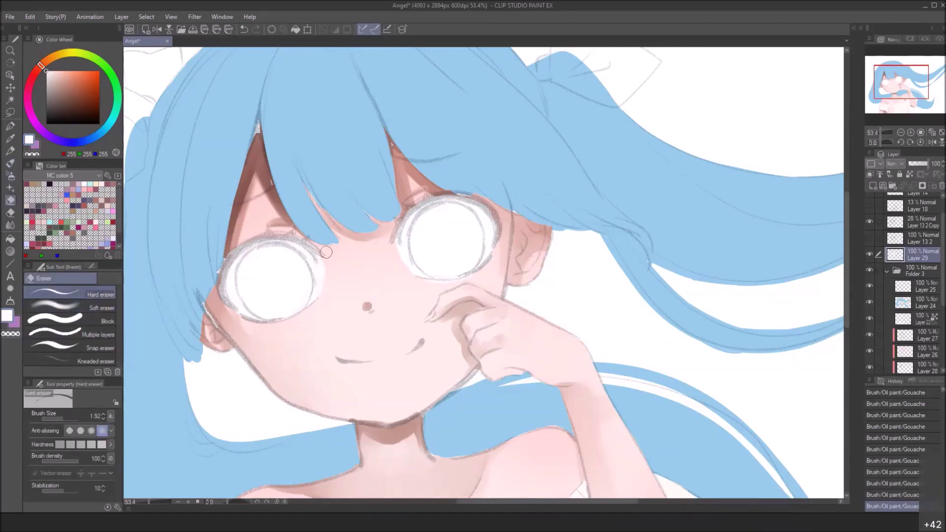
left_click_drag(321, 243, 325, 253)
Erase the white spilling past the lower outline of the eye nearest the raised hand
left_click_drag(308, 221, 463, 330)
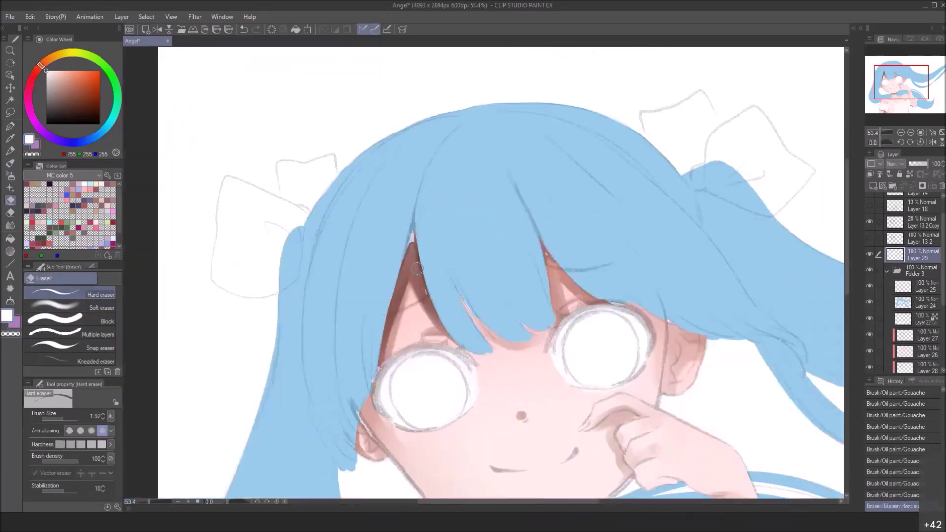
left_click_drag(592, 389, 397, 279)
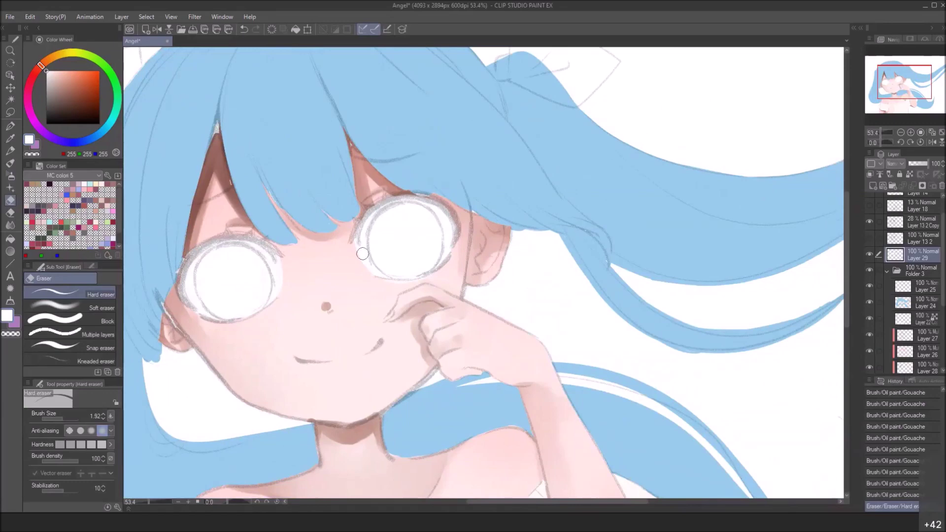
left_click_drag(397, 279, 382, 286)
left_click_drag(447, 278, 422, 283)
mouse_move(406, 284)
left_mouse_down()
mouse_move(378, 283)
mouse_move(436, 278)
left_mouse_up()
left_click_drag(440, 276, 434, 278)
left_click_drag(453, 261, 443, 271)
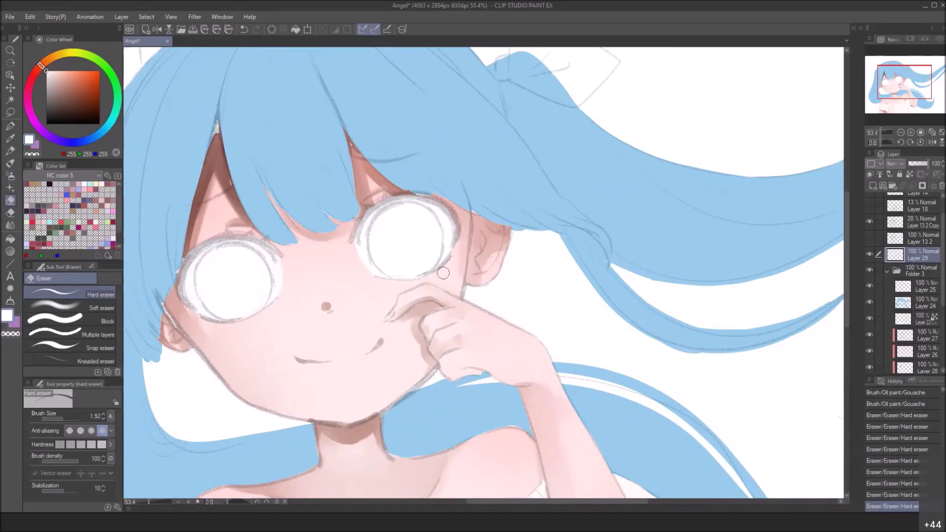
Try filling the iris away from the raised hand with dusty pink (RGB 211, 161, 151) using the Gouache brush, and undo the stroke
scroll(497, 236, "down", 4)
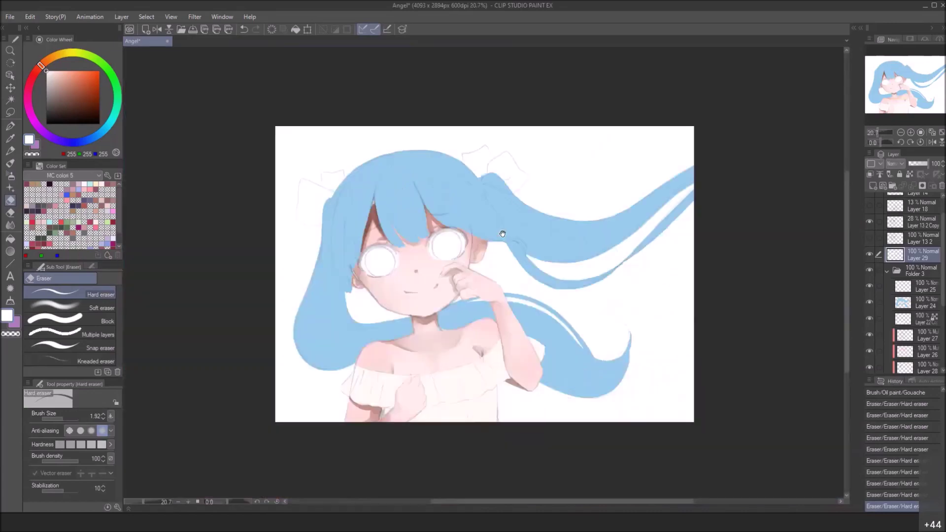
left_click_drag(457, 224, 404, 231)
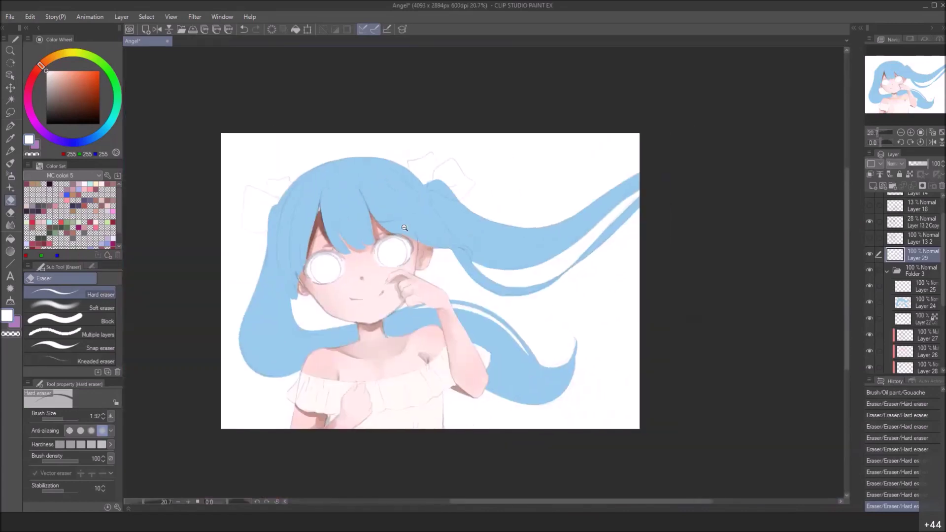
scroll(385, 244, "up", 3)
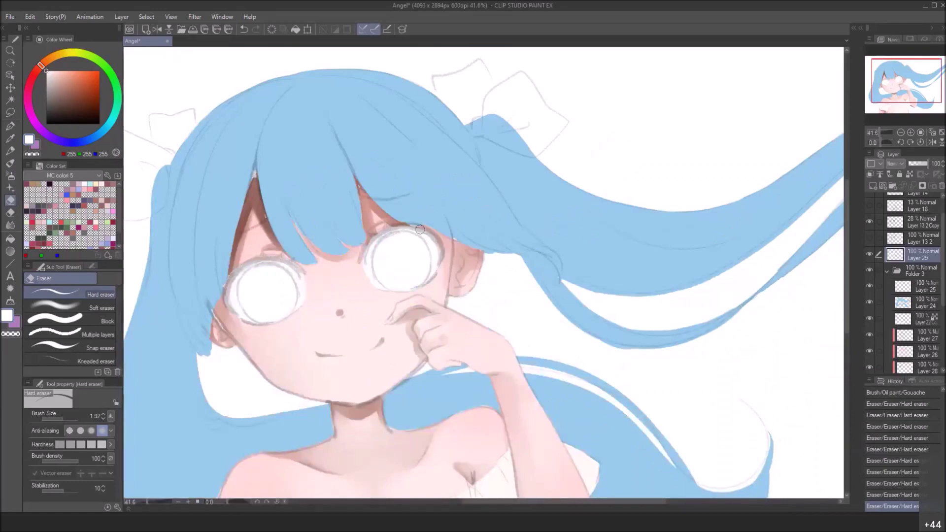
scroll(420, 230, "up", 1)
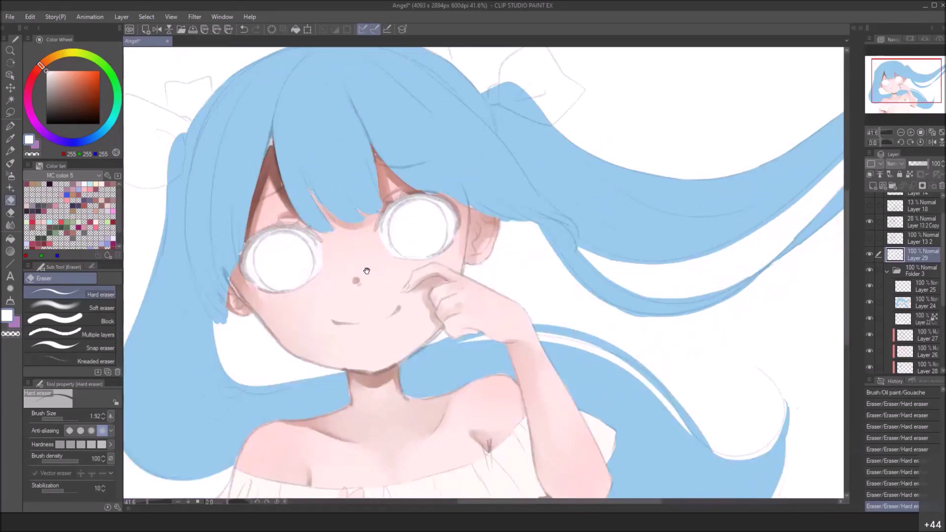
scroll(406, 263, "up", 1)
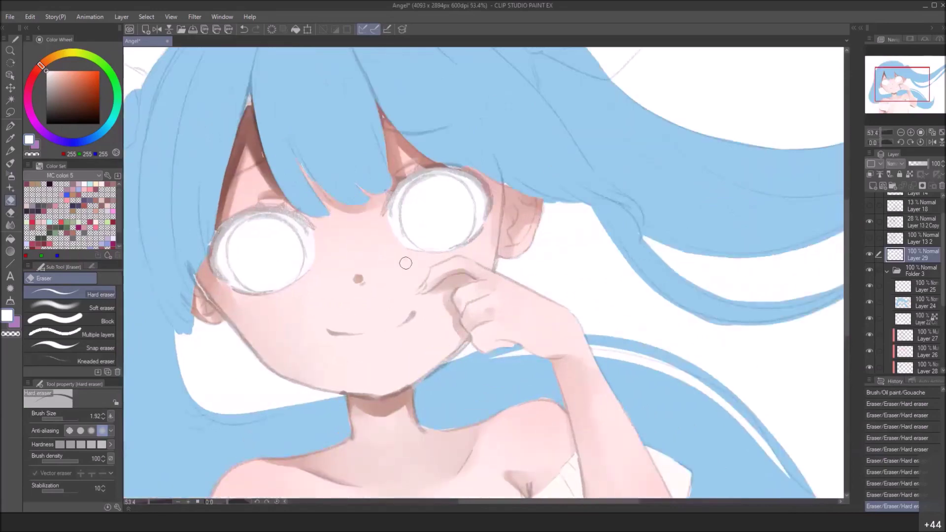
left_click(70, 101)
left_click_drag(84, 138, 37, 115)
mouse_move(93, 144)
left_mouse_down()
mouse_move(127, 113)
mouse_move(96, 39)
mouse_move(55, 46)
mouse_move(38, 69)
mouse_move(61, 79)
left_mouse_up()
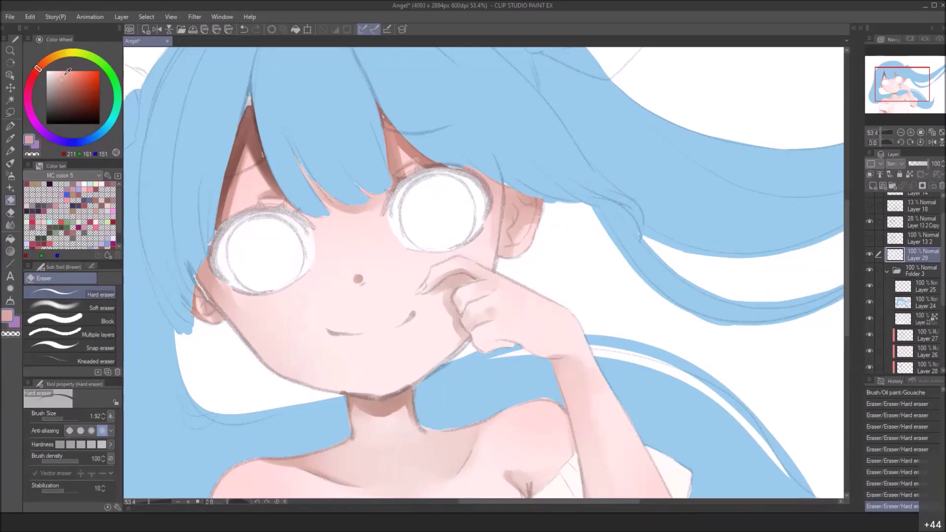
left_click(10, 163)
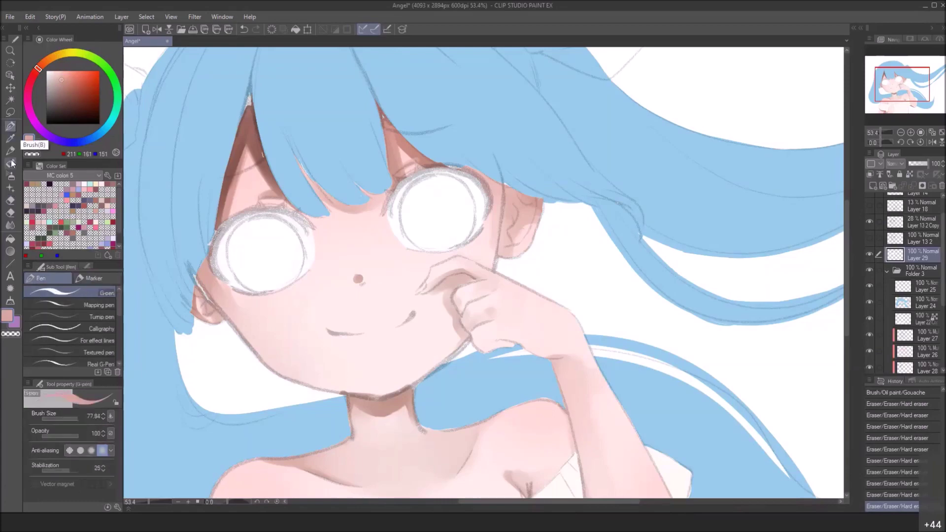
mouse_move(262, 250)
left_mouse_down()
mouse_move(246, 258)
mouse_move(276, 261)
left_mouse_up()
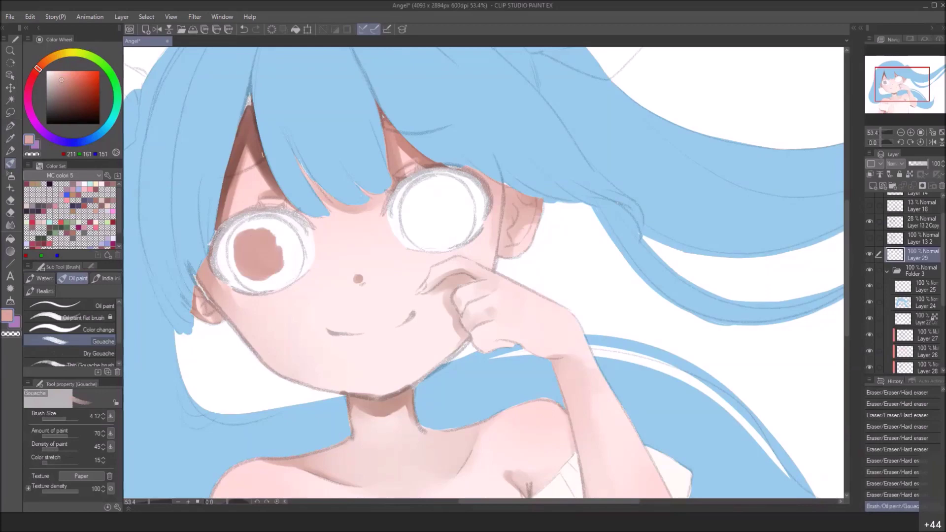
key("ctrl+z")
Choose a light salmon pink (RGB 247, 186, 174) as the drawing color
left_click_drag(491, 175, 520, 215)
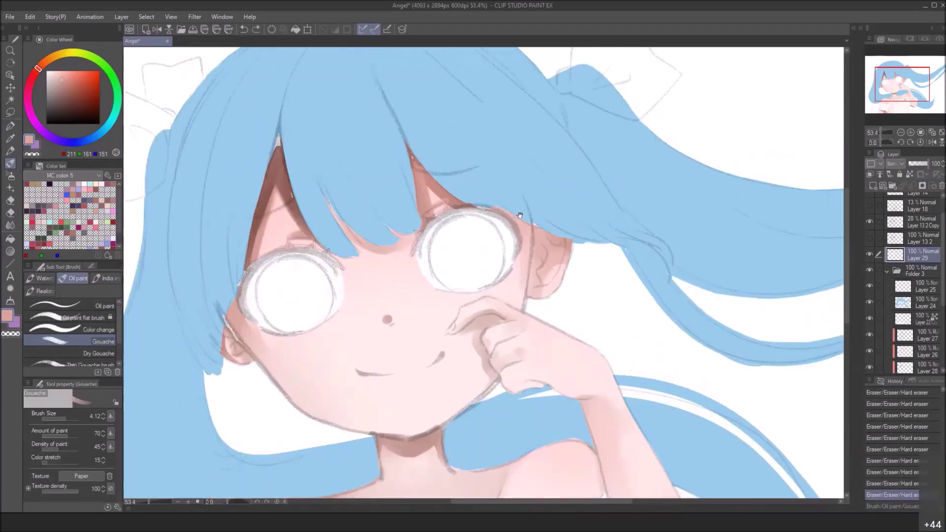
scroll(519, 215, "down", 1)
left_click_drag(558, 287, 554, 308)
left_click(62, 72)
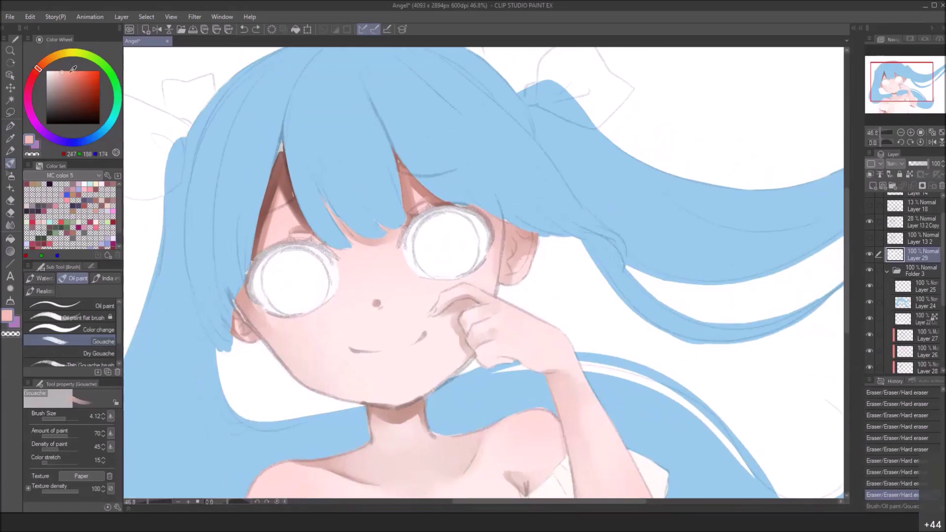
Select the whole iris of the eye away from the raised hand with the Magic wand set to refer to all layers
left_click(10, 99)
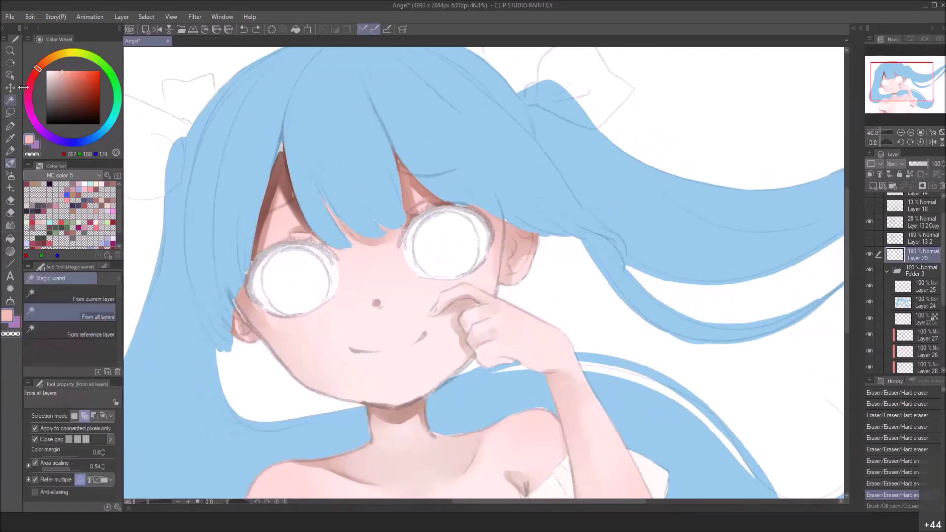
left_click(304, 280)
left_click(319, 275)
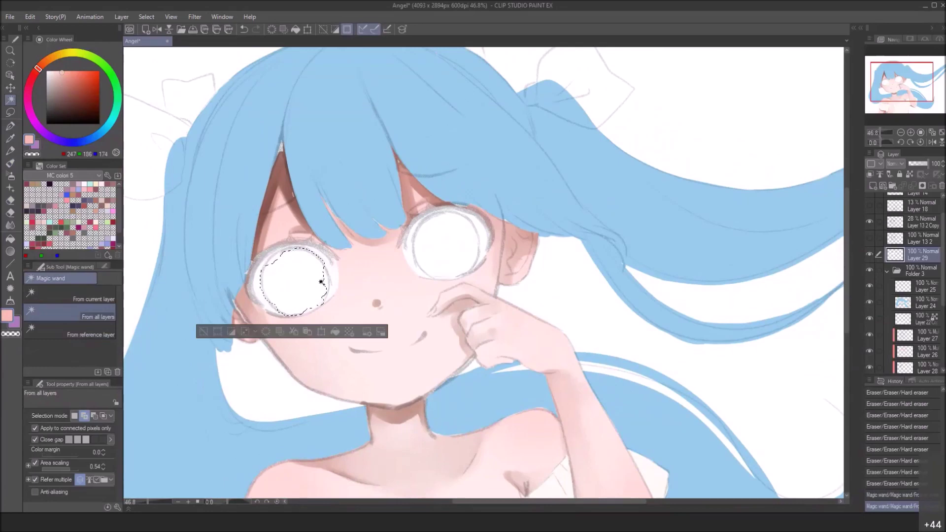
left_click(321, 271)
left_click(268, 260)
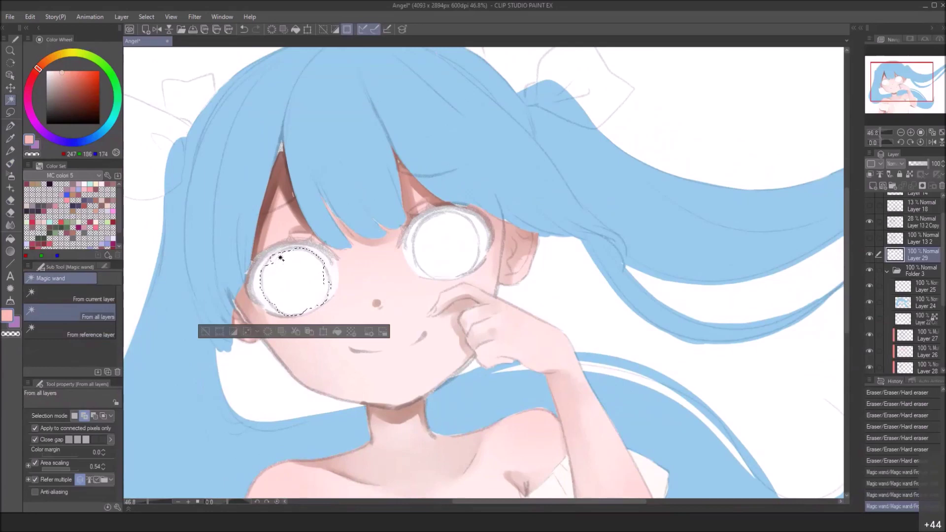
left_click(306, 309)
left_click(319, 303)
left_click(326, 292)
left_click(325, 283)
left_click(325, 277)
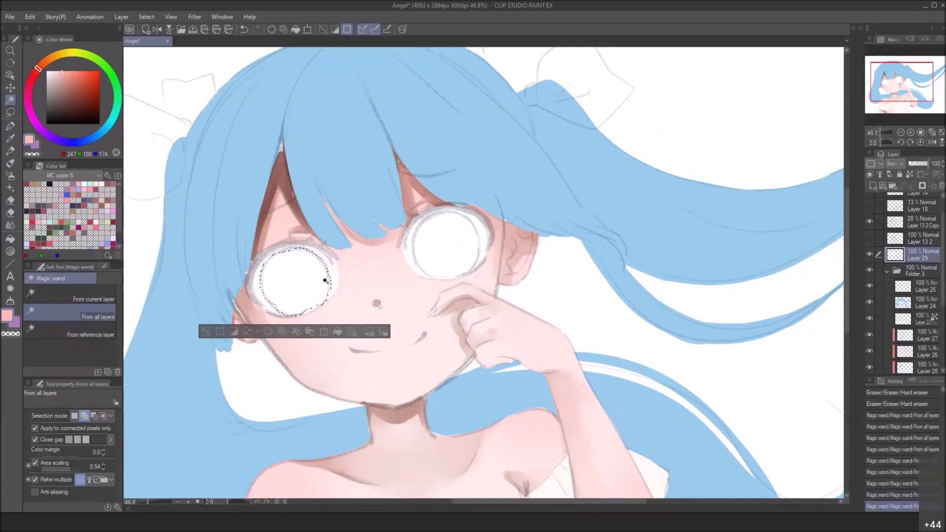
Add the iris nearest the raised hand to the selection and fill both irises with the light salmon pink
left_click(449, 243)
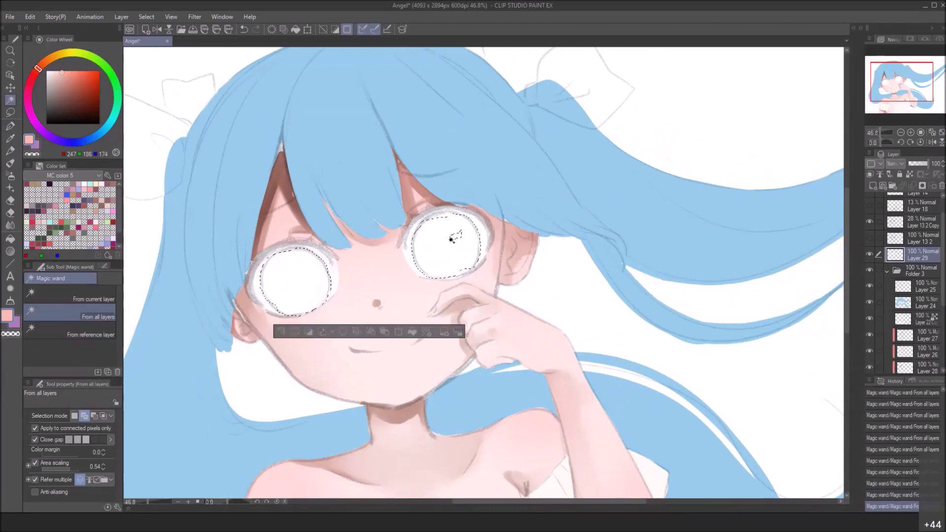
left_click(443, 218)
key("alt+BackSpace")
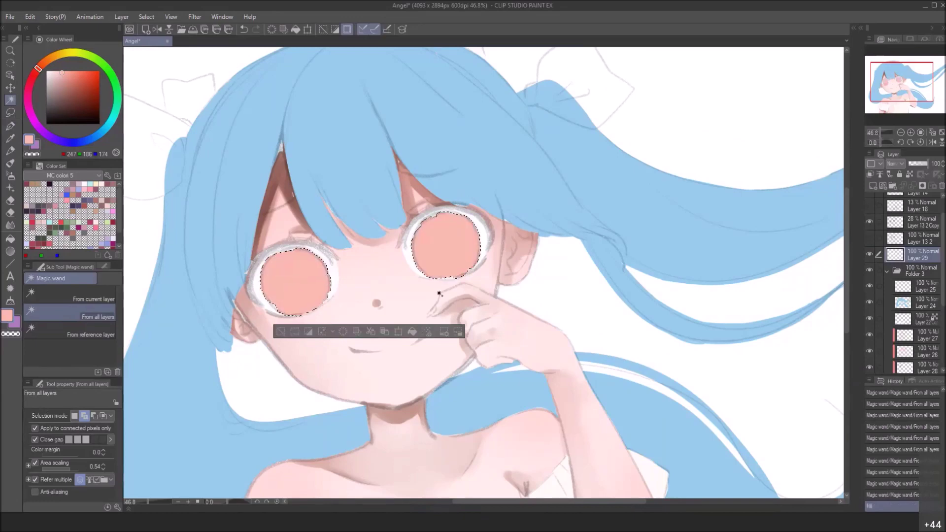
Undo the pink fill of both irises, clear the selection and return to the Gouache brush
key("ctrl+d")
key("b")
key("ctrl+z")
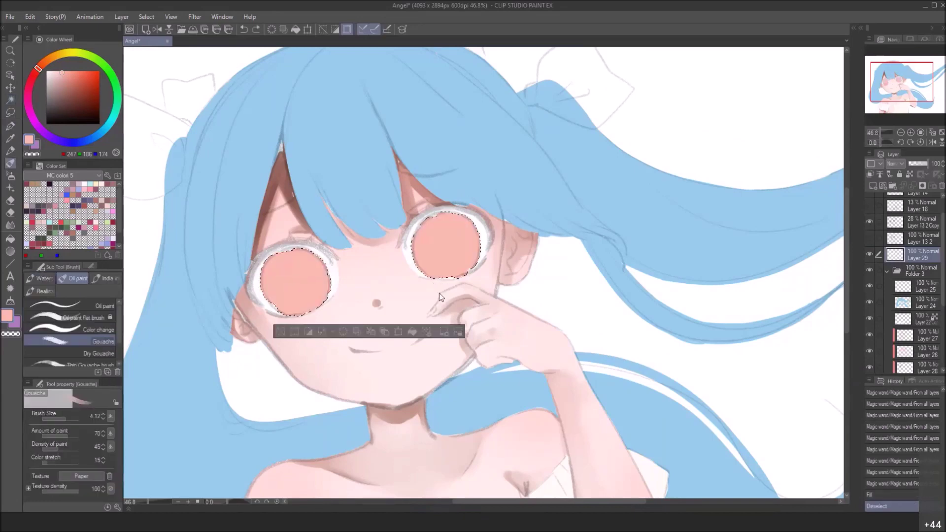
key("ctrl+z")
key("ctrl+d")
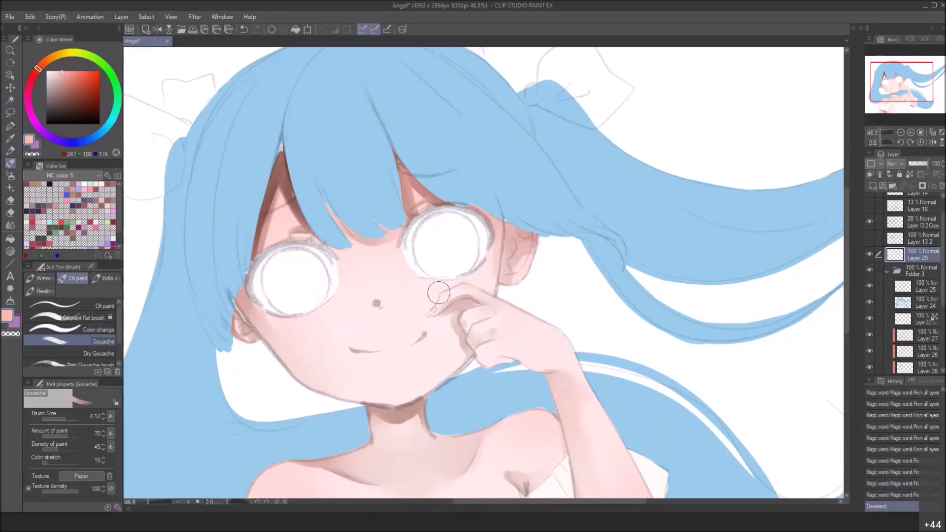
Create a new raster layer directly below Layer 24 in Folder 3 and set its blending mode to Multiply
scroll(928, 236, "down", 2)
scroll(917, 275, "up", 4)
scroll(916, 276, "down", 1)
left_click_drag(650, 384, 633, 332)
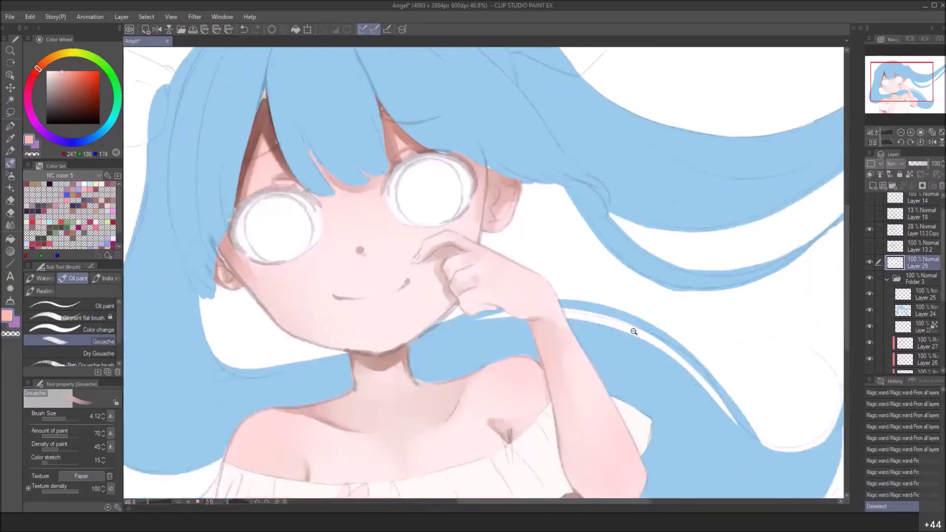
scroll(634, 332, "down", 3)
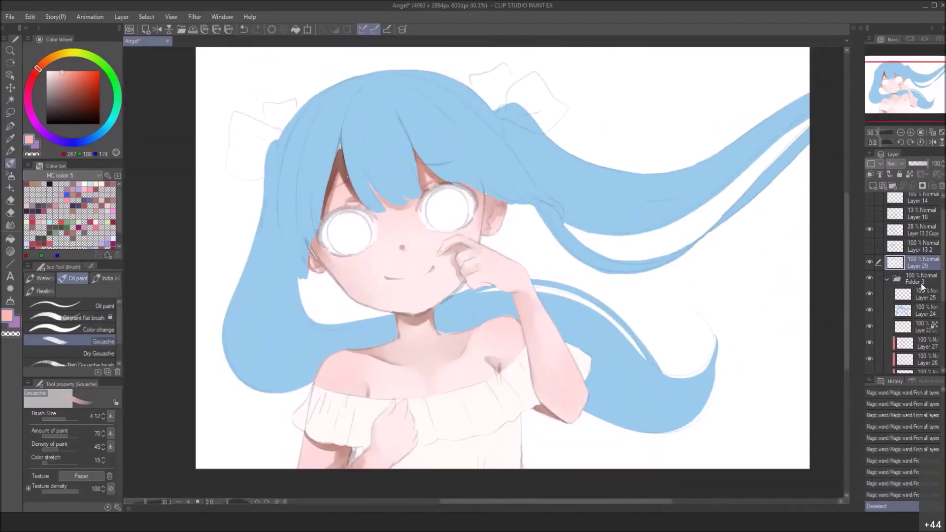
left_click(920, 295)
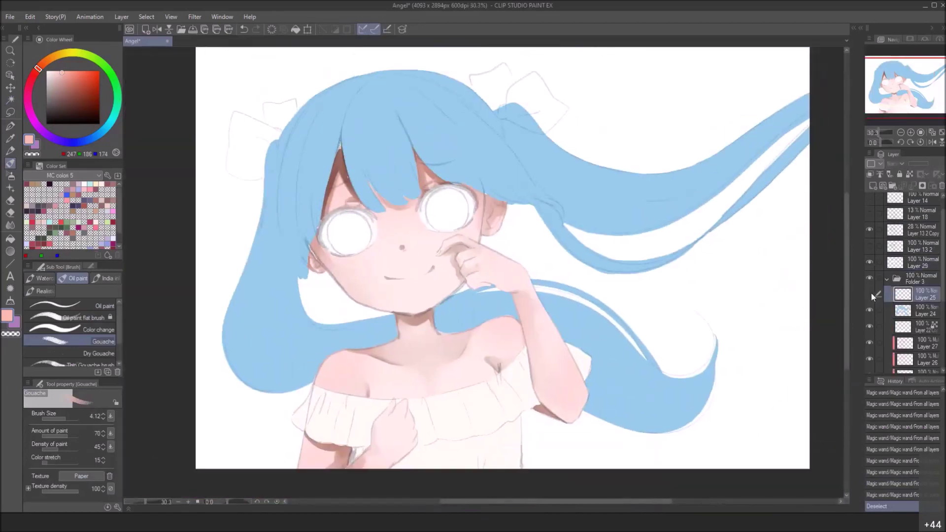
scroll(944, 292, "down", 5)
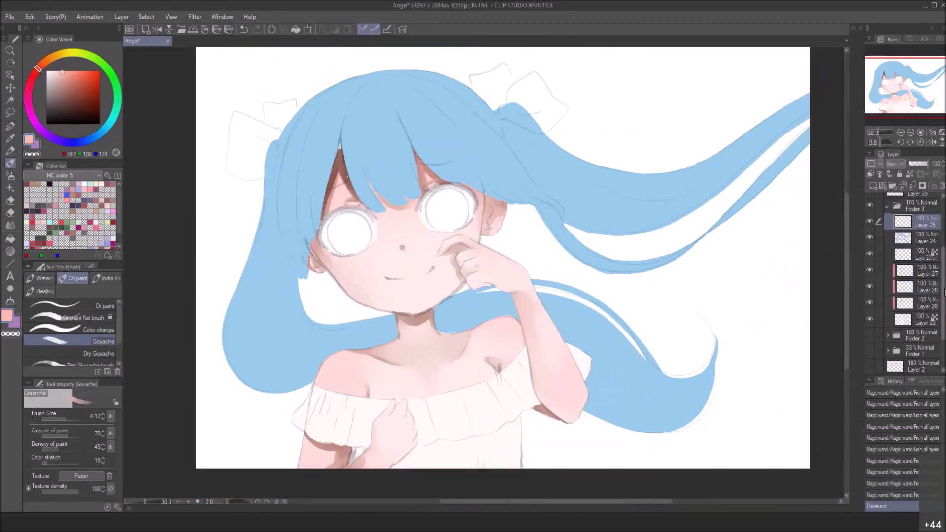
scroll(871, 262, "up", 1)
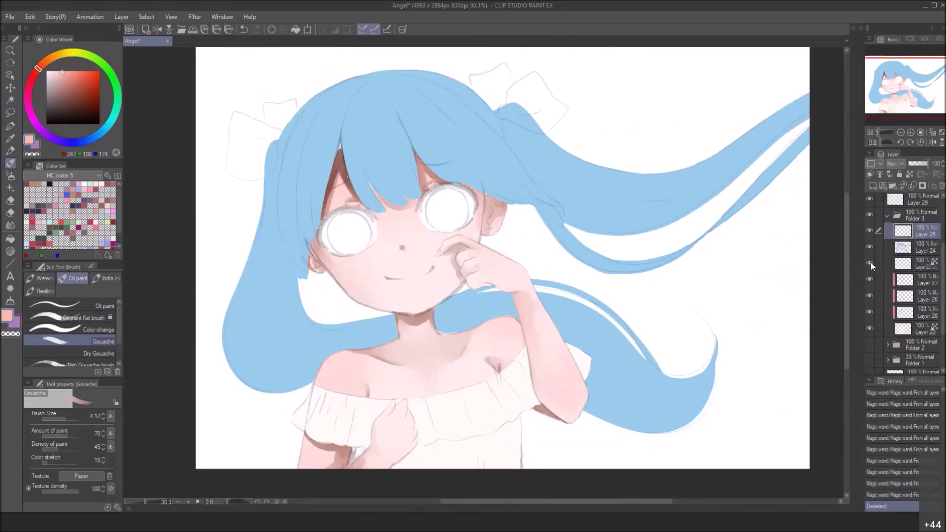
left_click(914, 264)
left_click(875, 187)
left_click(907, 170)
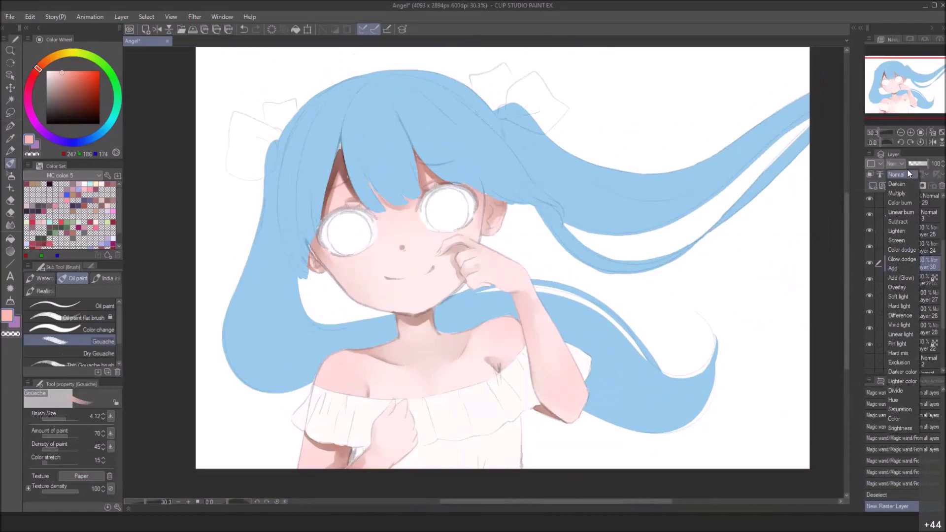
left_click(912, 192)
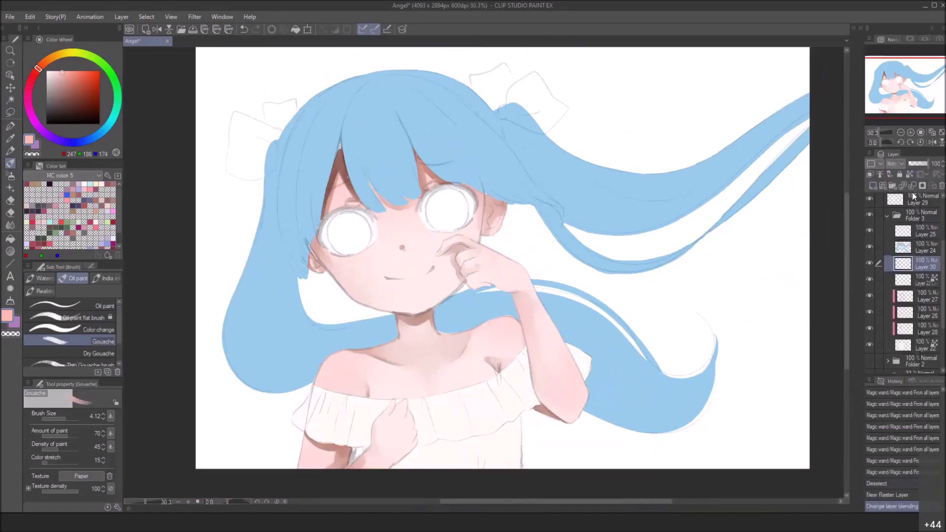
Choose a pale peach color (RGB 255, 233, 223) and the Soft airbrush for working on the dress area
left_click(51, 71)
left_click(13, 177)
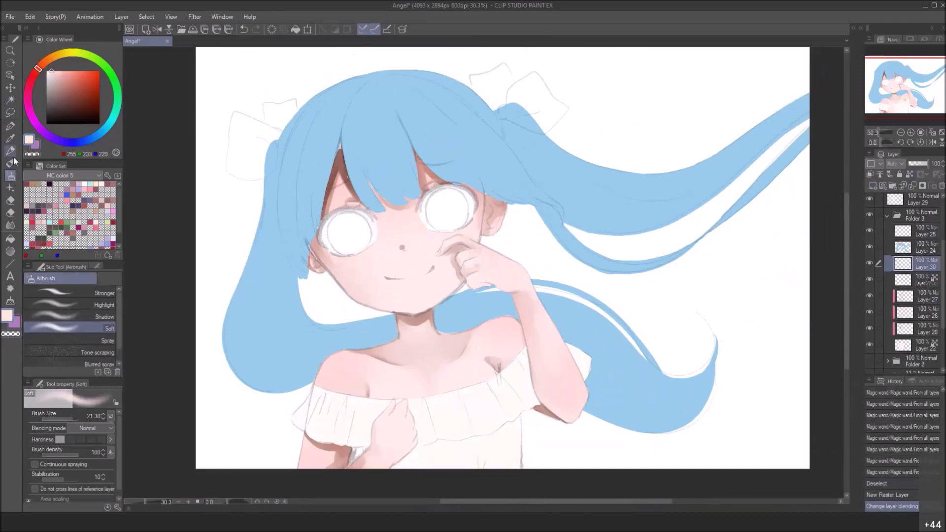
left_click(14, 162)
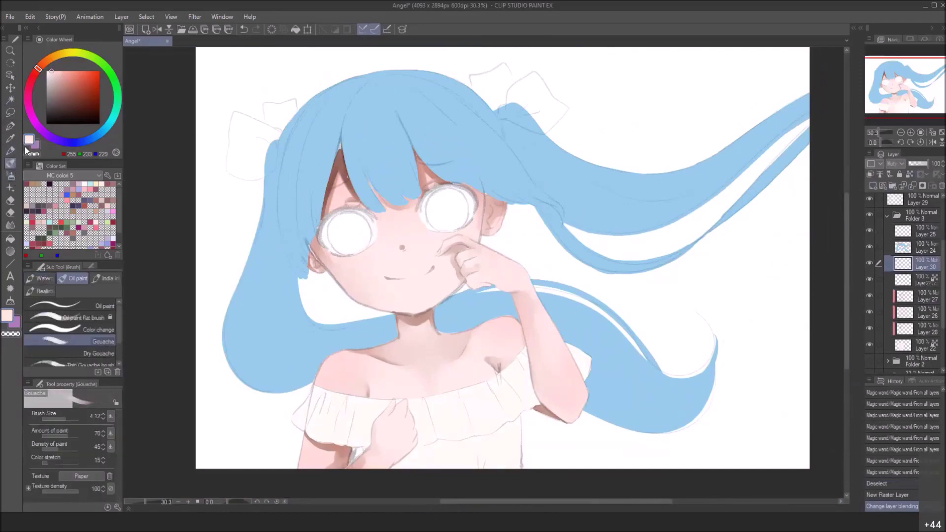
left_click_drag(468, 371, 403, 304)
scroll(404, 309, "up", 1)
left_click_drag(402, 268, 412, 302)
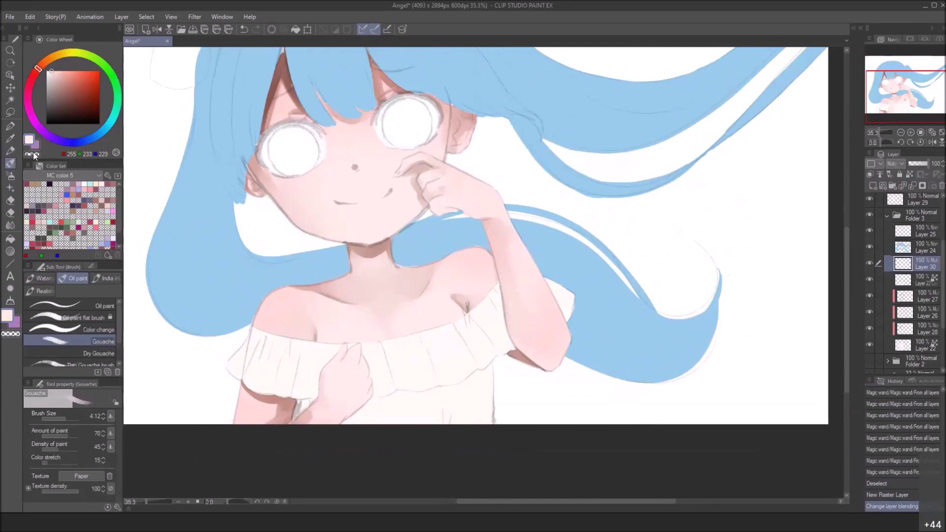
key("b")
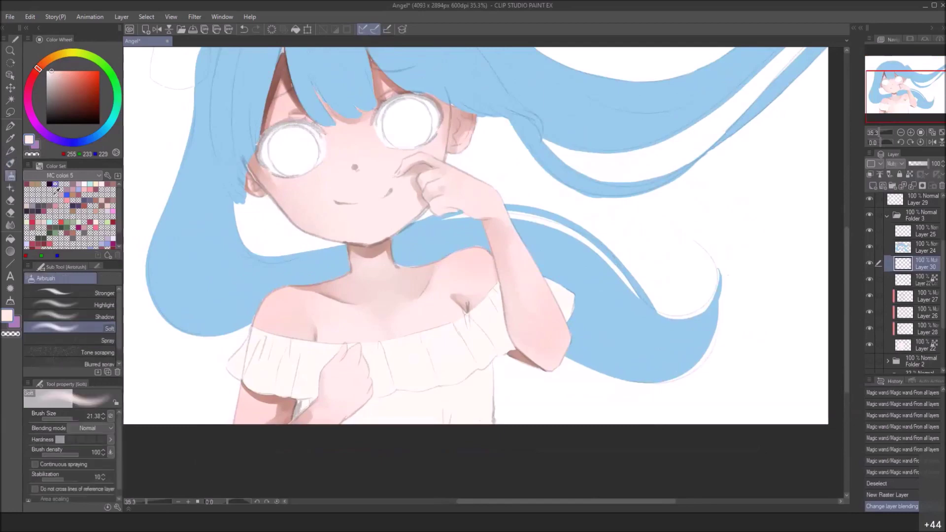
left_click_drag(308, 425, 275, 361)
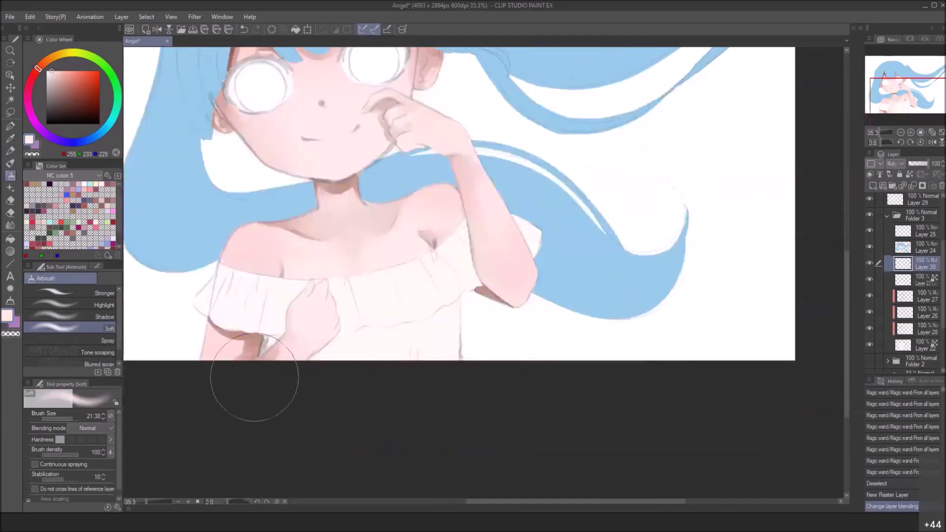
Airbrush pale peach over the lower part of the dress and clip the Multiply layer to the dress layer below
left_click_drag(235, 395, 274, 395)
left_click_drag(530, 358, 566, 317)
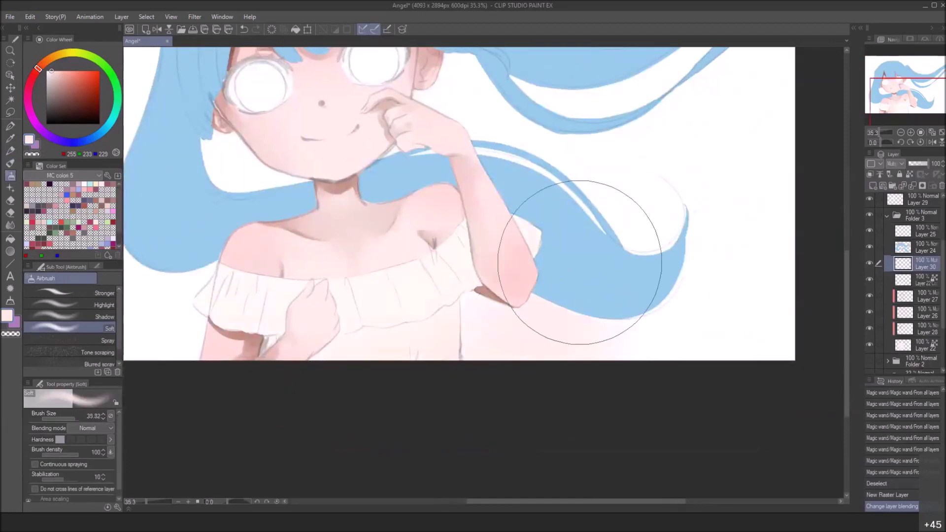
left_click(870, 173)
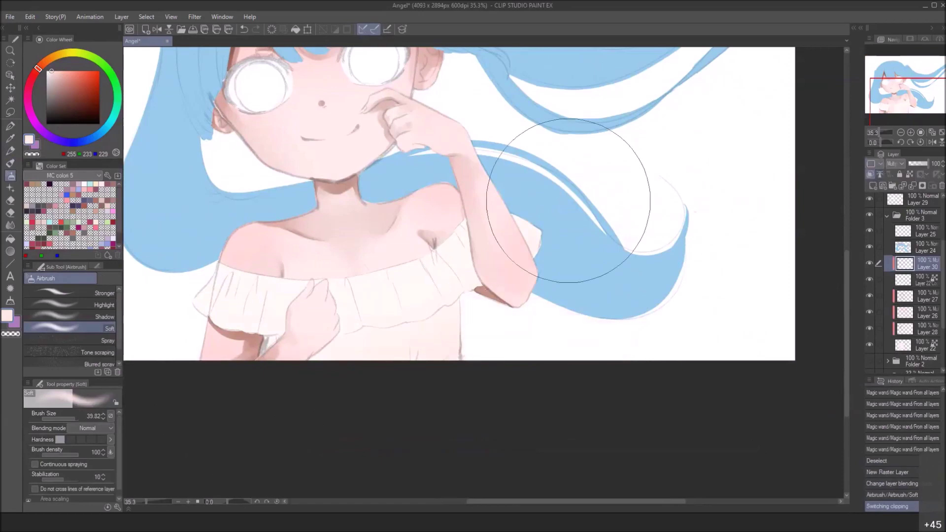
Compare the settings of the Transparent watercolor, Gouache and Gouache blender brushes
left_click(10, 163)
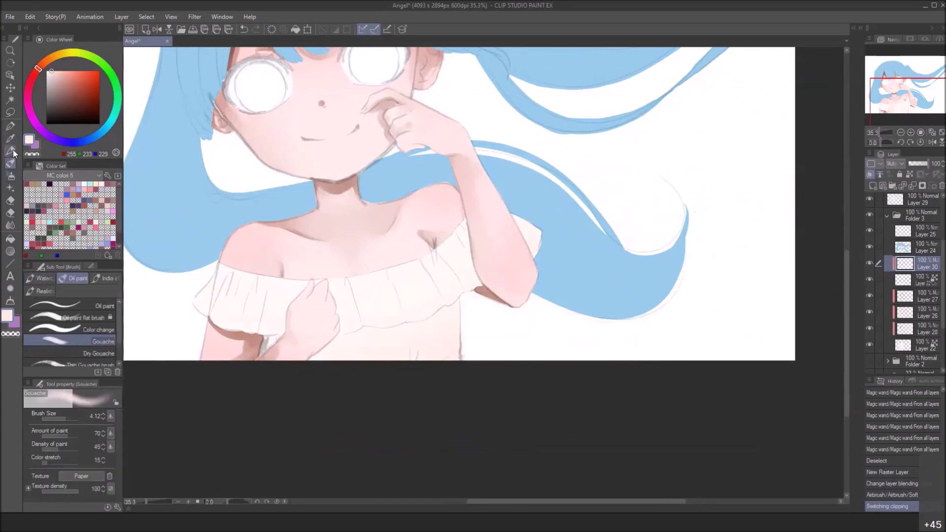
left_click(42, 278)
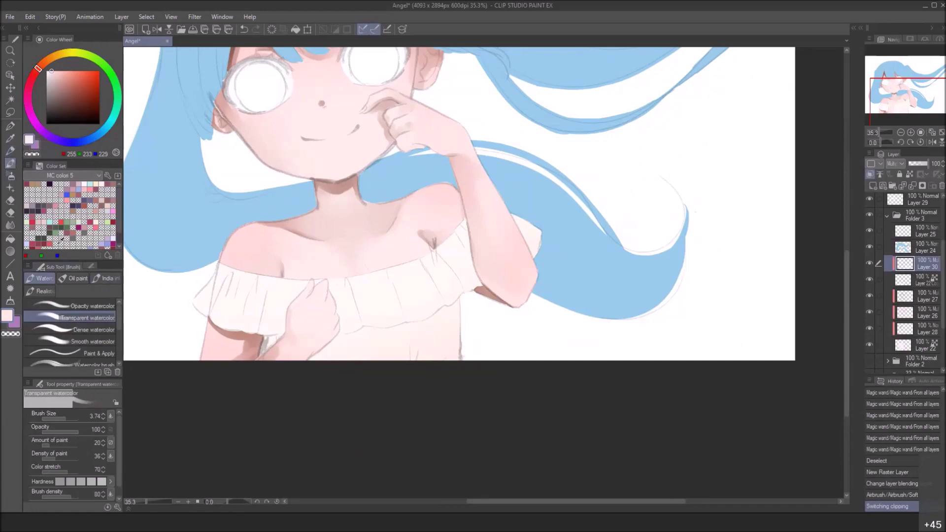
left_click(73, 279)
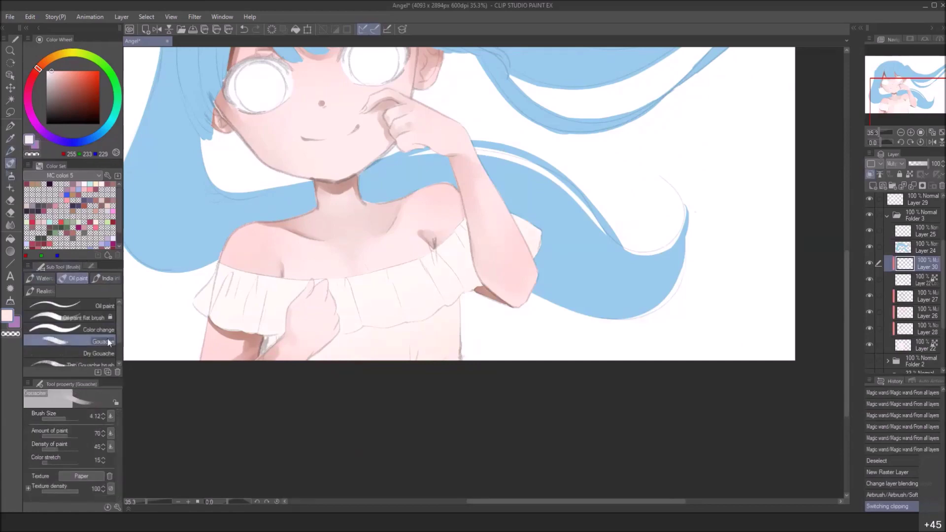
left_click_drag(119, 339, 124, 363)
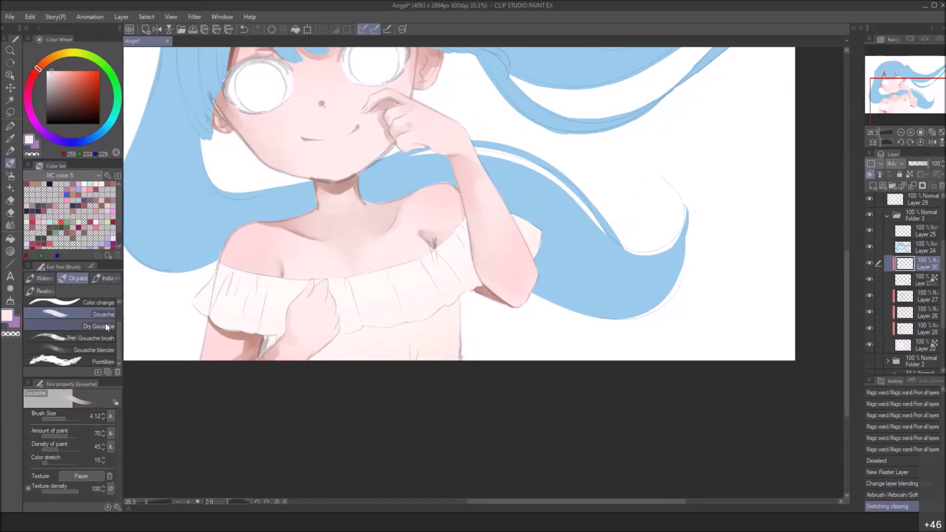
left_click(98, 350)
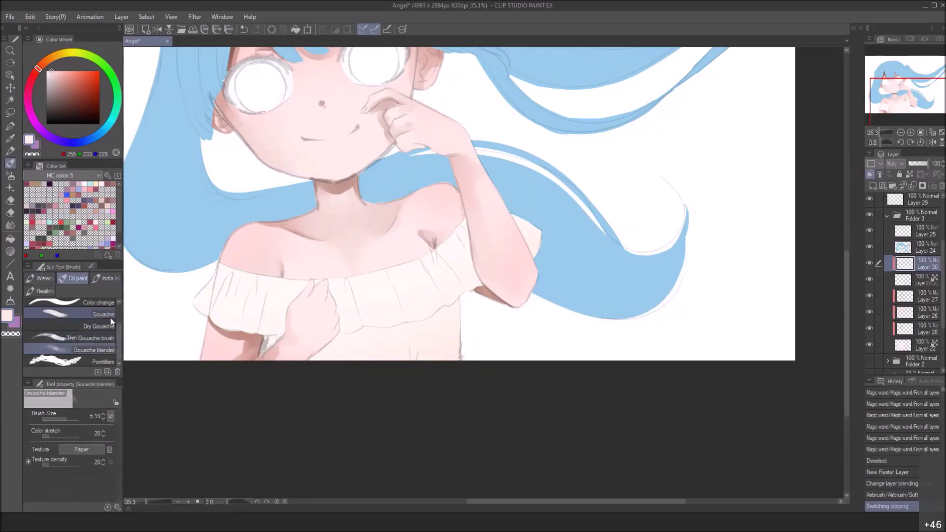
left_click(52, 316)
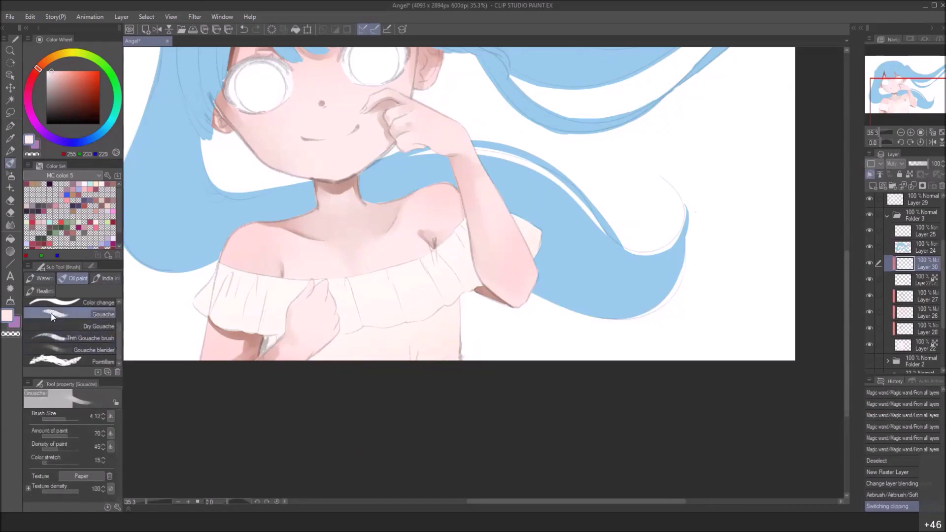
left_click(111, 347)
left_click(109, 314)
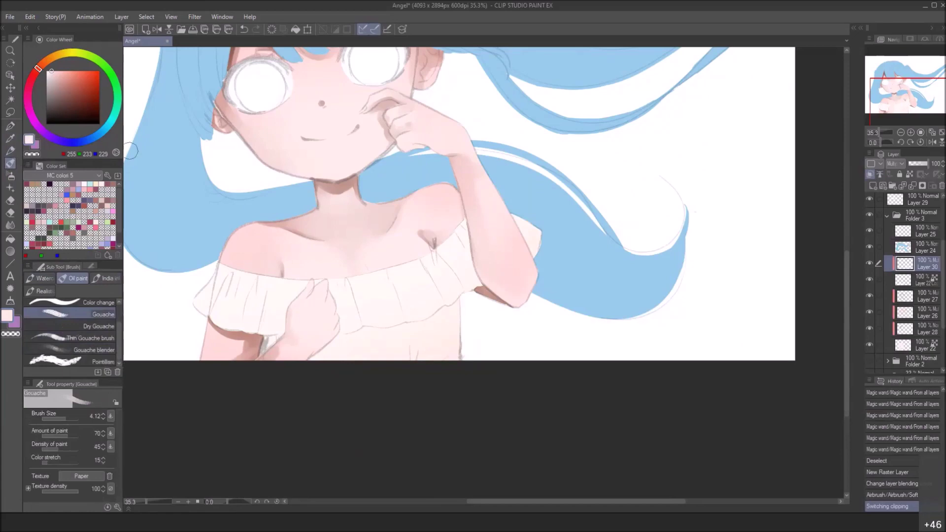
Add a clipped Multiply raster layer above Layer 30 and choose the Transparent watercolor brush with grayish brown (RGB 138, 114, 109)
left_click(49, 278)
left_click(63, 72)
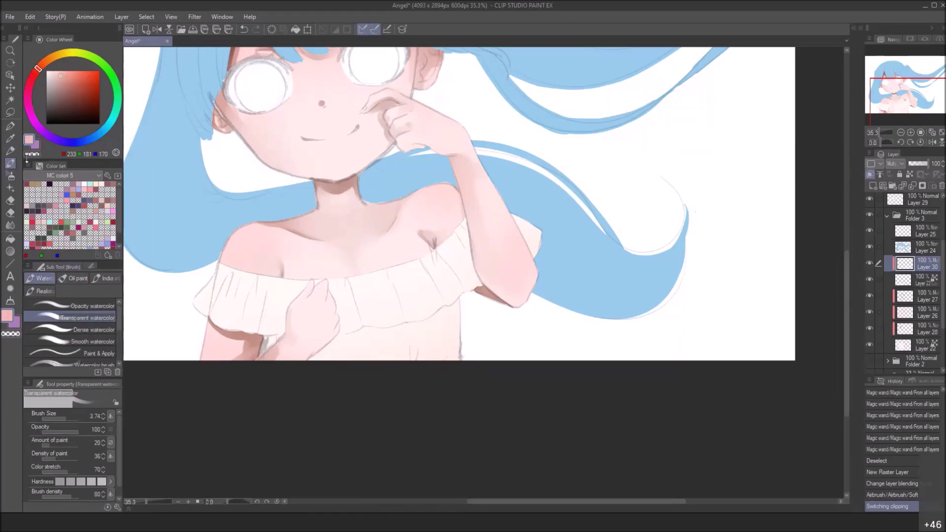
left_click(874, 186)
left_click(871, 175)
left_click(896, 165)
left_click(903, 190)
left_click_drag(58, 86, 57, 95)
Try shadow strokes beside the lower hand and beneath the ruffle, undo them and reduce the brush size to 2.22
mouse_move(295, 313)
left_mouse_down()
mouse_move(300, 325)
mouse_move(271, 358)
left_mouse_up()
key("]")
left_click_drag(345, 352, 373, 350)
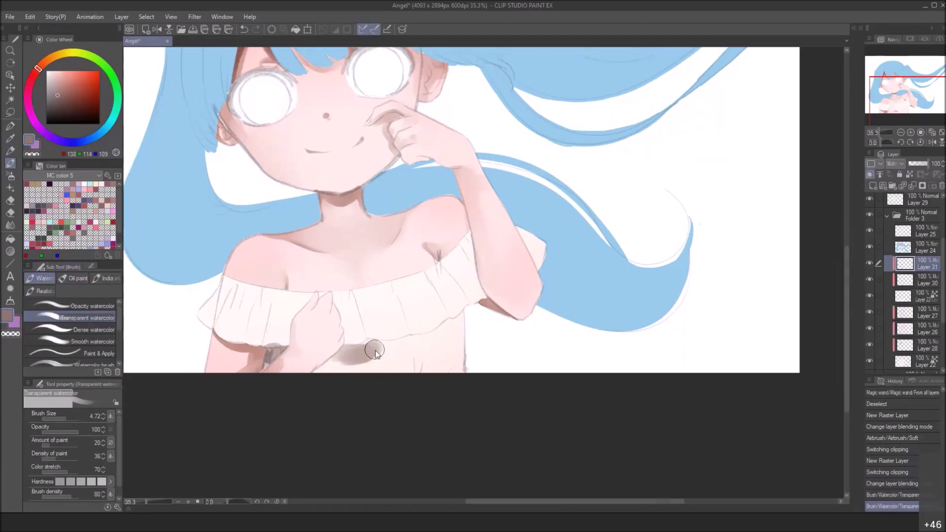
scroll(373, 350, "up", 3)
key("[")
key("[")
key("[")
key("ctrl+z")
key("ctrl+z")
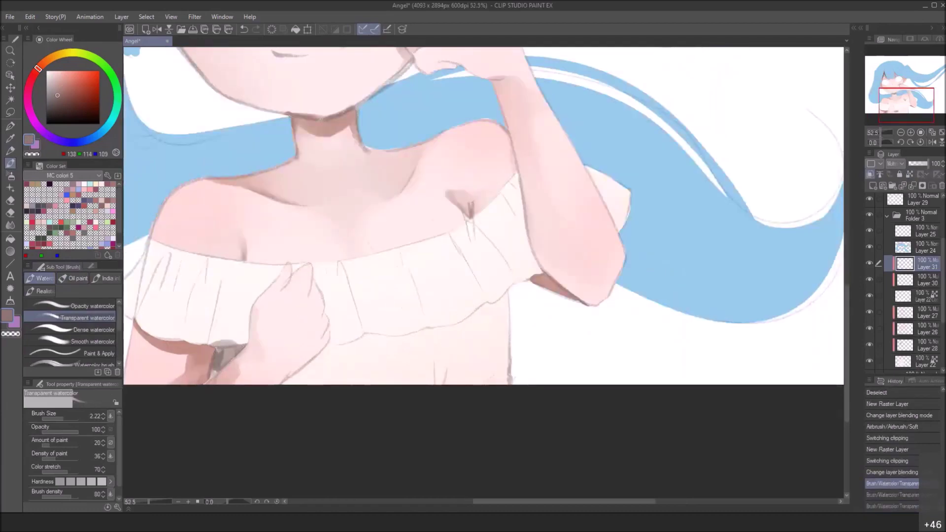
key("ctrl+z")
Paint the ruffle's cast shadow on the dress body along its wavy lower edge, from the lower hand to the dress side
left_click_drag(227, 353, 237, 350)
mouse_move(330, 350)
left_mouse_down()
mouse_move(363, 343)
mouse_move(315, 354)
left_mouse_up()
mouse_move(370, 341)
left_mouse_down()
mouse_move(357, 346)
mouse_move(451, 337)
mouse_move(474, 323)
mouse_move(433, 336)
mouse_move(499, 306)
mouse_move(424, 337)
left_mouse_up()
key("ctrl+z")
key("ctrl+z")
left_click_drag(510, 343, 448, 401)
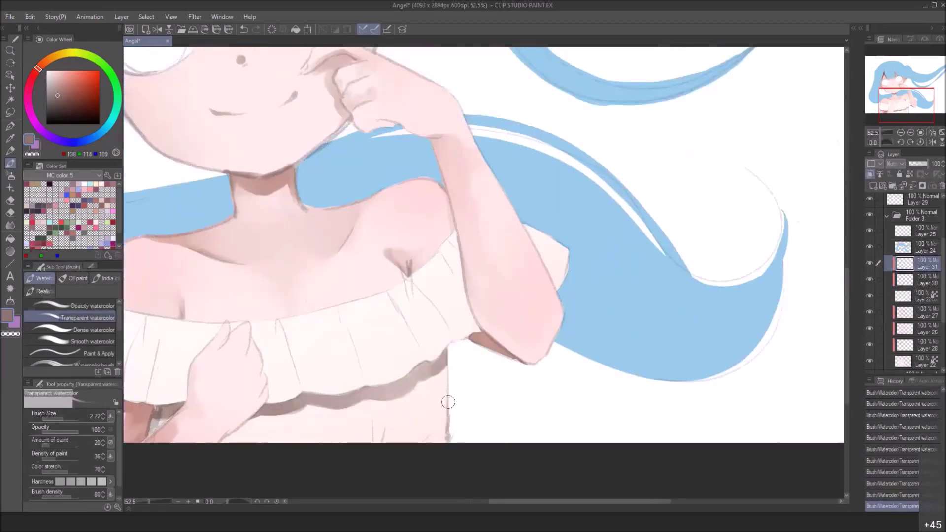
Shade the ruffle fold beside the raised arm's armpit and the piece of ruffle showing behind that arm
left_click(418, 280)
left_click_drag(417, 280, 465, 339)
mouse_move(438, 303)
left_mouse_down()
mouse_move(471, 340)
mouse_move(423, 260)
mouse_move(431, 266)
mouse_move(455, 249)
left_mouse_up()
mouse_move(549, 236)
left_mouse_down()
mouse_move(524, 217)
mouse_move(574, 256)
mouse_move(544, 283)
mouse_move(524, 232)
mouse_move(564, 270)
mouse_move(567, 256)
mouse_move(548, 275)
mouse_move(536, 239)
mouse_move(559, 251)
left_mouse_up()
Shade the outer end of the ruffle below the shoulder on the lowered arm's side
mouse_move(346, 315)
left_mouse_down()
mouse_move(488, 273)
mouse_move(534, 282)
left_mouse_up()
mouse_move(271, 304)
left_mouse_down()
mouse_move(291, 266)
mouse_move(240, 309)
mouse_move(253, 337)
mouse_move(244, 317)
left_mouse_up()
mouse_move(290, 265)
left_mouse_down()
mouse_move(259, 325)
mouse_move(277, 323)
left_mouse_up()
left_click_drag(295, 284, 277, 326)
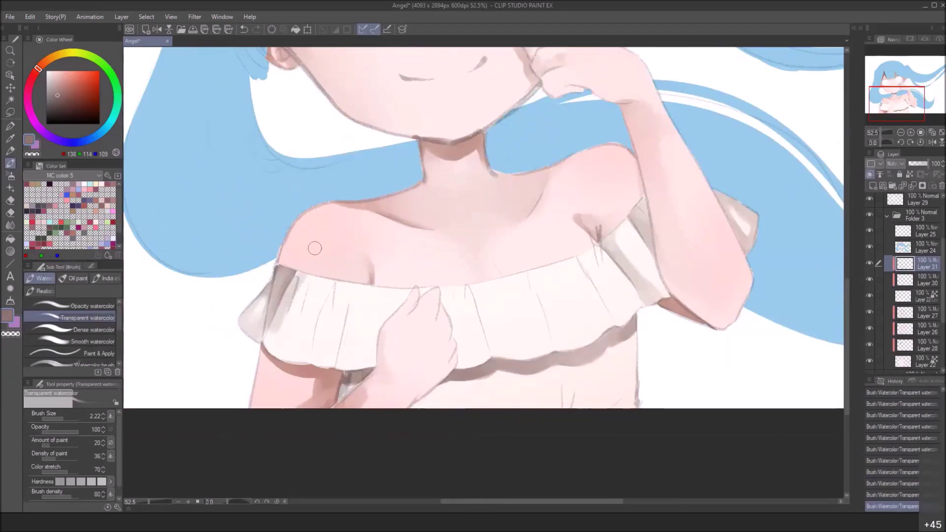
Shade along the ruffle's neckline edge and paint vertical fold shadows between the lowered arm's shoulder and the hand
mouse_move(283, 270)
left_mouse_down()
mouse_move(382, 285)
mouse_move(445, 281)
left_mouse_up()
mouse_move(325, 287)
left_mouse_down()
mouse_move(544, 274)
mouse_move(448, 292)
left_mouse_up()
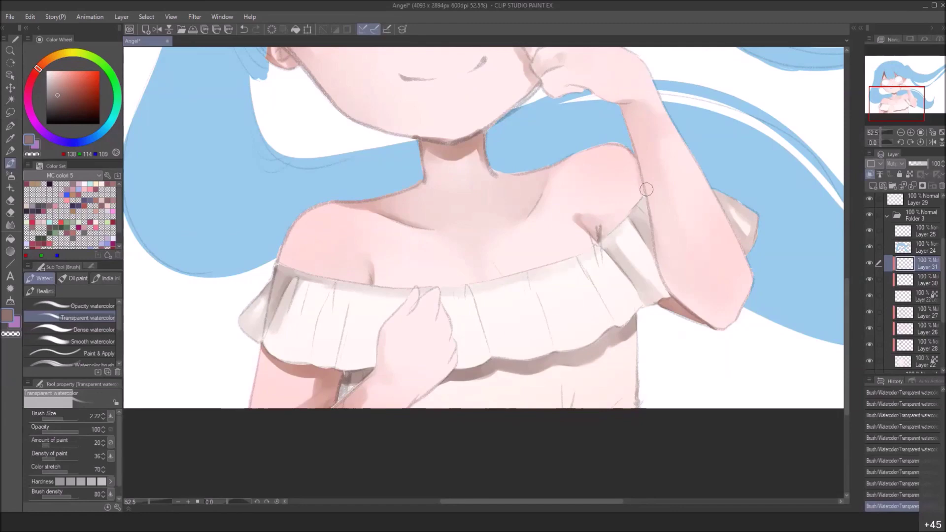
left_click_drag(329, 286, 318, 383)
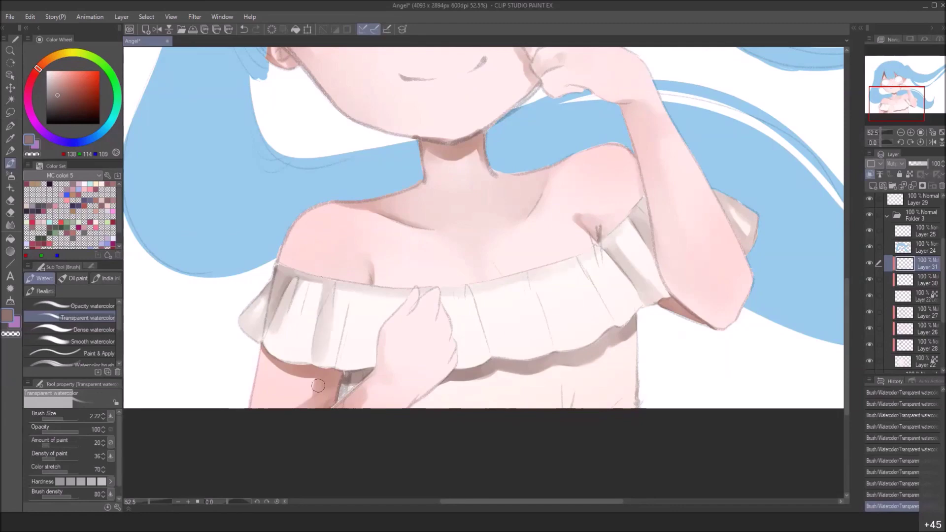
left_click_drag(351, 301, 344, 364)
mouse_move(359, 282)
left_mouse_down()
mouse_move(351, 319)
mouse_move(352, 296)
mouse_move(378, 336)
mouse_move(369, 379)
left_mouse_up()
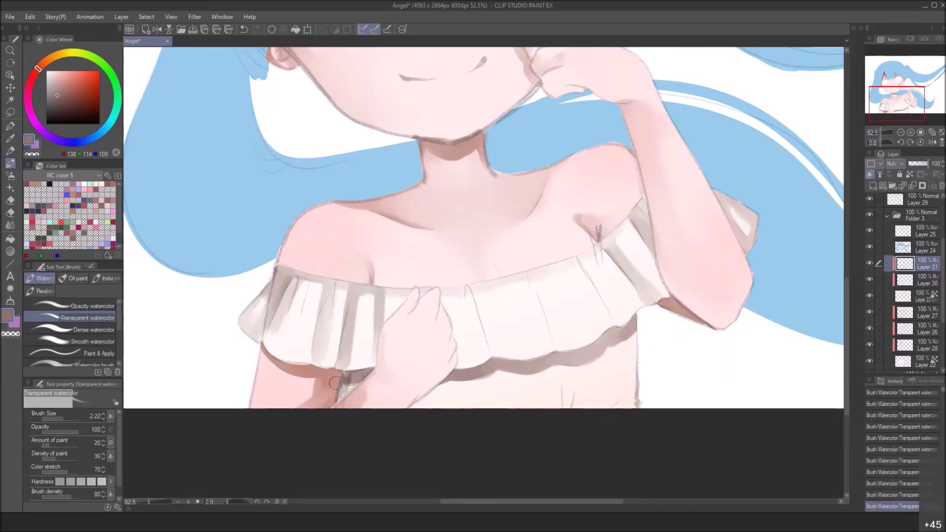
Deepen the ruffle shading near the lowered arm's shoulder and around the hand on the chest
left_click_drag(317, 333, 274, 314)
left_click_drag(269, 271, 259, 307)
mouse_move(344, 274)
left_mouse_down()
mouse_move(344, 301)
mouse_move(335, 298)
left_mouse_up()
left_click_drag(419, 284, 417, 307)
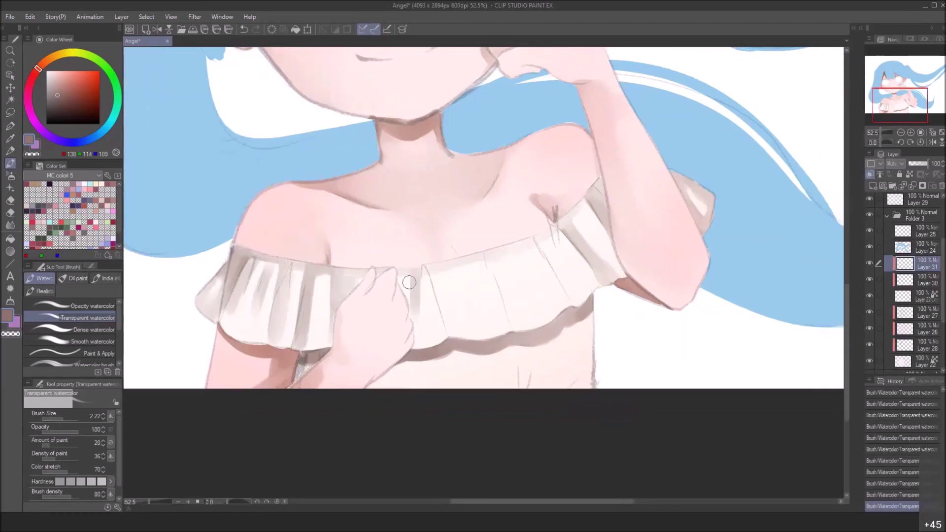
Paint soft fold shadows along the ruffle's crease lines from the chest center to the raised arm
left_click_drag(459, 260, 466, 308)
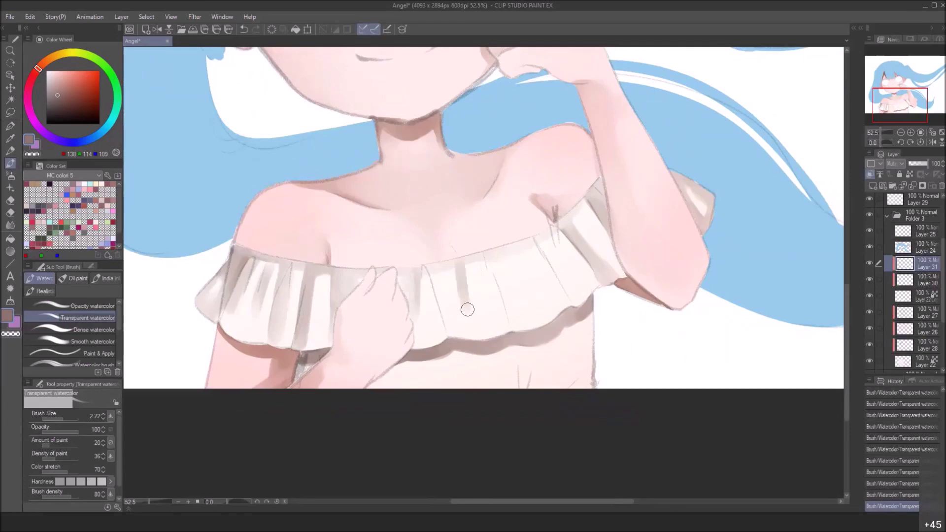
mouse_move(460, 261)
left_mouse_down()
mouse_move(466, 296)
mouse_move(477, 313)
left_mouse_up()
left_click_drag(489, 269, 512, 308)
mouse_move(492, 250)
left_mouse_down()
mouse_move(515, 322)
mouse_move(526, 285)
mouse_move(518, 301)
mouse_move(536, 301)
left_mouse_up()
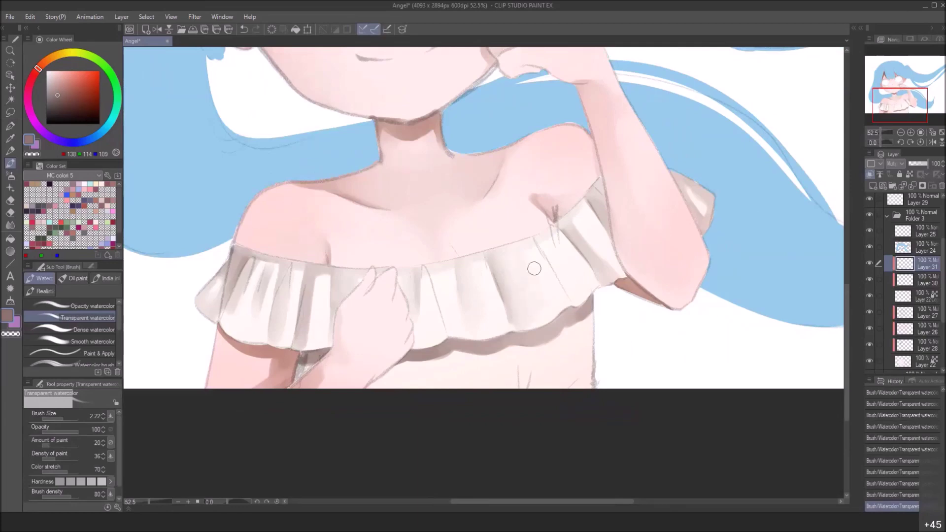
left_click_drag(544, 245, 566, 288)
mouse_move(542, 239)
left_mouse_down()
mouse_move(557, 255)
mouse_move(558, 227)
mouse_move(575, 274)
mouse_move(557, 253)
mouse_move(578, 286)
left_mouse_up()
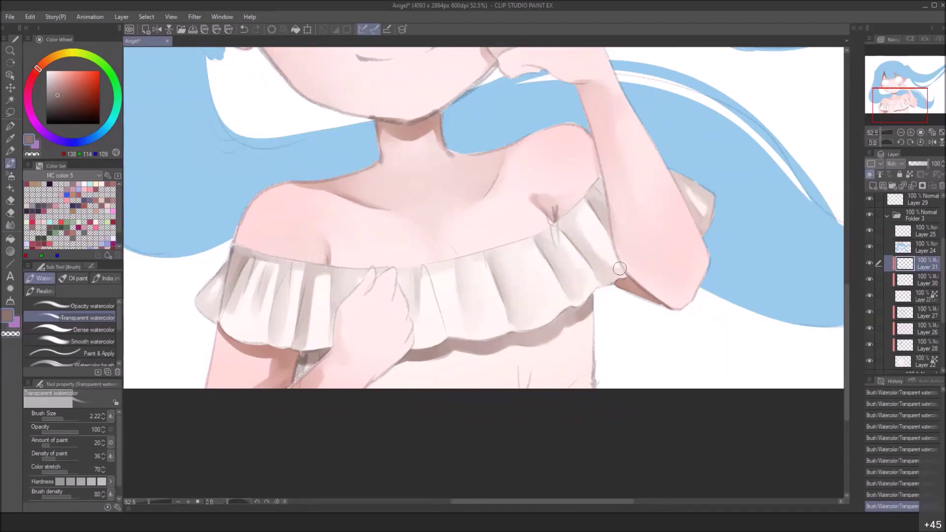
left_click_drag(597, 221, 609, 245)
mouse_move(581, 212)
left_mouse_down()
mouse_move(612, 254)
mouse_move(606, 246)
left_mouse_up()
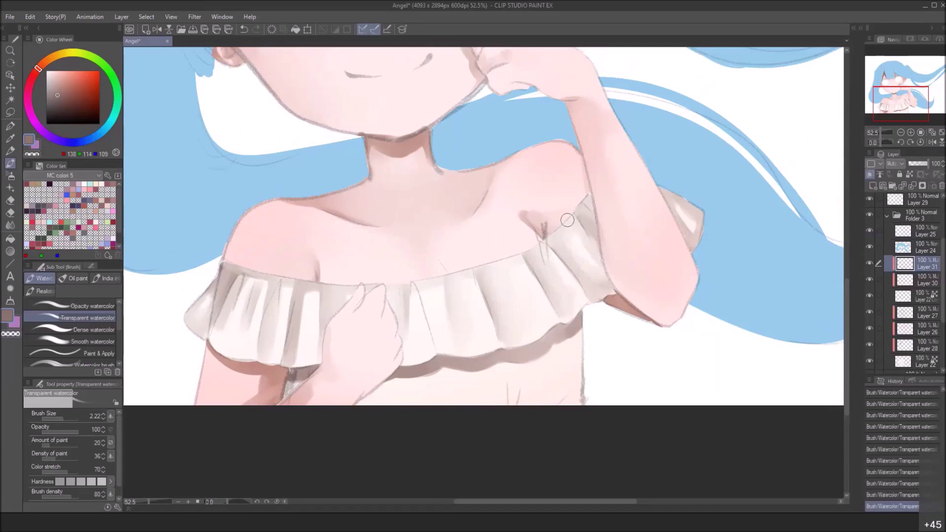
Reduce the brush size to 1.53 and refine the shadow at the crease line just beside the hand on the chest
scroll(479, 274, "up", 1)
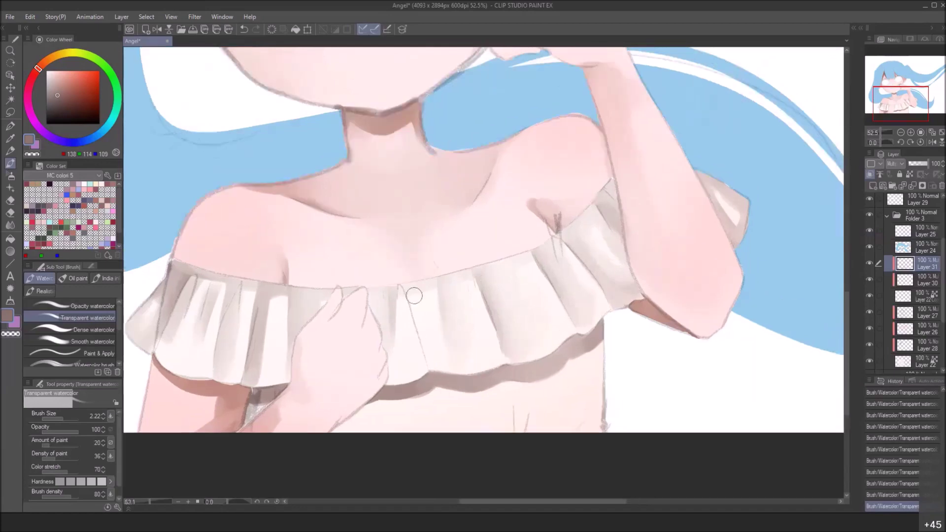
key("bracketleft")
mouse_move(404, 289)
left_mouse_down()
mouse_move(428, 346)
mouse_move(414, 289)
left_mouse_up()
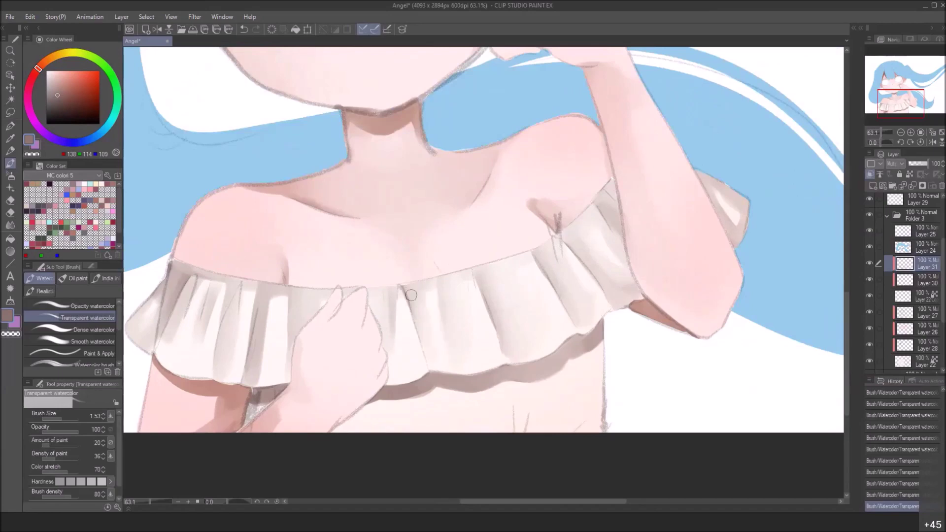
left_click_drag(435, 364, 435, 402)
Shade the dress body below the ruffle along its center fold and side edge with a brush size of 5.00
left_click_drag(549, 245, 525, 242)
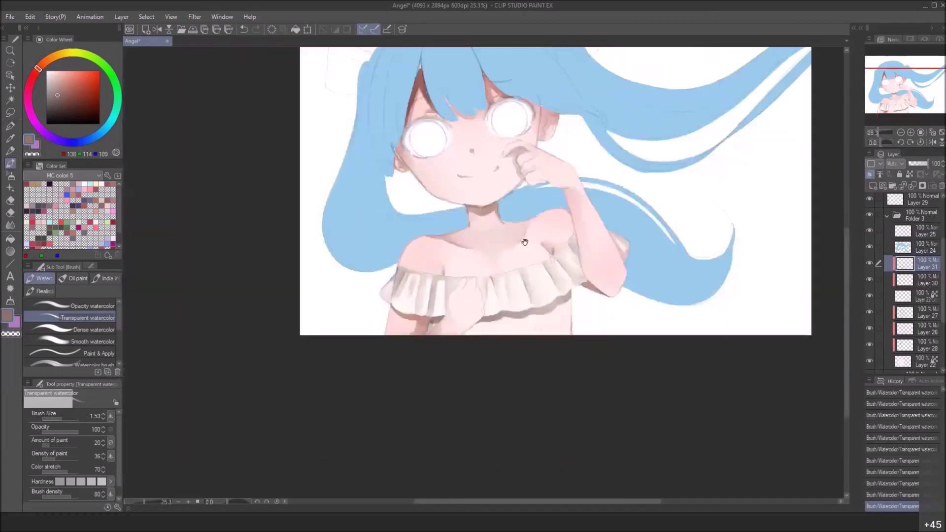
left_click_drag(575, 174, 514, 225)
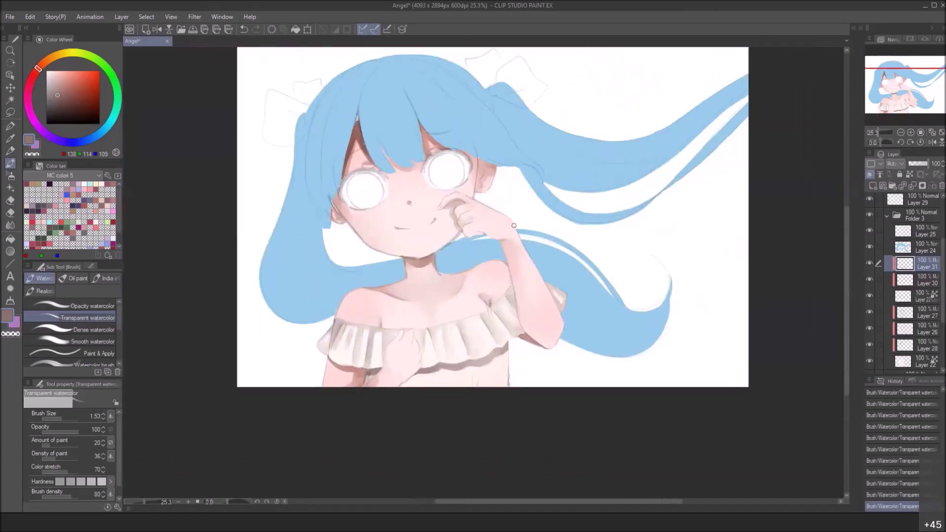
scroll(474, 387, "up", 2)
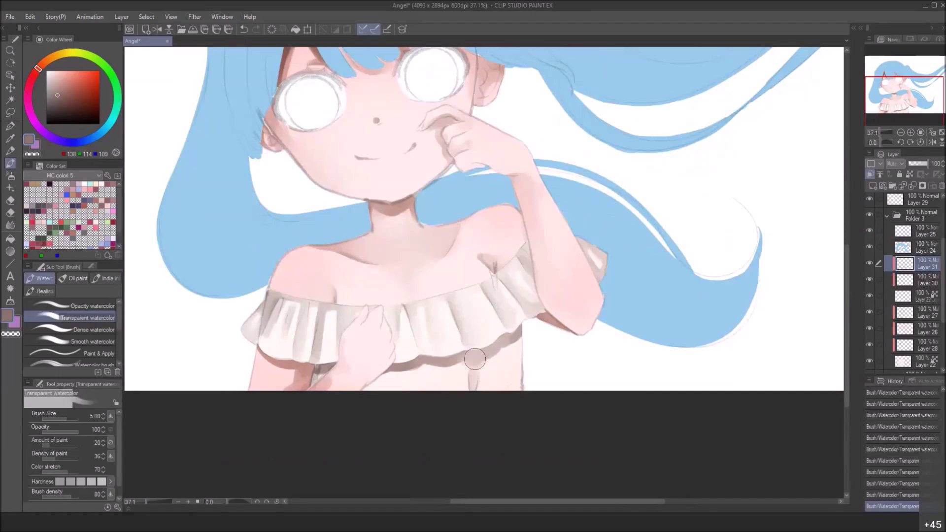
left_click_drag(520, 329, 520, 388)
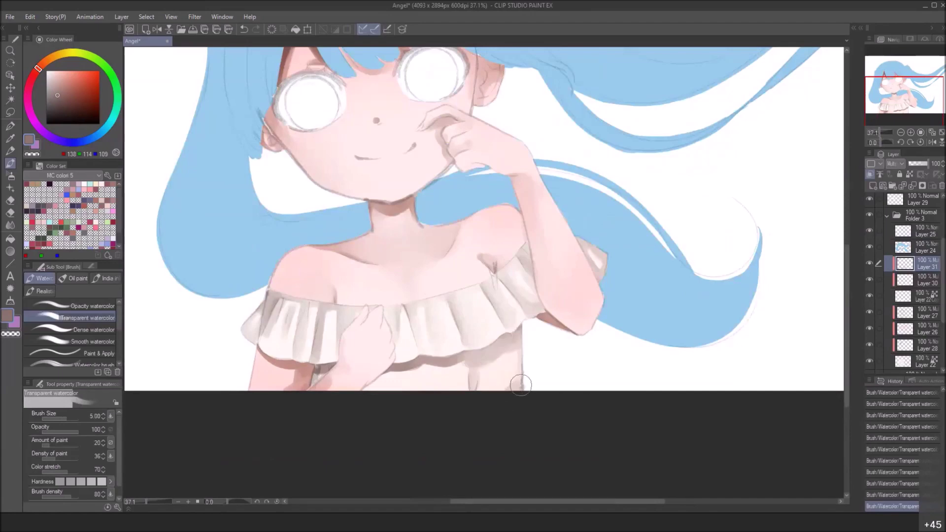
mouse_move(461, 362)
left_mouse_down()
mouse_move(382, 363)
mouse_move(453, 364)
left_mouse_up()
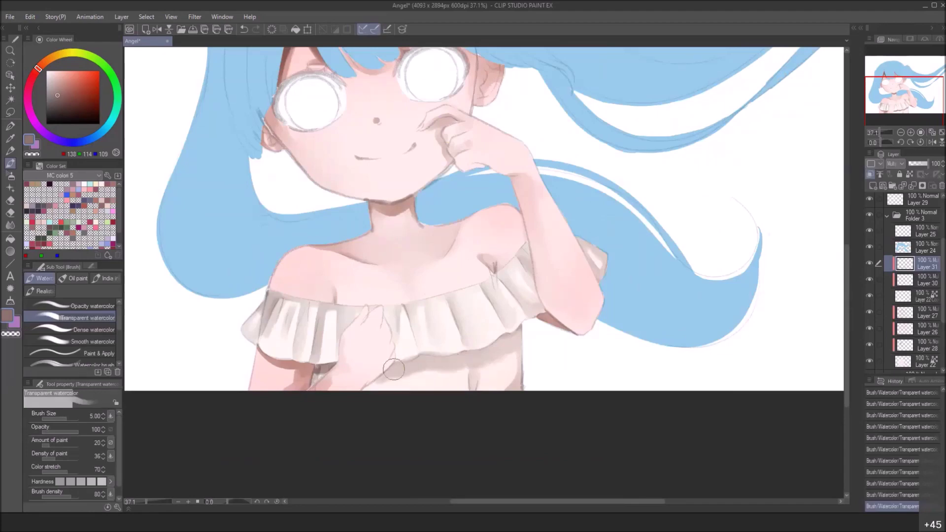
Shade the dress next to the lowered forearm and lay a broad, soft shadow over the ruffle
left_click_drag(325, 374, 322, 380)
mouse_move(321, 341)
left_mouse_down()
mouse_move(300, 296)
mouse_move(261, 298)
mouse_move(273, 357)
mouse_move(295, 362)
mouse_move(298, 324)
left_mouse_up()
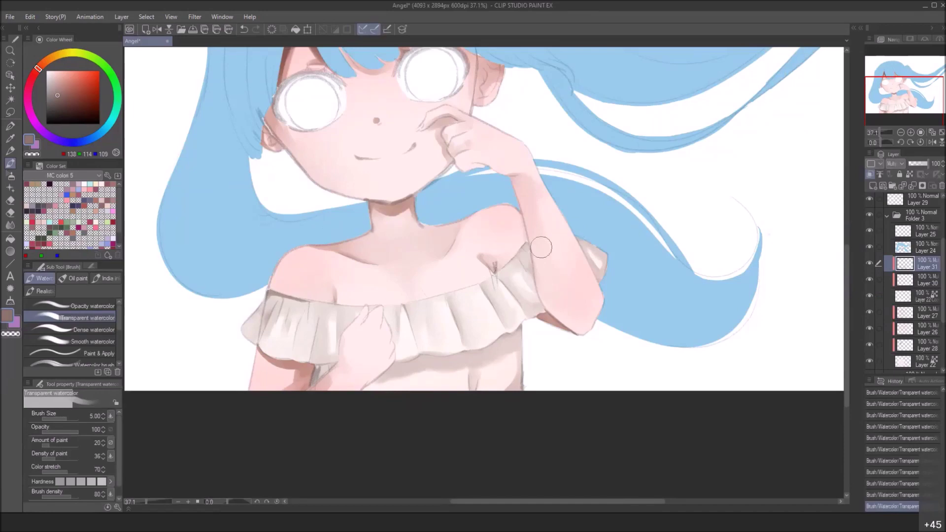
Choose a very pale pink (RGB 255, 237, 235) from the color set as the drawing color
left_click_drag(533, 178, 512, 285)
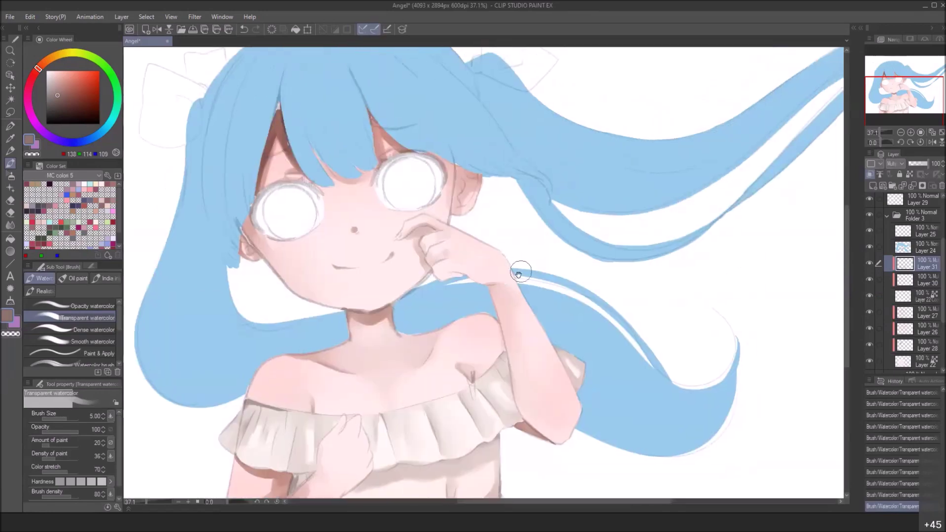
left_click(84, 184)
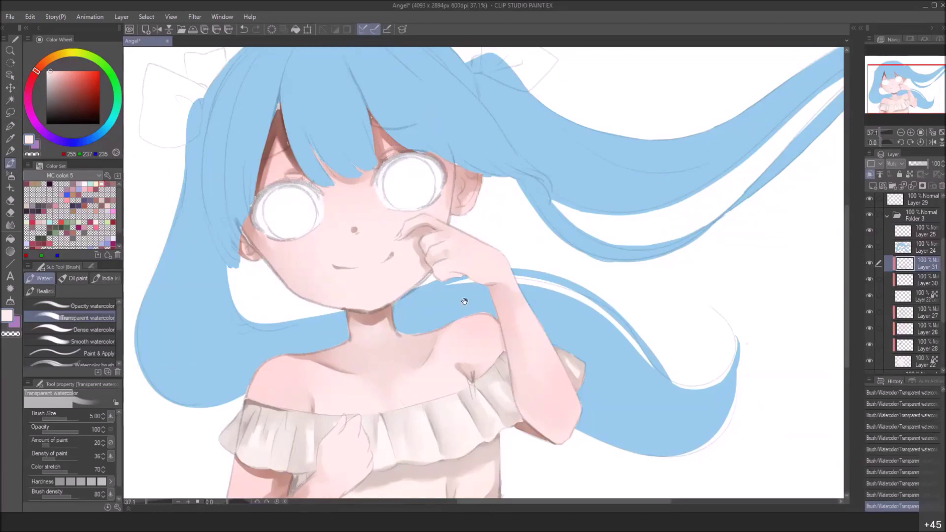
left_click_drag(465, 302, 440, 241)
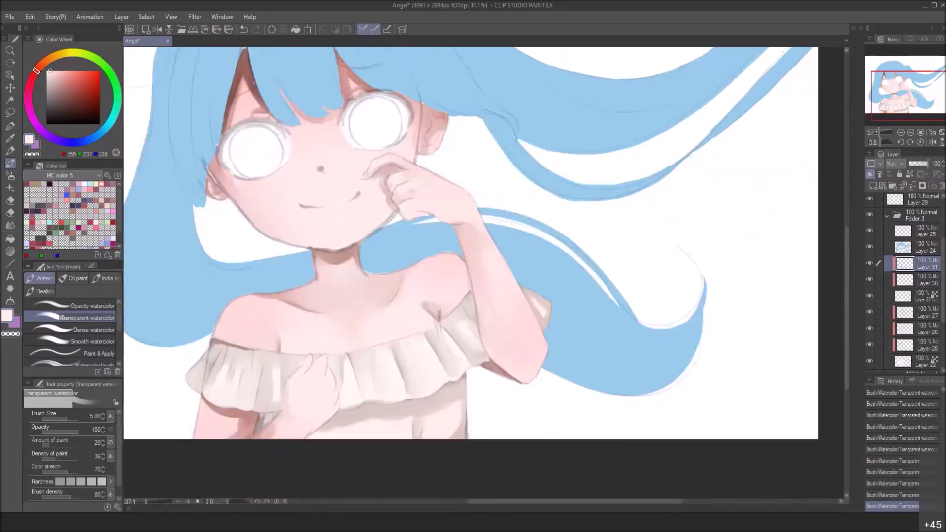
scroll(478, 231, "down", 2)
scroll(326, 300, "up", 2)
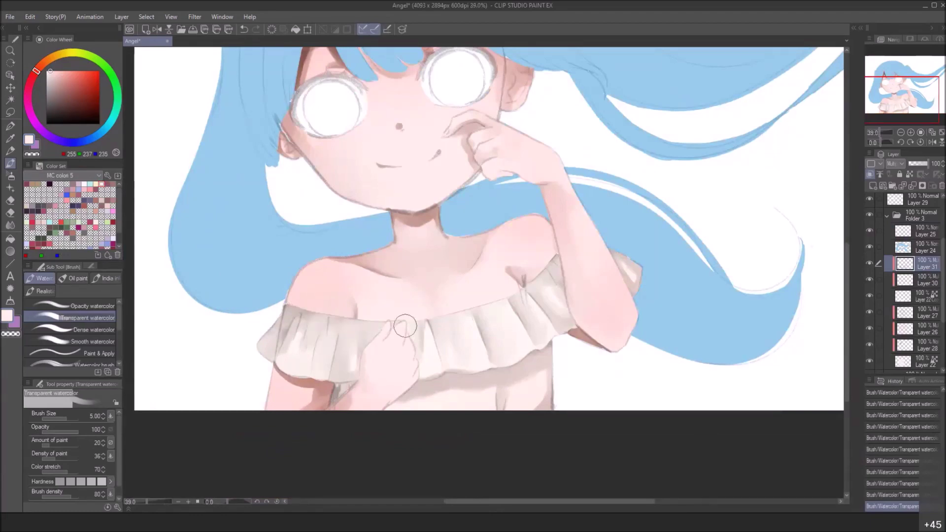
scroll(526, 297, "down", 2)
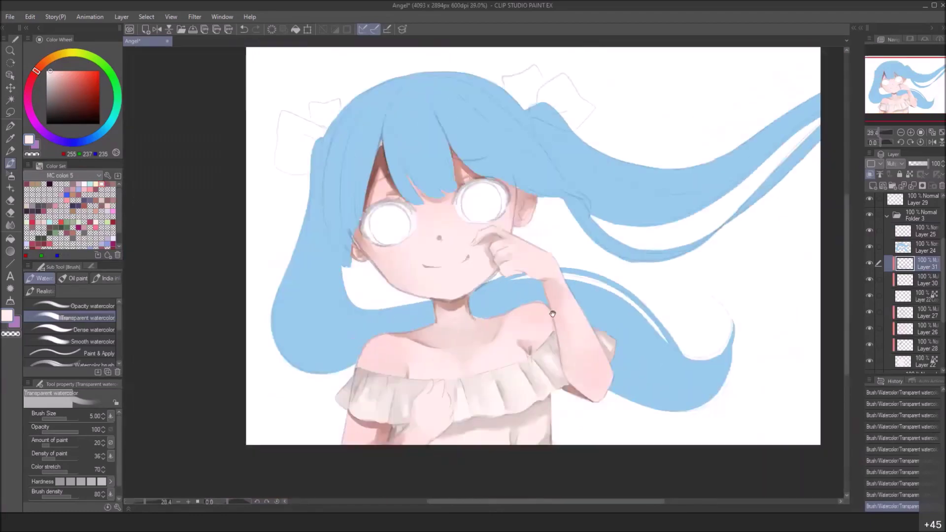
Toggle the visibility of the sketch layer, Layer 13 2 Copy, to compare the coloring with and without line art
scroll(904, 232, "up", 3)
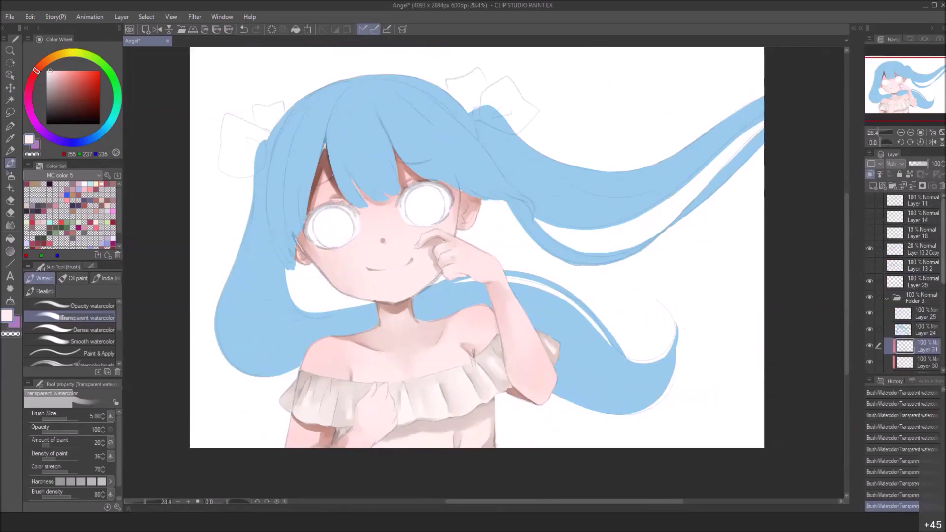
left_click(870, 249)
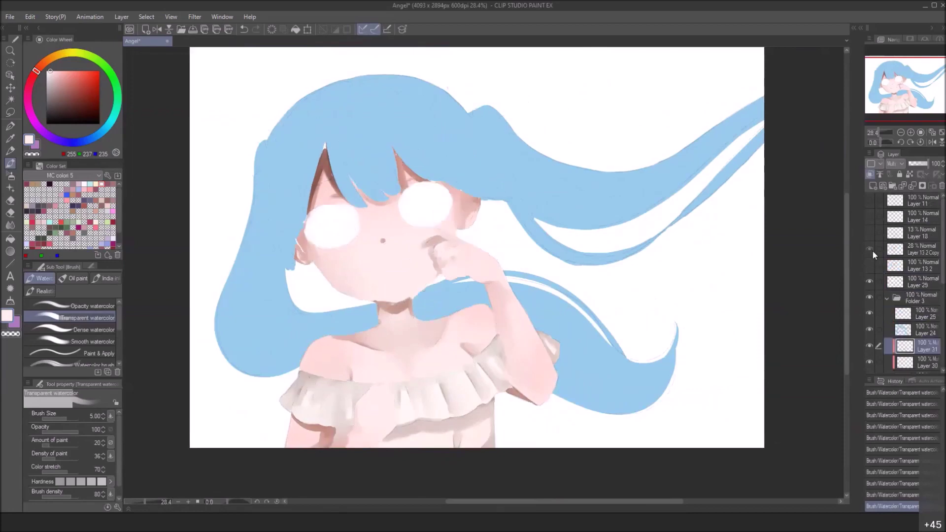
left_click(872, 250)
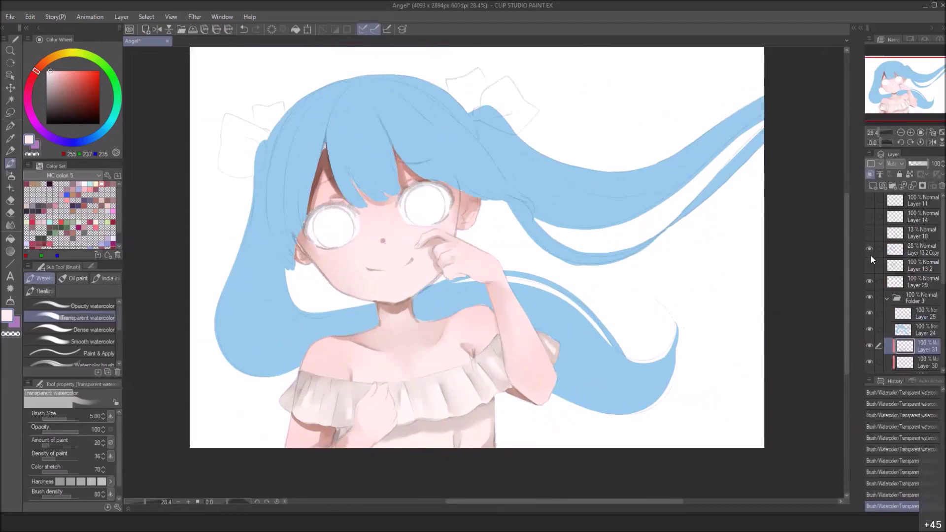
left_click(870, 251)
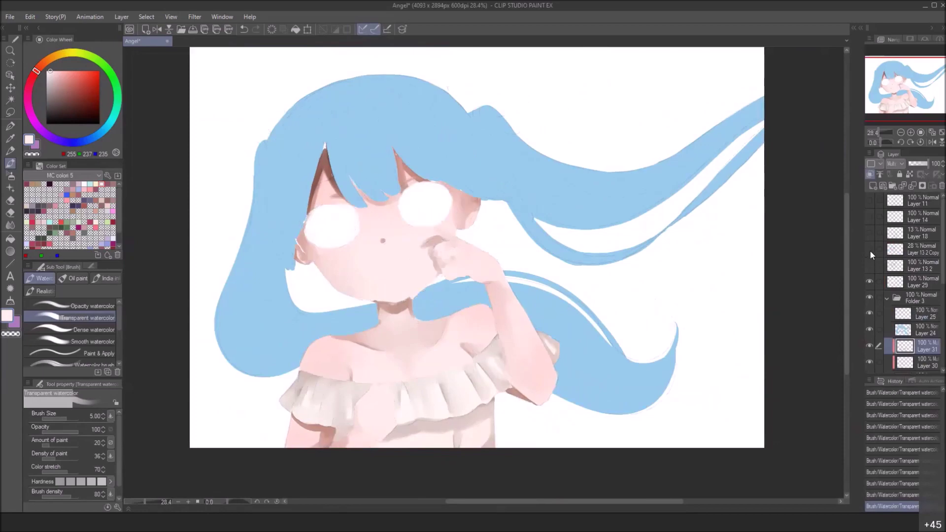
left_click(870, 250)
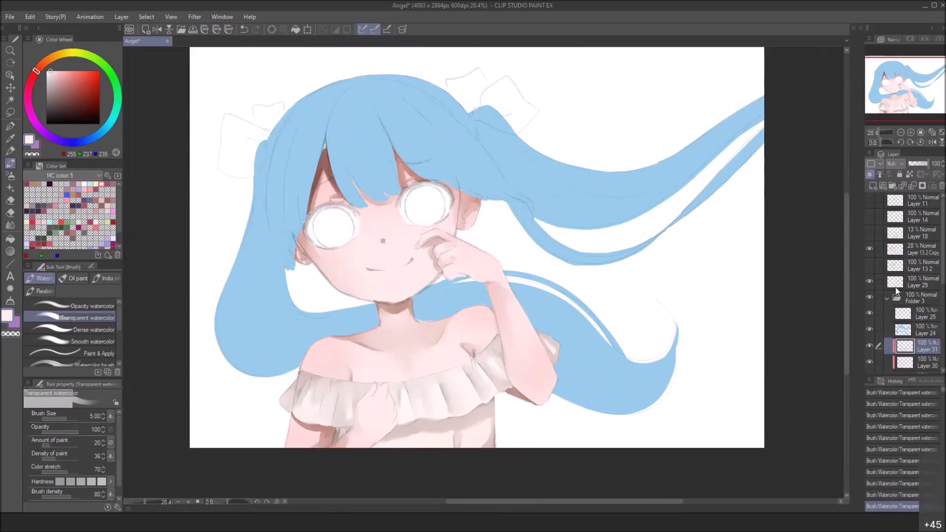
left_click(910, 283)
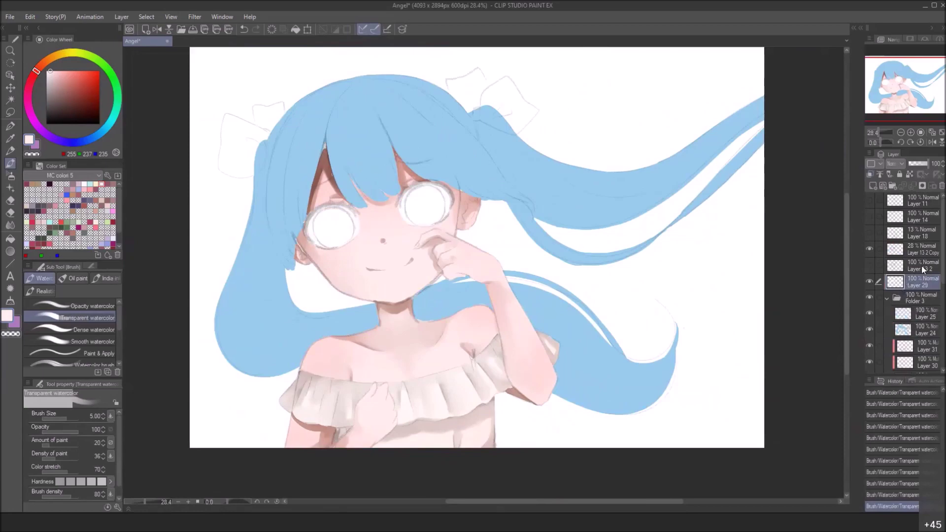
right_click(902, 279)
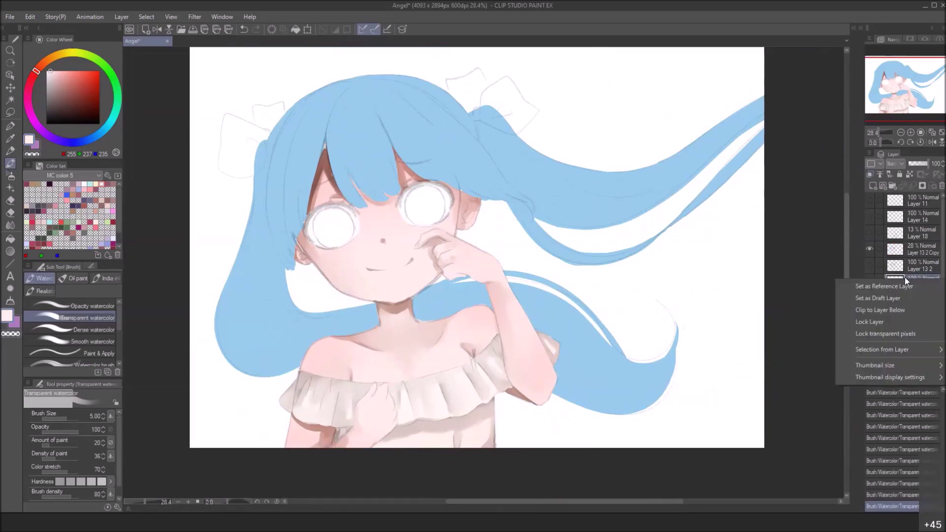
left_click(904, 276)
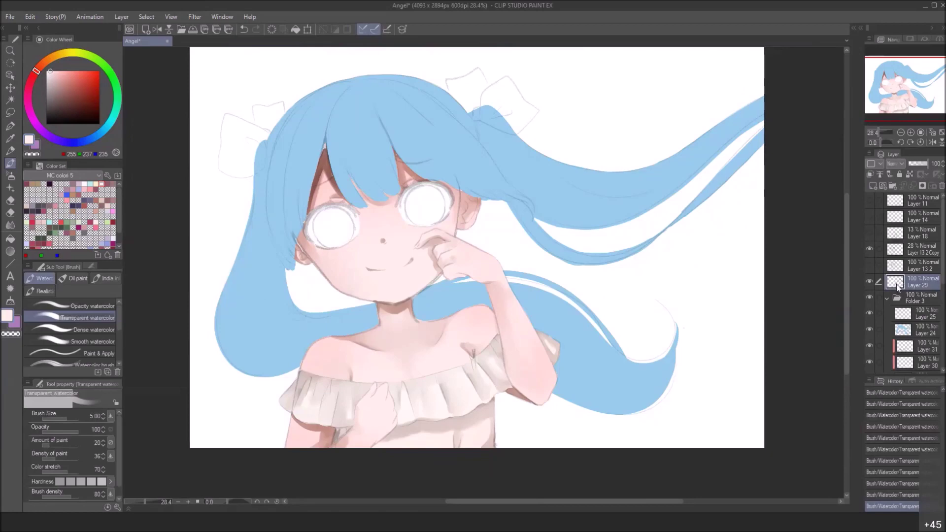
right_click(896, 284)
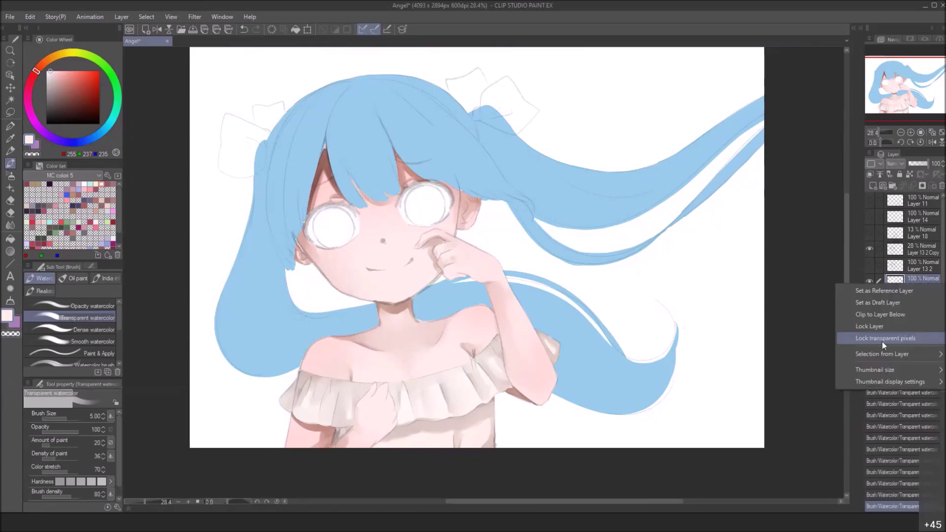
mouse_move(894, 355)
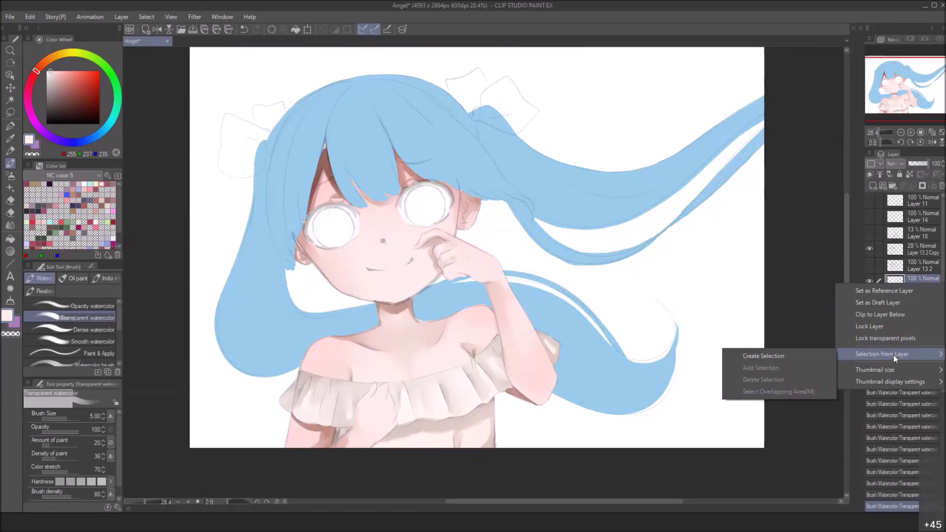
left_click(901, 282)
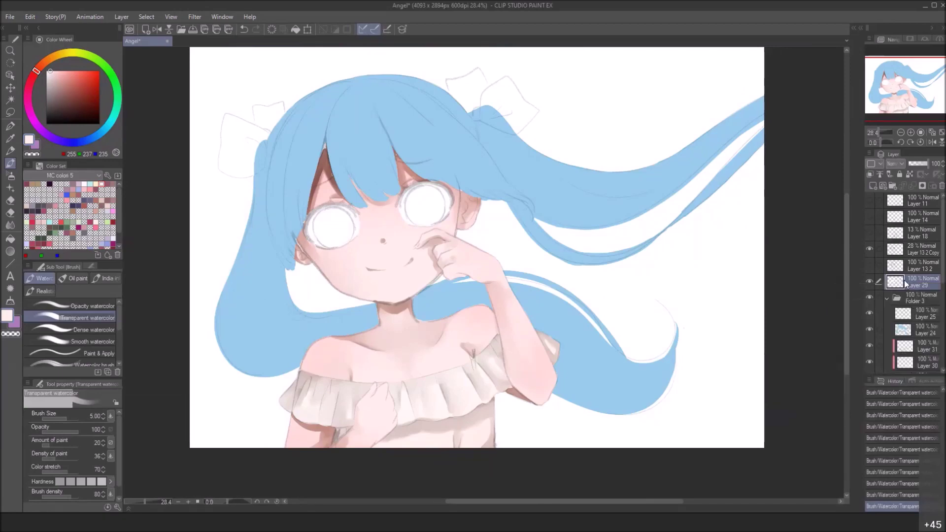
Hide the sketch layer, Layer 13 2 Copy, and the white Paper layer so only the colored figure remains over transparency
left_click(868, 247)
scroll(878, 367, "down", 10)
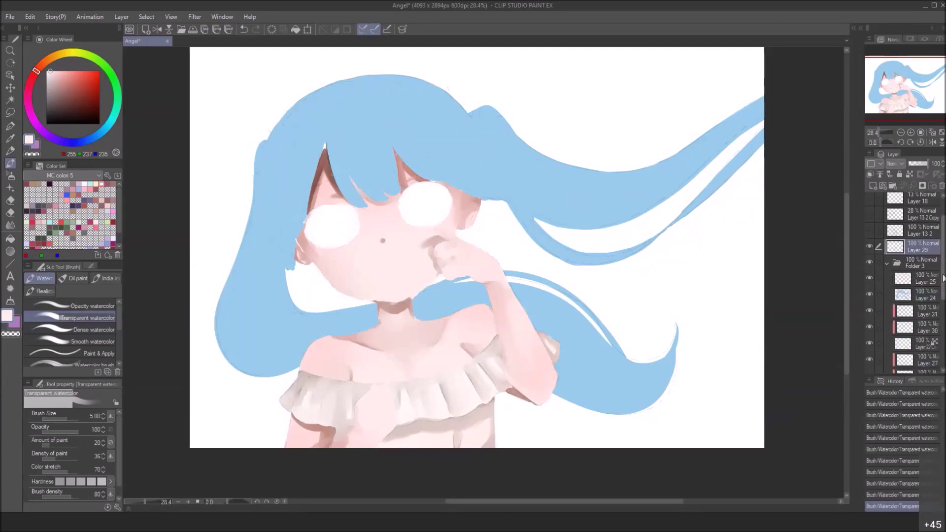
left_click(869, 365)
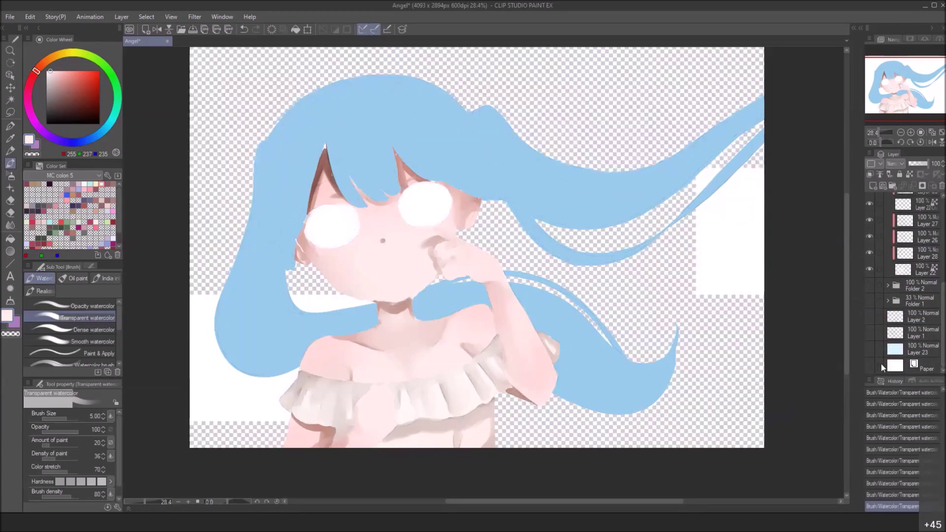
scroll(901, 276, "up", 8)
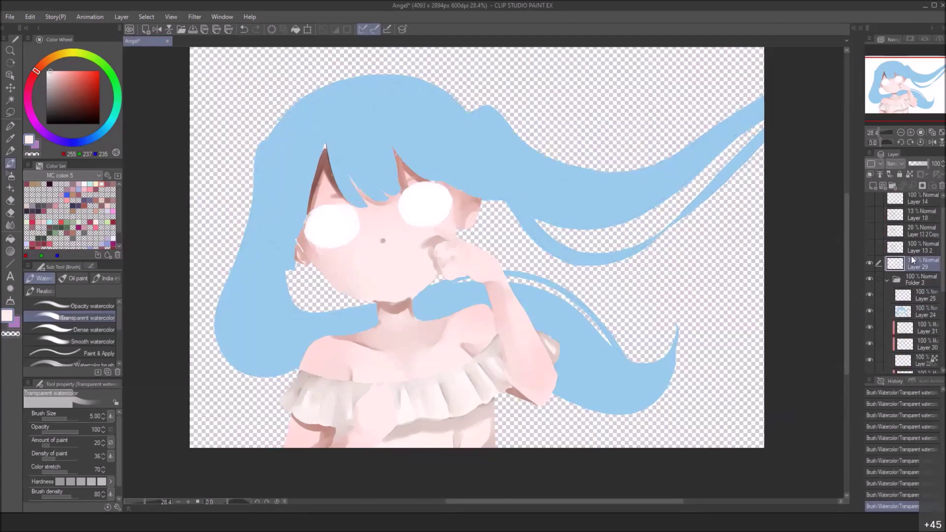
Merge the visible layers into a new layer directly above Layer 29
right_click(890, 263)
mouse_move(893, 339)
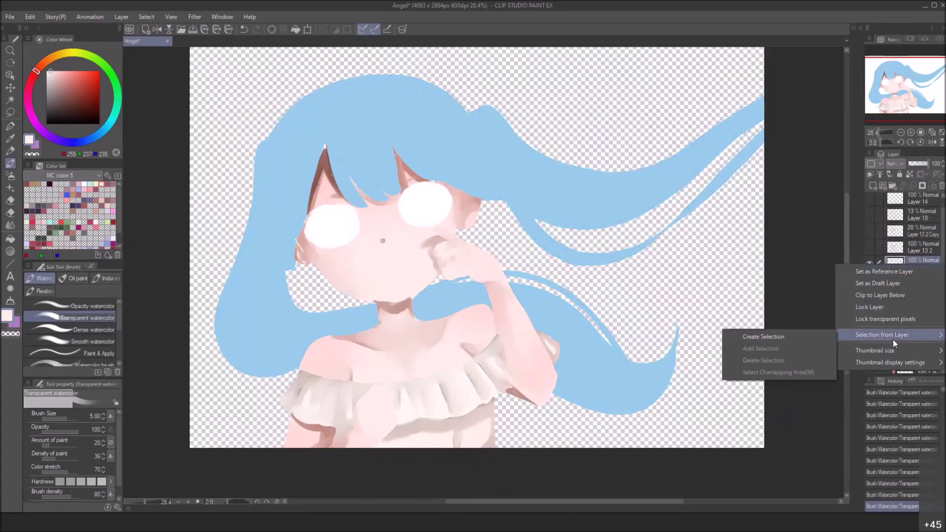
left_click(918, 264)
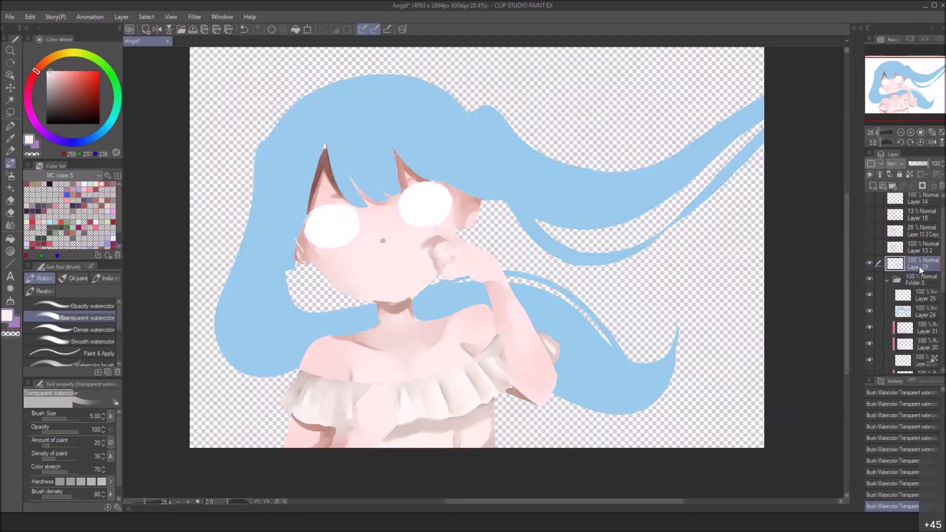
right_click(918, 266)
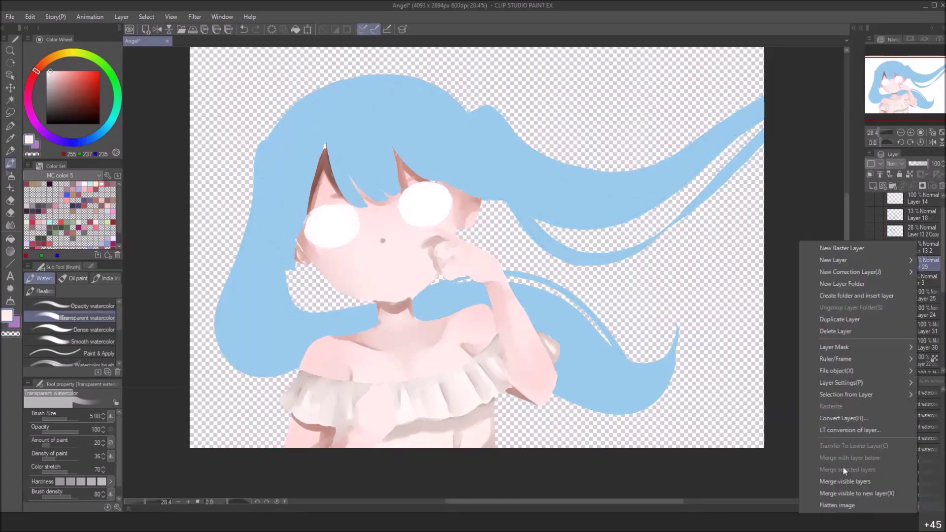
left_click(859, 493)
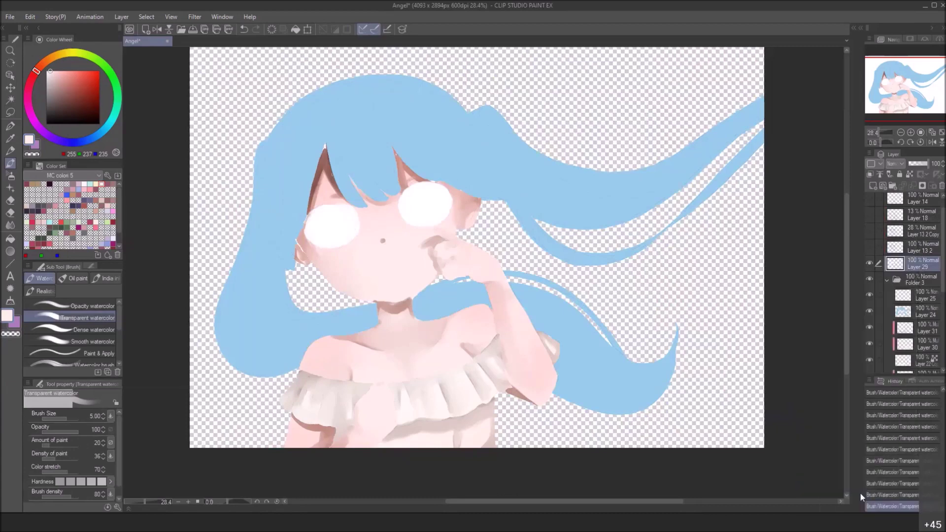
Show the sketch layer, Layer 13 2 Copy, the Paper layer and the pale blue background on Layer 23
left_click(870, 246)
left_click(870, 247)
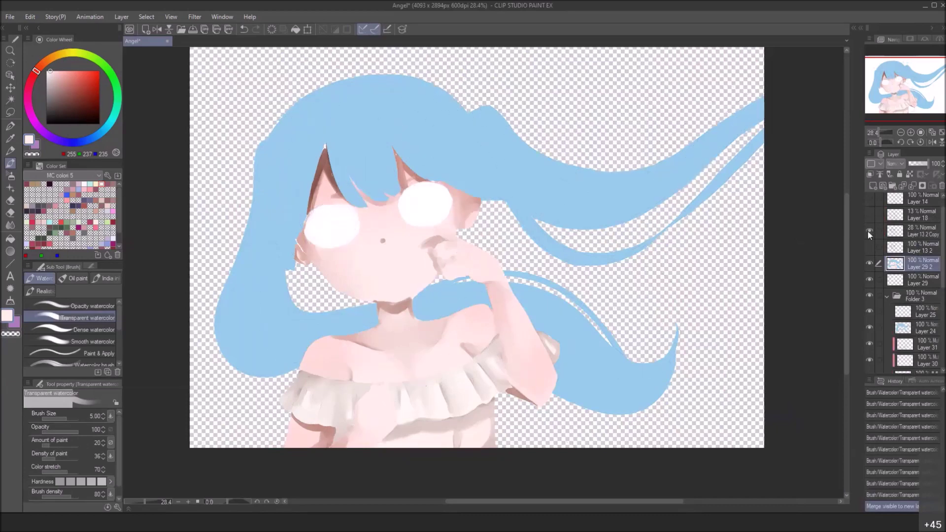
left_click(868, 230)
scroll(911, 288, "down", 10)
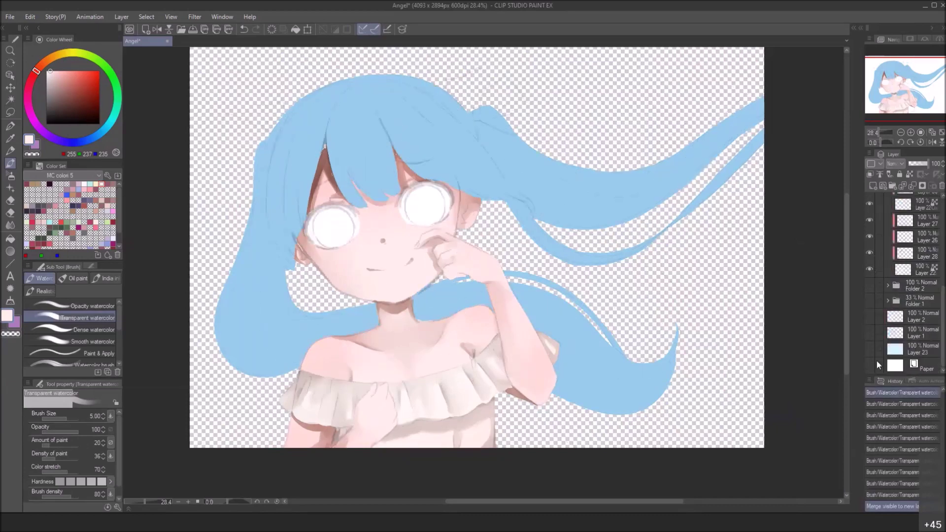
left_click(870, 366)
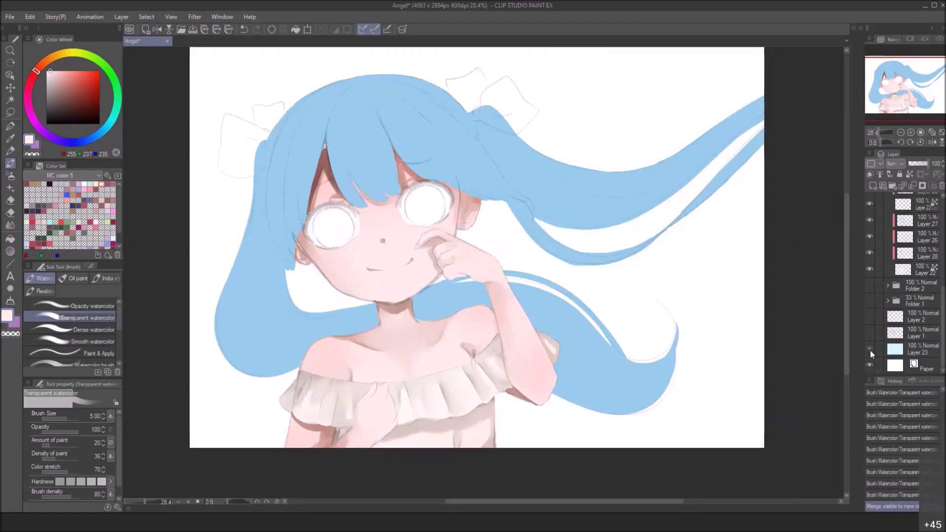
left_click(870, 350)
scroll(911, 286, "up", 10)
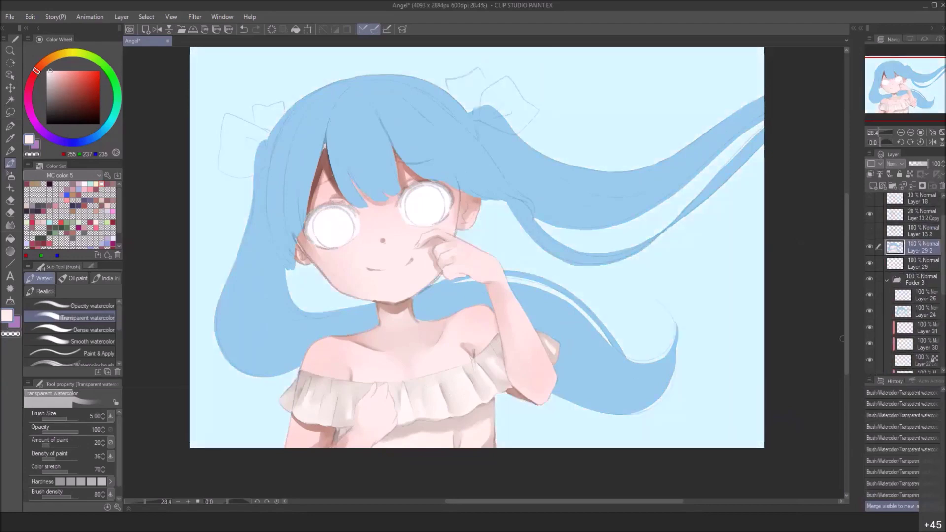
Touch up the tip of the bangs gap above the left-hand eye with the Gouache brush at size 1.14 in a sampled reddish brown
scroll(320, 212, "up", 2)
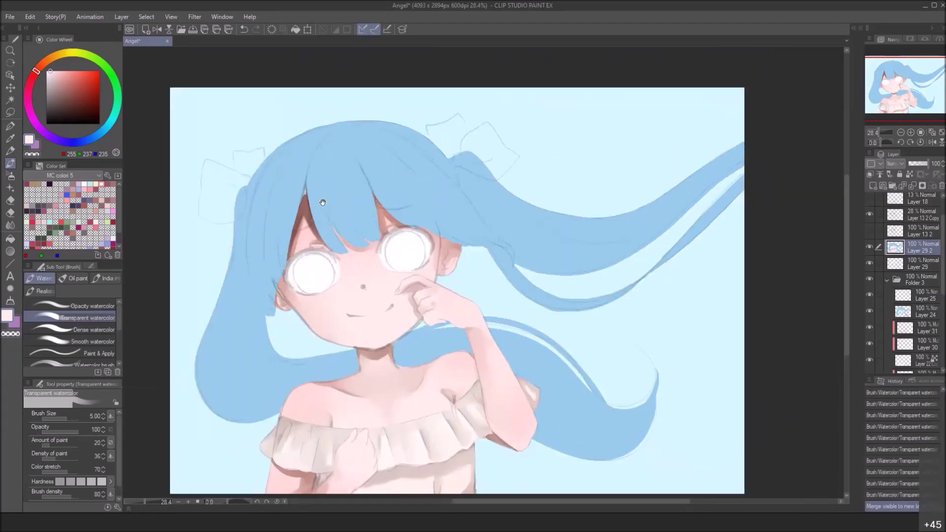
scroll(212, 154, "up", 1)
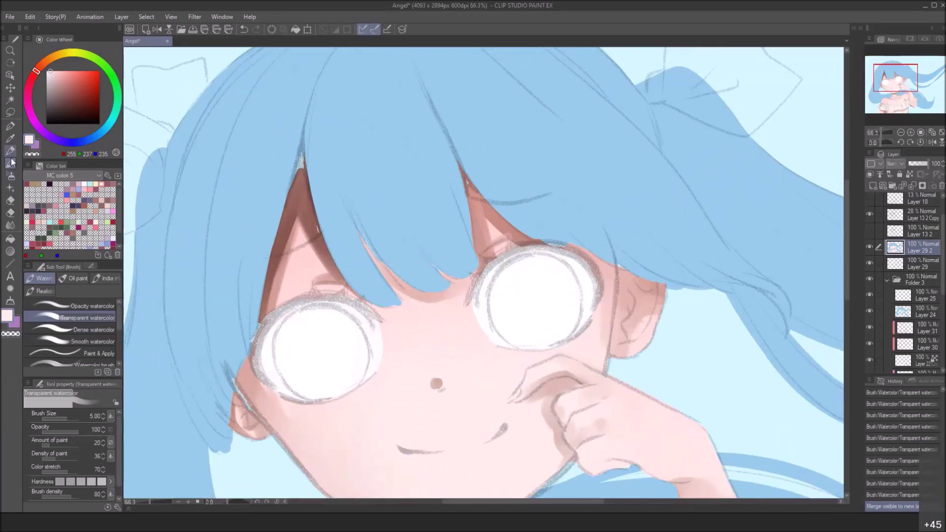
left_click(66, 278)
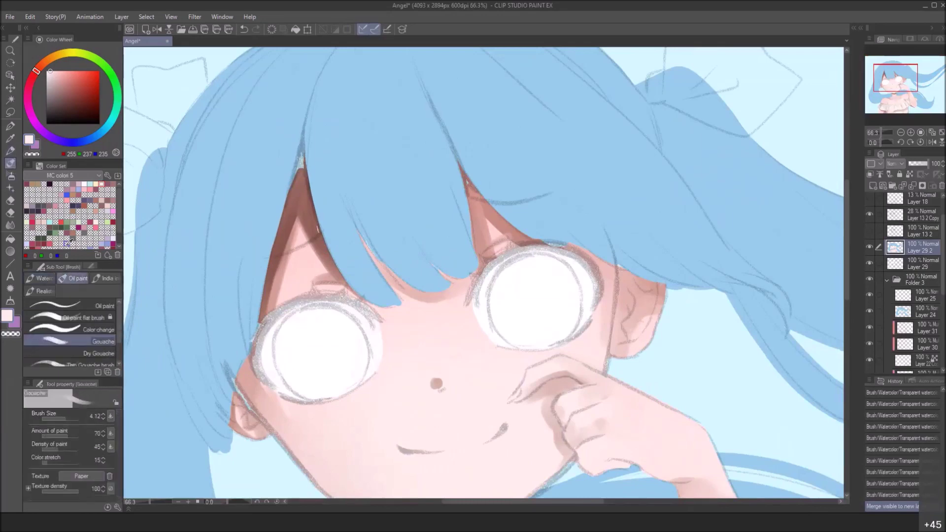
left_click(305, 168, "alt")
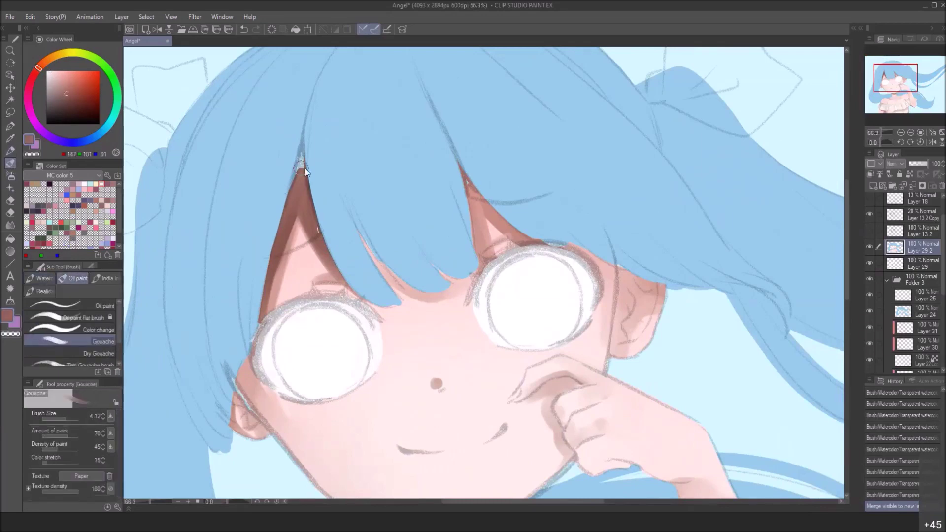
mouse_move(292, 195)
left_mouse_down("ctrl+alt")
mouse_move(279, 195)
mouse_move(294, 188)
left_mouse_up("ctrl+alt")
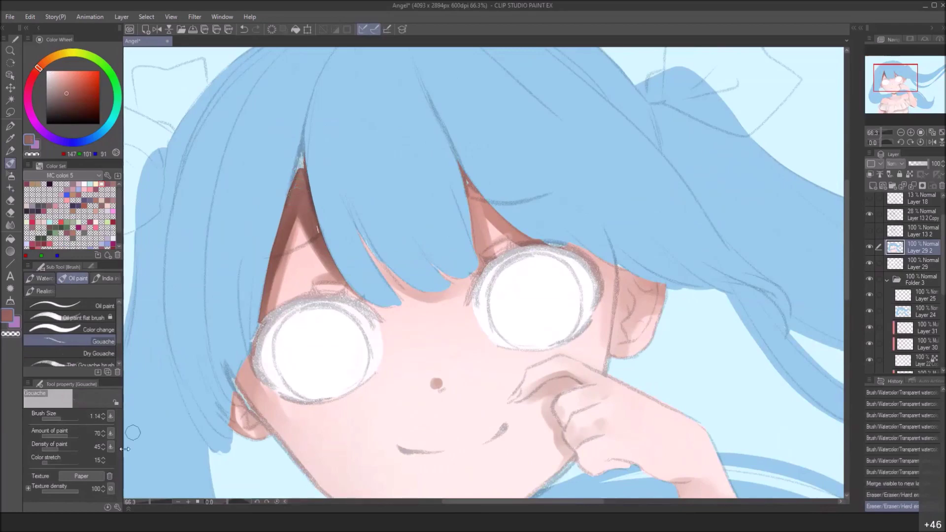
mouse_move(281, 165)
left_mouse_down()
mouse_move(299, 162)
mouse_move(301, 149)
left_mouse_up()
left_click_drag(298, 205, 264, 245)
scroll(264, 245, "down", 2)
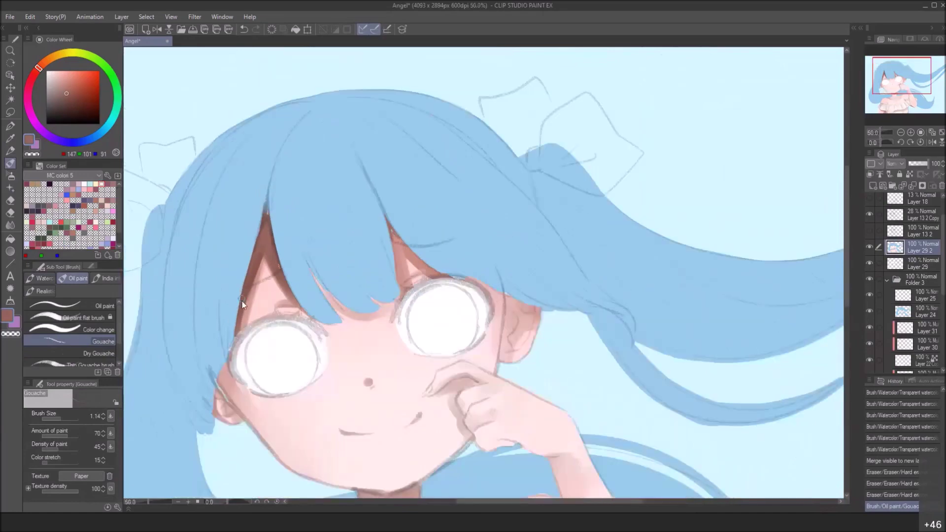
Paint reddish-brown shadow along the outer hair edge of the bangs gap above the left-hand eye, up to its tip
scroll(241, 300, "up", 4)
left_click_drag(241, 261, 269, 175)
mouse_move(256, 207)
left_mouse_down()
mouse_move(273, 152)
mouse_move(262, 204)
left_mouse_up()
left_click_drag(256, 251, 270, 183)
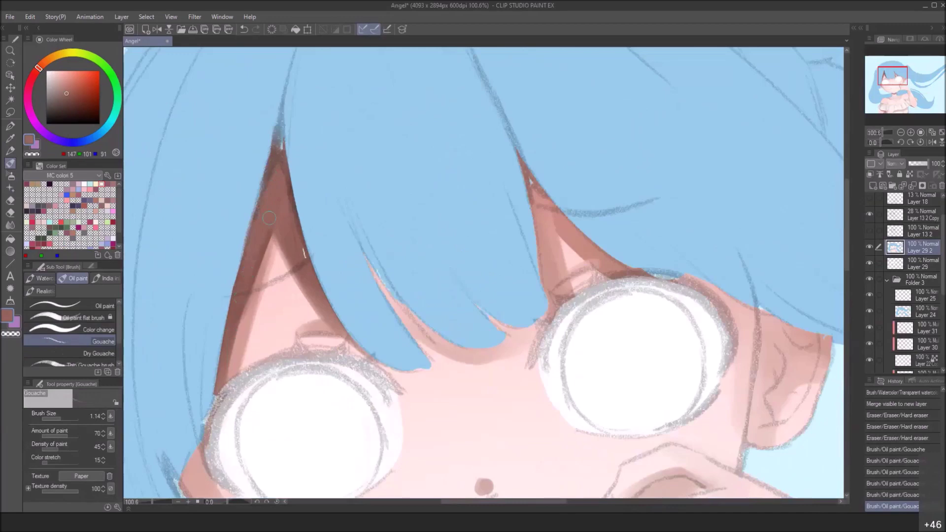
left_click_drag(250, 269, 258, 201)
Reduce the Gouache brush to 0.54, sharpen the tip of the bangs gap and cover the stray white mark on its inner edge
left_click_drag(280, 149, 281, 154)
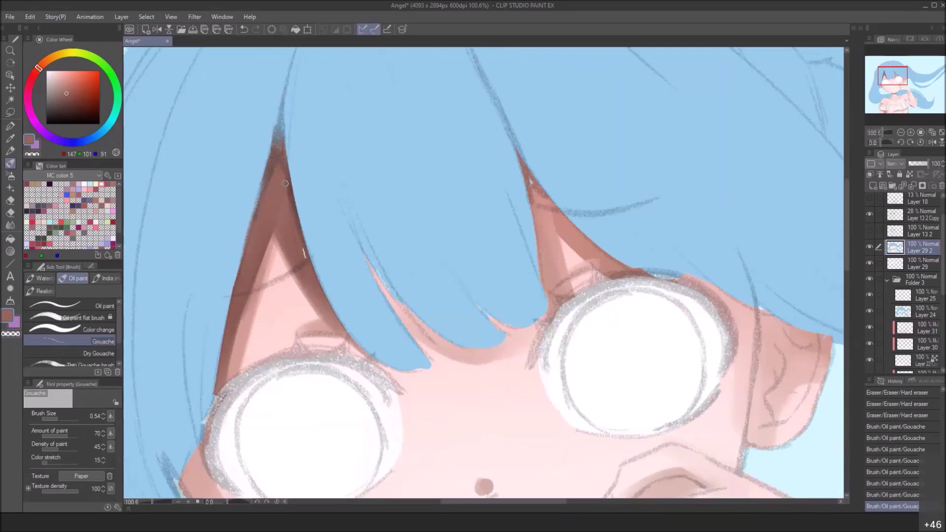
left_click_drag(275, 166, 265, 186)
mouse_move(272, 144)
left_mouse_down()
mouse_move(274, 175)
mouse_move(283, 115)
left_mouse_up()
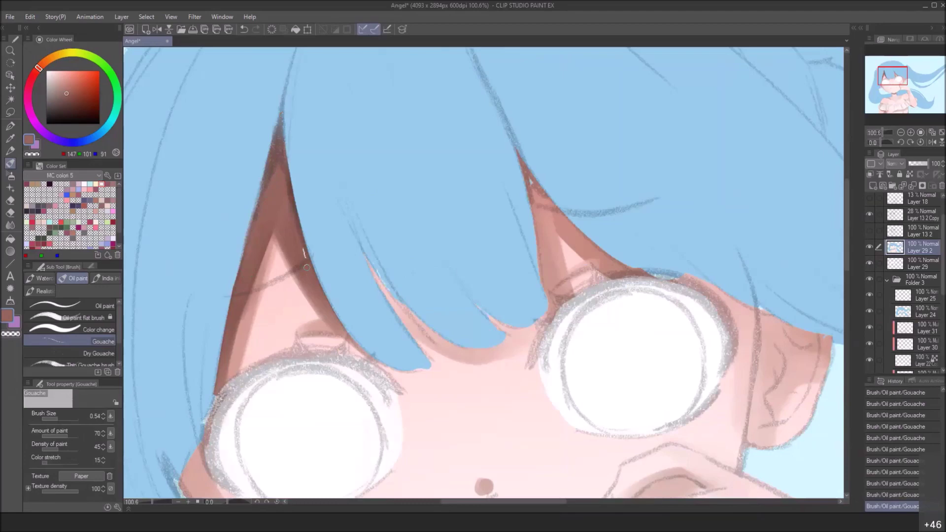
mouse_move(276, 234)
left_mouse_down()
mouse_move(289, 270)
mouse_move(305, 274)
mouse_move(308, 299)
left_mouse_up()
left_click_drag(328, 255, 281, 197)
left_click_drag(348, 185, 363, 231)
Refine the outer hair edge just above the left-hand eye with the Gouache brush at size 0.63
scroll(355, 231, "down", 3)
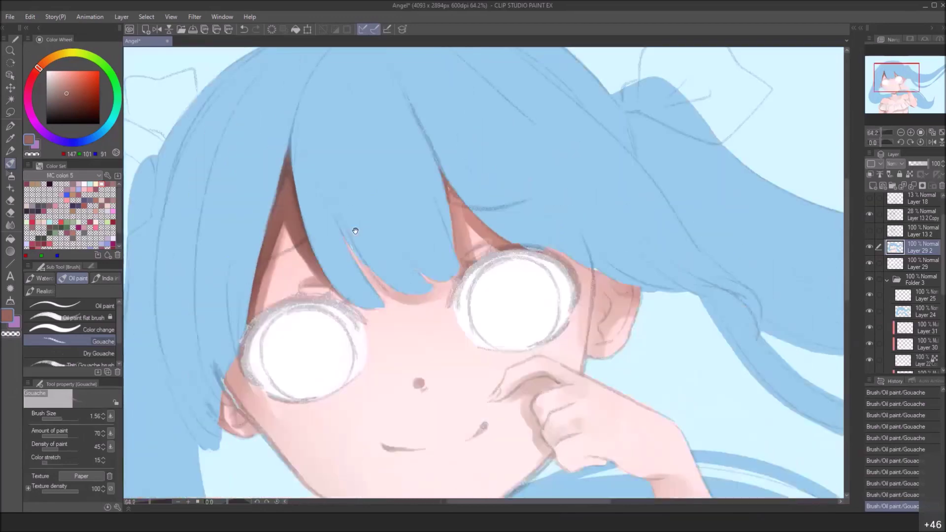
mouse_move(274, 292)
left_mouse_down()
mouse_move(288, 292)
mouse_move(272, 333)
mouse_move(280, 281)
left_mouse_up()
scroll(287, 301, "up", 1)
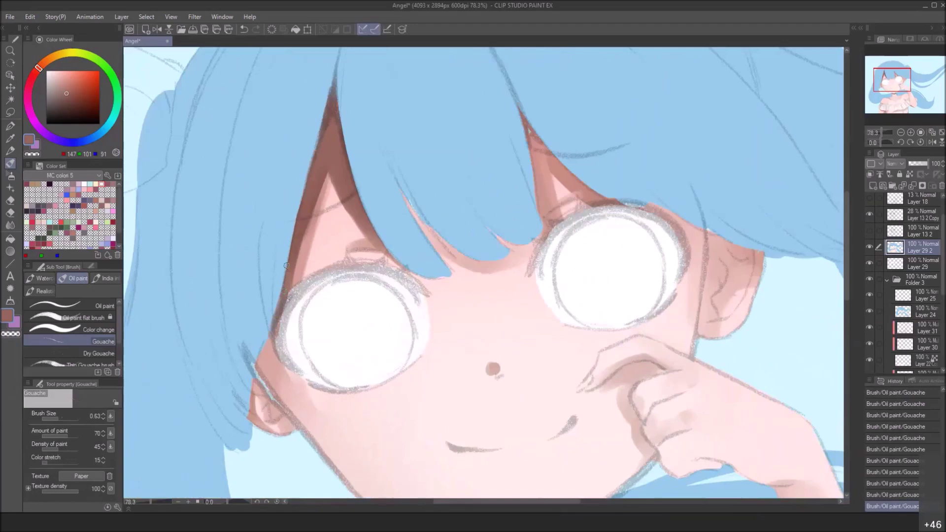
Undo and redo the last two Gouache strokes to compare the hair edge before and after
key("ctrl+z")
key("ctrl+z")
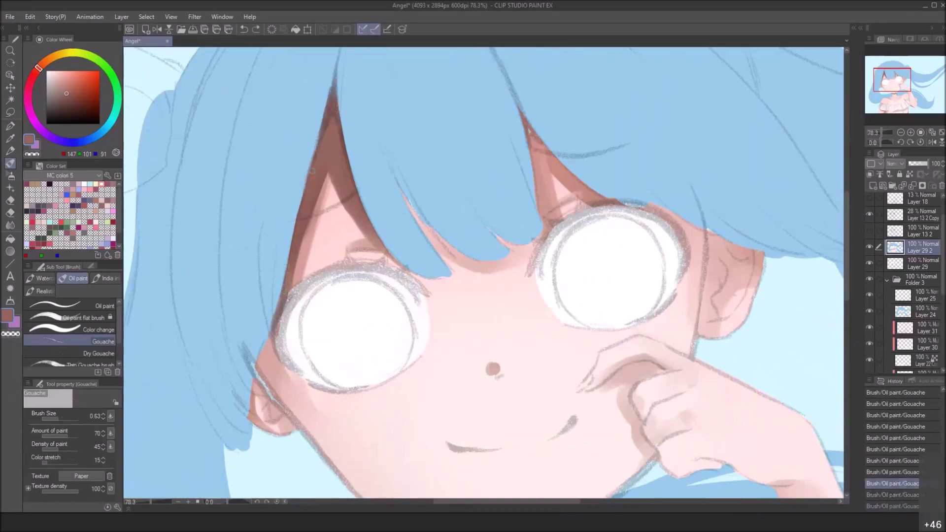
key("ctrl+y")
key("ctrl+y")
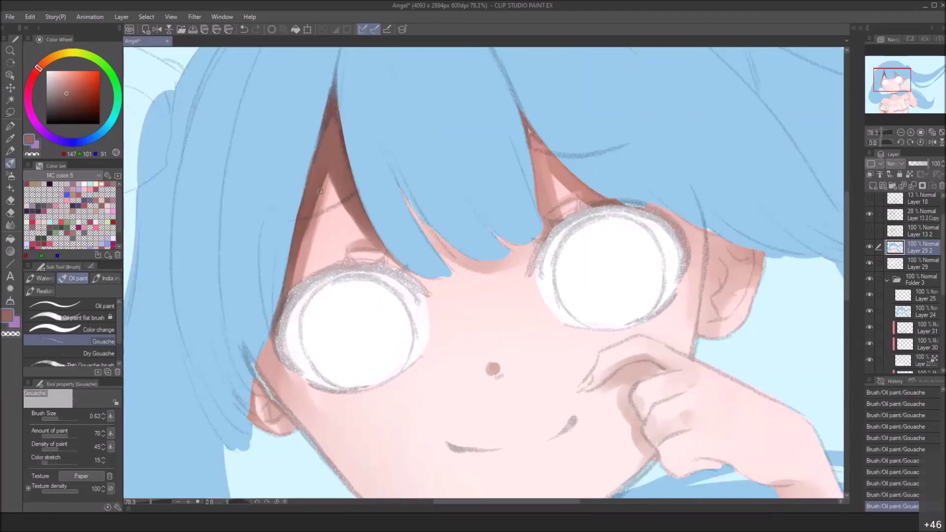
Paint thin reddish-brown gaps up into the two notches of the central bangs with the 0.63 Gouache brush
left_click_drag(441, 251, 307, 299)
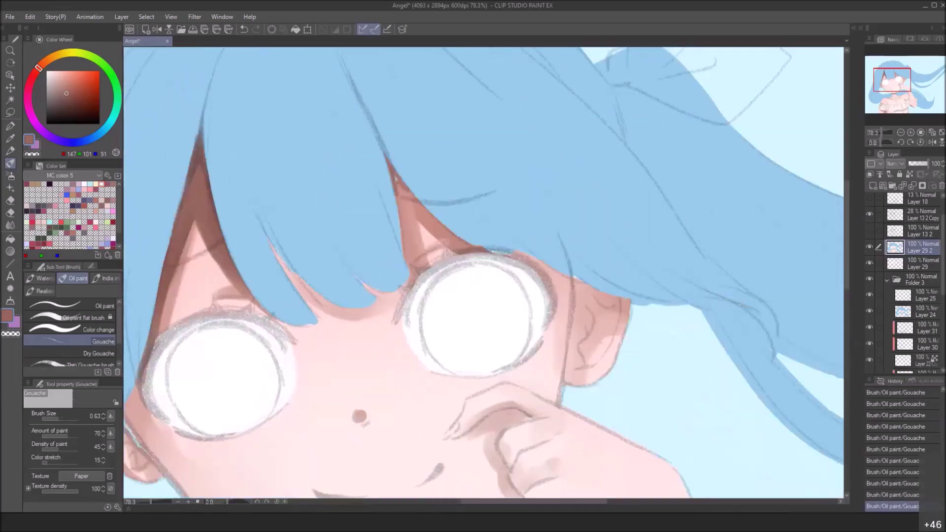
mouse_move(279, 258)
left_mouse_down()
mouse_move(258, 215)
mouse_move(319, 320)
left_mouse_up()
mouse_move(271, 239)
left_mouse_down()
mouse_move(319, 319)
mouse_move(289, 264)
mouse_move(326, 301)
mouse_move(356, 313)
mouse_move(336, 249)
left_mouse_up()
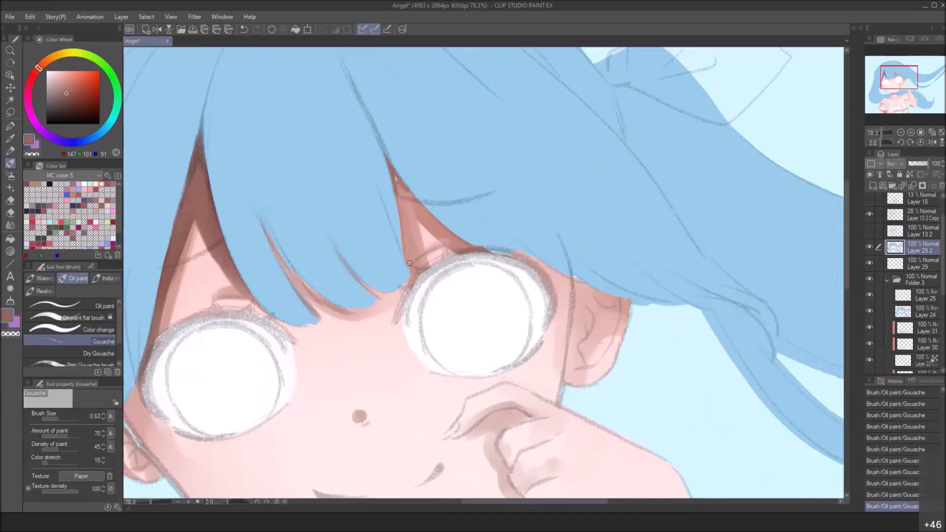
mouse_move(404, 212)
left_mouse_down()
mouse_move(382, 232)
mouse_move(375, 201)
left_mouse_up()
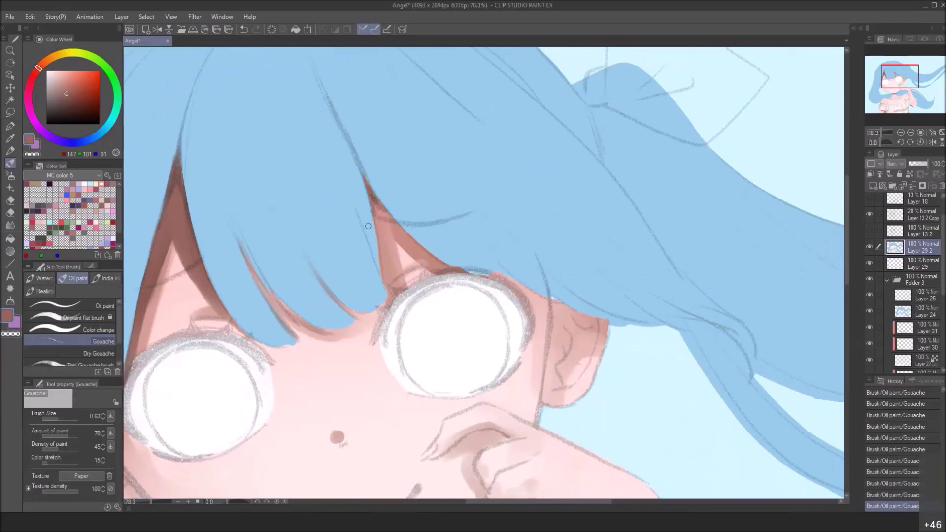
left_click_drag(394, 196, 374, 197)
left_click_drag(480, 247, 425, 245)
left_click_drag(358, 324, 511, 260)
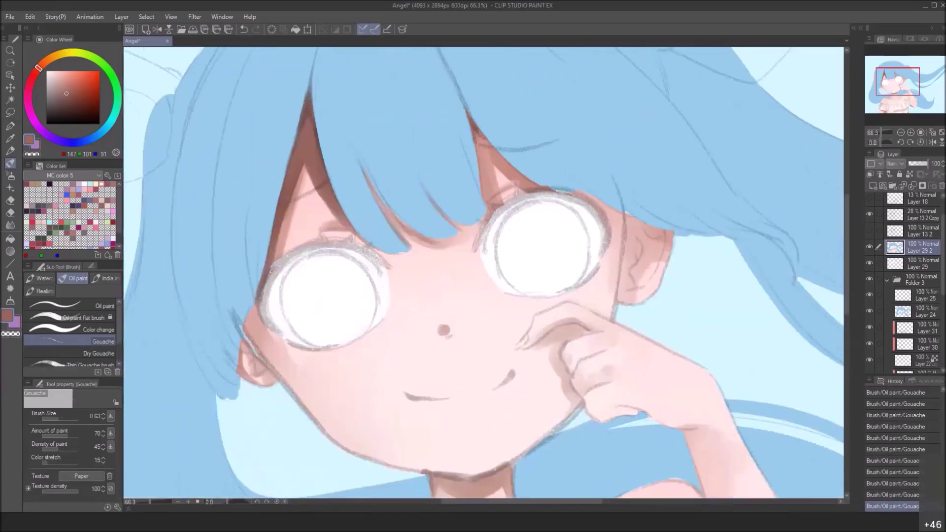
Paint reddish-brown shadow where the side hair meets the top of the left-hand ear
left_click_drag(260, 349, 277, 348)
left_click_drag(234, 325, 239, 325)
mouse_move(245, 326)
left_mouse_down()
mouse_move(243, 370)
mouse_move(256, 284)
left_mouse_up()
mouse_move(240, 330)
left_mouse_down()
mouse_move(214, 244)
mouse_move(212, 253)
left_mouse_up()
mouse_move(245, 337)
left_mouse_down()
mouse_move(270, 369)
mouse_move(243, 358)
mouse_move(251, 375)
left_mouse_up()
left_click_drag(552, 336, 433, 384)
Deepen the shadow along the inner bangs edge of the left-hand gap with the Gouache brush at size 1.11
left_click_drag(197, 178, 244, 257)
left_click_drag(204, 207, 244, 263)
left_click_drag(217, 223, 251, 266)
left_click_drag(221, 226, 272, 280)
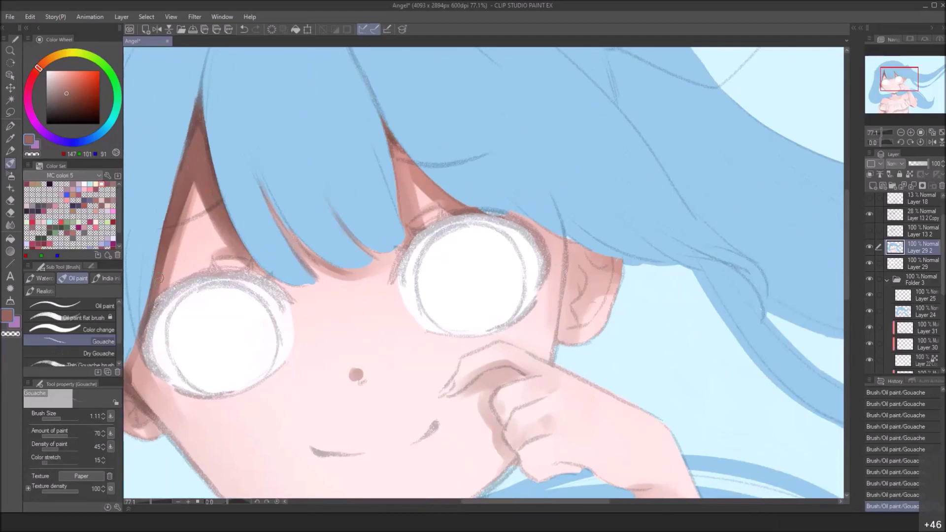
Widen and smooth the reddish-brown shadow along the outer hair edge of the left-hand bangs gap down to the eye
left_click_drag(179, 215, 161, 282)
mouse_move(193, 185)
left_mouse_down()
mouse_move(152, 309)
mouse_move(164, 272)
left_mouse_up()
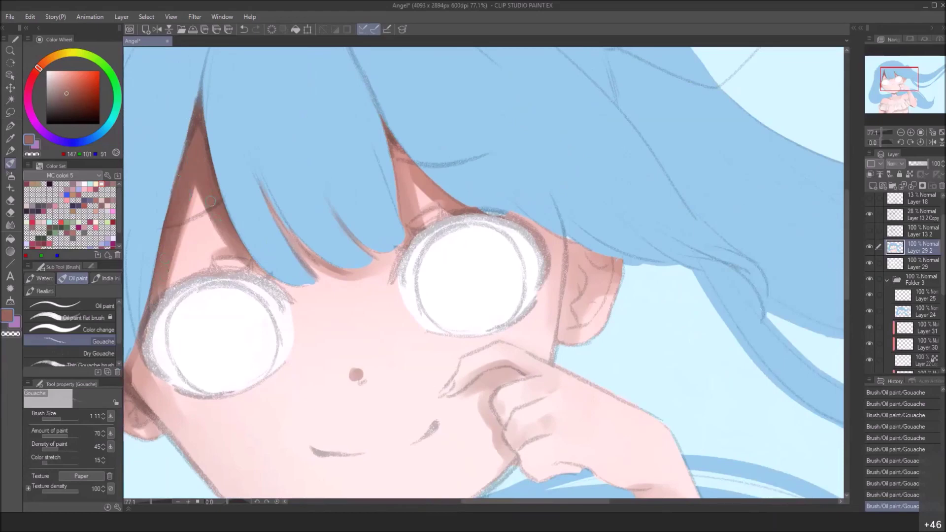
left_click_drag(455, 230, 479, 220)
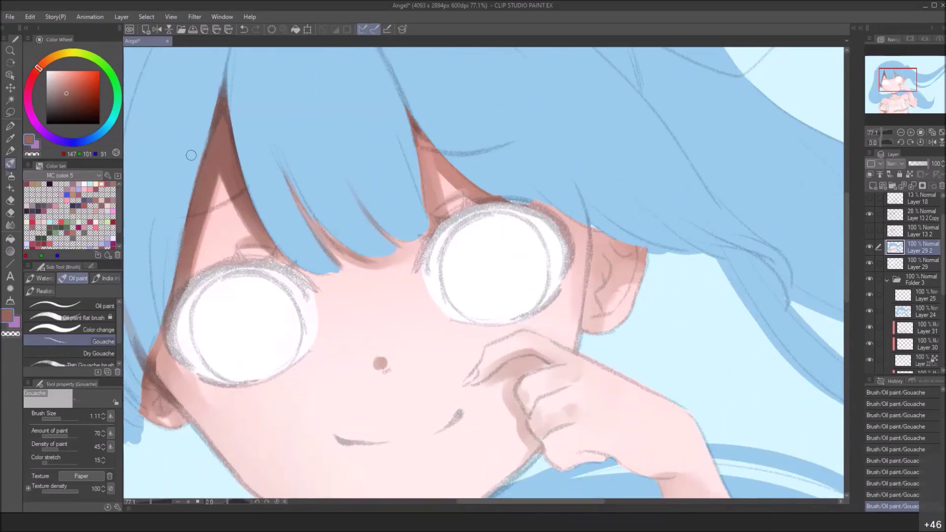
left_click_drag(193, 269, 208, 202)
left_click_drag(198, 236, 204, 212)
left_click_drag(191, 257, 183, 295)
left_click_drag(197, 249, 179, 297)
left_click_drag(262, 251, 273, 244)
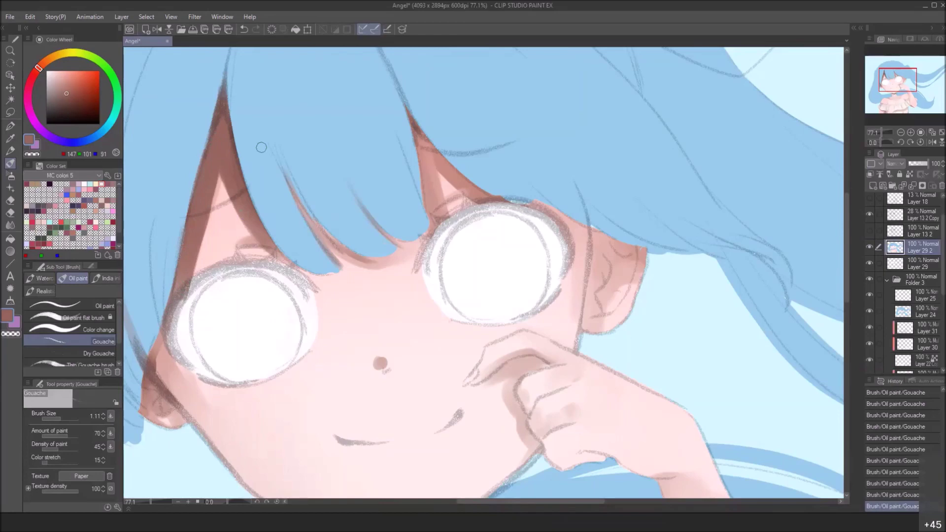
Paint reddish-brown shadow along the inner edge of the bangs gap above the right-hand eye
left_click_drag(448, 190, 383, 232)
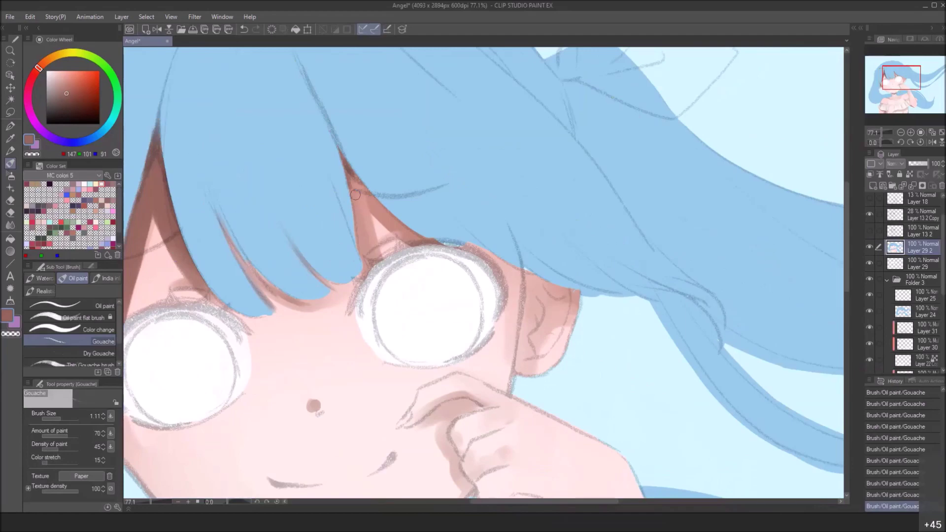
left_click_drag(356, 193, 377, 263)
left_click_drag(370, 209, 378, 253)
left_click_drag(363, 204, 378, 282)
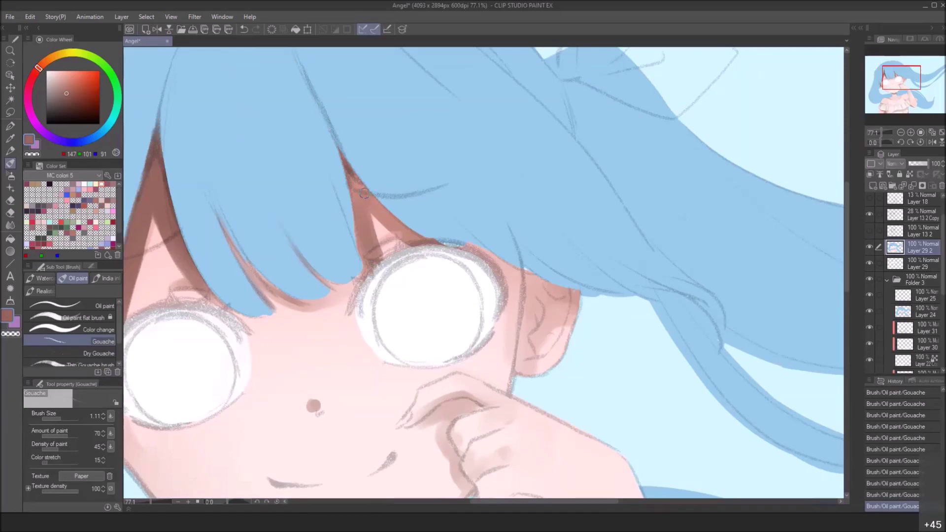
left_click_drag(416, 327, 504, 353)
scroll(503, 353, "down", 2)
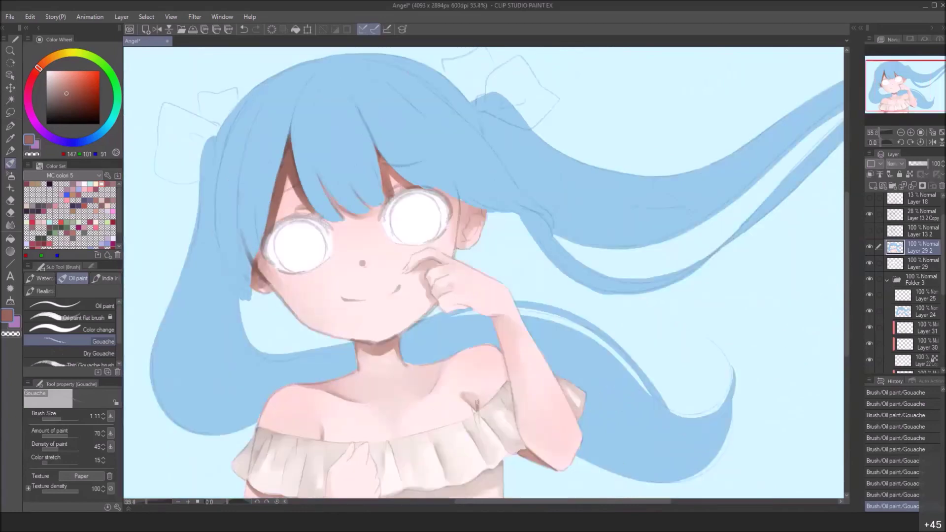
Create a selection of the hair from Layer 24 and make Layer 29 2 the active layer
scroll(942, 281, "down", 2)
left_click(899, 270)
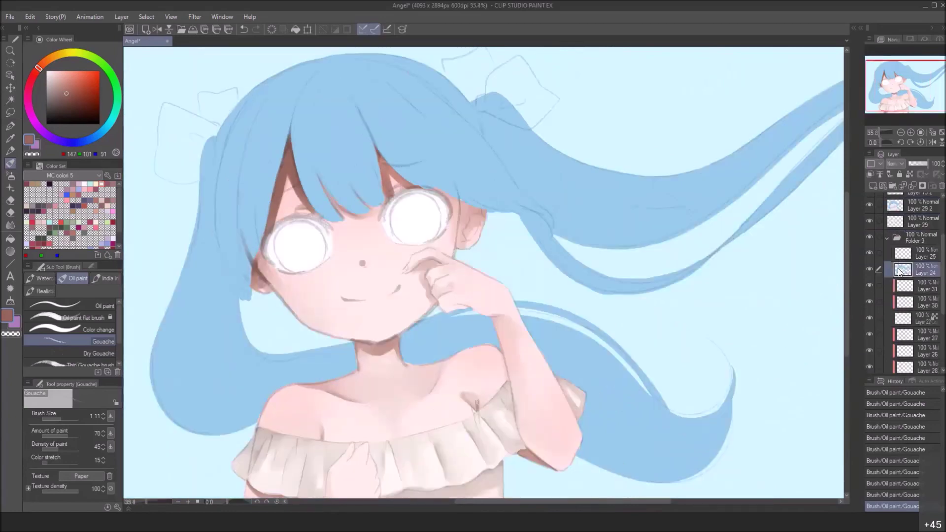
right_click(898, 268)
mouse_move(877, 341)
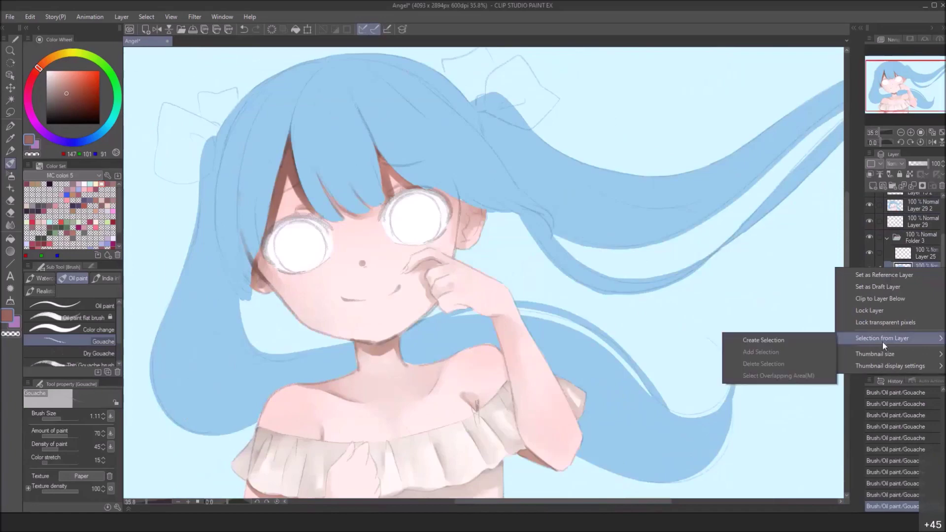
left_click(764, 341)
left_click(912, 203)
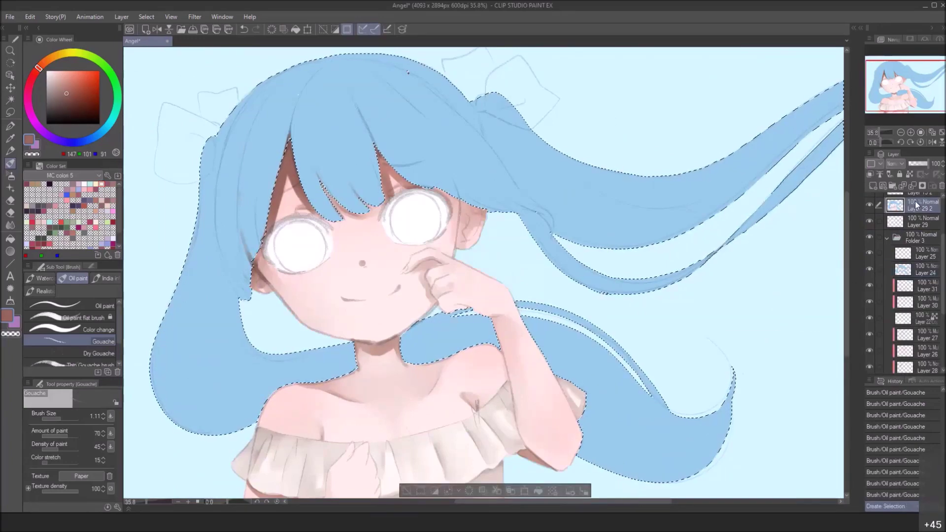
Choose a soft blue-violet color and switch to the Soft airbrush
left_click(71, 142)
left_click(67, 79)
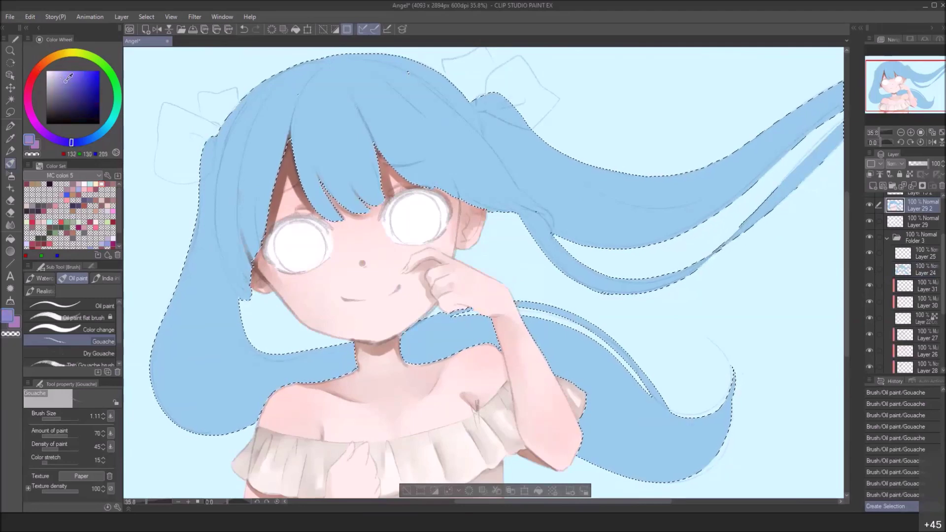
left_click(10, 176)
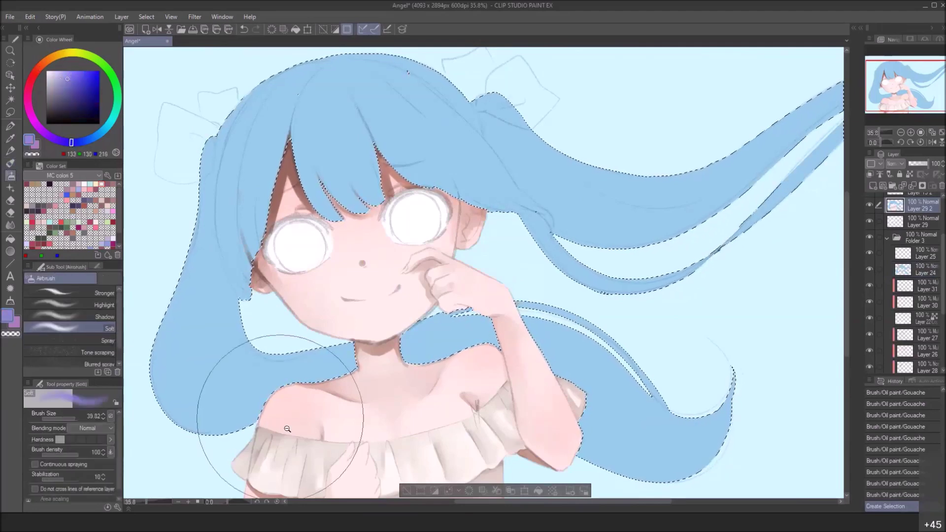
Try airbrushing the lower twin tails directly on Layer 29 2 in blue-violet and pale lavender, undoing each attempt
scroll(312, 383, "down", 1)
left_click_drag(312, 383, 311, 356)
left_click_drag(622, 354, 578, 419)
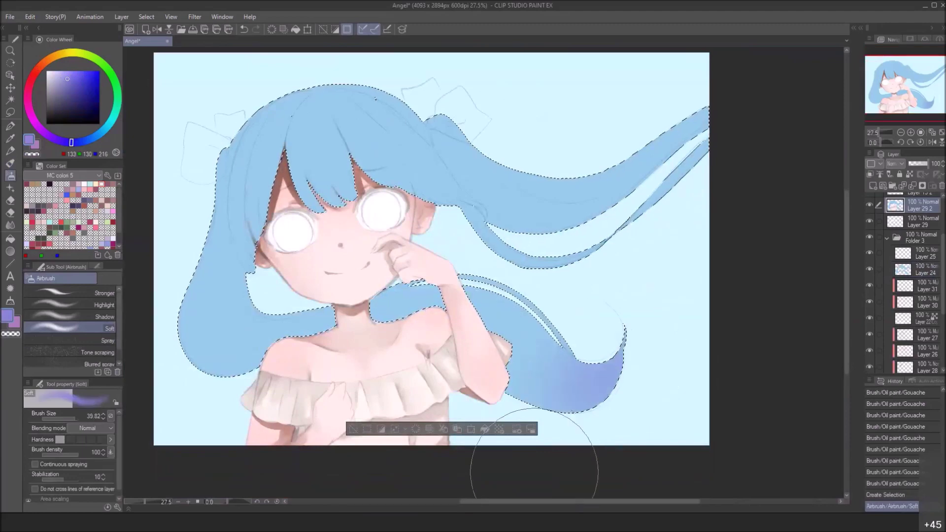
left_click(57, 71)
key("ctrl+z")
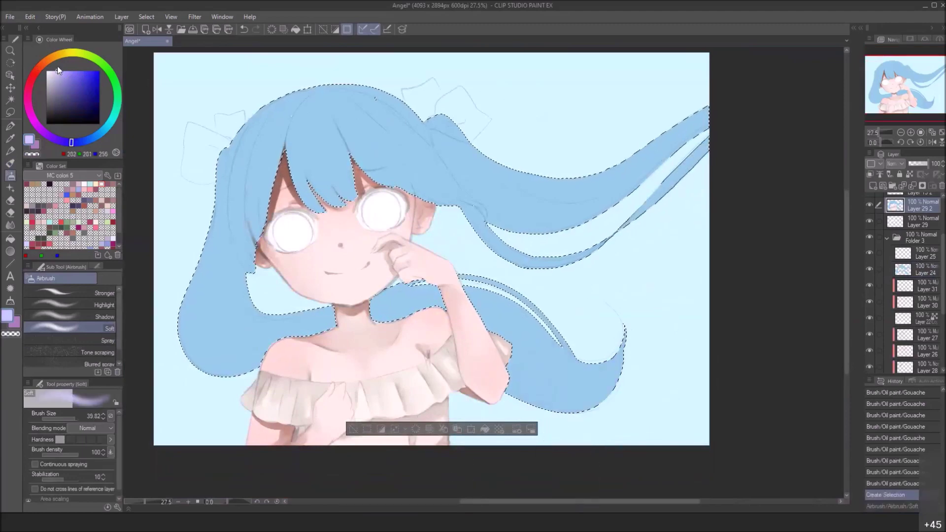
mouse_move(631, 398)
left_mouse_down()
mouse_move(495, 327)
mouse_move(577, 368)
mouse_move(454, 326)
mouse_move(344, 341)
mouse_move(247, 368)
mouse_move(265, 316)
left_mouse_up()
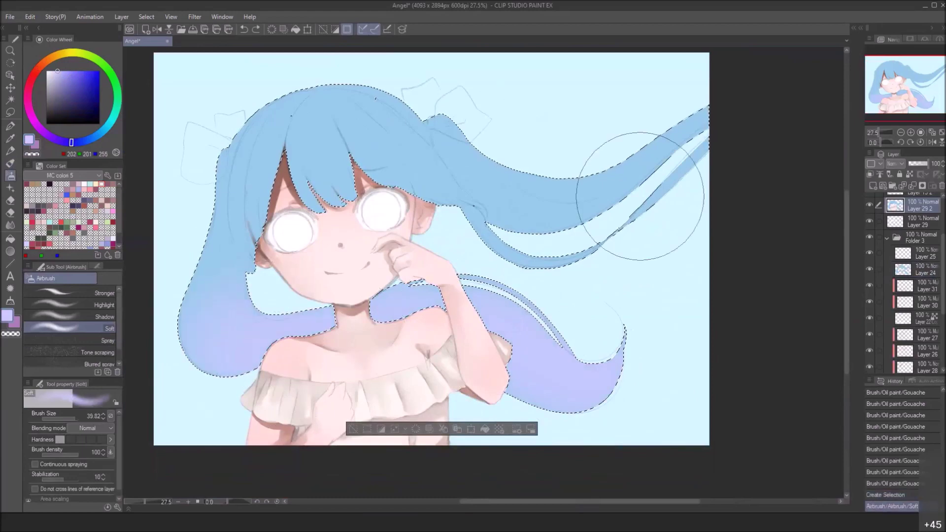
key("ctrl+z")
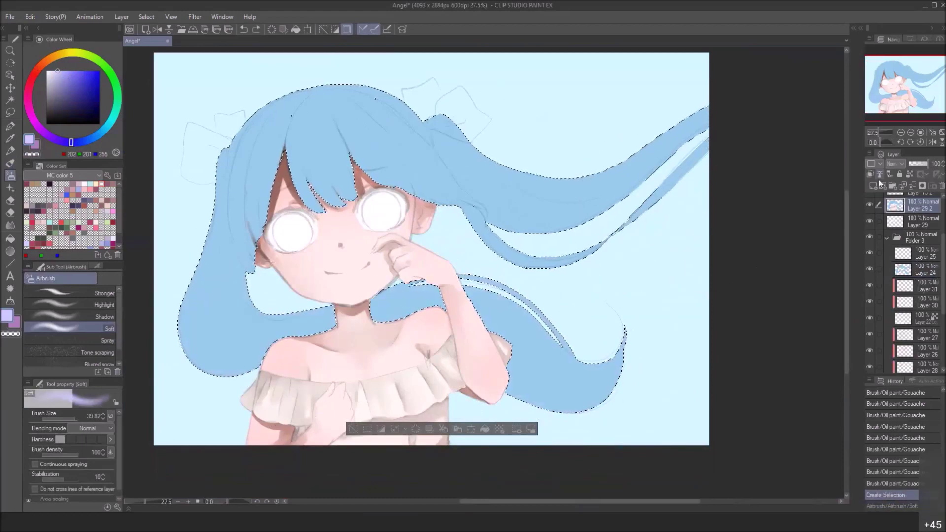
Add a raster layer clipped to Layer 29 2 and airbrush the lower hair ends pale lavender
left_click(885, 182)
left_click(869, 174)
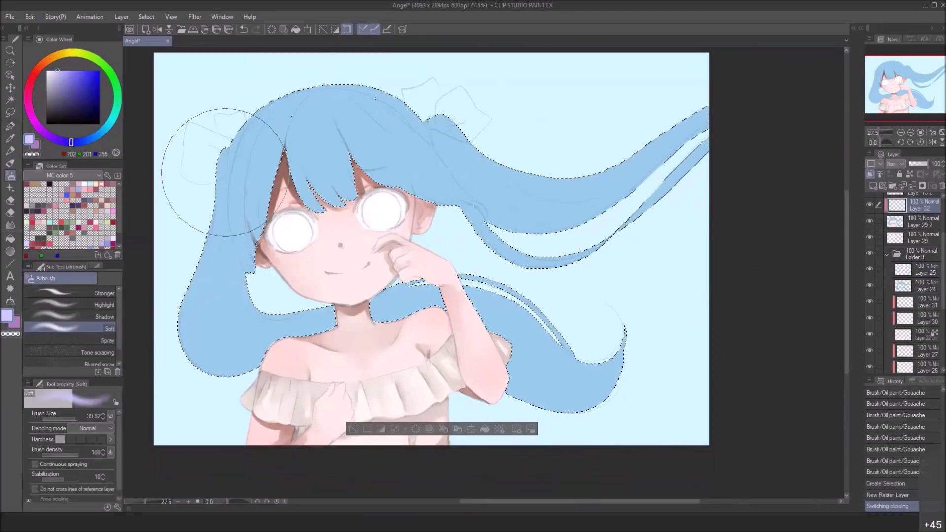
left_click(54, 73)
mouse_move(208, 381)
left_mouse_down()
mouse_move(406, 335)
mouse_move(618, 363)
mouse_move(410, 294)
mouse_move(226, 325)
left_mouse_up()
left_click_drag(226, 325, 231, 285)
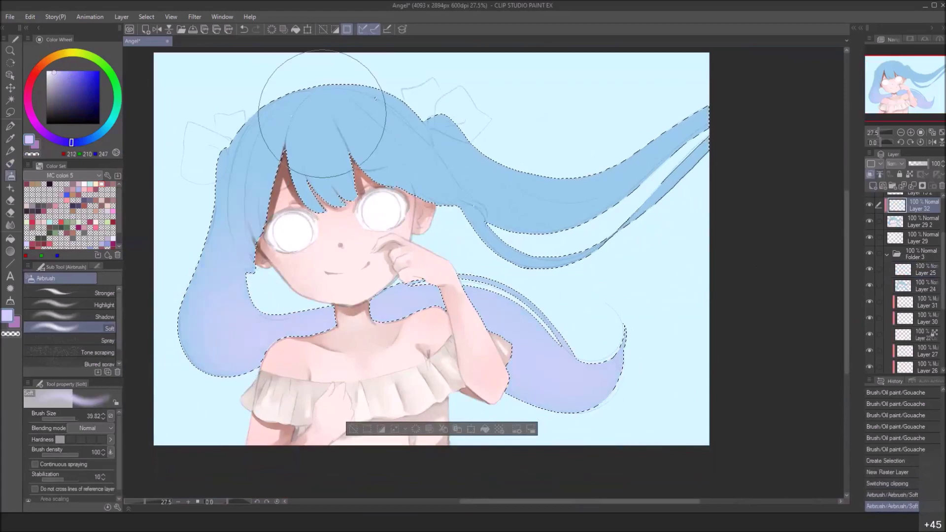
Airbrush a stronger blue-violet over the crown of the head and the far end of the flying twin tail
left_click(68, 73)
mouse_move(507, 206)
left_mouse_down()
mouse_move(734, 116)
mouse_move(678, 117)
left_mouse_up()
left_click_drag(493, 162, 517, 245)
mouse_move(232, 232)
left_mouse_down()
mouse_move(342, 170)
mouse_move(468, 167)
left_mouse_up()
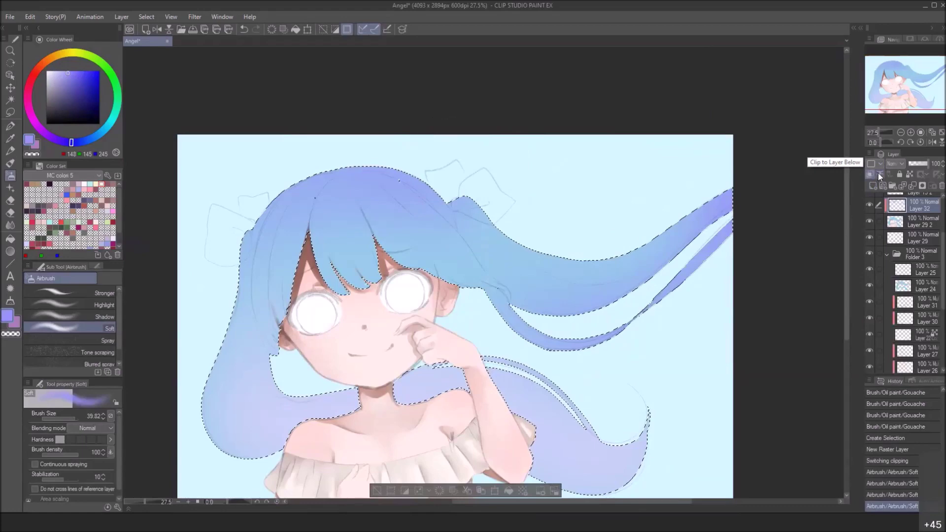
Add another raster layer clipped to the hair and set its blending mode to Multiply
left_click(873, 184)
left_click(870, 175)
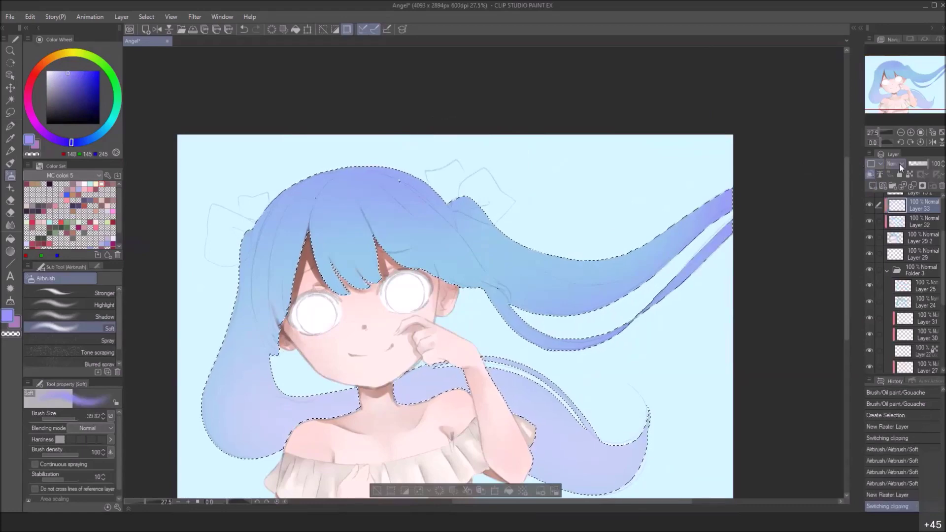
left_click(900, 164)
left_click(896, 194)
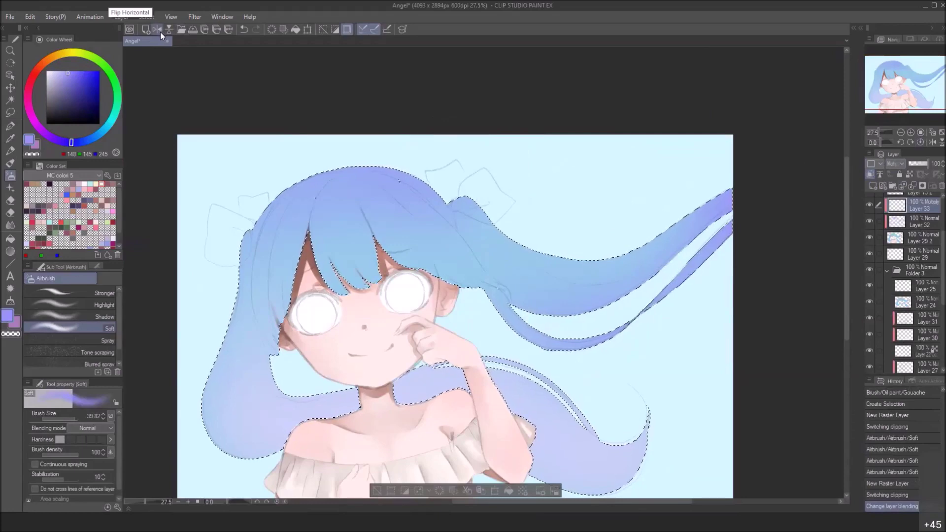
Try painting a blue-violet strand shadow above the left-hand bangs gap with the Gouache brush, and undo the strokes
left_click(11, 164)
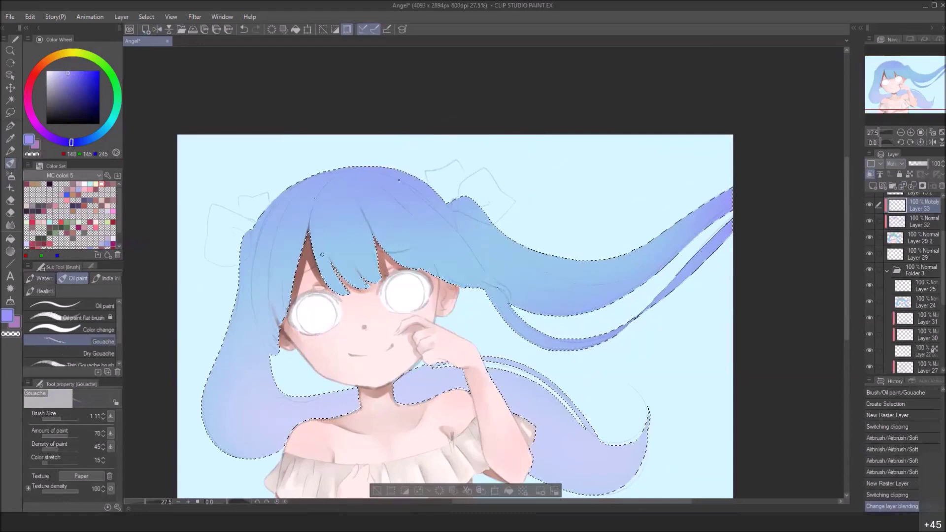
scroll(327, 241, "up", 3)
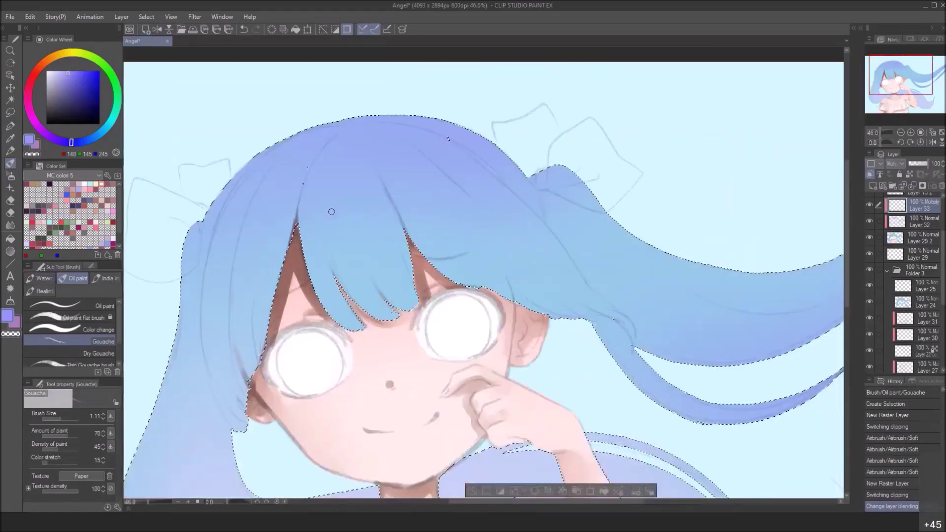
mouse_move(298, 251)
left_mouse_down()
mouse_move(290, 185)
mouse_move(313, 153)
left_mouse_up()
left_click_drag(283, 271, 305, 224)
left_click_drag(316, 148, 347, 124)
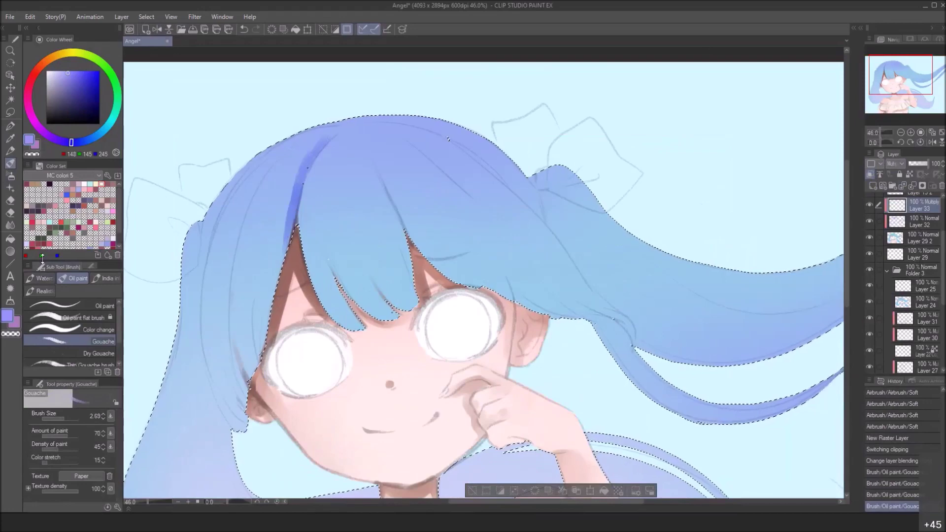
left_click(10, 151)
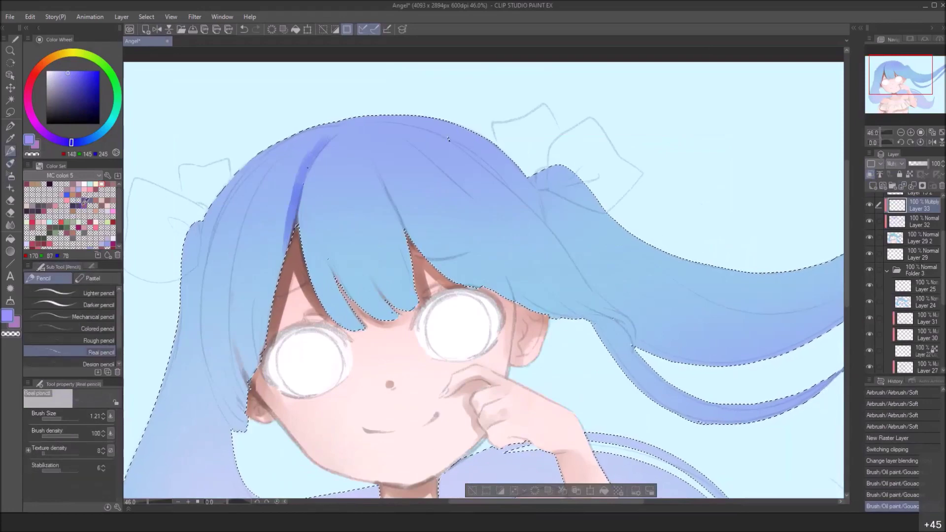
key("ctrl+z")
key("ctrl+z")
key("ctrl+z")
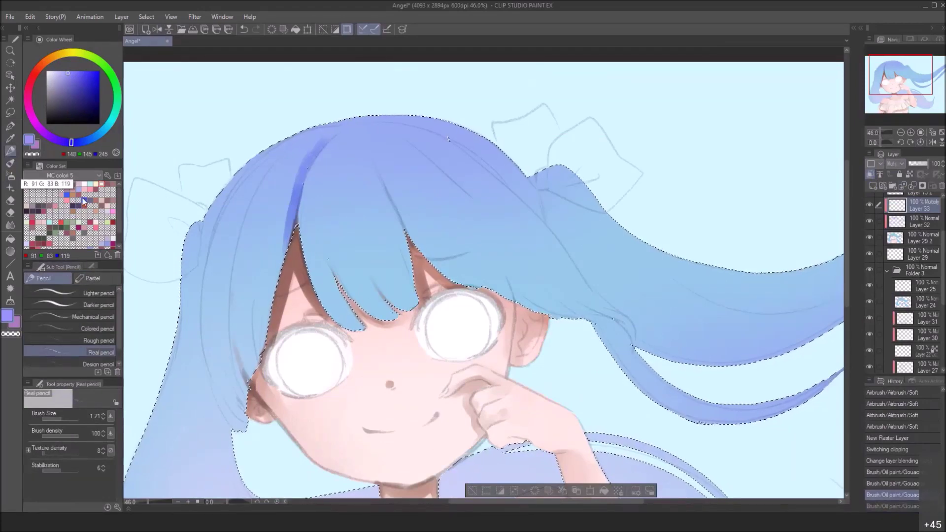
key("ctrl+z")
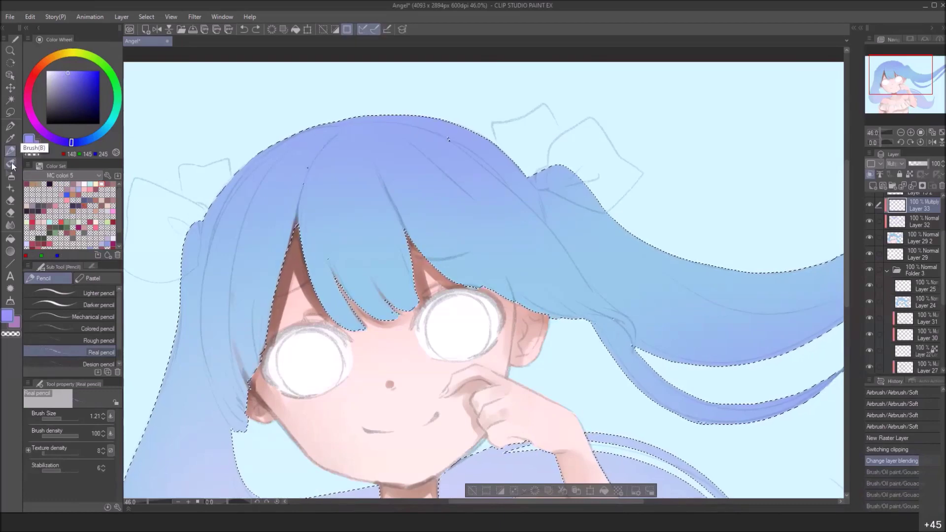
Paint blue-violet shadows with Transparent watercolor over the side hair beside the bangs gap at size 5.00 and down the central bangs at 3.01
left_click(10, 163)
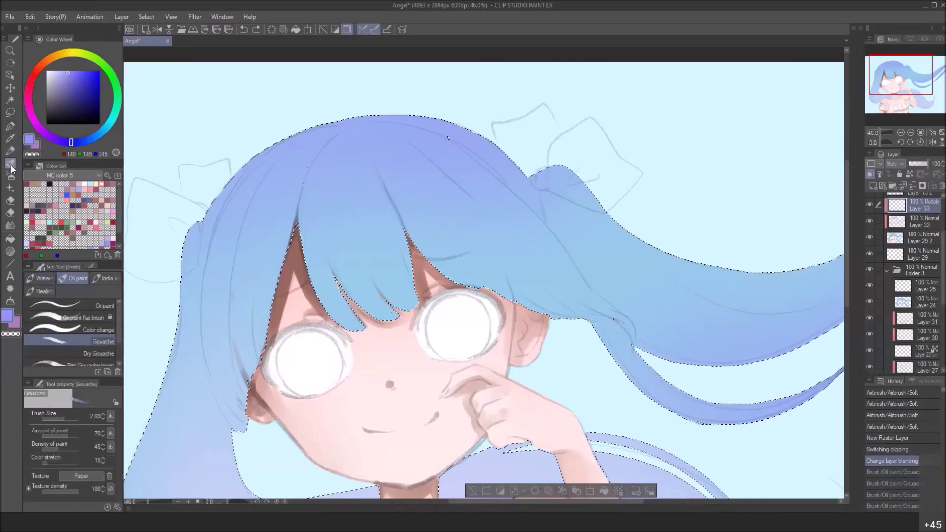
left_click(44, 278)
mouse_move(249, 382)
left_mouse_down()
mouse_move(247, 246)
mouse_move(271, 179)
mouse_move(244, 310)
mouse_move(318, 145)
left_mouse_up()
mouse_move(279, 256)
left_mouse_down()
mouse_move(311, 163)
mouse_move(281, 258)
left_mouse_up()
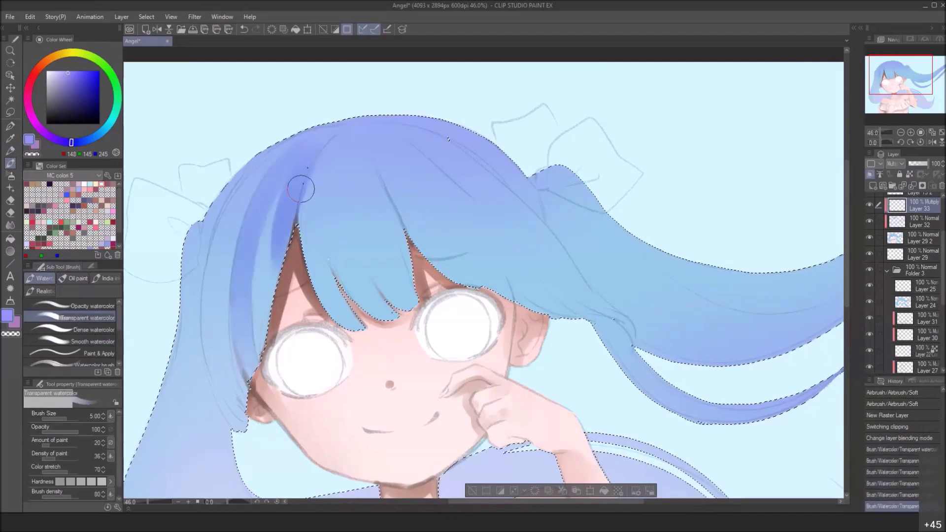
left_click_drag(301, 189, 262, 327)
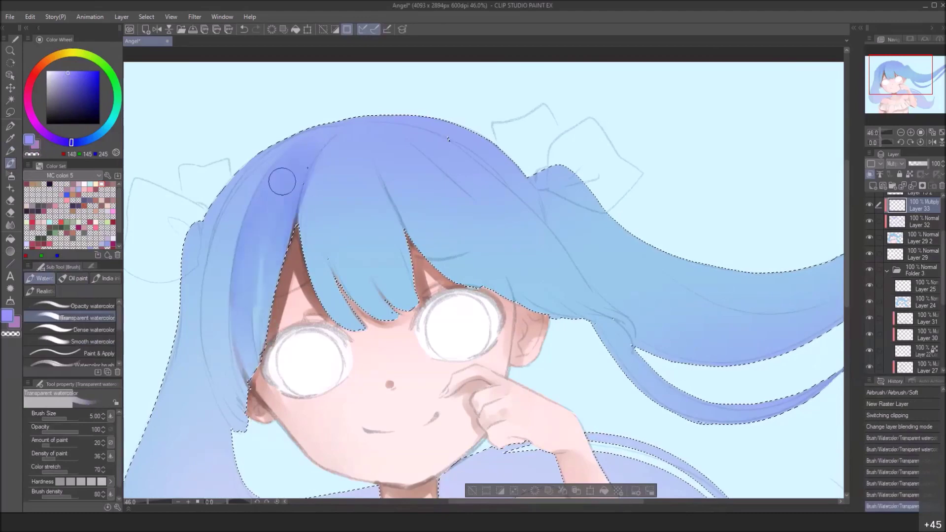
left_click_drag(348, 217, 354, 310)
mouse_move(325, 212)
left_mouse_down()
mouse_move(350, 297)
mouse_move(329, 165)
mouse_move(402, 305)
mouse_move(390, 286)
left_mouse_up()
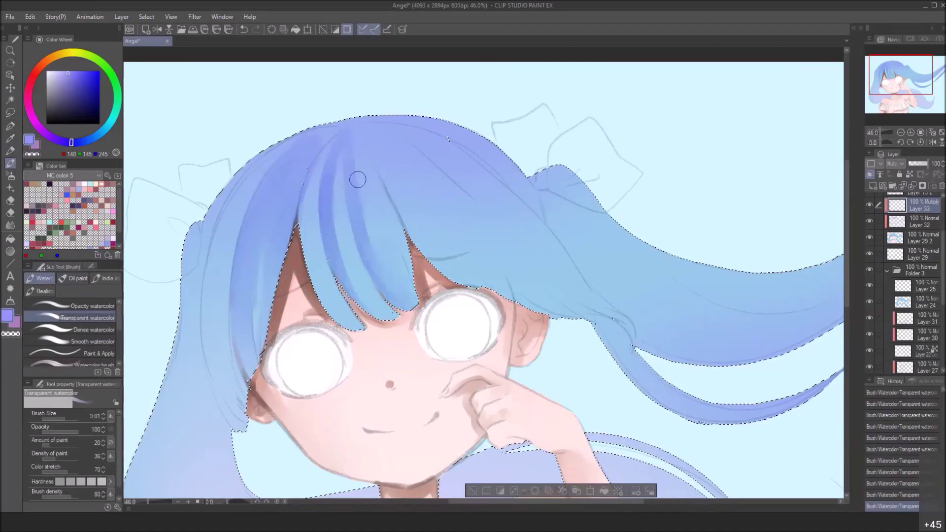
Paint blue-violet strand shadows down the central bangs and over the hair above the right-hand eye with Transparent watercolor at size 3.01
mouse_move(402, 257)
left_mouse_down()
mouse_move(379, 181)
mouse_move(400, 259)
left_mouse_up()
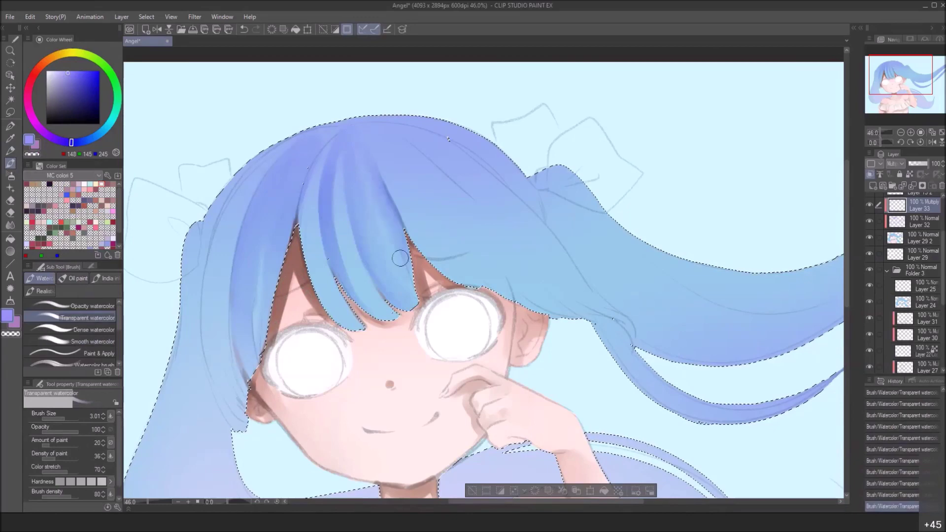
left_click_drag(340, 283, 337, 227)
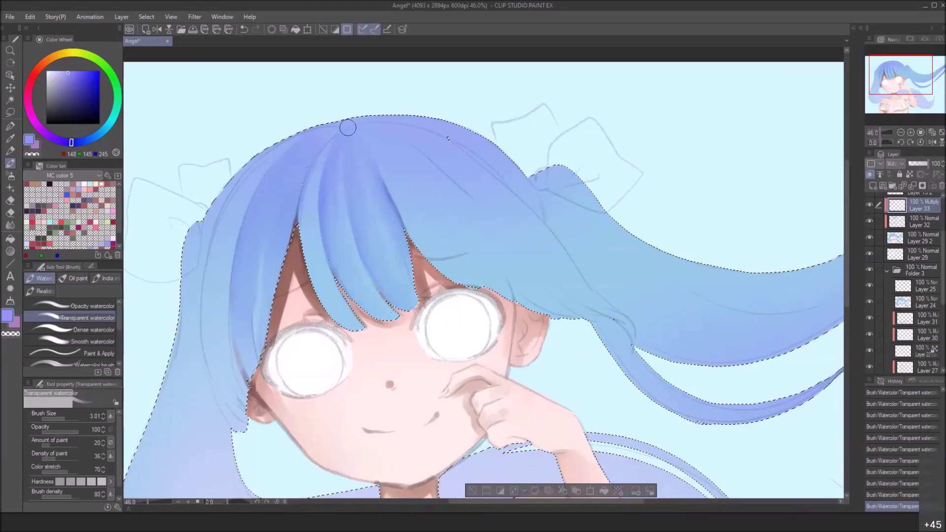
left_click_drag(471, 270, 431, 199)
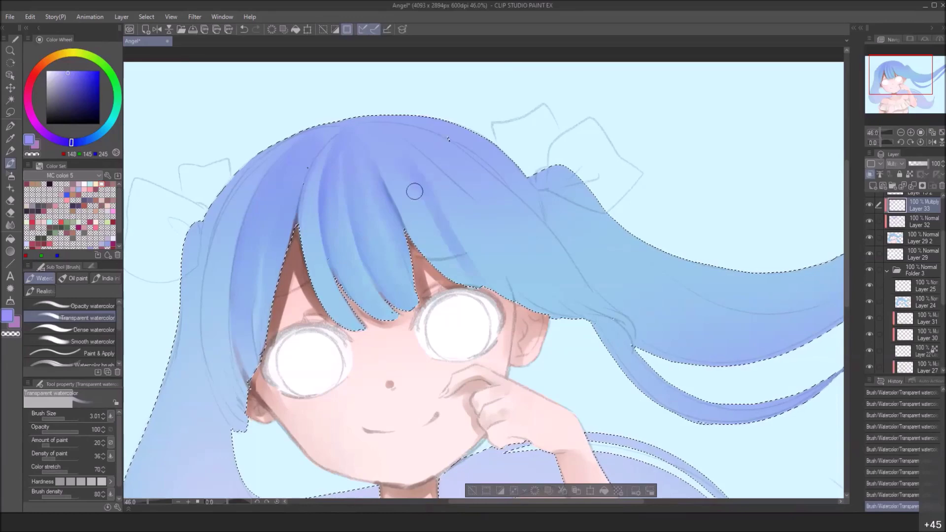
mouse_move(403, 173)
left_mouse_down()
mouse_move(370, 179)
mouse_move(416, 243)
left_mouse_up()
left_click_drag(370, 174, 438, 286)
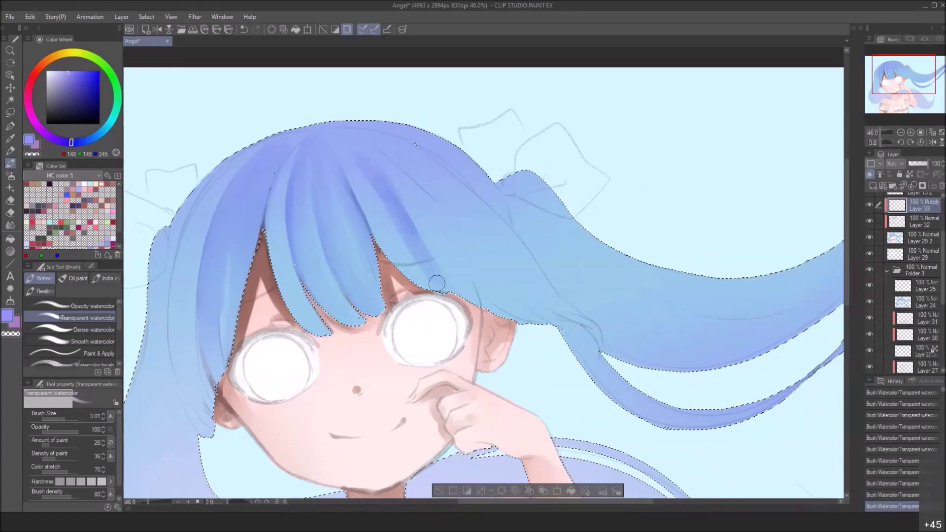
Redo the strand above the right-hand eye and extend the shadows from crown to ear, enlarging the brush to 5.86
left_click_drag(401, 252, 424, 284)
key("ctrl+z")
mouse_move(365, 193)
left_mouse_down()
mouse_move(411, 262)
mouse_move(416, 243)
left_mouse_up()
left_click_drag(370, 197, 427, 279)
mouse_move(511, 303)
left_mouse_down()
mouse_move(604, 235)
mouse_move(552, 237)
mouse_move(455, 266)
left_mouse_up()
mouse_move(424, 160)
left_mouse_down()
mouse_move(498, 249)
mouse_move(542, 283)
left_mouse_up()
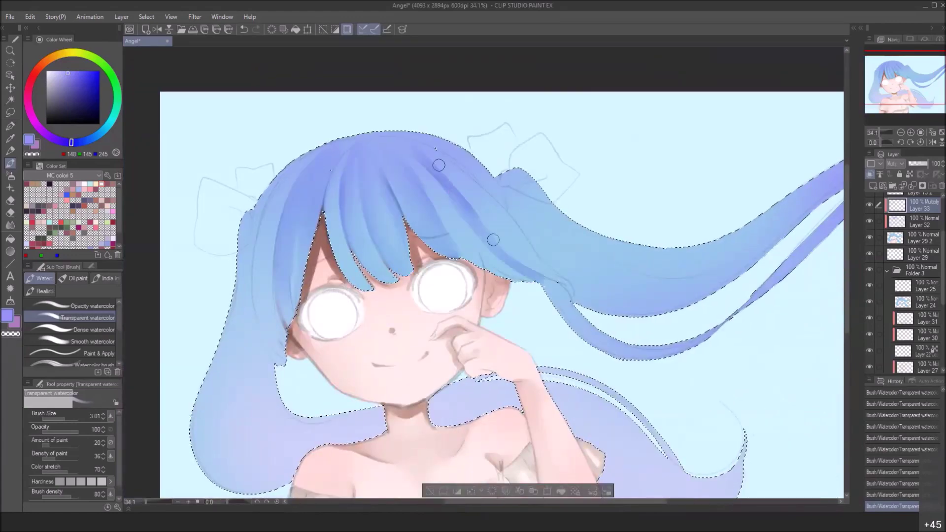
left_click_drag(430, 160, 485, 224)
mouse_move(421, 143)
left_mouse_down("ctrl+alt")
mouse_move(432, 142)
mouse_move(542, 272)
left_mouse_up("ctrl+alt")
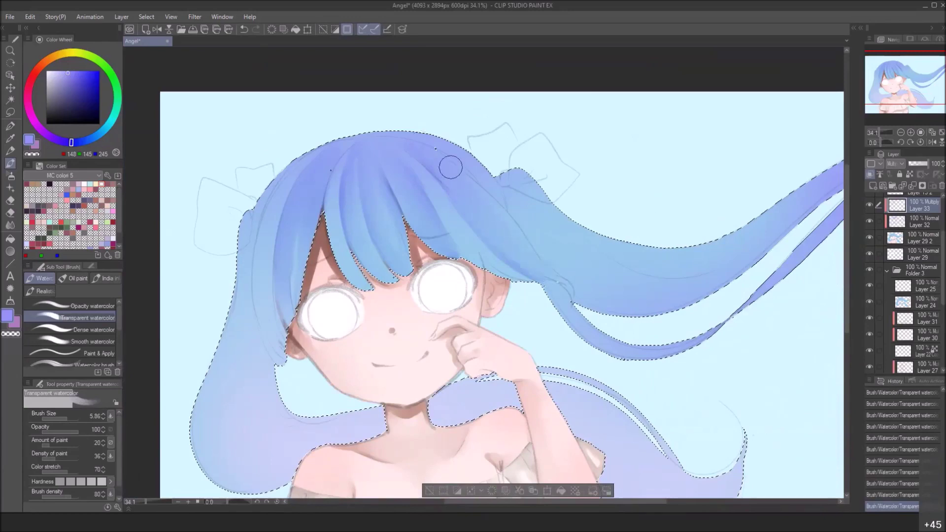
left_click_drag(436, 182, 450, 189)
Shade the outer edges of the head beside both bows with blue-violet strands at brush size 2.20
mouse_move(304, 207)
left_mouse_down("ctrl+alt")
mouse_move(289, 206)
mouse_move(271, 229)
mouse_move(288, 190)
mouse_move(281, 203)
left_mouse_up("ctrl+alt")
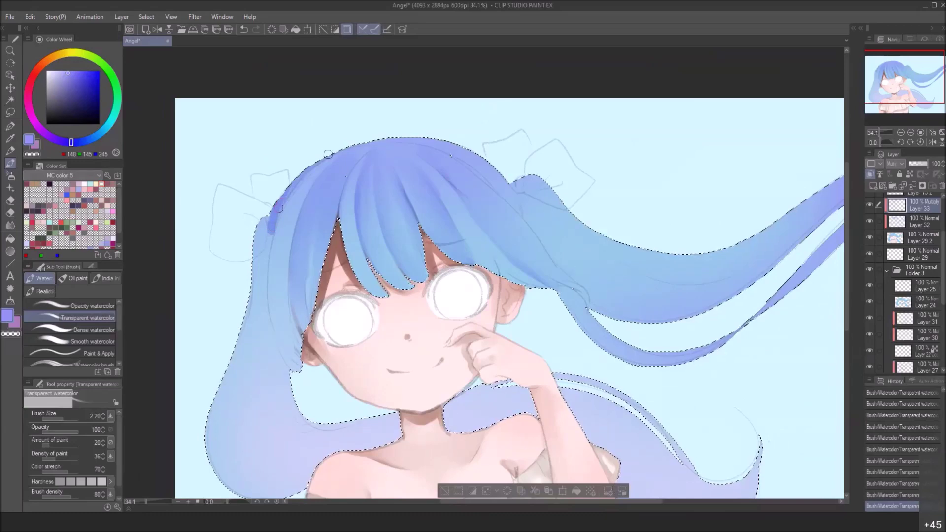
left_click_drag(561, 247, 436, 283)
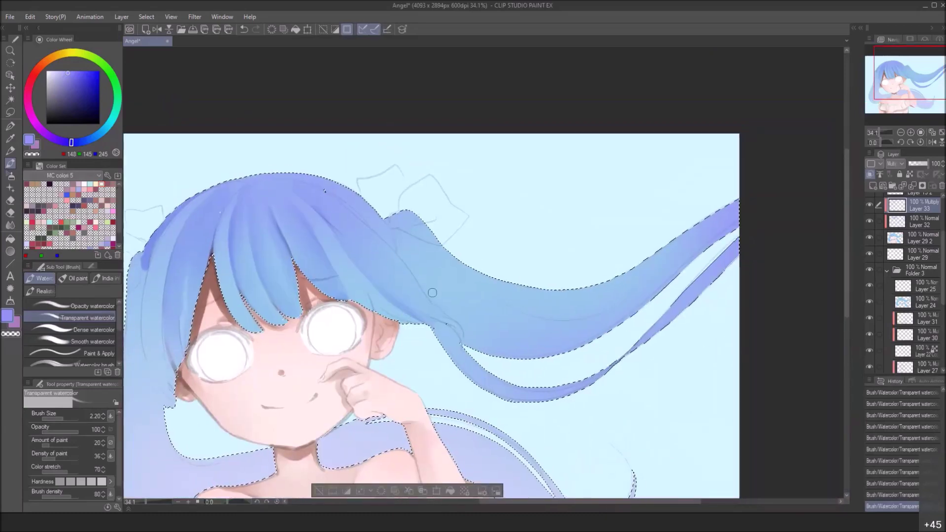
mouse_move(303, 179)
left_mouse_down()
mouse_move(355, 196)
mouse_move(382, 232)
left_mouse_up()
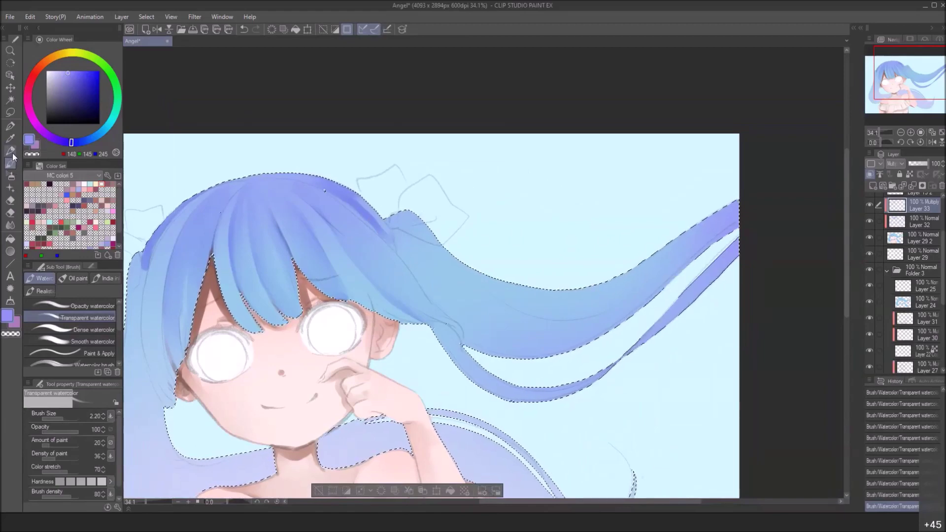
Try painting a broad shadow over the side hair left of the bangs gap with Gouache at size 2.69, and undo it
left_click(72, 279)
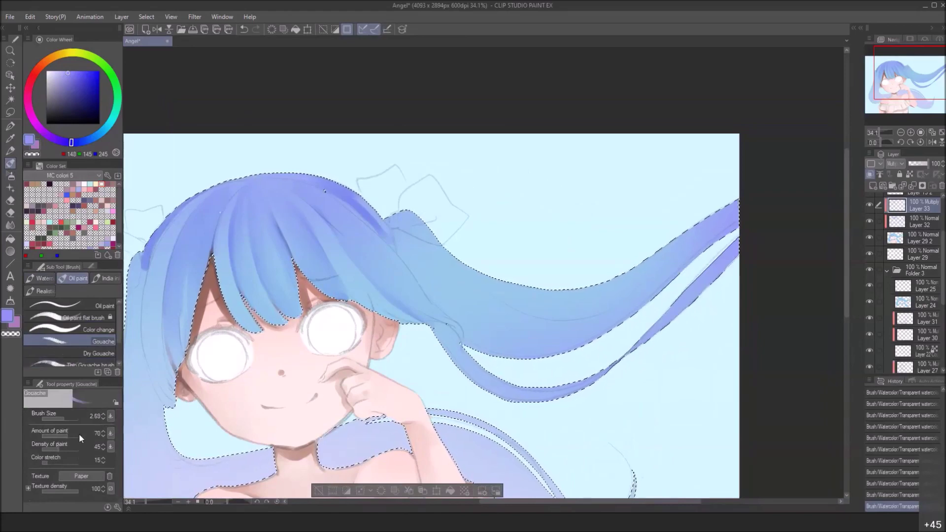
left_click_drag(148, 409, 192, 266)
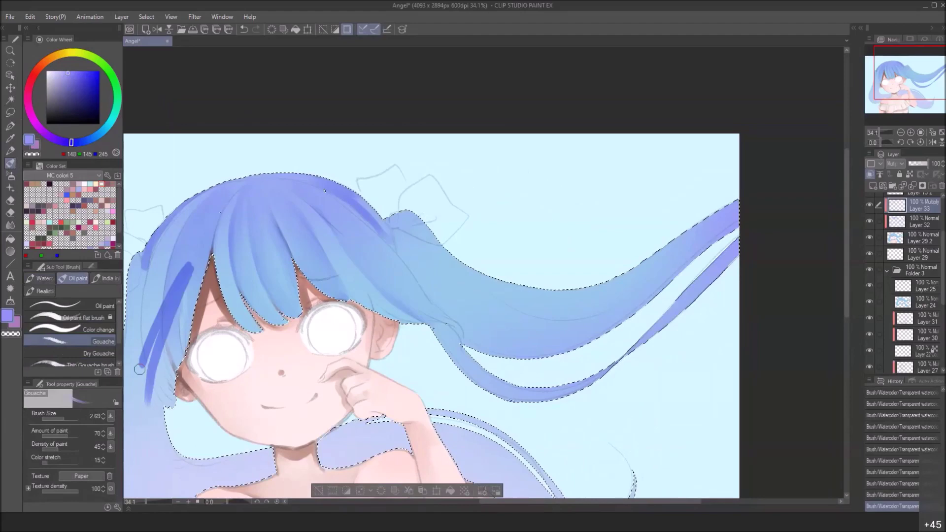
left_click_drag(197, 219, 163, 311)
left_click_drag(165, 315, 137, 387)
left_click_drag(183, 225, 147, 340)
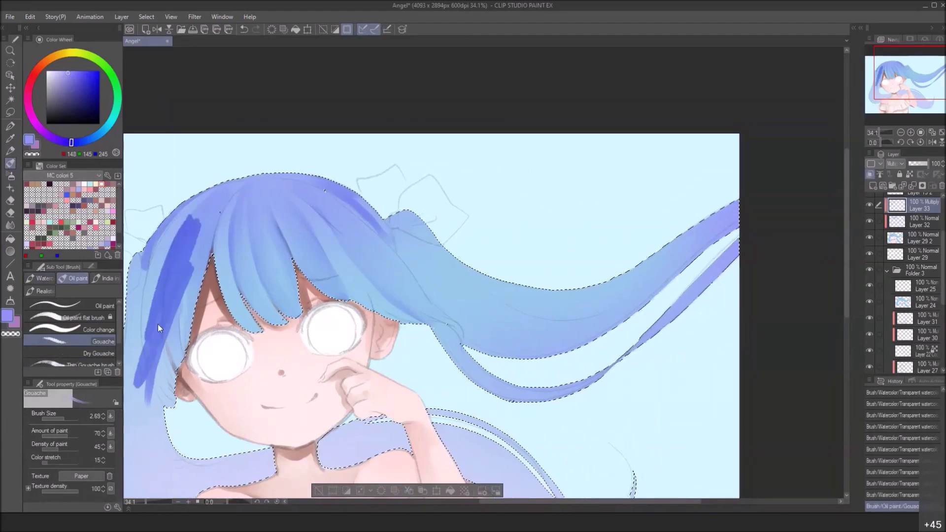
key("ctrl+z")
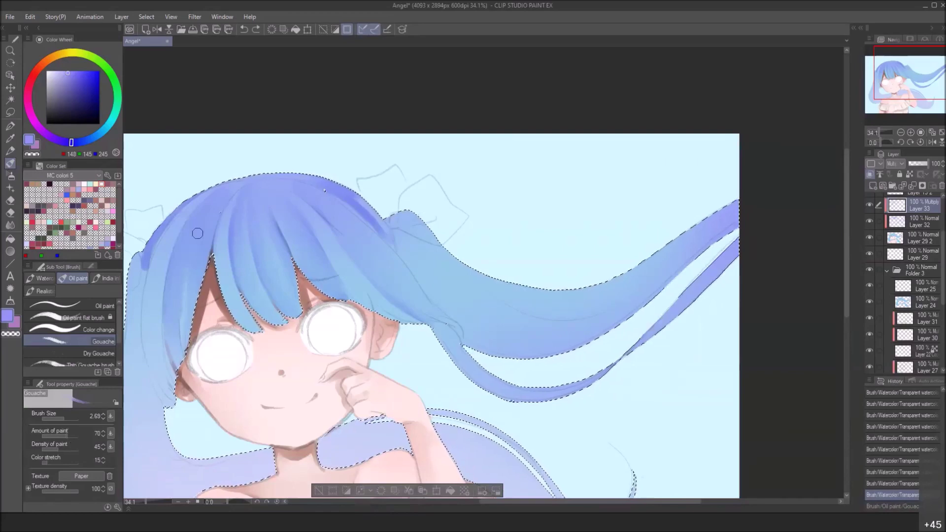
Try painting Gouache strand shadows down the side hair beside the left-hand eye at size 2.96, and undo the strokes
left_click_drag(198, 232, 255, 210)
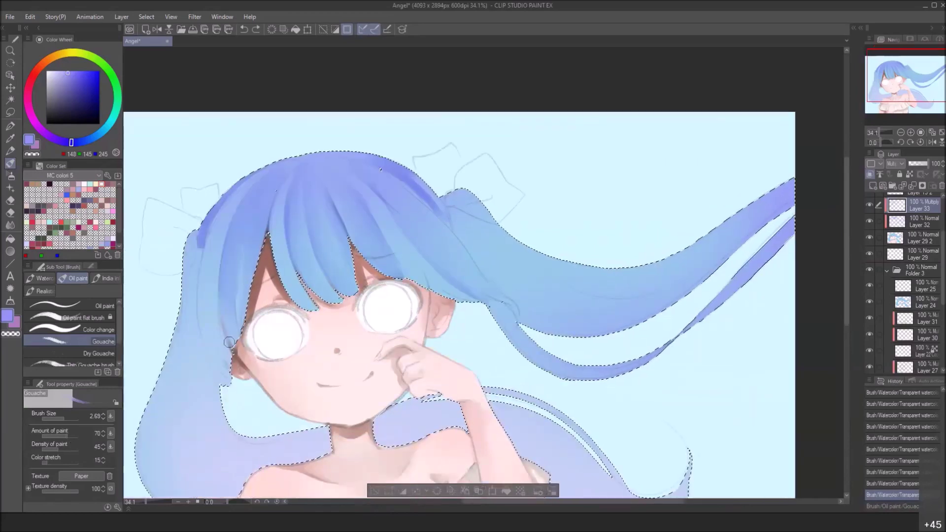
scroll(231, 349, "up", 1)
scroll(236, 357, "down", 1)
key("bracketright")
left_click_drag(231, 296, 231, 354)
left_click_drag(227, 271, 235, 350)
left_click_drag(226, 298, 231, 351)
left_click_drag(228, 270, 223, 272)
key("ctrl+z")
key("ctrl+z")
key("ctrl+z")
key("ctrl+z")
key("ctrl+z")
key("ctrl+z")
key("ctrl+z")
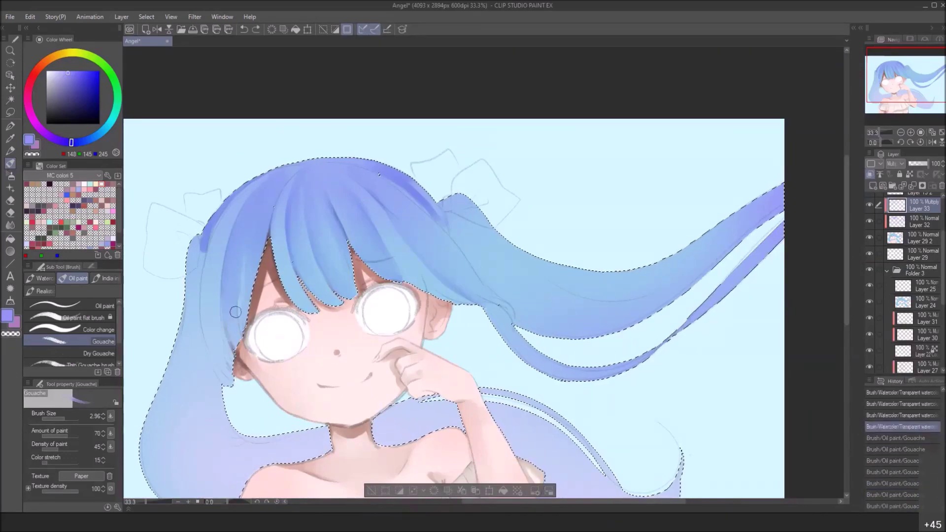
Shade the central bangs and the outer edge of the left-hand twin tail with Transparent watercolor, enlarging the brush to 3.46
left_click(47, 277)
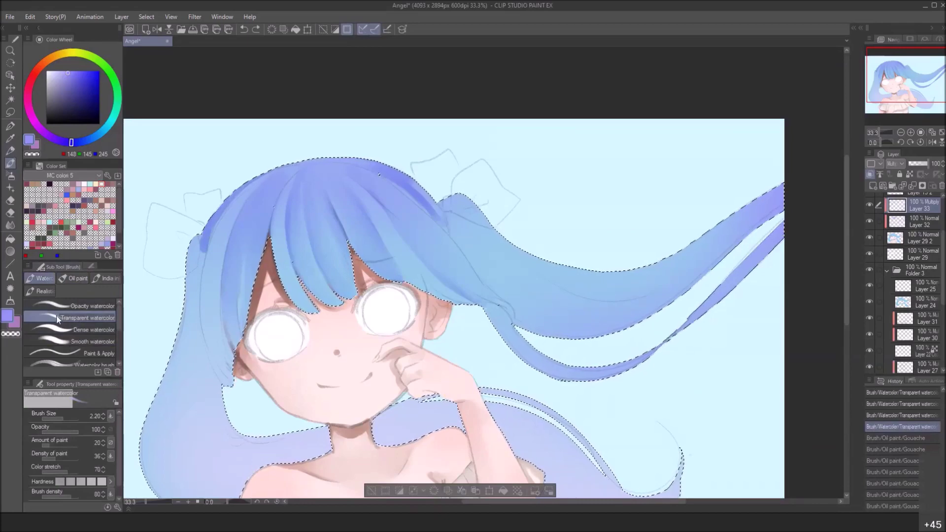
left_click_drag(308, 294, 303, 271)
mouse_move(336, 305)
left_mouse_down()
mouse_move(318, 295)
mouse_move(310, 273)
mouse_move(334, 300)
mouse_move(306, 266)
mouse_move(319, 292)
mouse_move(316, 284)
left_mouse_up()
key("]")
mouse_move(295, 216)
left_mouse_down()
mouse_move(295, 200)
mouse_move(300, 245)
mouse_move(297, 178)
mouse_move(306, 309)
mouse_move(362, 292)
left_mouse_up()
mouse_move(222, 301)
left_mouse_down()
mouse_move(228, 338)
mouse_move(215, 222)
mouse_move(210, 252)
mouse_move(216, 217)
left_mouse_up()
left_click_drag(210, 275, 172, 447)
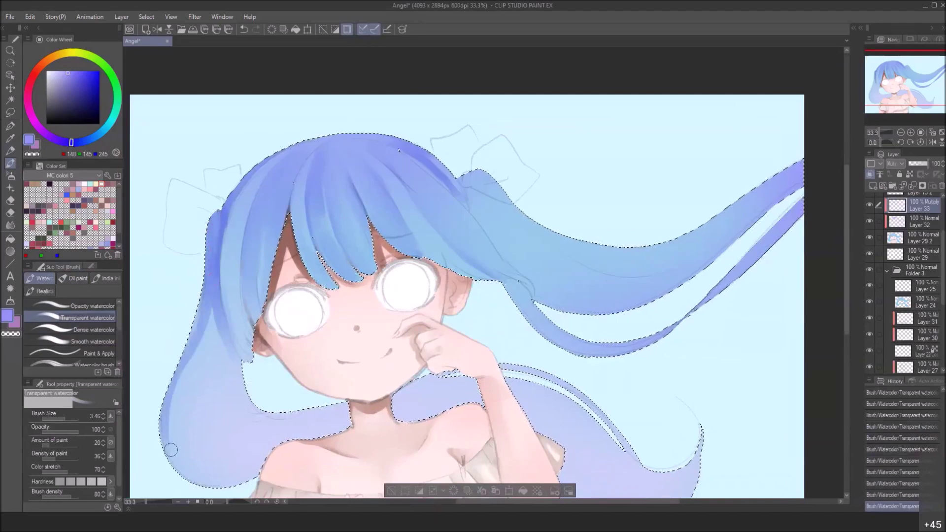
Paint a curved blue-violet shadow along the inner edge of the left-hand twin tail toward the neck at brush size 5.38
key("bracketright")
mouse_move(215, 295)
left_mouse_down()
mouse_move(198, 269)
mouse_move(231, 394)
left_mouse_up()
left_click_drag(213, 339, 253, 395)
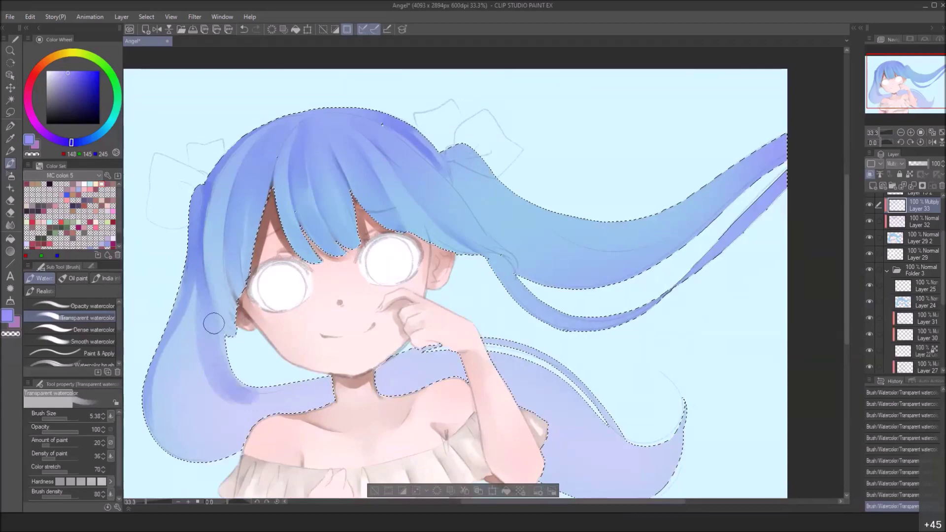
mouse_move(211, 327)
left_mouse_down()
mouse_move(257, 396)
mouse_move(284, 392)
left_mouse_up()
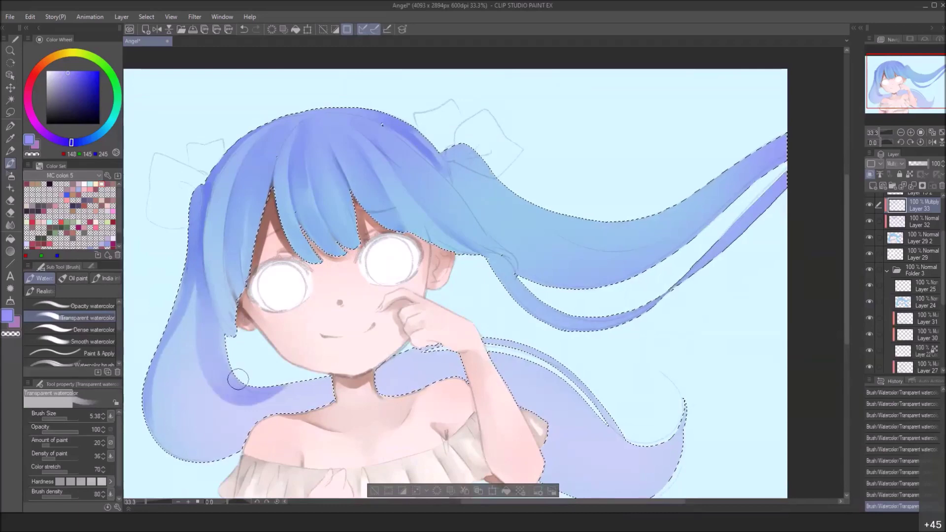
mouse_move(196, 266)
left_mouse_down()
mouse_move(208, 380)
mouse_move(285, 386)
mouse_move(333, 370)
left_mouse_up()
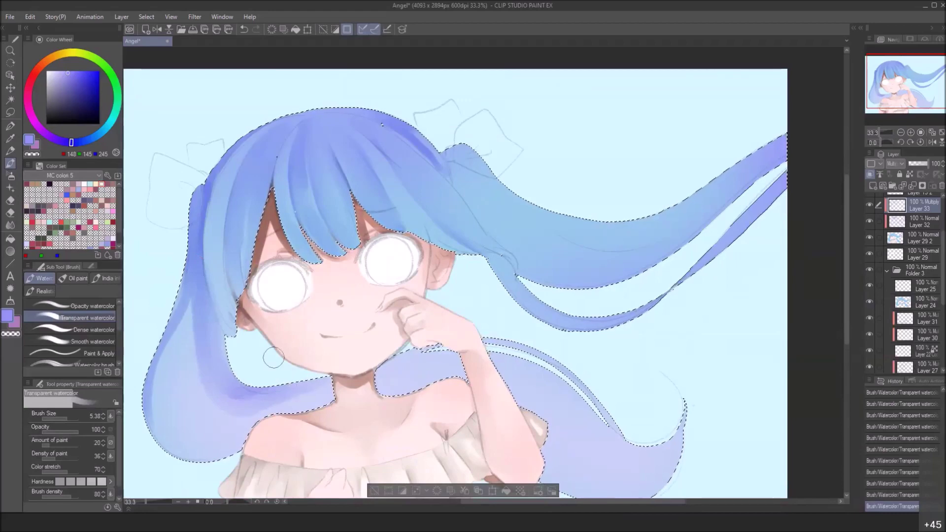
left_click_drag(232, 384, 295, 388)
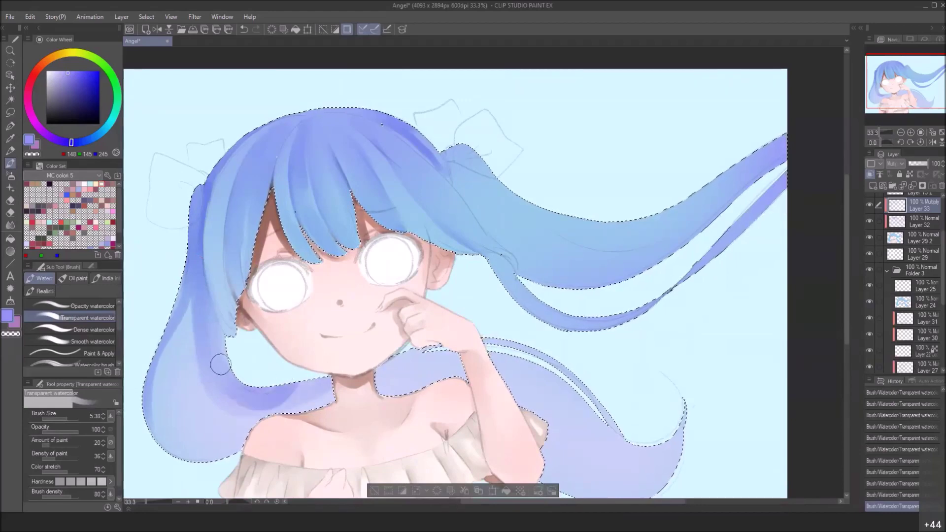
mouse_move(220, 364)
left_mouse_down()
mouse_move(255, 385)
mouse_move(253, 398)
mouse_move(327, 386)
left_mouse_up()
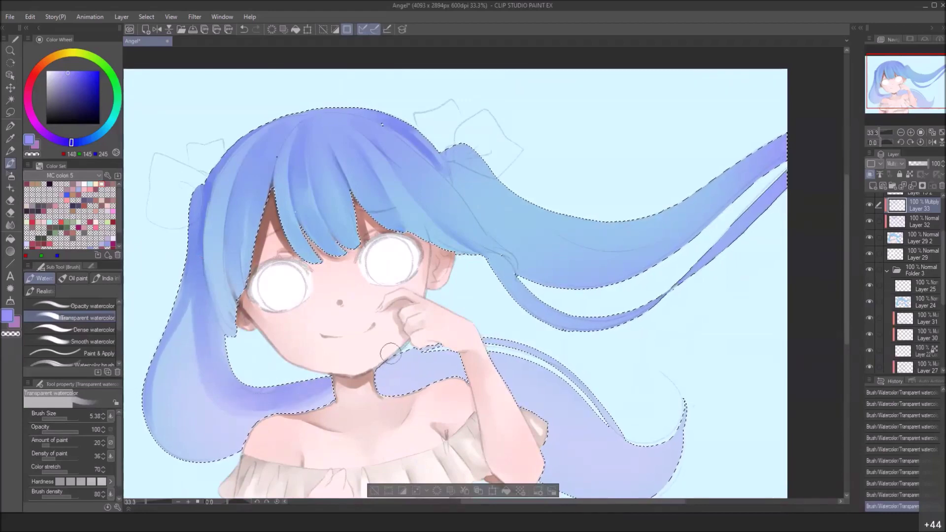
Darken the thin strand and upturned tip of the hair flowing behind the raised arm at brush size 5.38
left_click_drag(679, 454, 656, 440)
left_click_drag(559, 429, 568, 403)
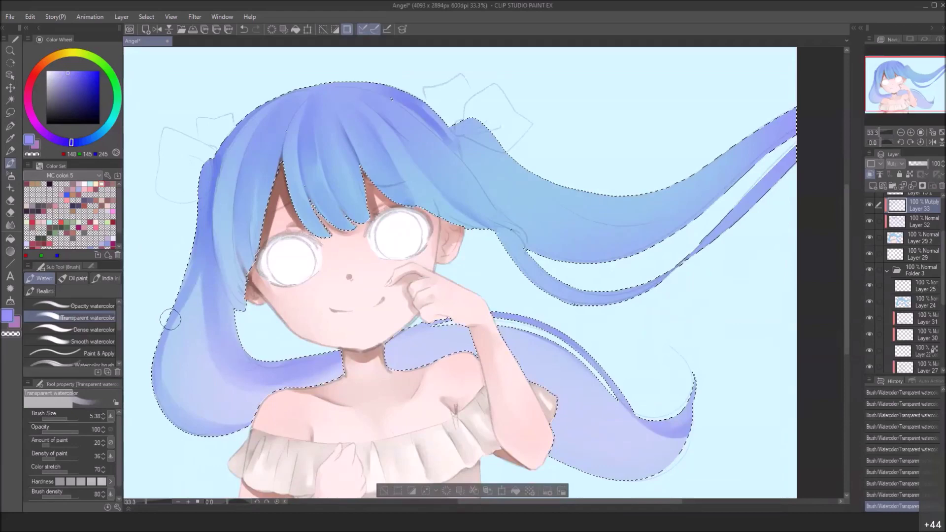
mouse_move(513, 397)
left_mouse_down()
mouse_move(437, 281)
mouse_move(557, 343)
left_mouse_up()
Paint broad blue-violet shadows over the lock behind the raised arm at size 11.33, leaving a lighter band in the middle
key("]")
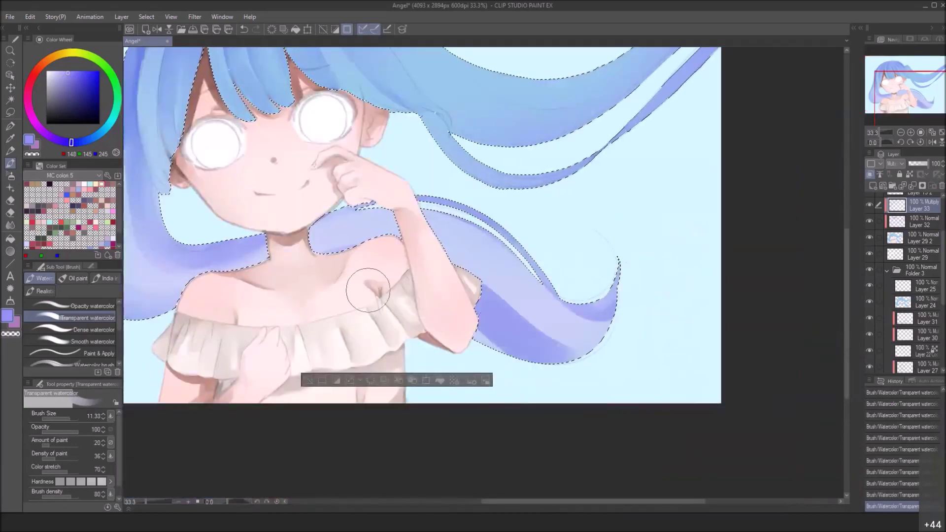
left_click_drag(451, 252, 595, 365)
left_click_drag(516, 329, 595, 331)
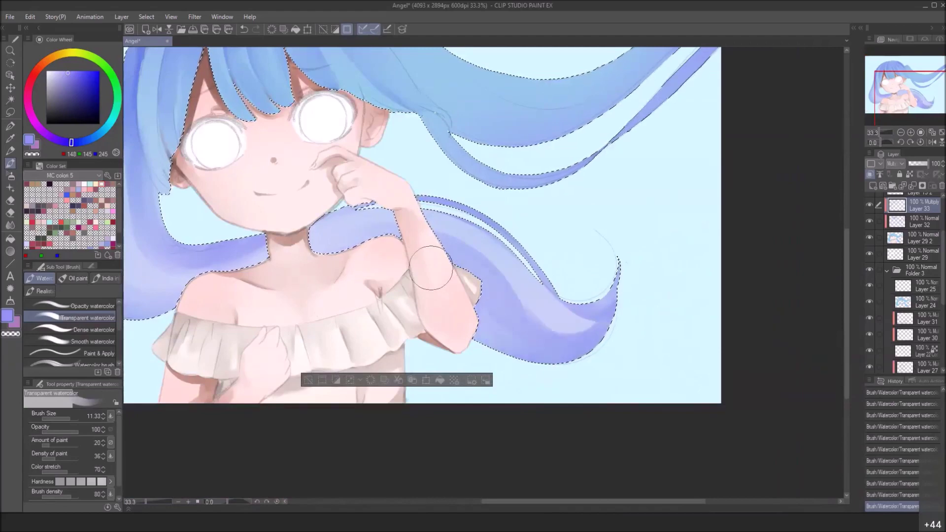
mouse_move(431, 268)
left_mouse_down()
mouse_move(522, 350)
mouse_move(484, 292)
left_mouse_up()
left_click_drag(541, 315, 583, 354)
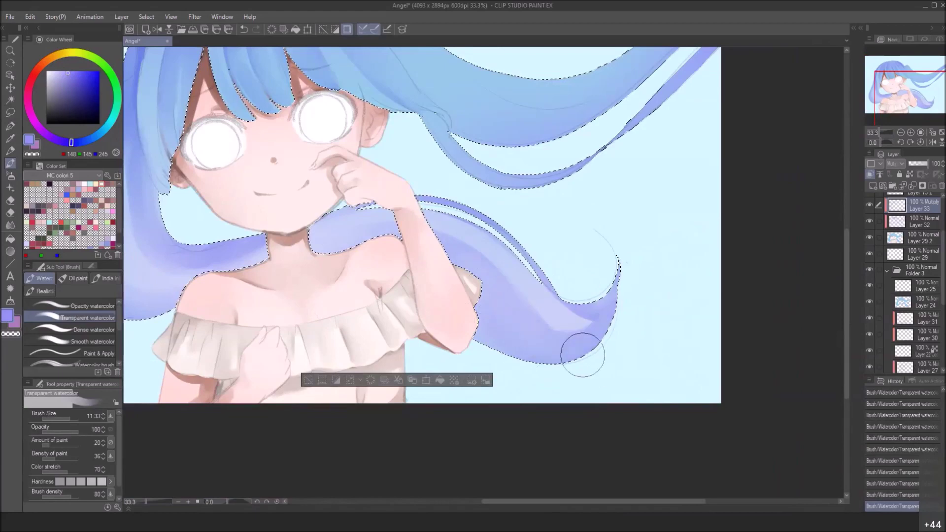
left_click_drag(506, 250, 556, 309)
Shade the lower curl of the left-hand twin tail with broad blue-violet strokes at brush size 11.33
mouse_move(241, 278)
left_mouse_down()
mouse_move(302, 313)
mouse_move(266, 340)
mouse_move(271, 330)
mouse_move(243, 312)
mouse_move(247, 302)
mouse_move(367, 343)
left_mouse_up()
mouse_move(266, 307)
left_mouse_down()
mouse_move(264, 325)
mouse_move(346, 350)
left_mouse_up()
left_click_drag(364, 271, 389, 337)
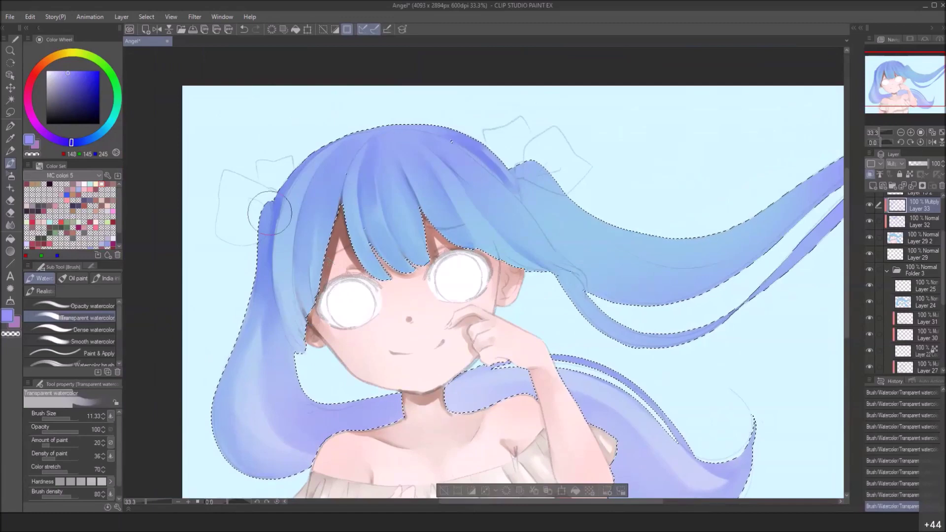
Deepen the shadow along the crown's edge and into the root of the flying twin tail at brush size 4.46
left_click_drag(579, 267, 444, 292)
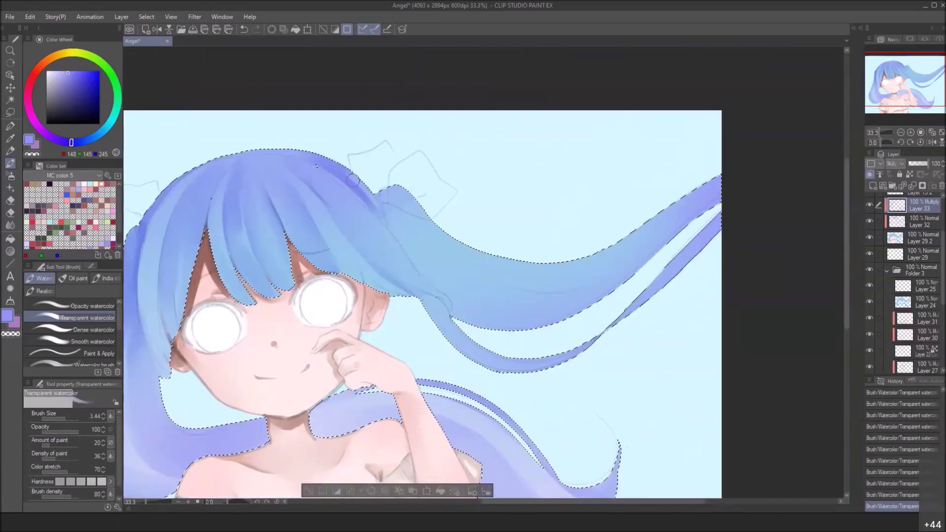
left_click_drag(370, 189, 358, 190)
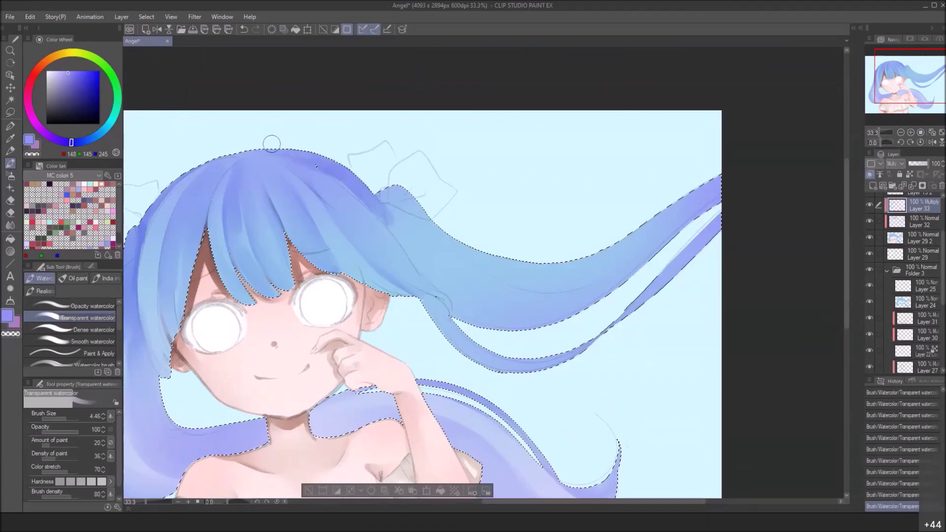
mouse_move(368, 193)
left_mouse_down()
mouse_move(342, 176)
mouse_move(377, 203)
mouse_move(335, 161)
left_mouse_up()
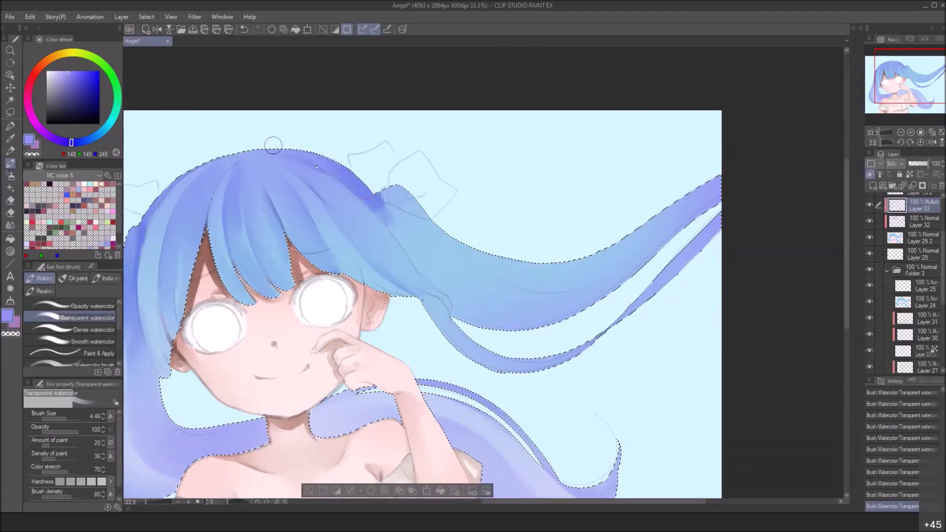
left_click_drag(379, 198, 403, 221)
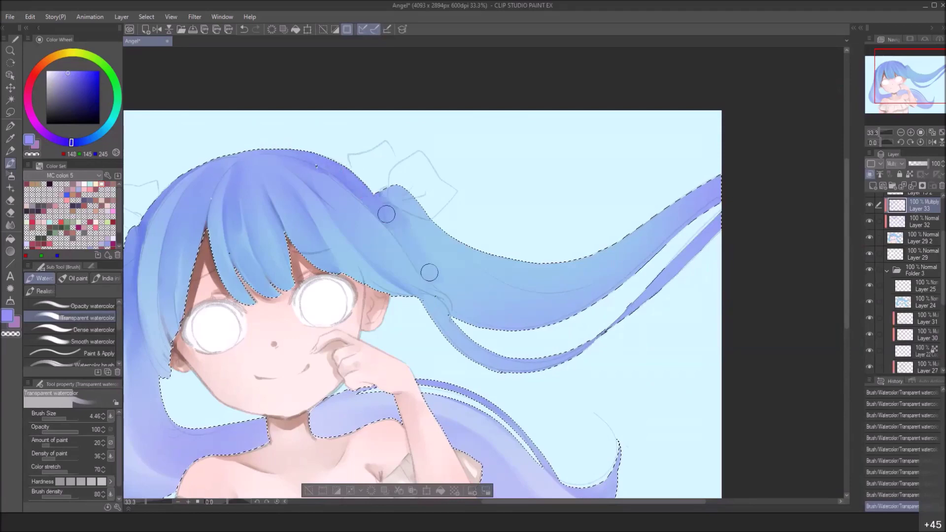
Paint a blue-violet shadow band along the upper side of the flying twin tail, enlarging the brush from 4.46 to 7.86
left_click_drag(500, 233, 423, 237)
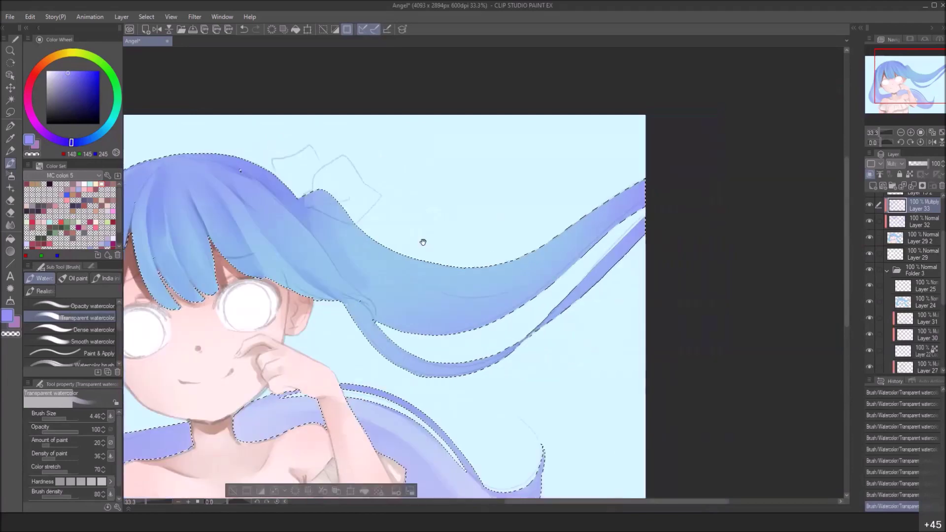
left_click_drag(345, 212, 450, 282)
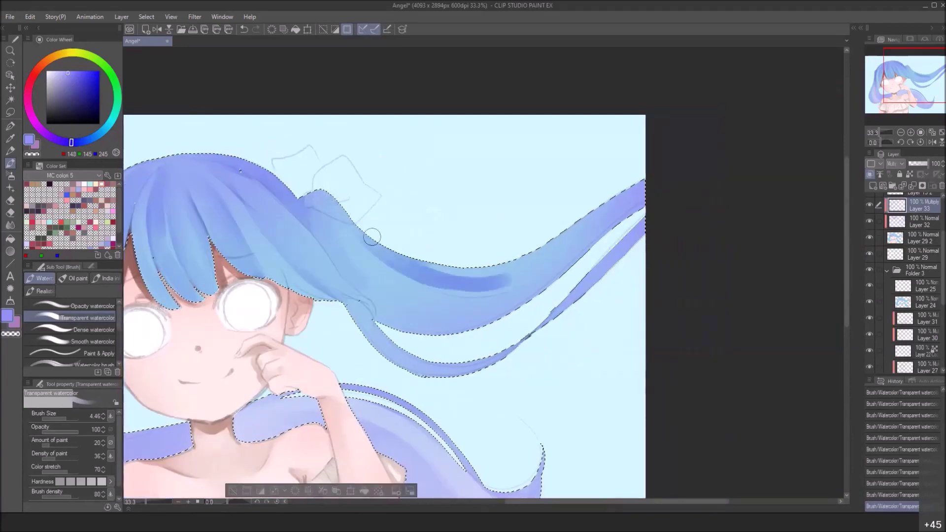
mouse_move(498, 285)
left_mouse_down()
mouse_move(533, 270)
mouse_move(401, 253)
mouse_move(459, 266)
mouse_move(492, 257)
mouse_move(615, 197)
left_mouse_up()
key("bracketright")
key("bracketright")
key("bracketright")
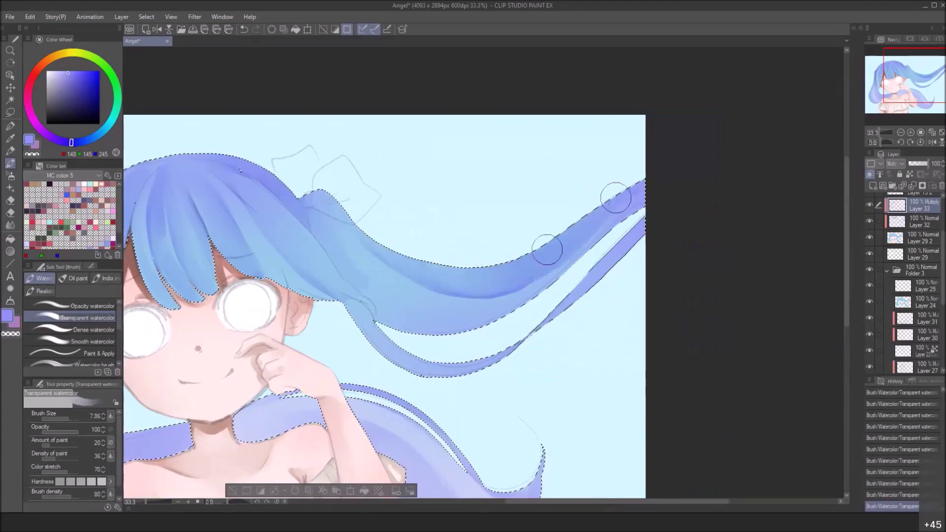
Paint blue-violet strand shadows running down from the root of the flying twin tail, setting the brush size to 6.65
left_click_drag(364, 270, 356, 266)
key("bracketleft")
left_click_drag(310, 206, 370, 294)
key("bracketright")
left_click_drag(321, 236, 384, 295)
left_click_drag(317, 223, 338, 247)
key("bracketright")
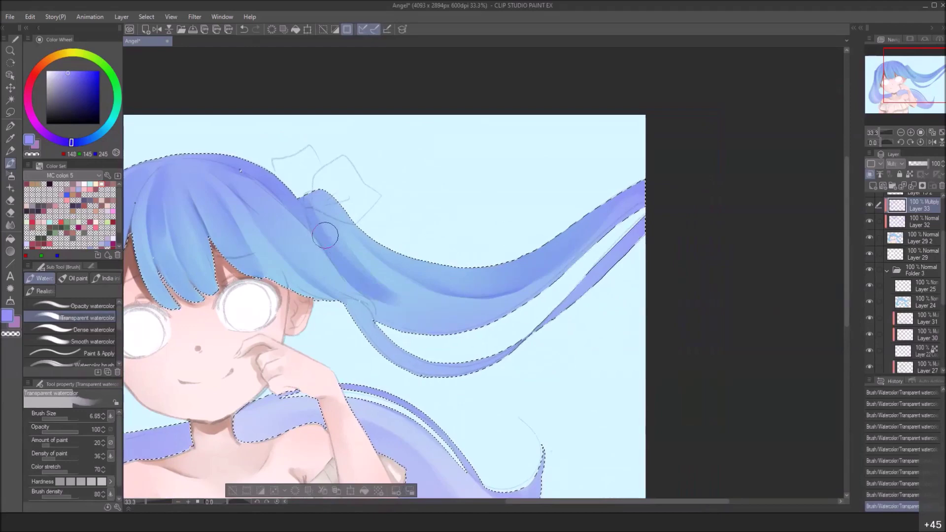
Shade the lower edge of the flying twin tail and the start of its thin lower strand at brush size 6.65
left_click_drag(376, 308, 455, 325)
mouse_move(350, 268)
left_mouse_down()
mouse_move(490, 312)
mouse_move(570, 262)
left_mouse_up()
mouse_move(361, 323)
left_mouse_down()
mouse_move(430, 366)
mouse_move(382, 345)
left_mouse_up()
left_click_drag(352, 307, 405, 362)
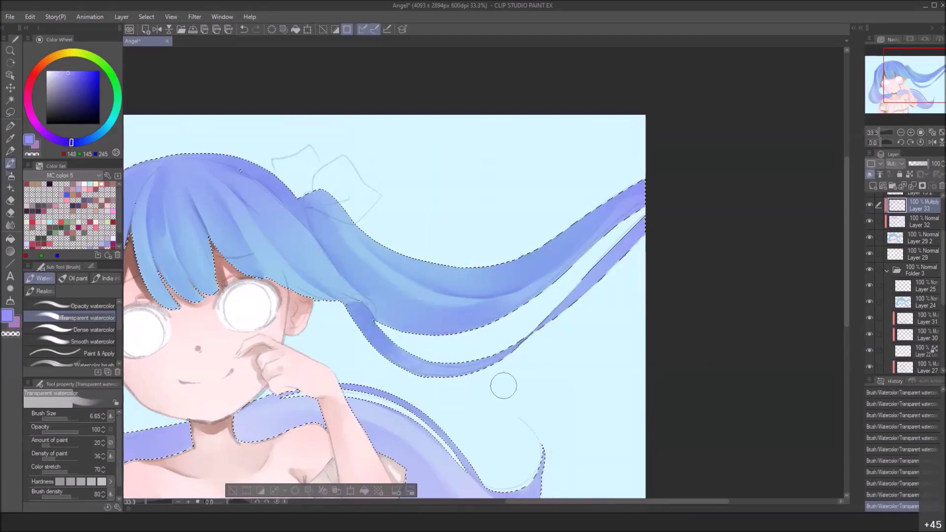
Deepen the outer ends of the flying twin tail and its thin strand near the canvas edge at brush size 6.65
left_click_drag(566, 289, 637, 224)
left_click_drag(564, 314, 633, 230)
left_click_drag(581, 259, 640, 204)
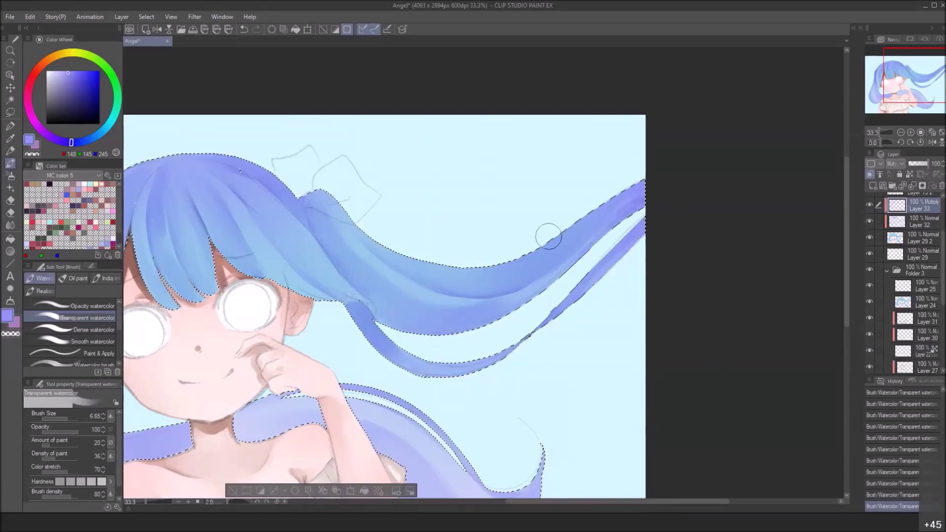
mouse_move(521, 254)
left_mouse_down()
mouse_move(617, 264)
mouse_move(650, 181)
left_mouse_up()
Compare the flying twin tail's shading with and without the last two strokes
left_click_drag(206, 251, 204, 293)
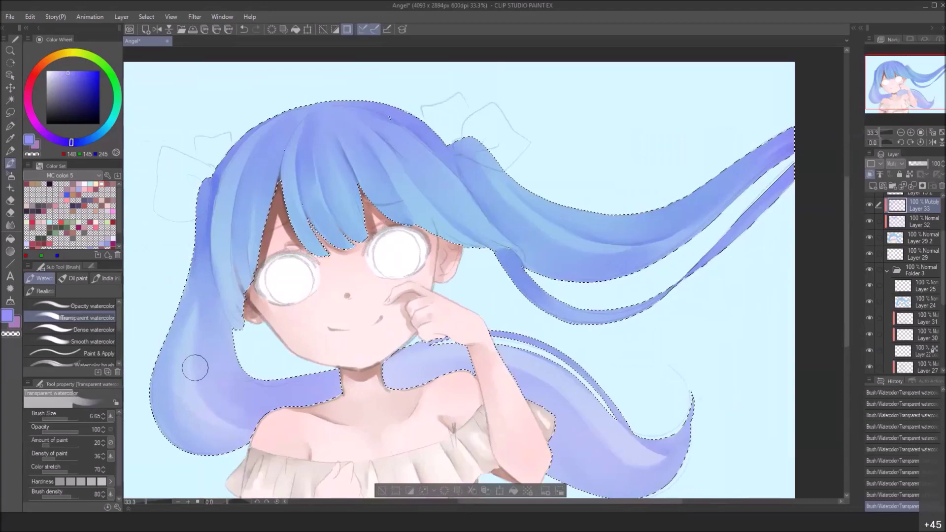
left_click_drag(453, 353, 429, 289)
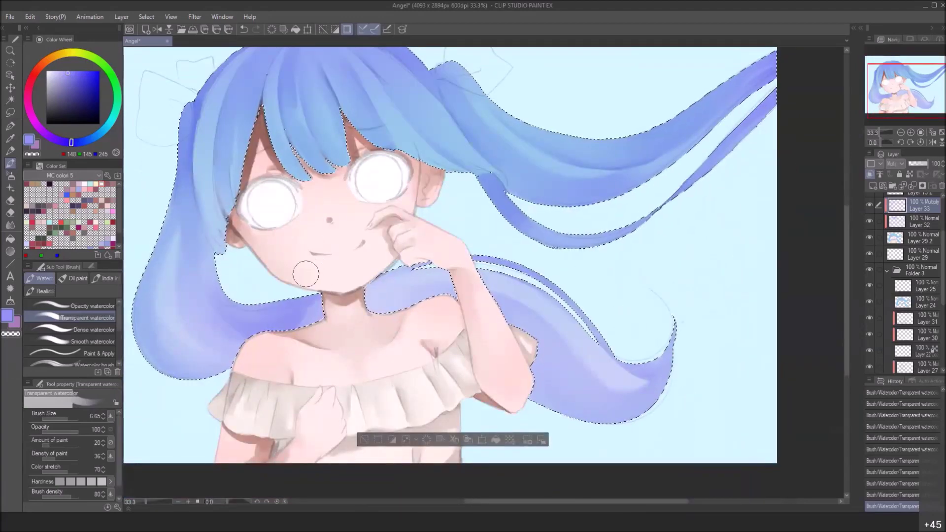
key("ctrl+z")
key("ctrl+z")
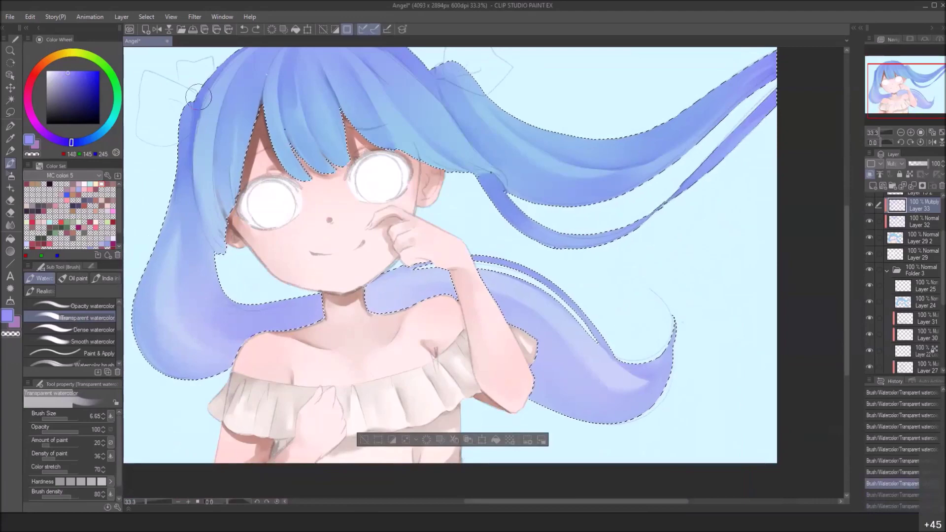
key("ctrl+y")
key("ctrl+y")
left_click_drag(228, 139, 250, 267)
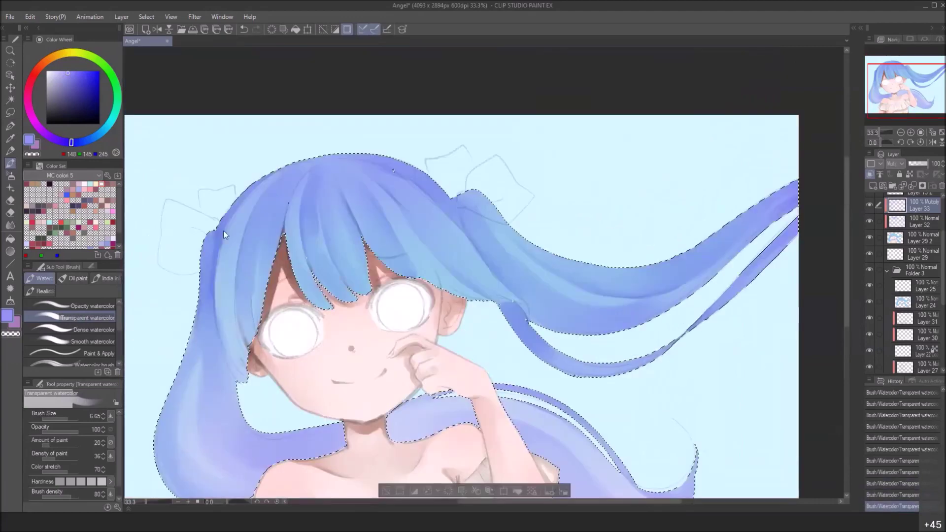
Add a soft shadow along the inner length of the left-hand twin tail, enlarging the brush to 8.10
scroll(246, 255, "up", 1)
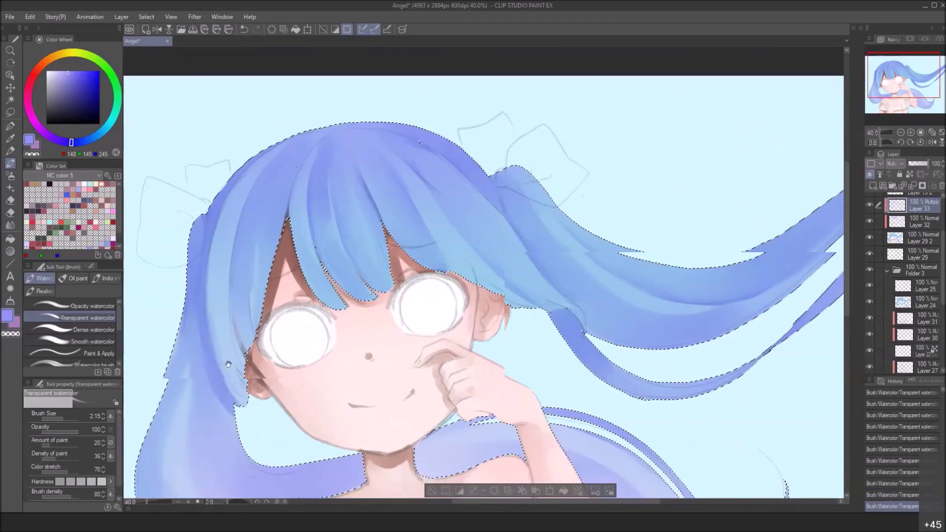
left_click_drag(227, 402, 214, 323)
key("bracketright")
key("bracketright")
key("bracketright")
key("bracketright")
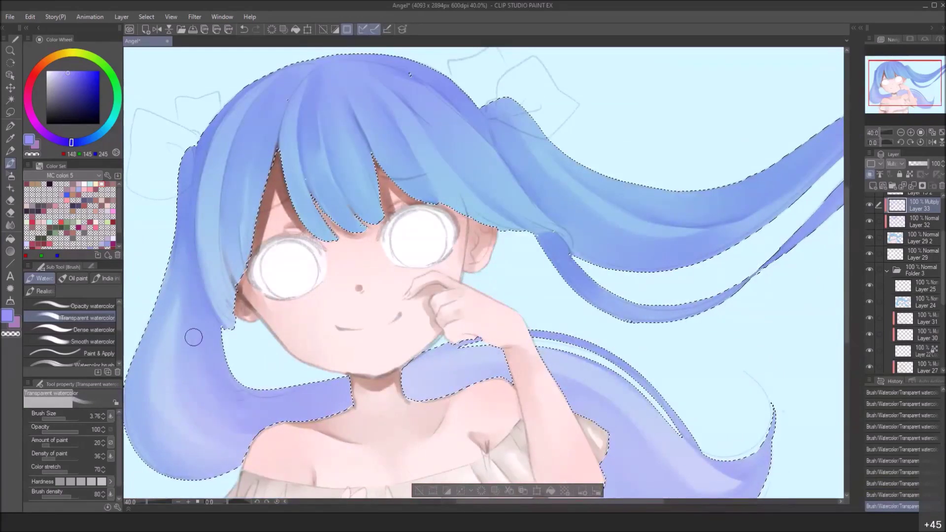
key("bracketright")
key("bracketright")
key("bracketright")
key("bracketright")
key("bracketright")
left_click_drag(207, 415, 200, 312)
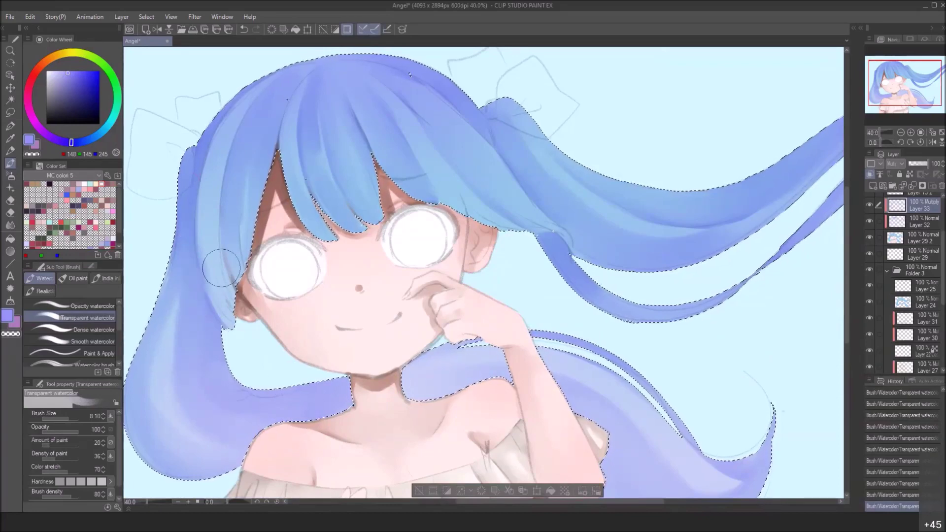
Paint blue-violet shadow patches around the highlight band on the right-hand side of the bangs at brush size 4.51
scroll(466, 180, "up", 2)
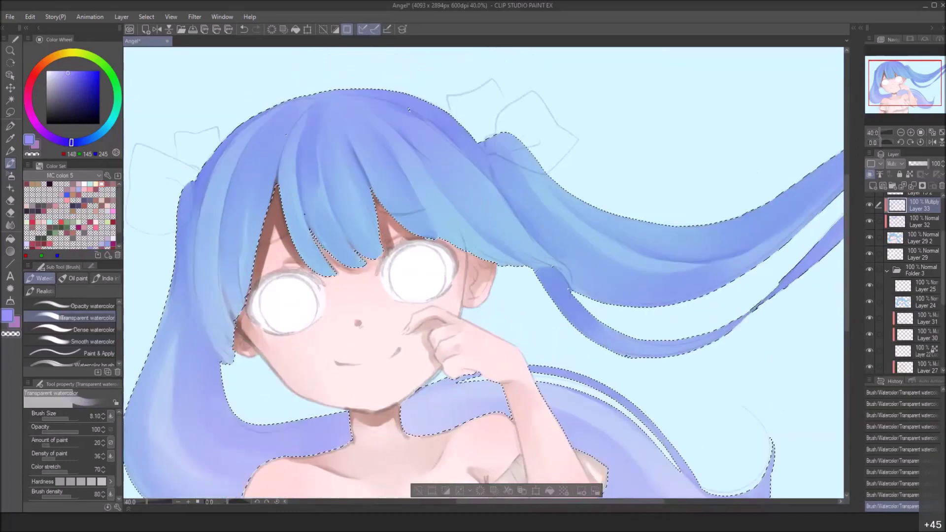
scroll(530, 226, "down", 2)
left_click_drag(506, 212, 478, 229)
mouse_move(430, 211)
left_mouse_down("ctrl+alt")
mouse_move(399, 221)
mouse_move(359, 150)
left_mouse_up("ctrl+alt")
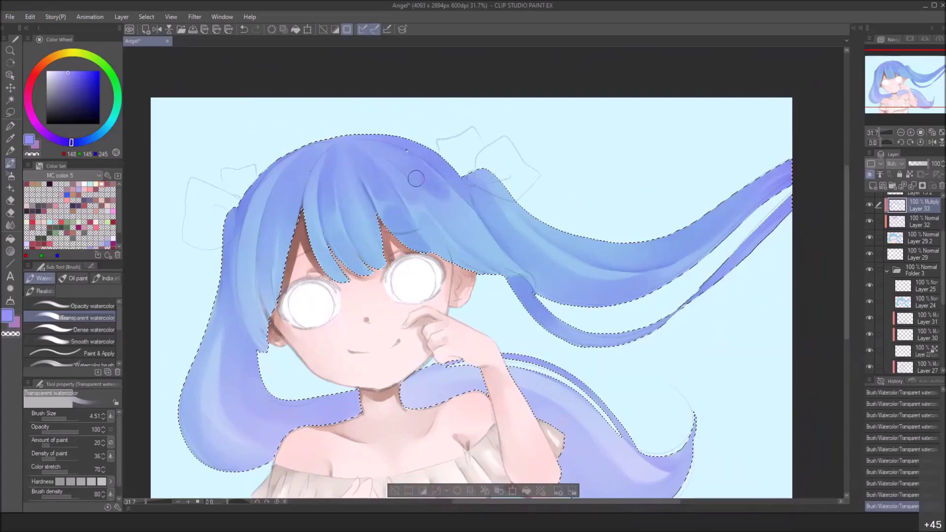
left_click_drag(454, 212, 506, 254)
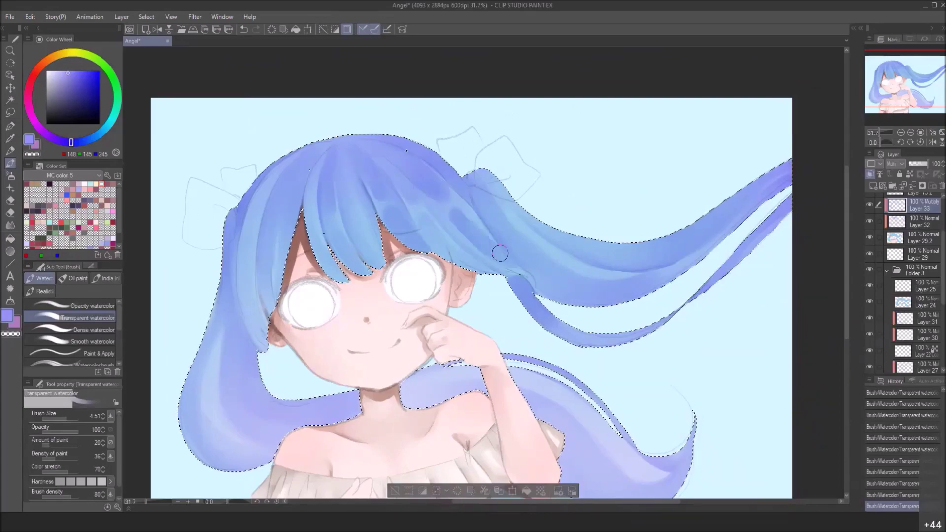
left_click(457, 212)
left_click(467, 213)
Dab shadows above and below the highlight band on the central bangs at brush size 4.51
left_click_drag(314, 238, 319, 248)
left_click_drag(311, 198, 310, 208)
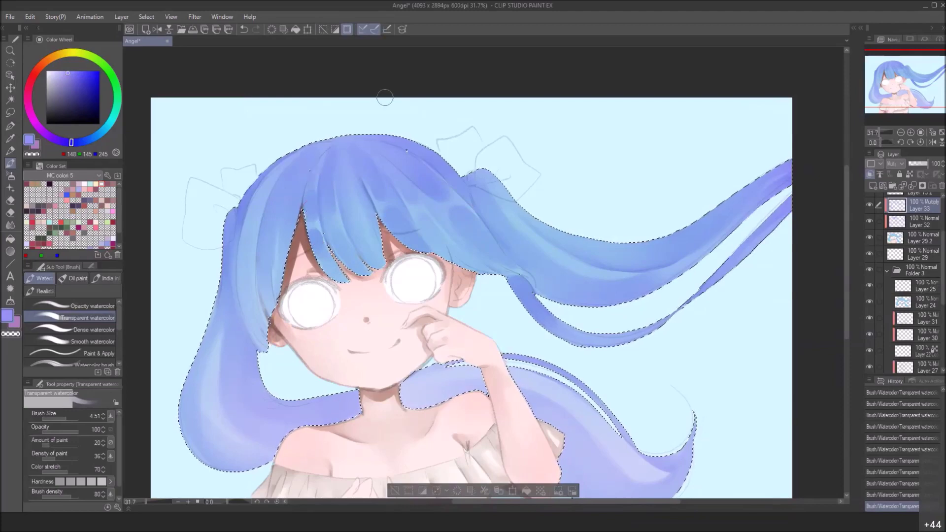
left_click(360, 234)
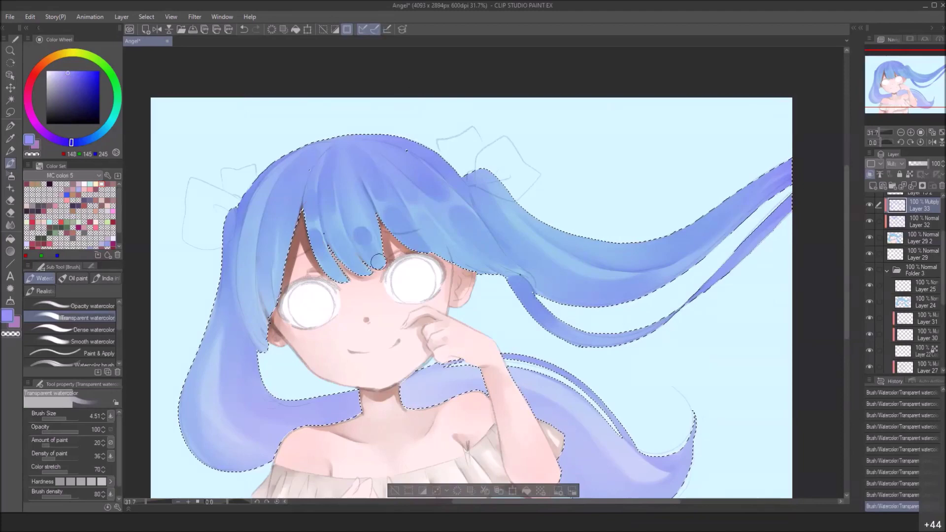
left_click_drag(375, 257, 371, 242)
left_click_drag(352, 209, 342, 167)
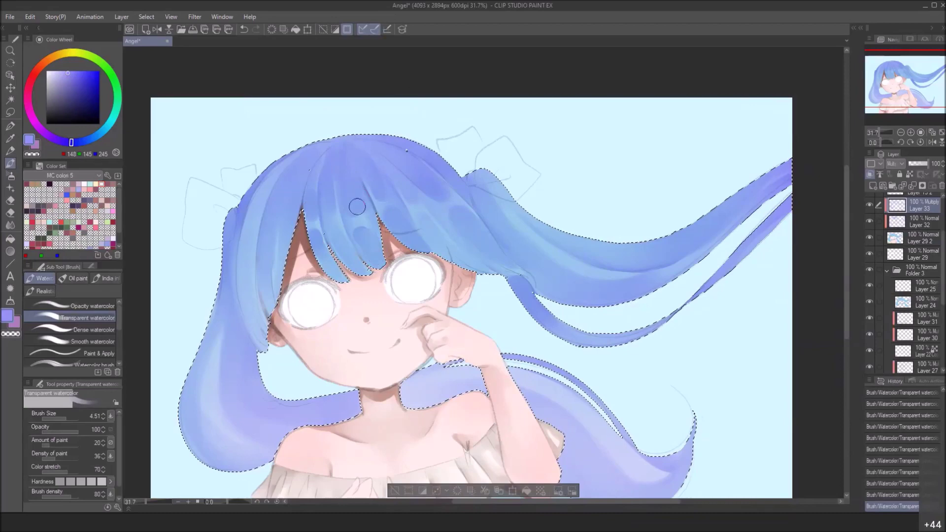
left_click(364, 231)
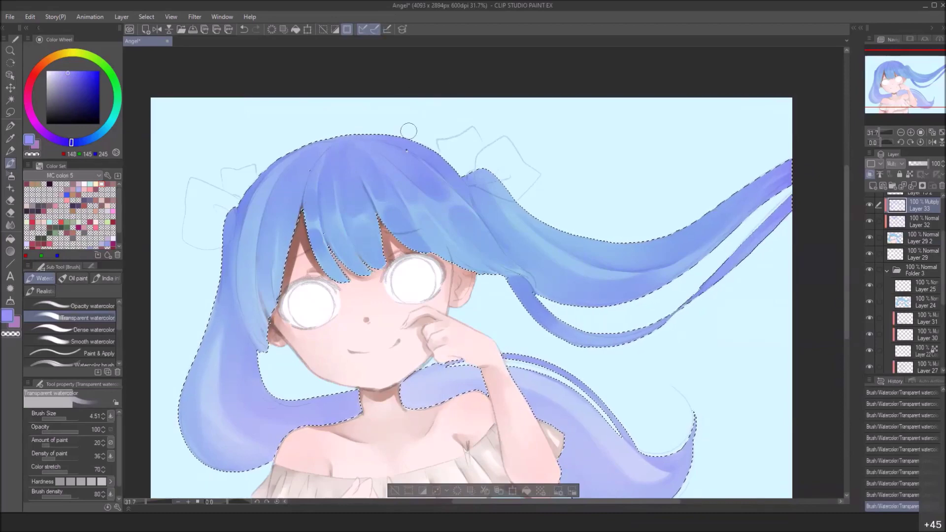
Shade the long lock beside the left-hand eye above and below its highlight band at brush size 4.51
mouse_move(286, 198)
left_mouse_down()
mouse_move(287, 213)
mouse_move(296, 178)
mouse_move(321, 151)
left_mouse_up()
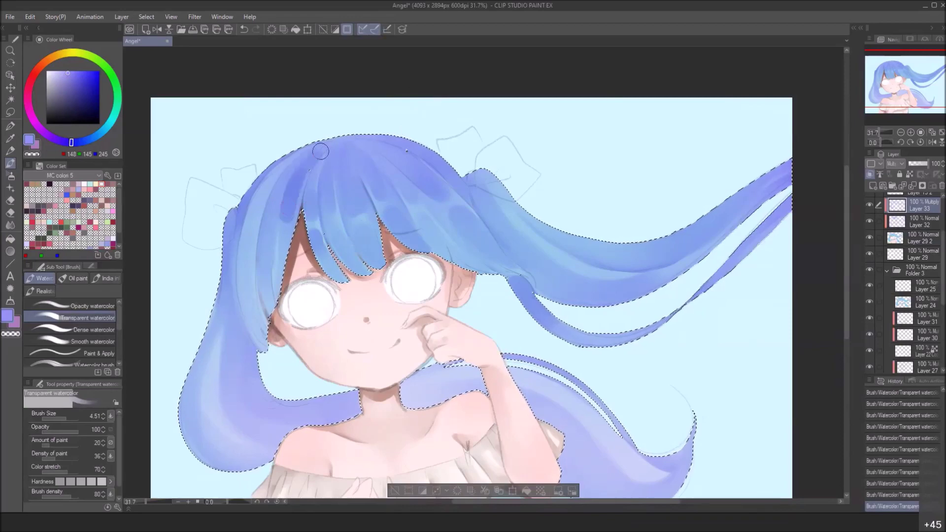
left_click_drag(282, 249, 275, 279)
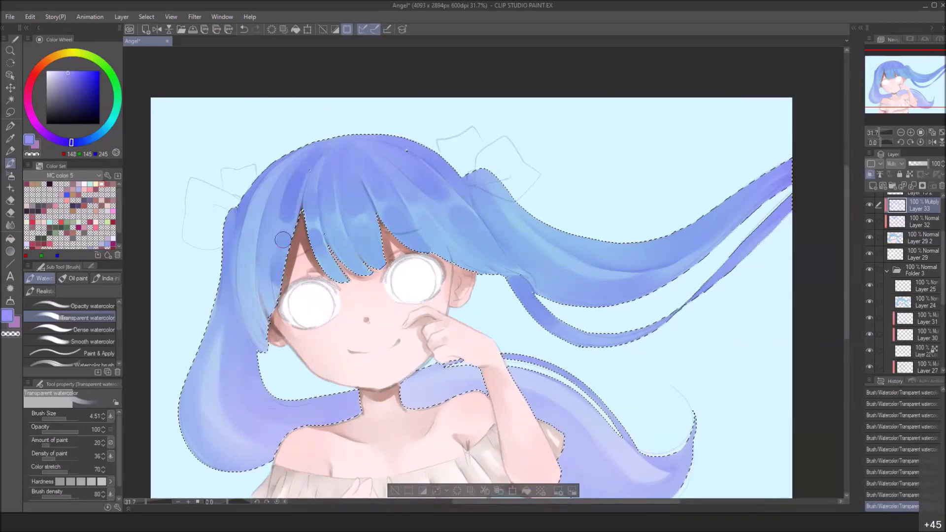
mouse_move(283, 239)
left_mouse_down()
mouse_move(281, 268)
mouse_move(268, 227)
left_mouse_up()
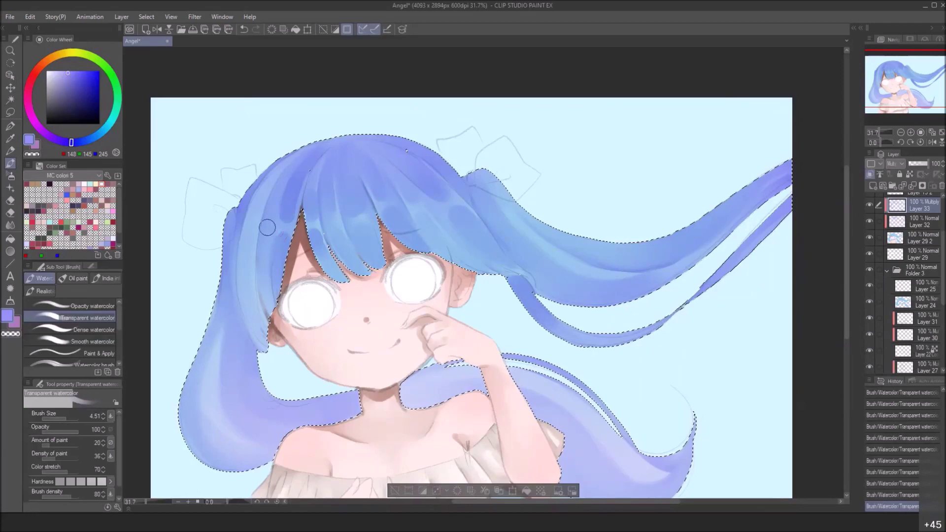
left_click_drag(267, 267, 270, 297)
left_click_drag(278, 196, 274, 235)
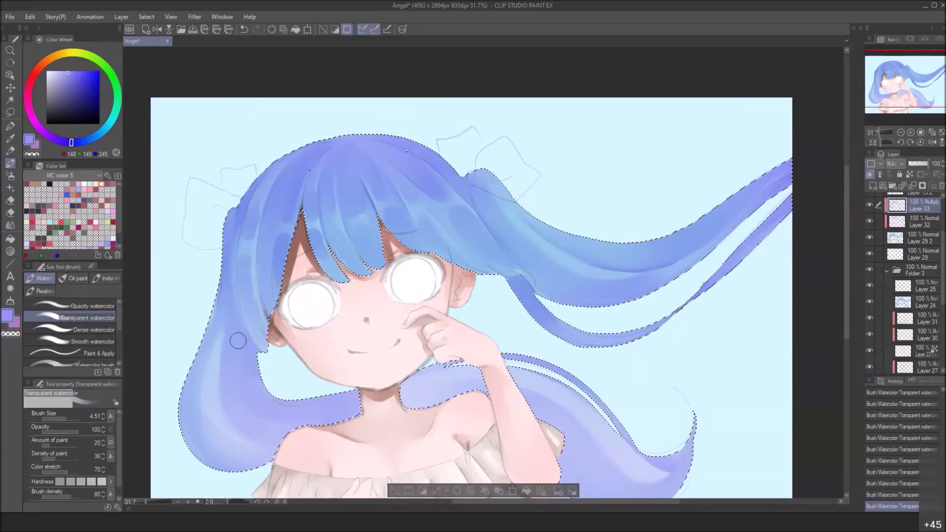
Add strand shadows through the middle and tip of the flying twin tail at brush size 4.51
mouse_move(638, 262)
left_mouse_down()
mouse_move(593, 241)
mouse_move(534, 264)
left_mouse_up()
mouse_move(362, 174)
left_mouse_down()
mouse_move(399, 236)
mouse_move(441, 269)
mouse_move(488, 283)
mouse_move(559, 282)
left_mouse_up()
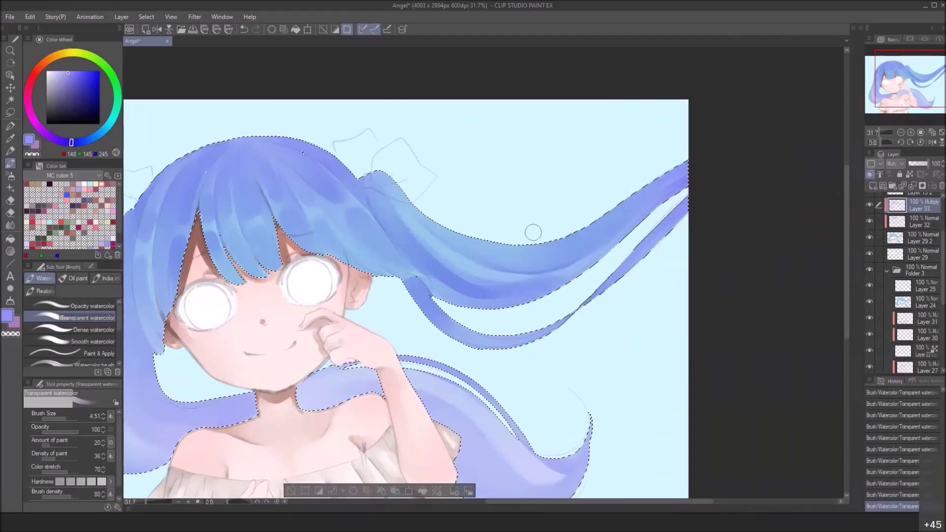
left_click_drag(476, 291, 531, 297)
mouse_move(427, 255)
left_mouse_down()
mouse_move(437, 274)
mouse_move(480, 294)
mouse_move(432, 282)
mouse_move(443, 294)
mouse_move(418, 277)
left_mouse_up()
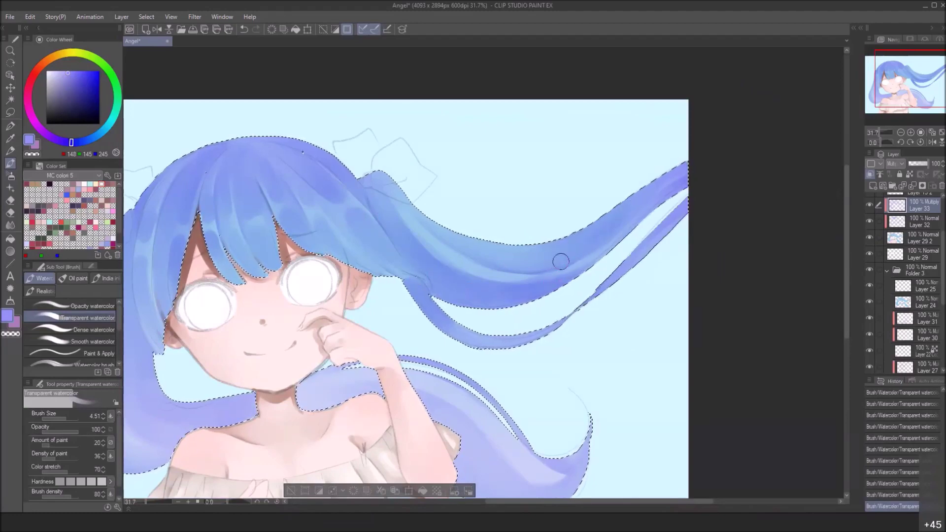
mouse_move(664, 178)
left_mouse_down()
mouse_move(617, 212)
mouse_move(682, 170)
mouse_move(638, 192)
mouse_move(643, 202)
left_mouse_up()
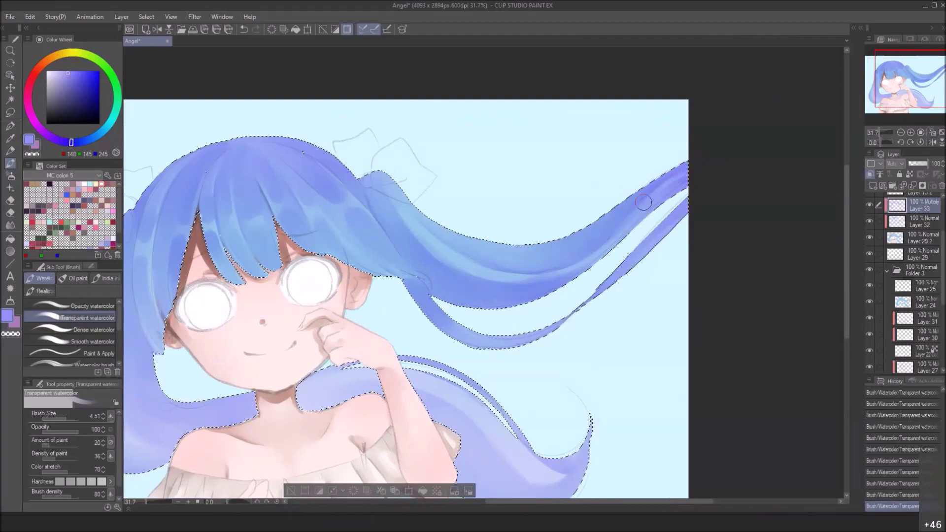
Deepen the shadow along the inner edge and lower bend of the left-hand twin tail at brush size 4.51
left_click_drag(189, 318, 339, 250)
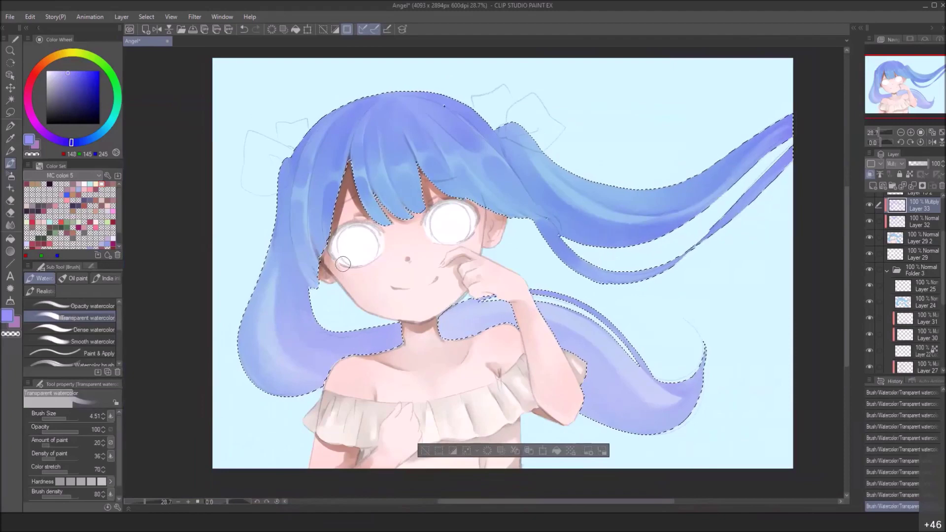
mouse_move(307, 292)
left_mouse_down()
mouse_move(316, 324)
mouse_move(335, 337)
mouse_move(302, 294)
mouse_move(309, 323)
mouse_move(307, 269)
left_mouse_up()
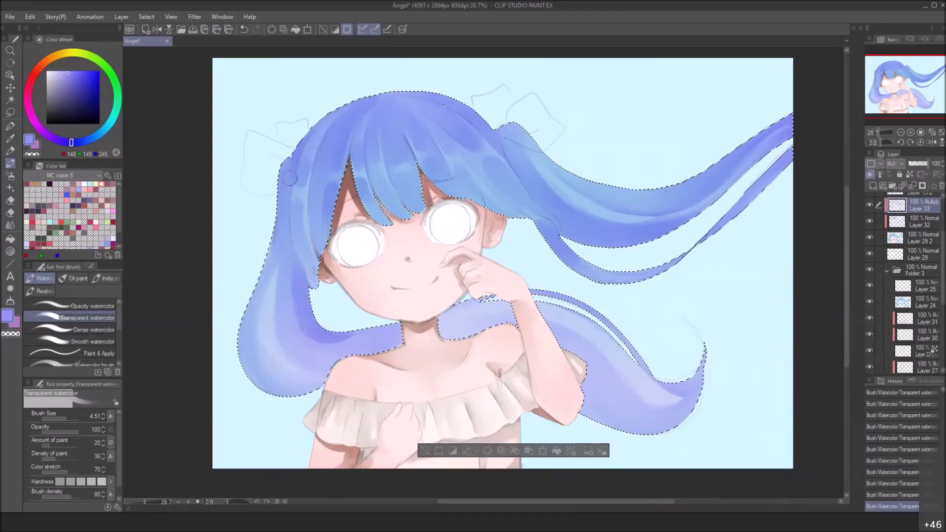
mouse_move(298, 285)
left_mouse_down()
mouse_move(294, 314)
mouse_move(326, 353)
left_mouse_up()
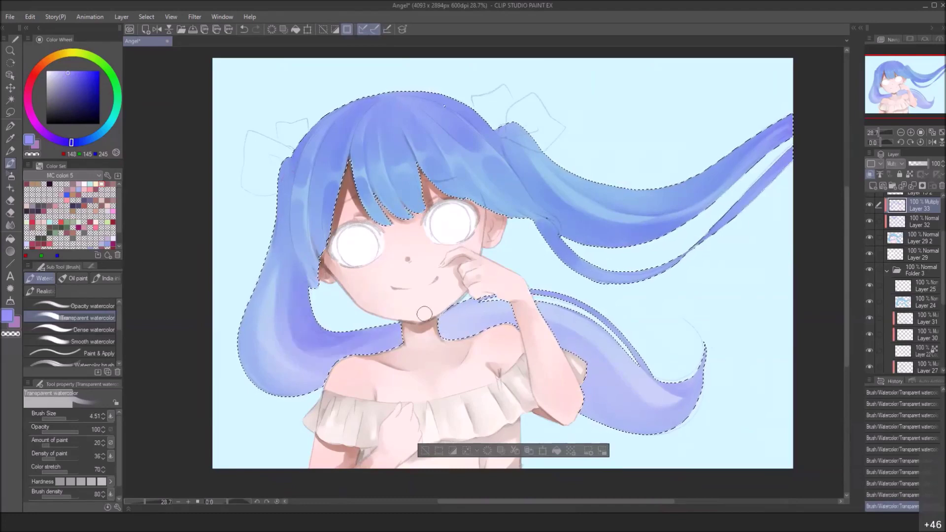
left_click_drag(619, 282, 496, 254)
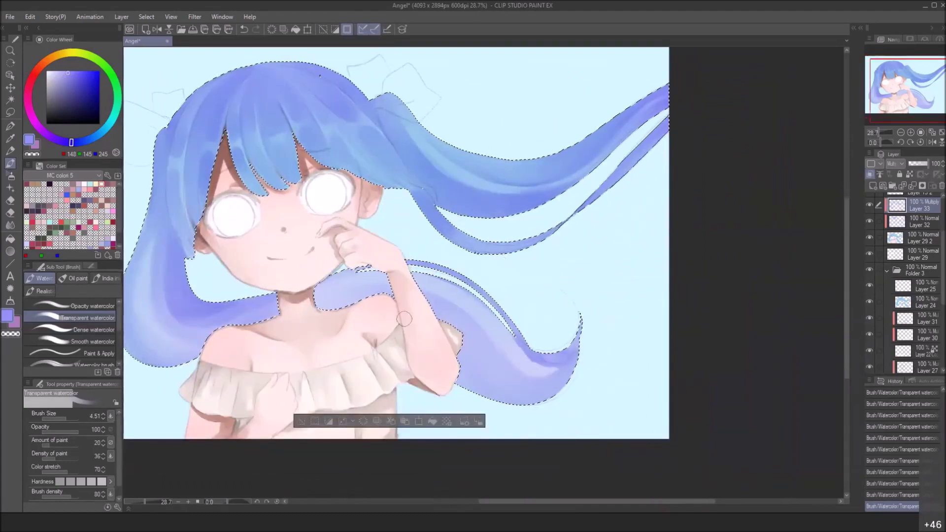
left_click_drag(192, 294, 258, 299)
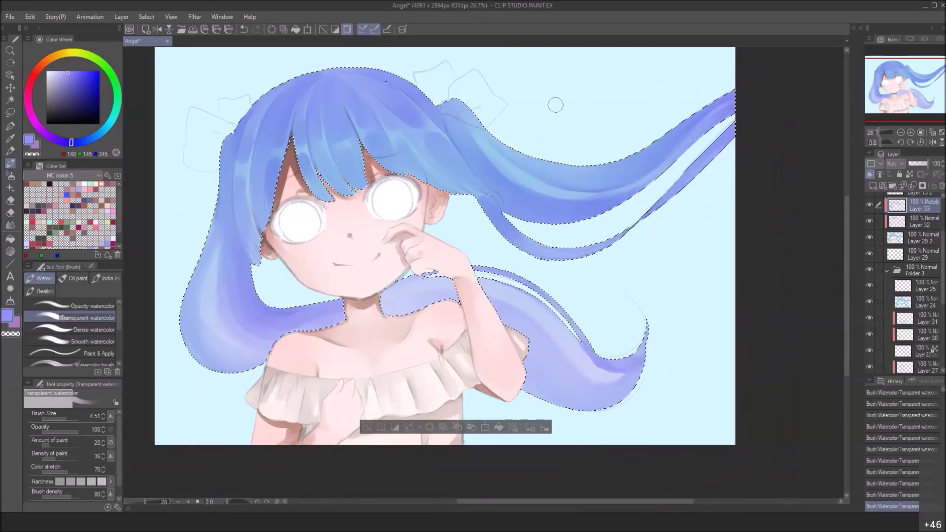
Darken the root of the left-hand twin tail with a fine line at brush size 1.32
scroll(282, 223, "up", 1)
scroll(274, 210, "up", 1)
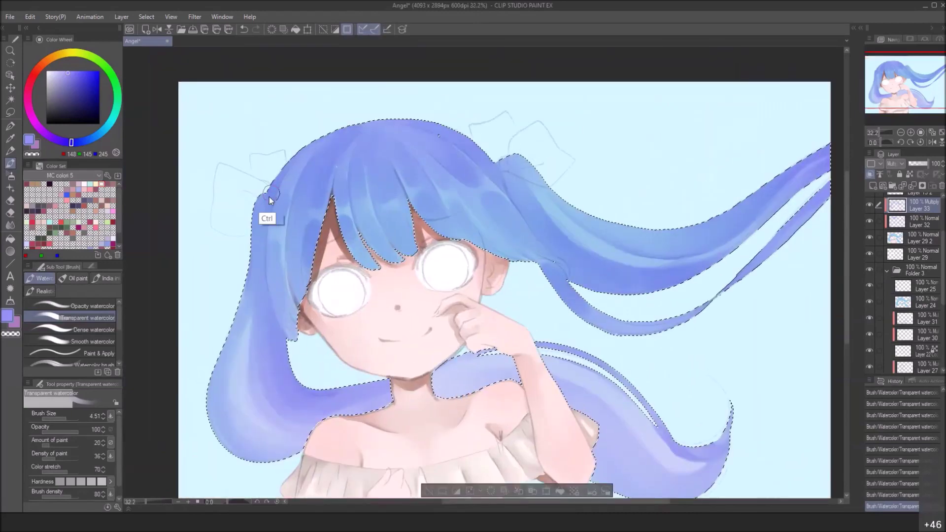
left_click_drag(272, 193, 265, 193)
left_click_drag(268, 196, 271, 227)
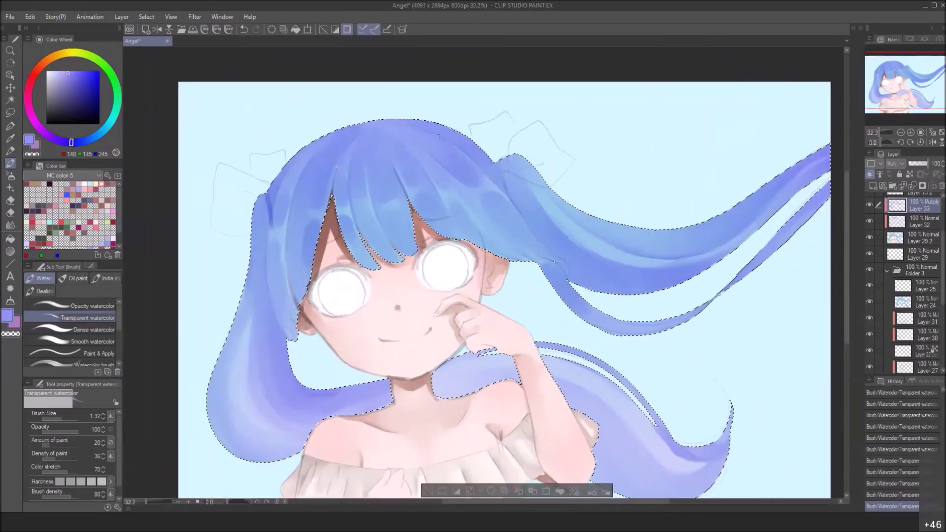
key("ctrl+z")
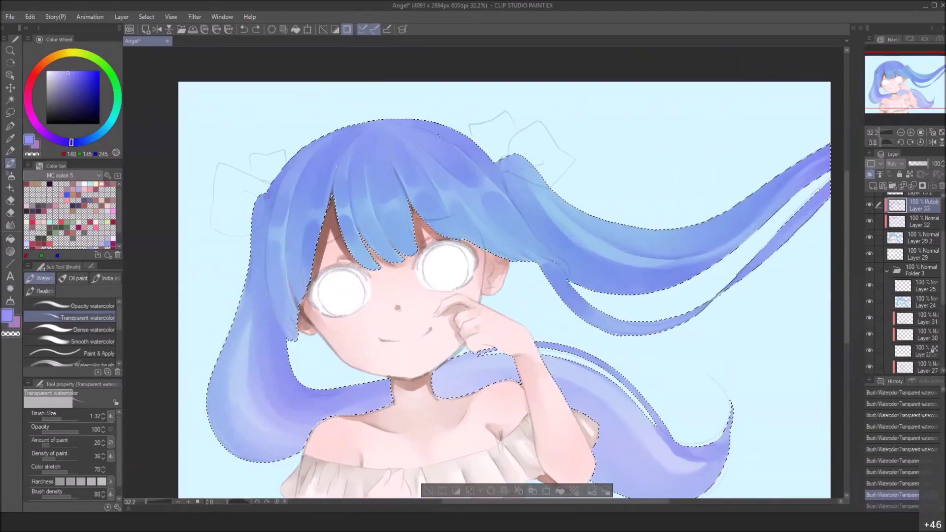
key("ctrl+y")
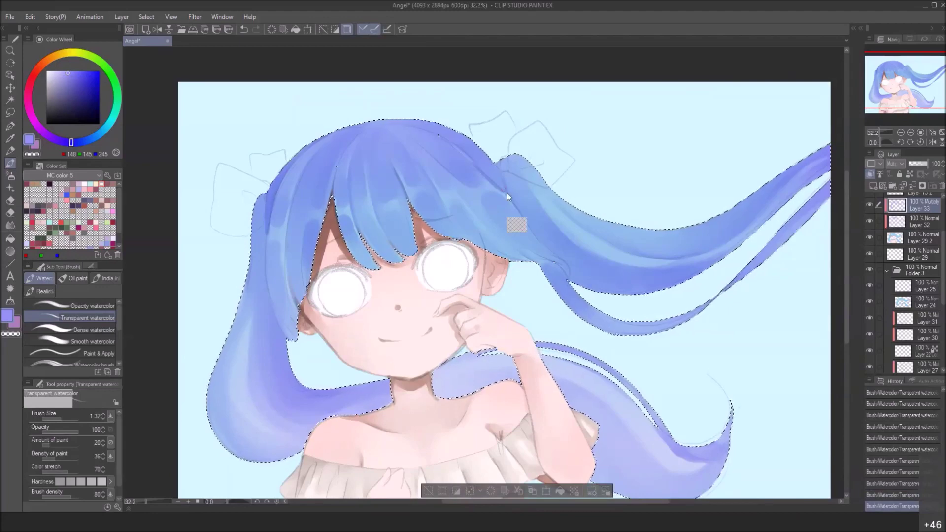
Undo the last stroke and darken the crown's outer edge with thin strokes at brush size 1.32
key("ctrl+z")
mouse_move(477, 156)
left_mouse_down()
mouse_move(503, 190)
mouse_move(487, 168)
left_mouse_up()
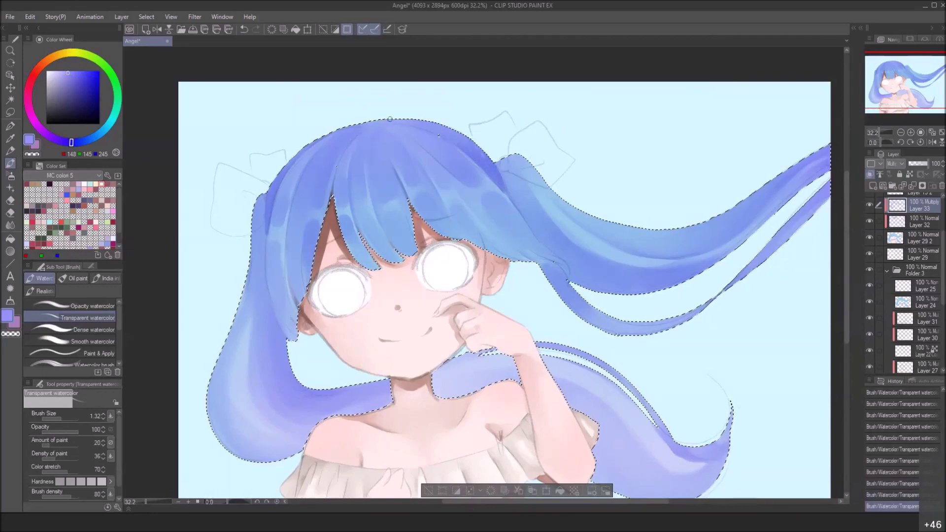
left_click_drag(400, 121, 455, 144)
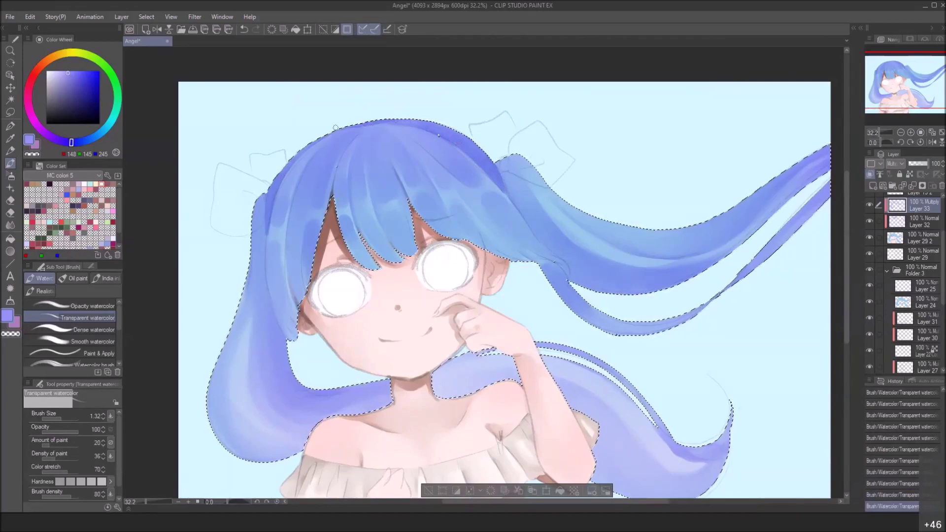
Darken the hair strands beside the left-hand side of the face with strokes at brush sizes from 1.13 to 11.10
left_click_drag(480, 178, 468, 192)
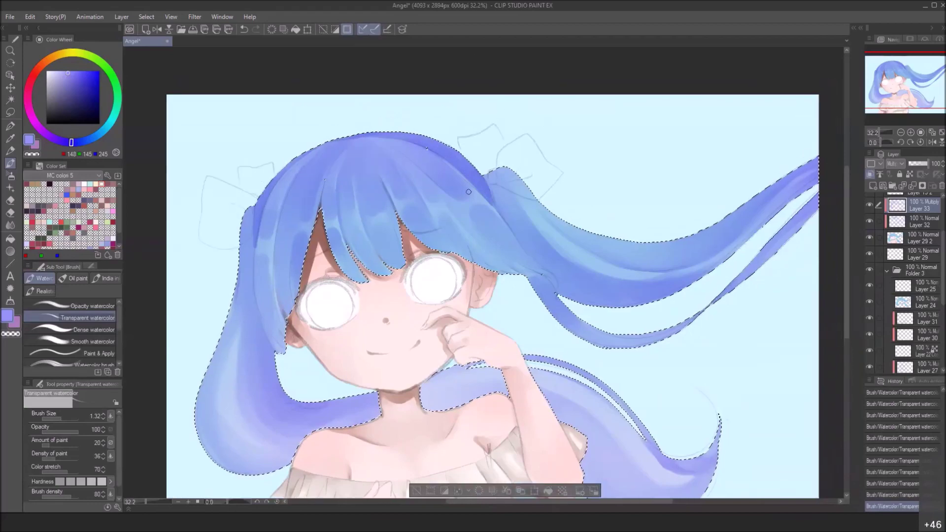
key("bracketright")
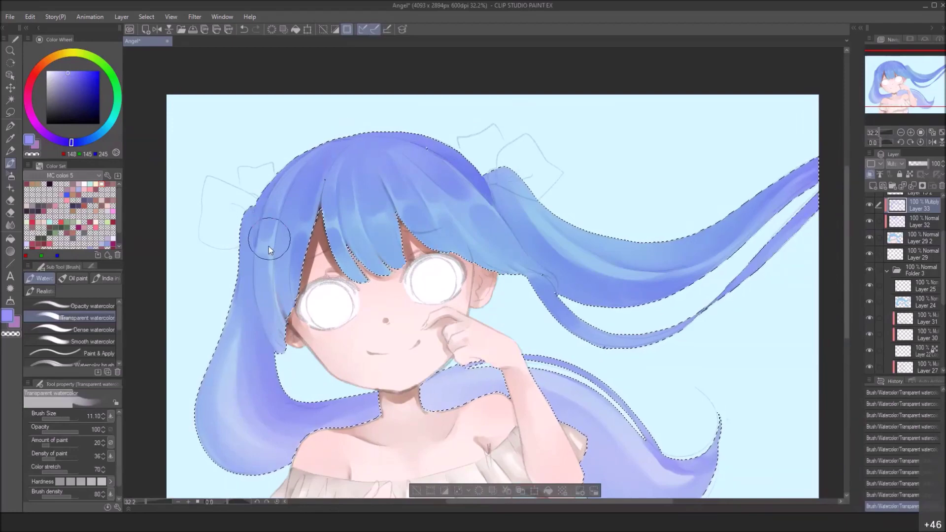
left_click_drag(269, 247, 250, 246)
left_click_drag(274, 305, 285, 340)
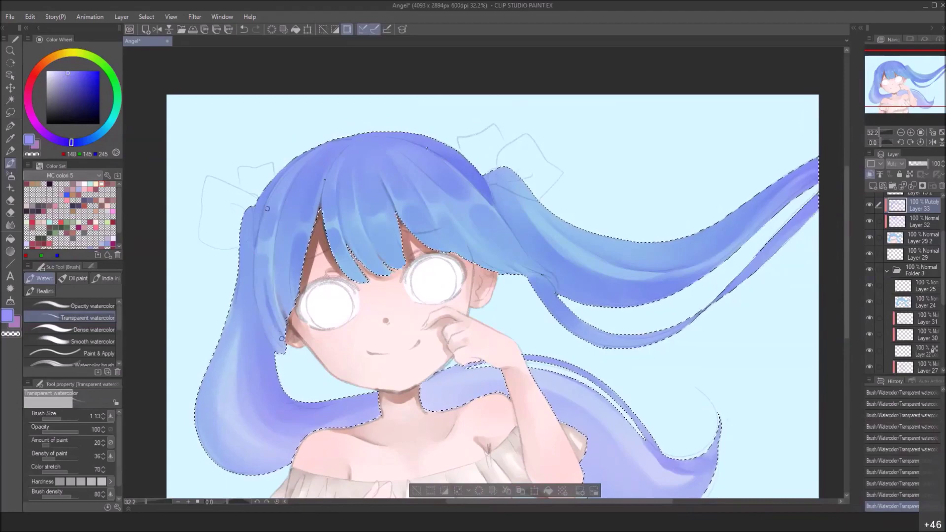
key("bracketright")
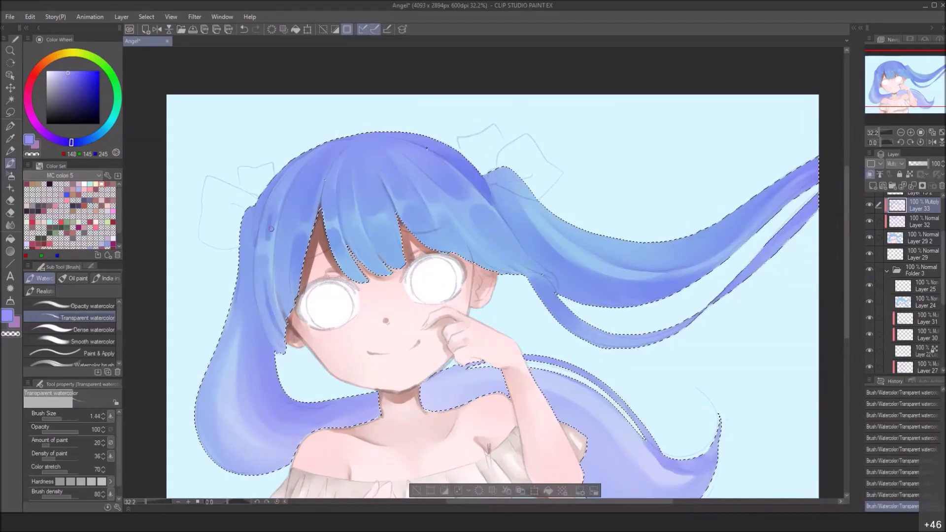
key("bracketright")
key("bracketright")
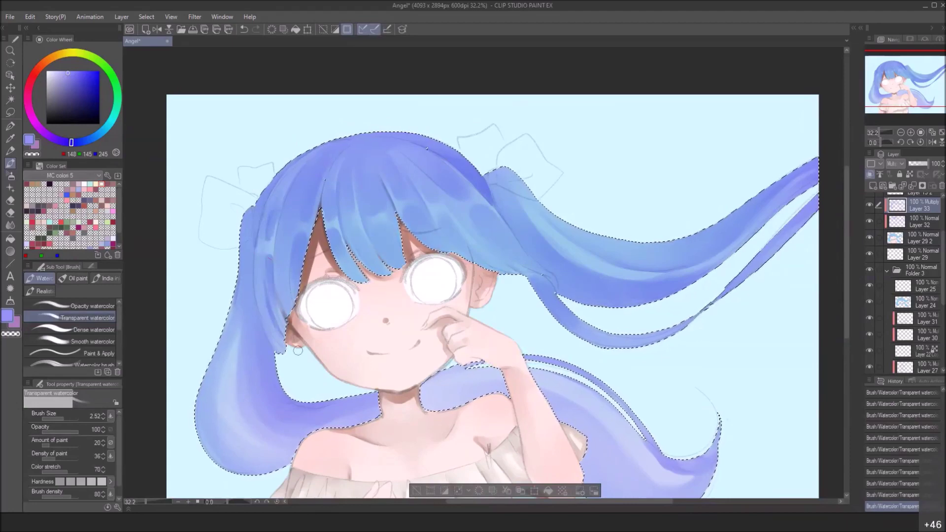
key("bracketright")
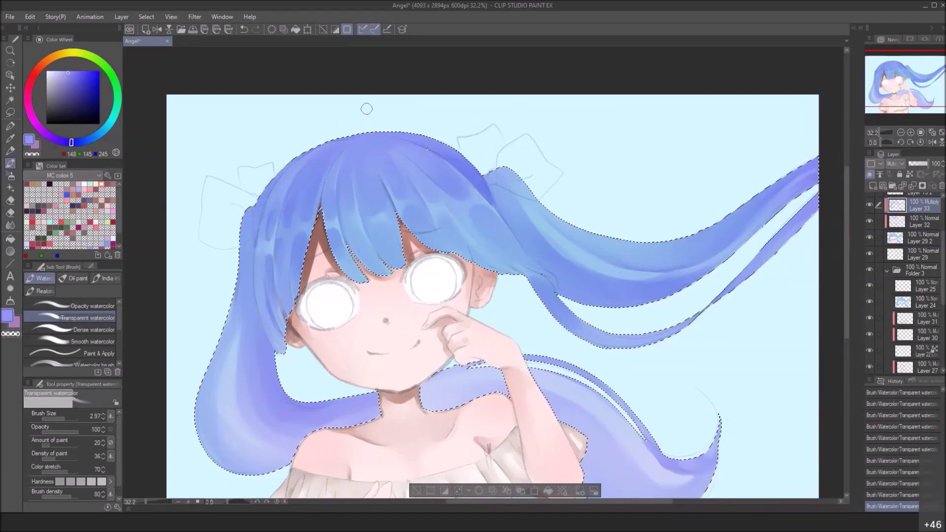
Deepen the shadow along the lower bend of the twin tail behind the raised arm at brush size 8.65
scroll(481, 268, "down", 1)
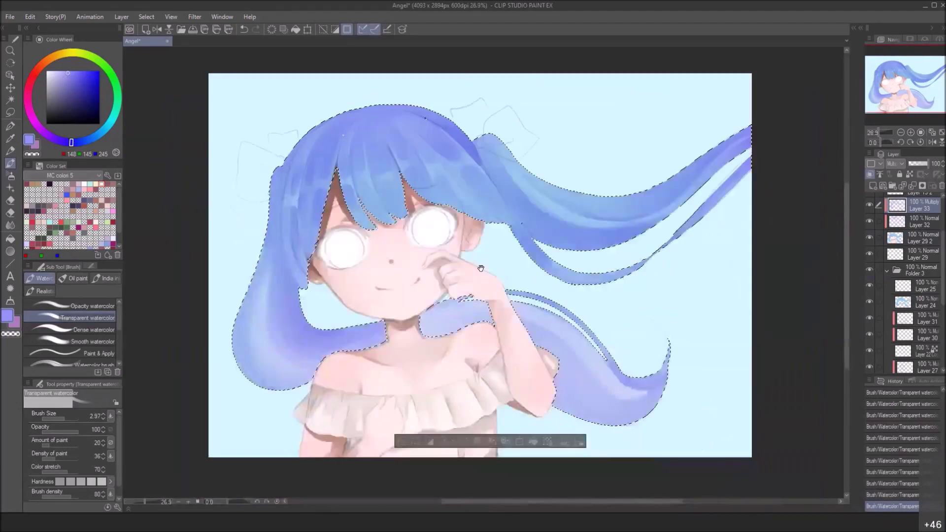
left_click_drag(302, 336, 315, 337)
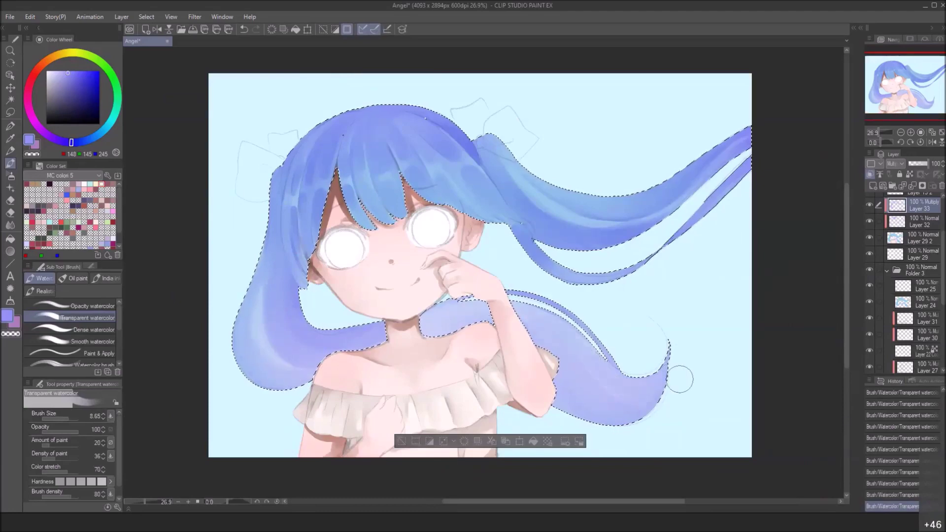
mouse_move(640, 410)
left_mouse_down()
mouse_move(585, 377)
mouse_move(600, 406)
mouse_move(534, 355)
left_mouse_up()
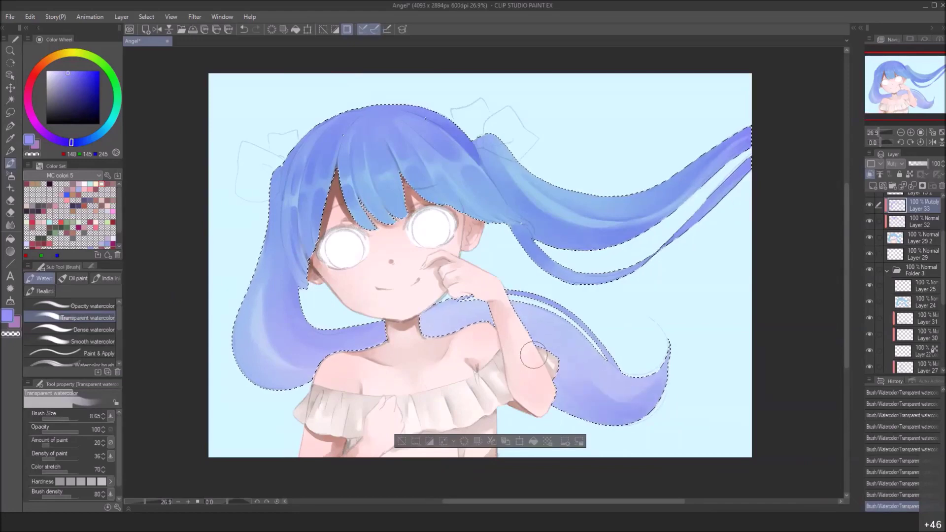
mouse_move(585, 374)
left_mouse_down()
mouse_move(632, 381)
mouse_move(657, 411)
left_mouse_up()
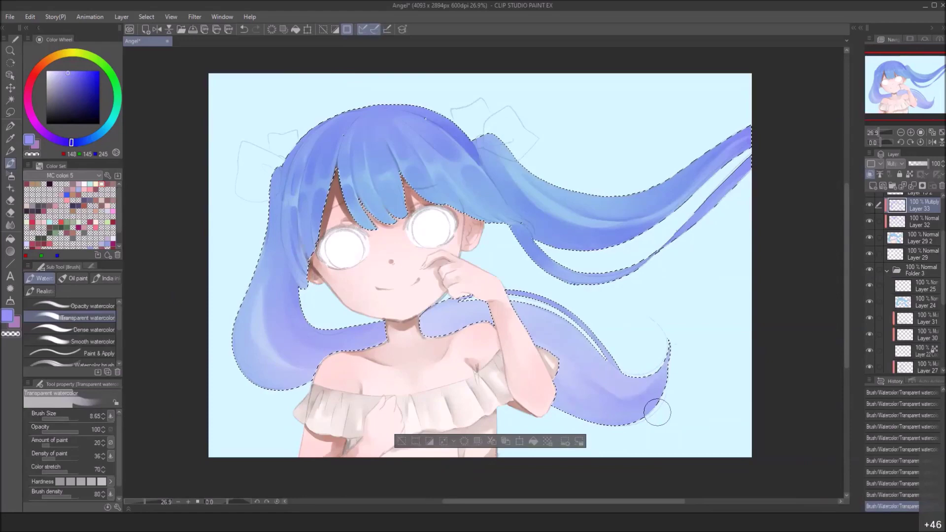
mouse_move(537, 347)
left_mouse_down()
mouse_move(605, 402)
mouse_move(666, 405)
mouse_move(651, 389)
left_mouse_up()
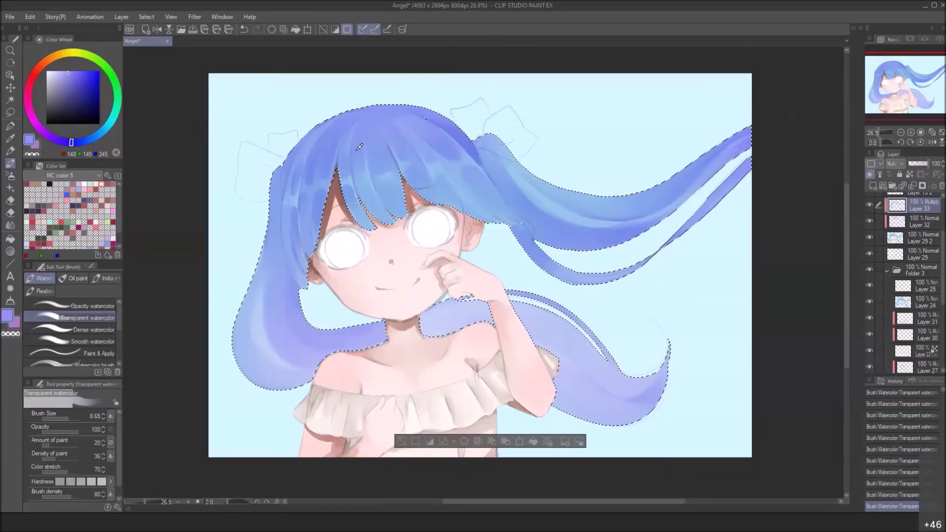
left_click_drag(350, 142, 372, 164)
key("ctrl+z")
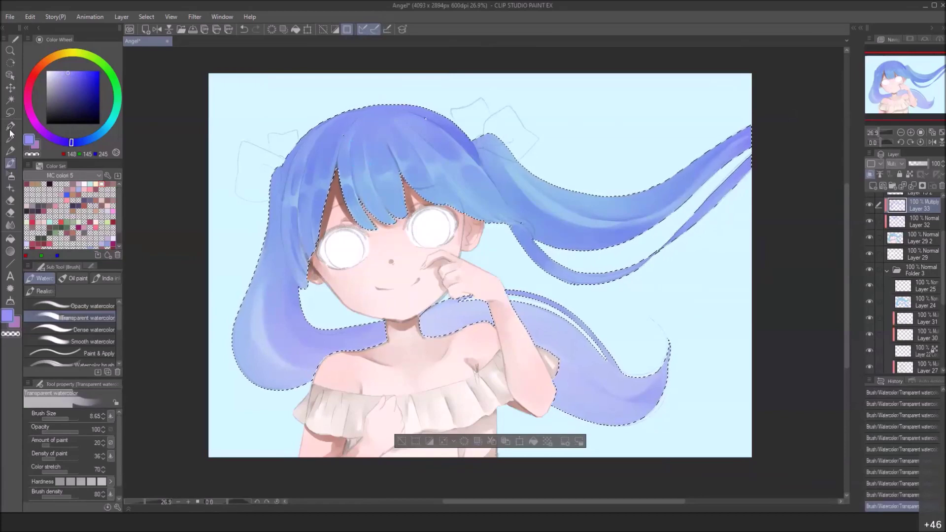
key("ctrl+z")
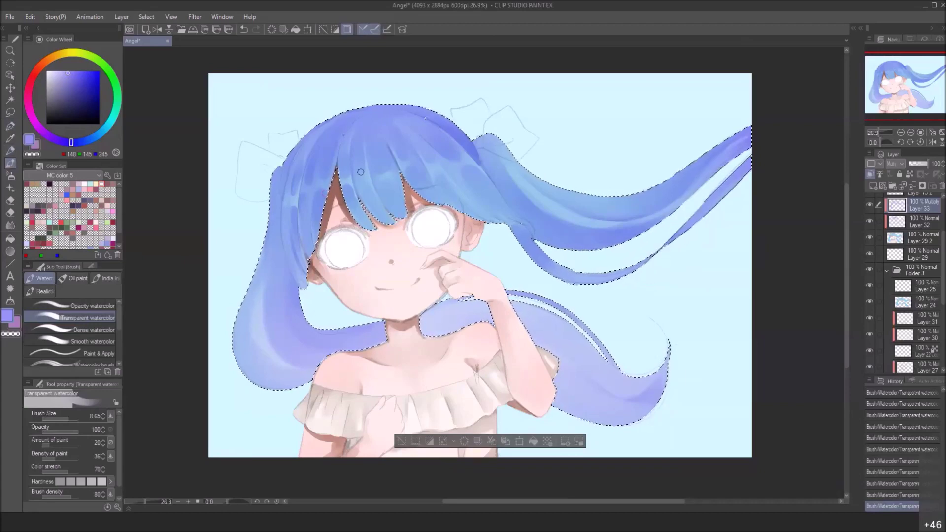
left_click_drag(322, 171, 299, 208)
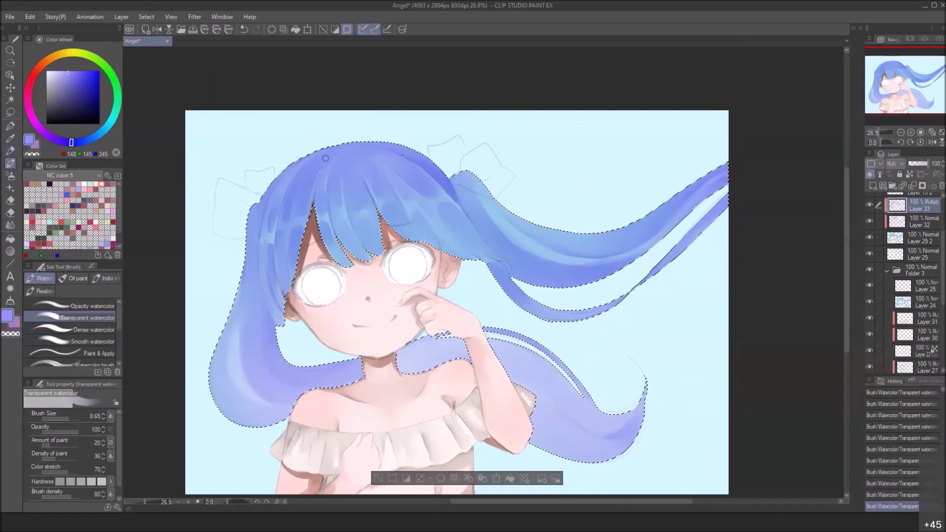
left_click_drag(275, 329, 301, 367)
key("bracketright")
key("ctrl+z")
Try deeper blue-violet shadows (RGB 108, 104, 255) on the left-hand and flying twin tails at brush size 10.88, and undo the strokes
left_click(74, 72)
left_click(77, 70)
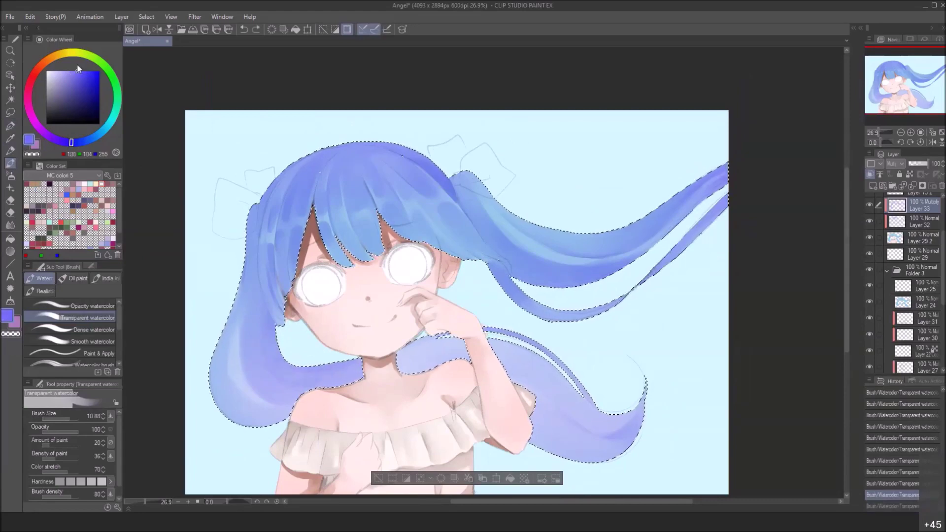
mouse_move(306, 354)
left_mouse_down()
mouse_move(269, 359)
mouse_move(367, 365)
mouse_move(387, 364)
left_mouse_up()
mouse_move(285, 382)
left_mouse_down()
mouse_move(268, 349)
mouse_move(267, 311)
left_mouse_up()
mouse_move(273, 375)
left_mouse_down()
mouse_move(264, 321)
mouse_move(304, 394)
left_mouse_up()
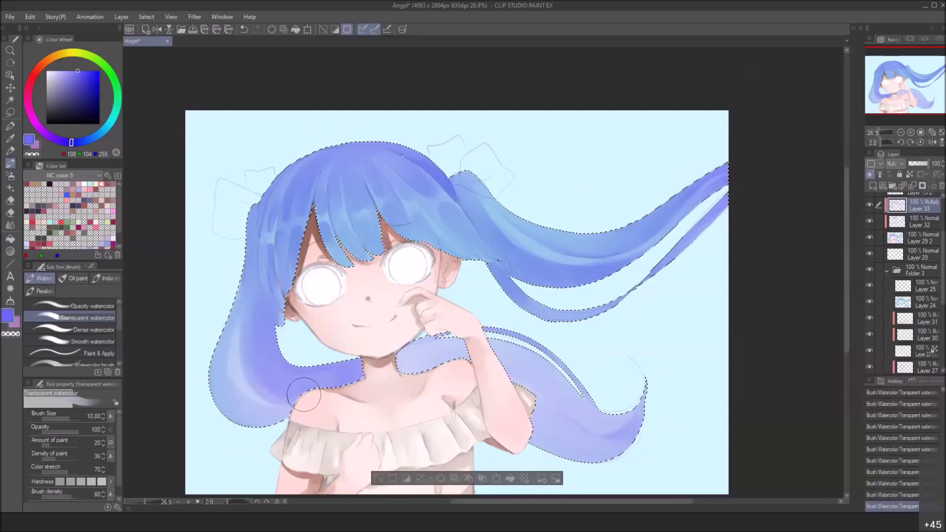
mouse_move(260, 344)
left_mouse_down()
mouse_move(267, 261)
mouse_move(259, 303)
mouse_move(269, 384)
mouse_move(294, 392)
mouse_move(279, 387)
left_mouse_up()
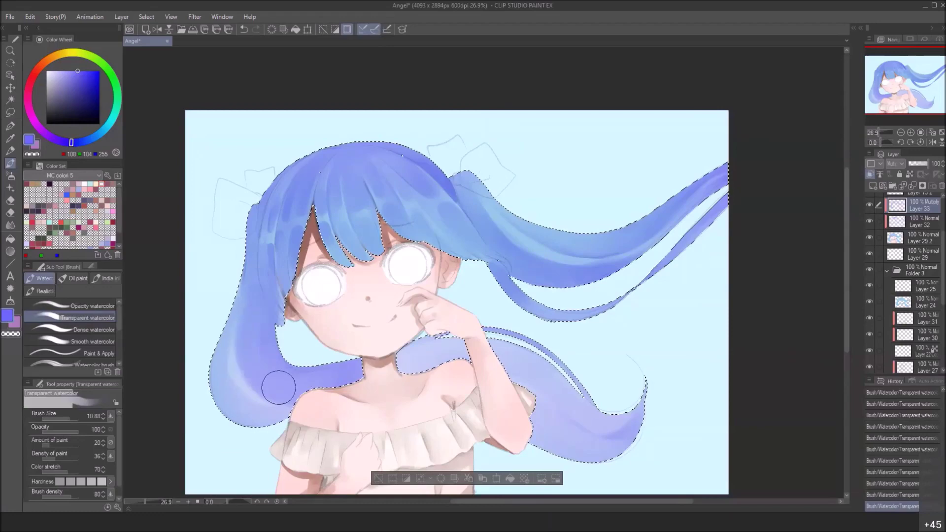
left_click_drag(535, 280, 610, 281)
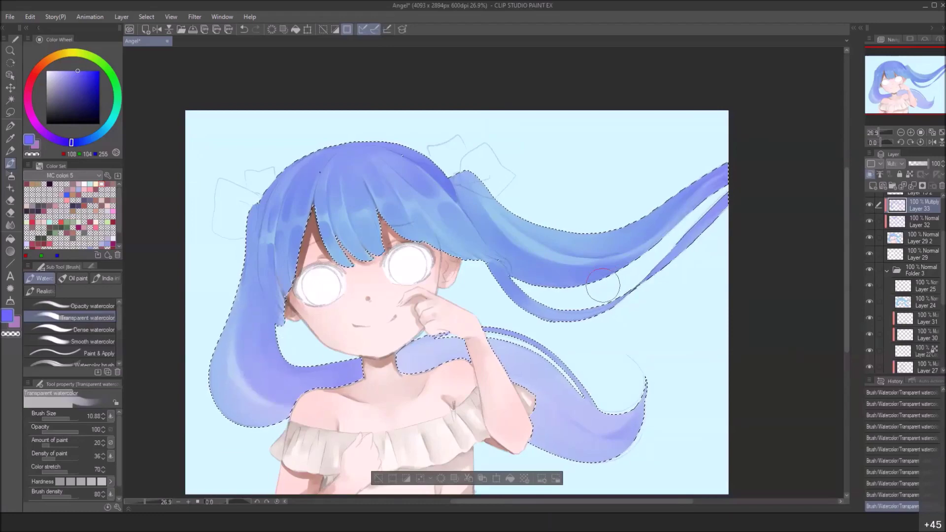
key("ctrl+z")
key("ctrl+z")
key("ctrl+z")
key("ctrl+z")
key("ctrl+z")
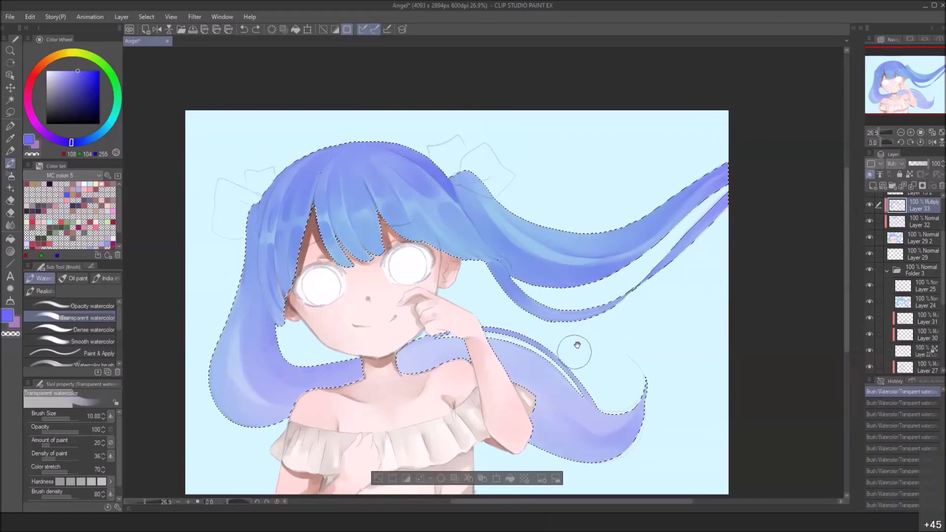
Shade the lower twin tails, switching to pale lavender (RGB 207, 206, 255) for soft strokes at brush size 5.98 on the left-hand tail
left_click_drag(576, 345, 523, 286)
left_click_drag(532, 389, 503, 363)
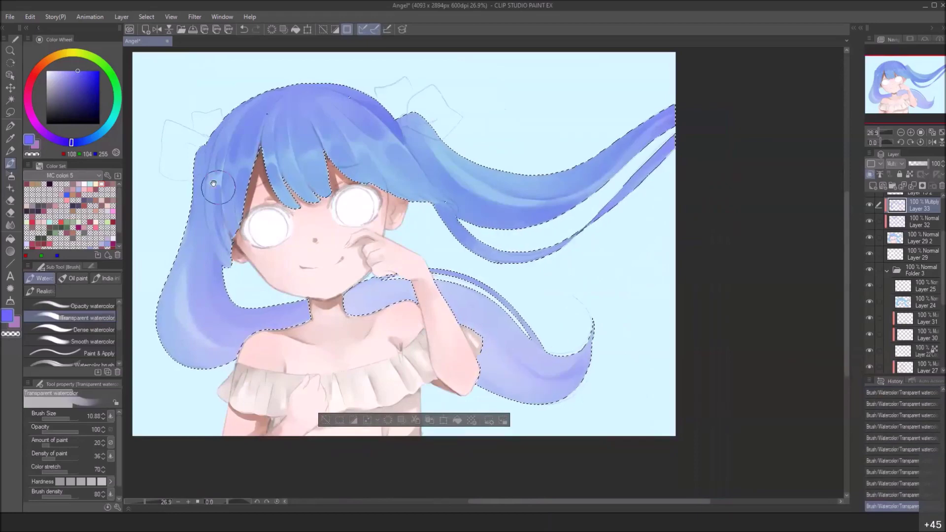
left_click_drag(213, 183, 256, 232)
left_click_drag(57, 73, 57, 59)
left_click_drag(210, 340, 231, 405)
mouse_move(202, 373)
left_mouse_down()
mouse_move(291, 403)
mouse_move(273, 419)
mouse_move(204, 372)
mouse_move(250, 412)
mouse_move(213, 356)
mouse_move(238, 410)
mouse_move(219, 356)
left_mouse_up()
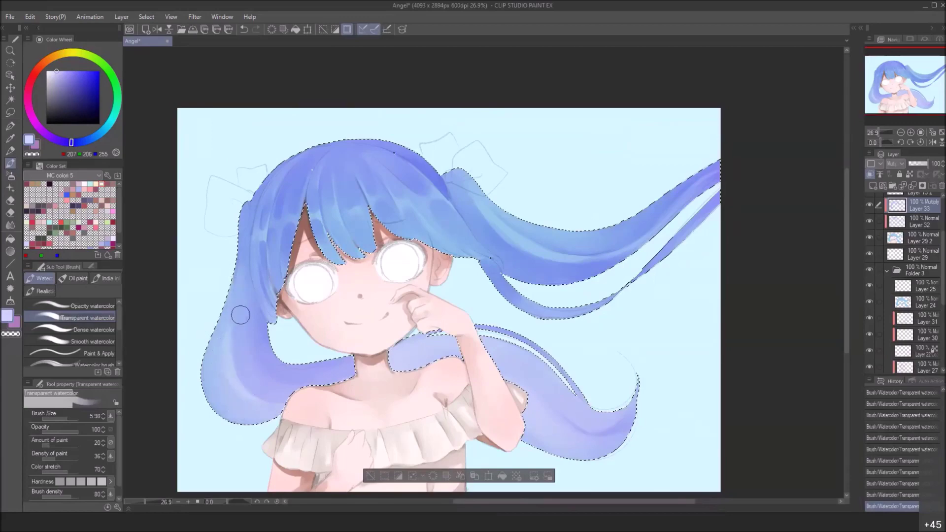
mouse_move(245, 252)
left_mouse_down()
mouse_move(239, 310)
mouse_move(247, 320)
mouse_move(261, 307)
mouse_move(277, 373)
mouse_move(257, 351)
mouse_move(336, 367)
left_mouse_up()
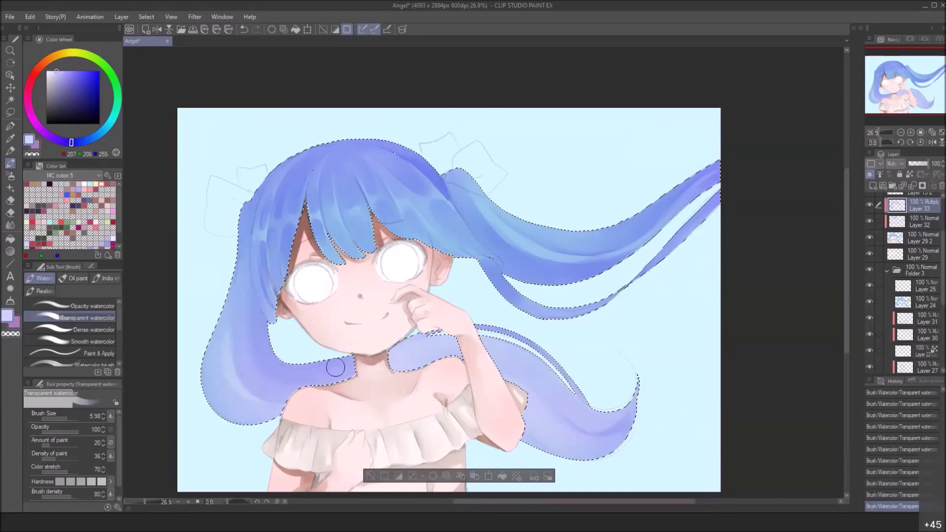
mouse_move(419, 348)
left_mouse_down()
mouse_move(524, 354)
mouse_move(457, 402)
left_mouse_up()
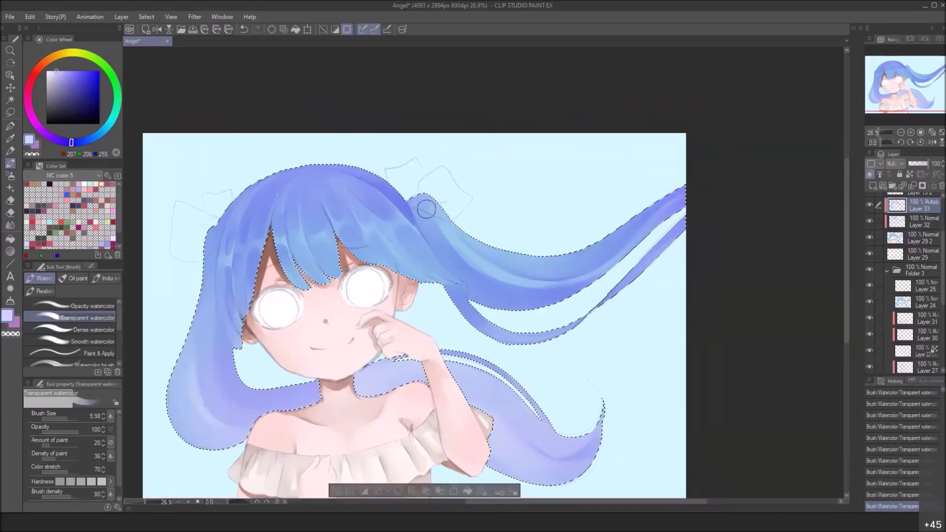
left_click_drag(435, 209, 475, 174)
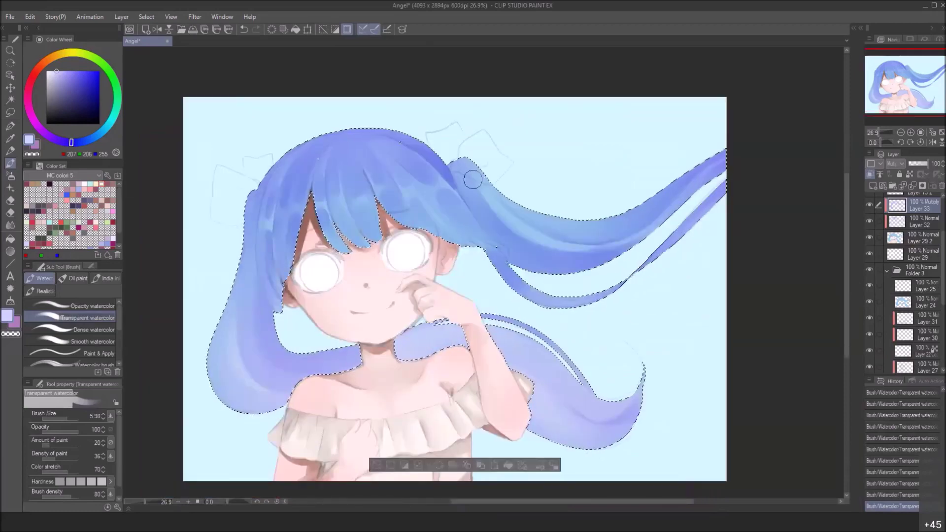
Clear the hair selection and lower the opacity of the sketch layer Layer 13 2 Copy to 13%
key("ctrl+d")
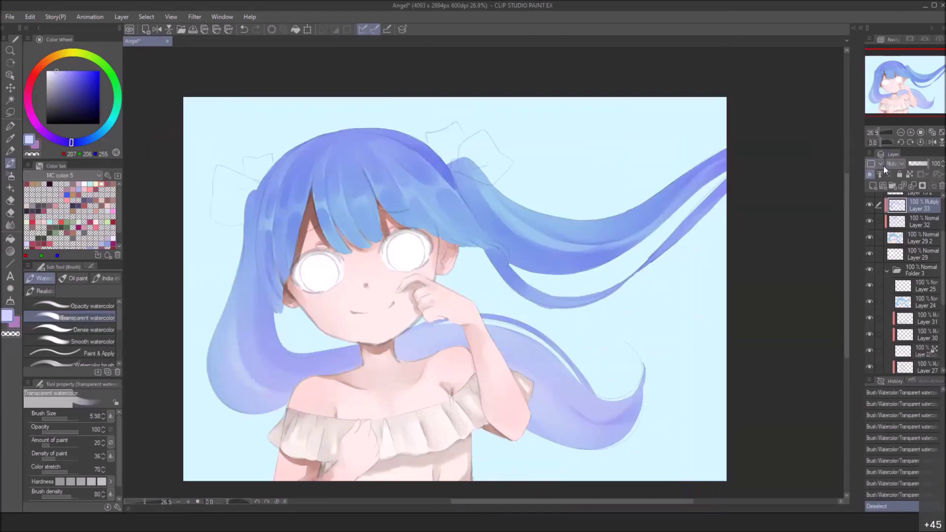
scroll(916, 219, "up", 3)
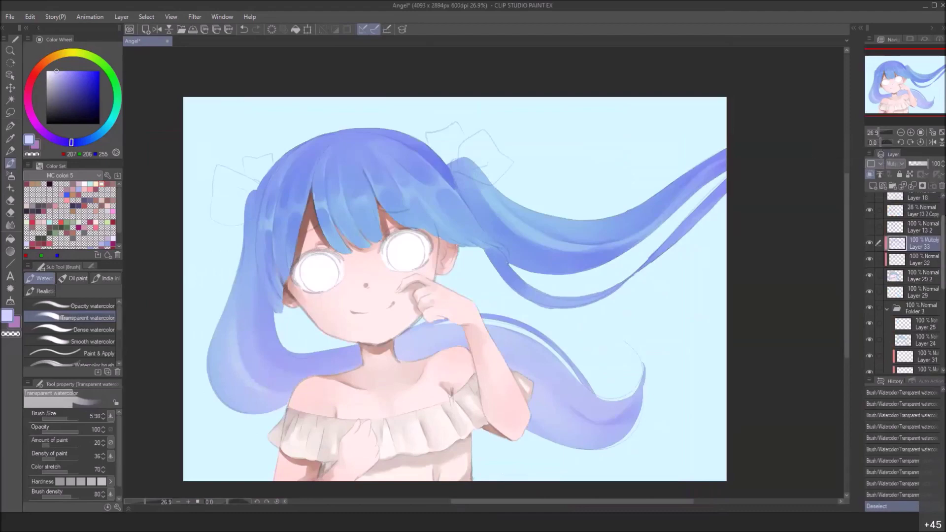
left_click(916, 249)
left_click_drag(915, 163, 912, 164)
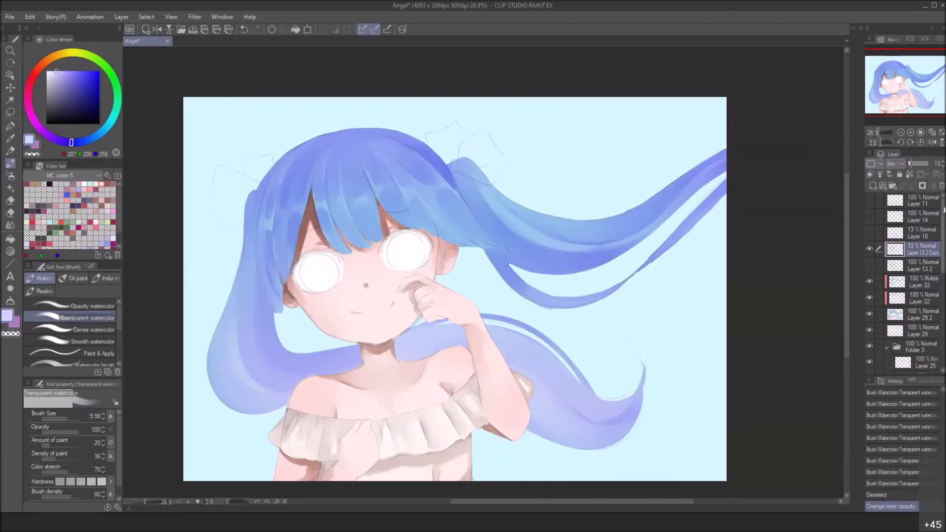
On Layer 29 2, blend sampled skin pink (RGB 255, 214, 210) into the left-hand face-framing strand with the Gouache brush at size 2.96
scroll(916, 246, "down", 3)
left_click(926, 243)
left_click(924, 227)
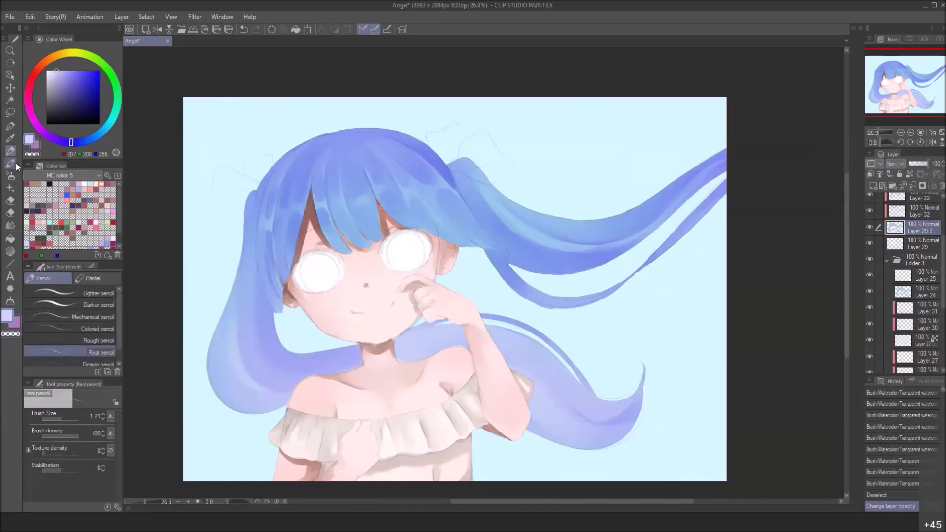
left_click(74, 278)
left_click_drag(326, 230, 343, 271)
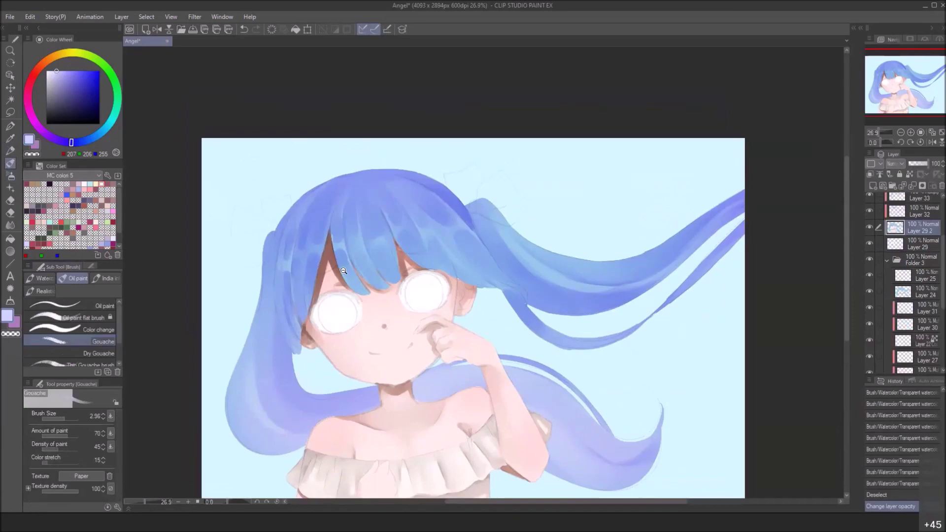
scroll(343, 271, "up", 3)
left_click(297, 351, "alt")
left_click_drag(297, 342, 302, 308)
mouse_move(311, 291)
left_mouse_down()
mouse_move(300, 328)
mouse_move(317, 236)
left_mouse_up()
key("ctrl+z")
left_click_drag(301, 336, 315, 236)
left_click_drag(303, 313, 318, 197)
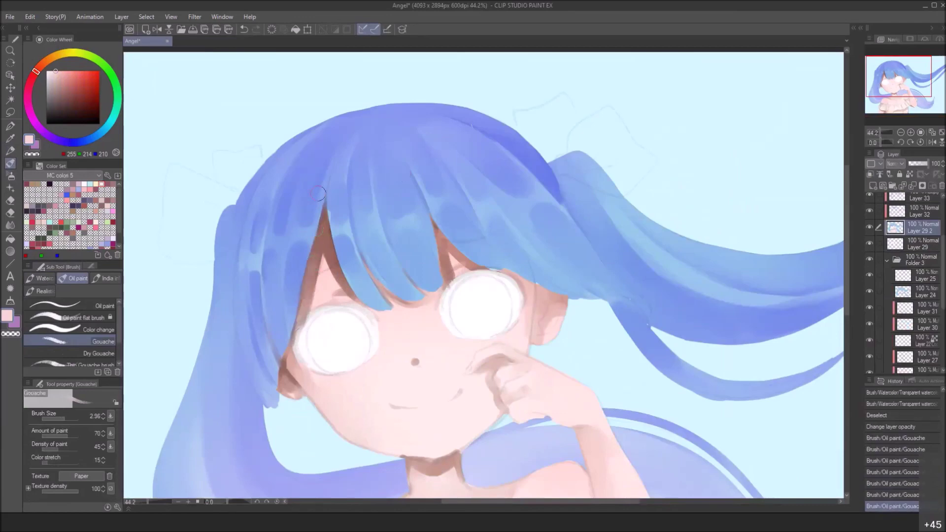
Undo the last two strokes and tint the tips of the central bangs with skin pink using Gouache at size 2.96
mouse_move(355, 294)
left_mouse_down()
mouse_move(281, 246)
mouse_move(317, 267)
mouse_move(269, 227)
left_mouse_up()
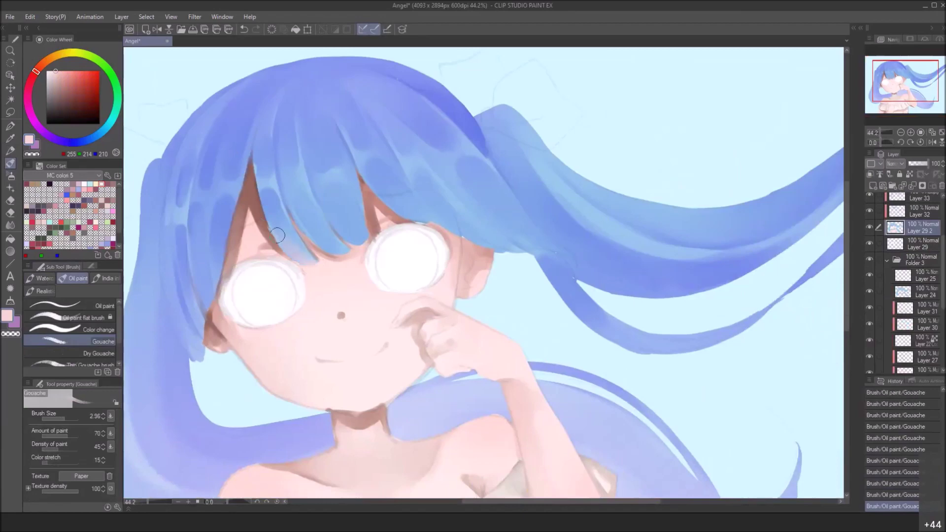
key("ctrl+z")
key("ctrl+z")
left_click_drag(314, 267, 320, 262)
mouse_move(289, 225)
left_mouse_down()
mouse_move(301, 245)
mouse_move(294, 235)
mouse_move(345, 261)
mouse_move(343, 254)
left_mouse_up()
left_click_drag(310, 213, 343, 250)
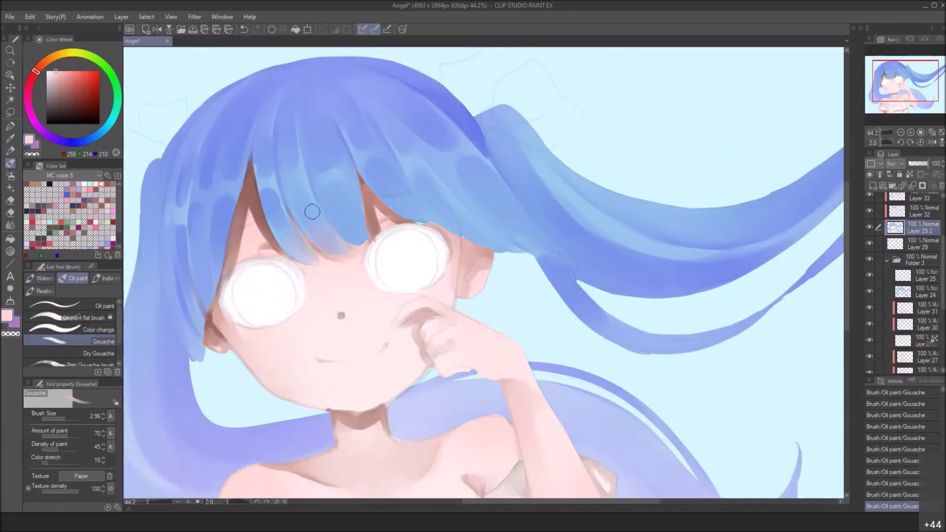
left_click_drag(309, 206, 341, 255)
mouse_move(299, 211)
left_mouse_down()
mouse_move(325, 239)
mouse_move(368, 252)
mouse_move(331, 206)
mouse_move(360, 242)
left_mouse_up()
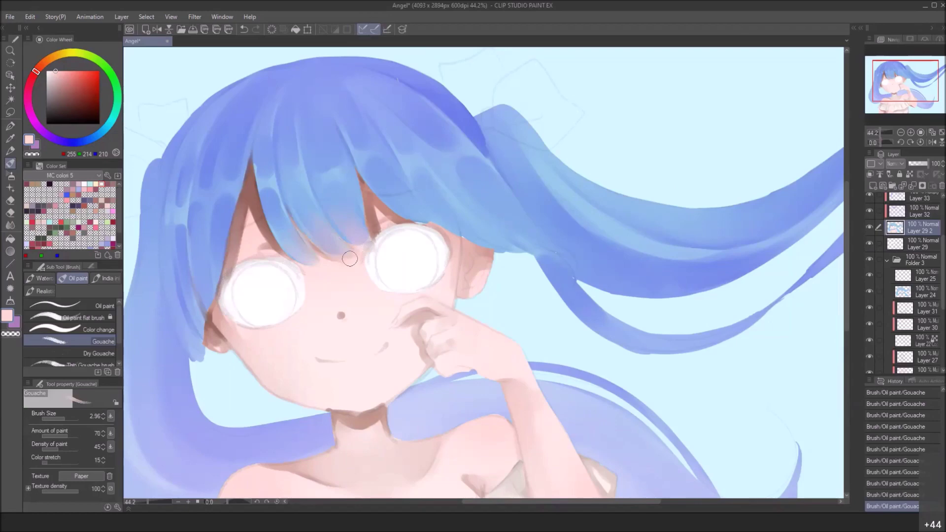
Tint the right-hand bangs above the eye with skin pink, enlarging the Gouache brush to 4.47
left_click_drag(378, 232, 373, 209)
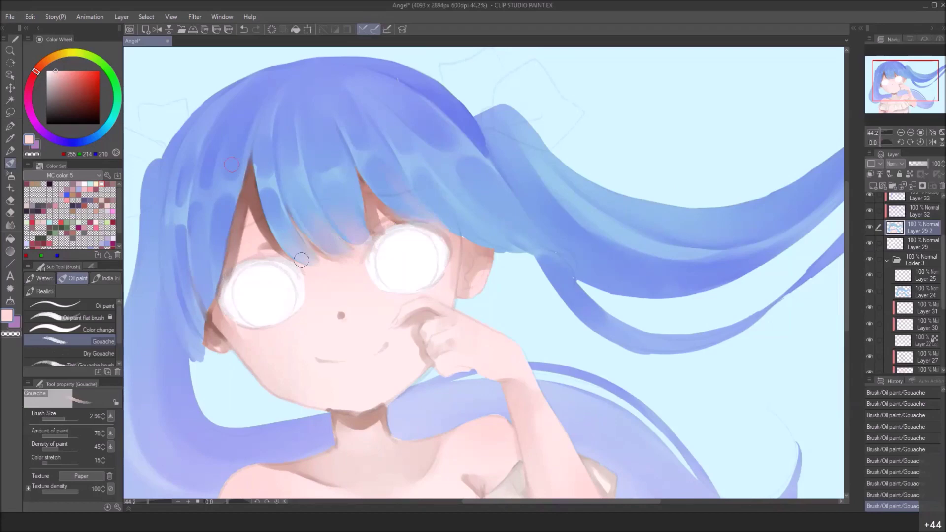
key("bracketright")
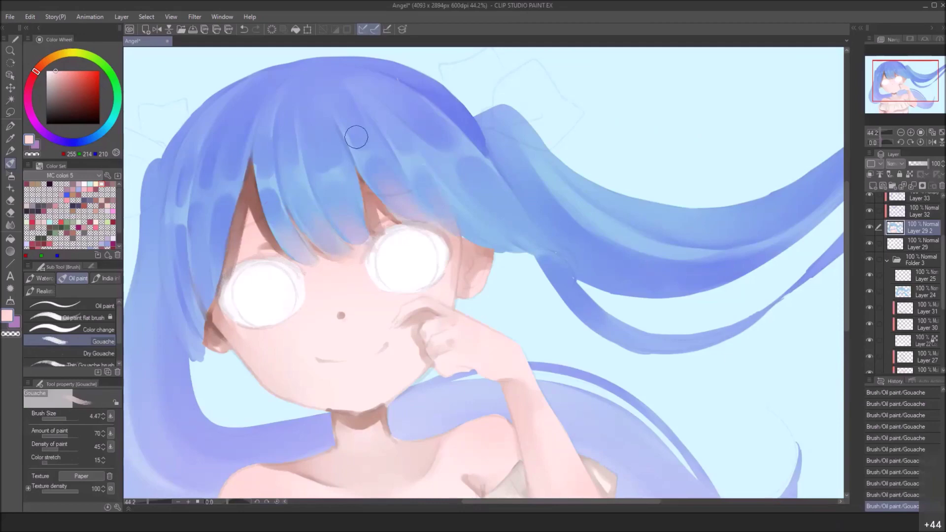
left_click_drag(408, 215, 447, 233)
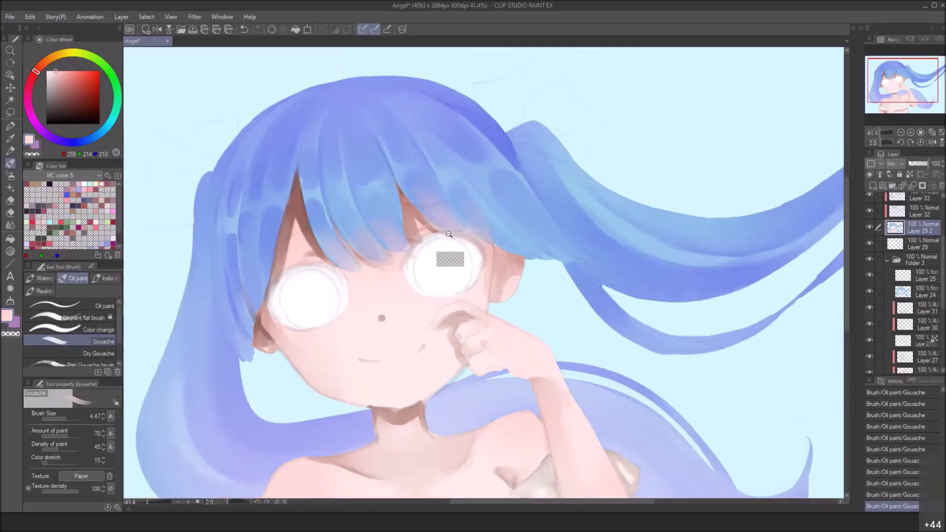
Sample the brown hair-shadow colour and stroke the face edge beside the right-hand ear with an enlarged Dry Gouache brush
left_click(299, 195, "alt")
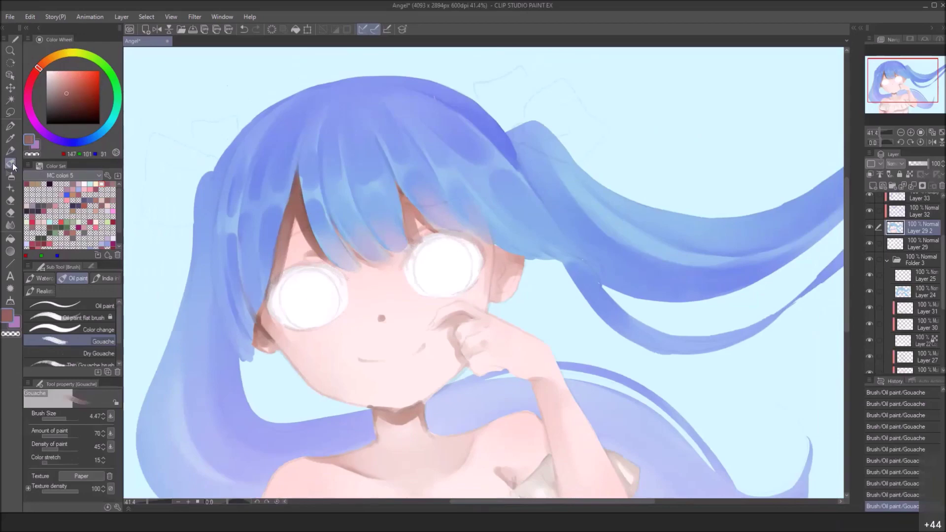
left_click(80, 352)
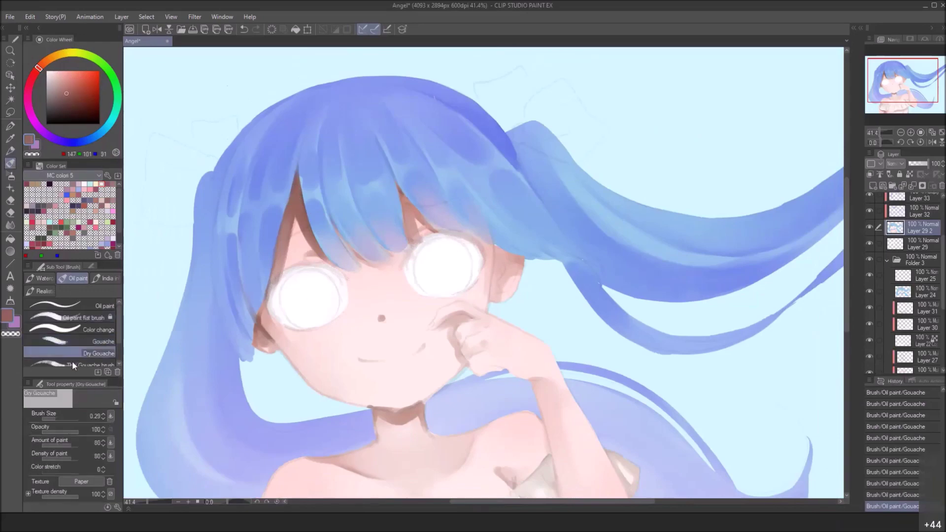
scroll(490, 255, "up", 2)
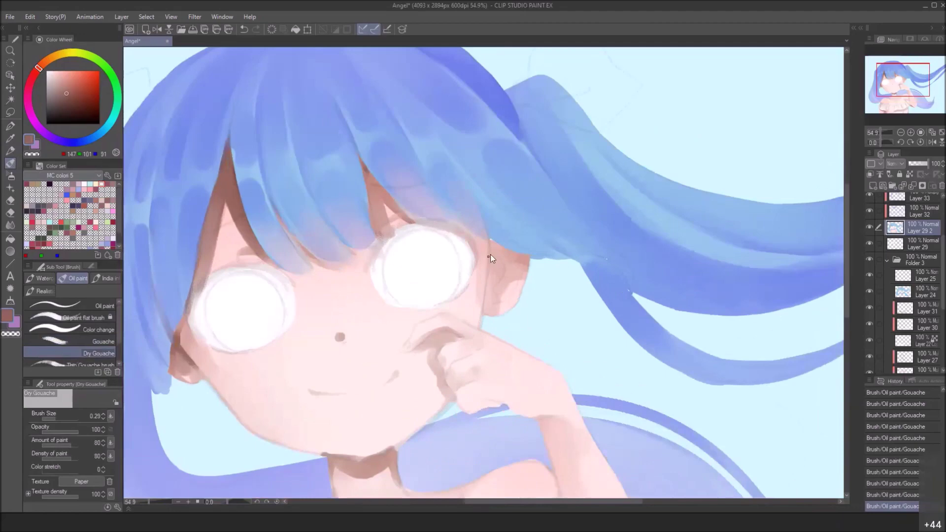
key("bracketright")
key("bracketright")
key("bracketright")
left_click_drag(489, 250, 488, 252)
left_click(472, 323)
left_click(94, 330)
mouse_move(278, 285)
left_mouse_down()
mouse_move(315, 359)
mouse_move(419, 434)
left_mouse_up()
key("ctrl+z")
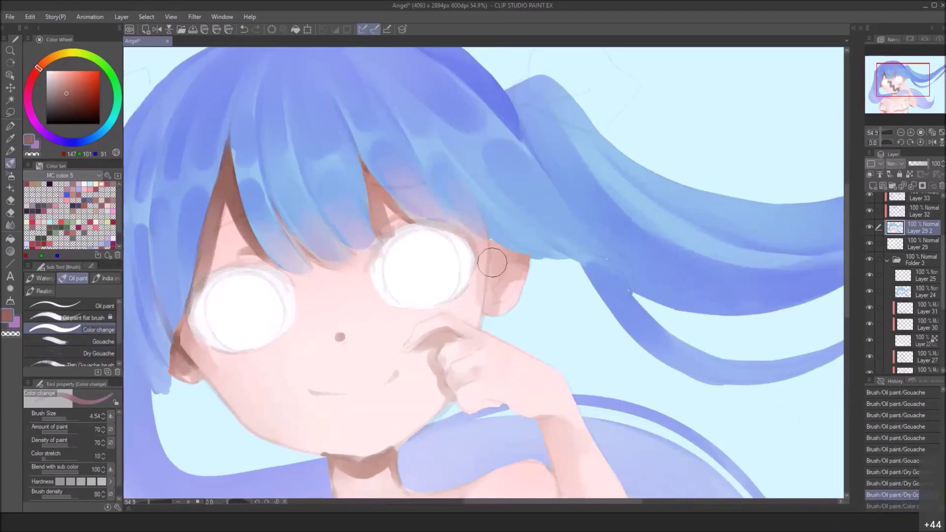
key("bracketleft")
key("bracketleft")
key("bracketleft")
key("bracketleft")
key("bracketleft")
key("bracketleft")
key("bracketleft")
key("bracketleft")
left_click_drag(491, 245, 480, 329)
left_click_drag(487, 283, 481, 327)
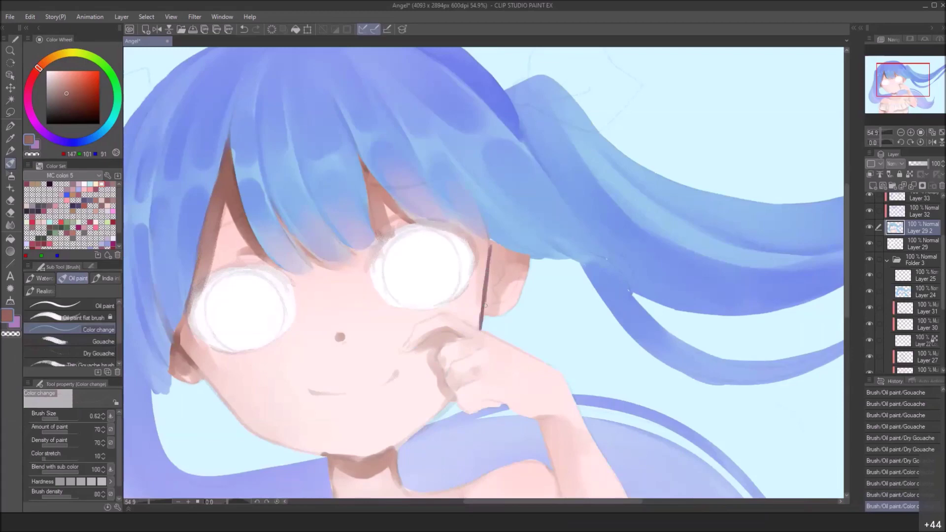
key("ctrl+z")
key("ctrl+z")
key("ctrl+z")
key("ctrl+z")
Outline the face edge from the bangs down to the hand beside the right-hand ear with dark brown Gouache at brush size 0.54
left_click(104, 341)
left_click(499, 267, "alt")
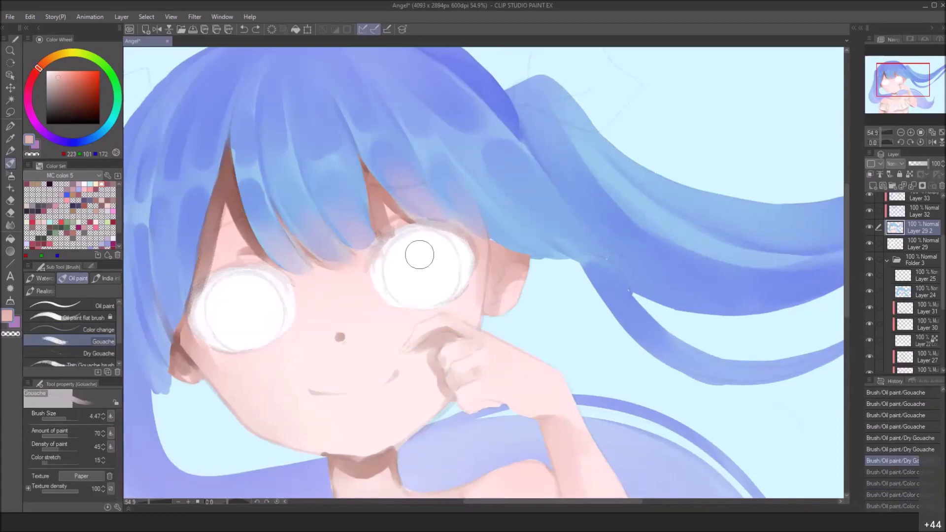
left_click(69, 104)
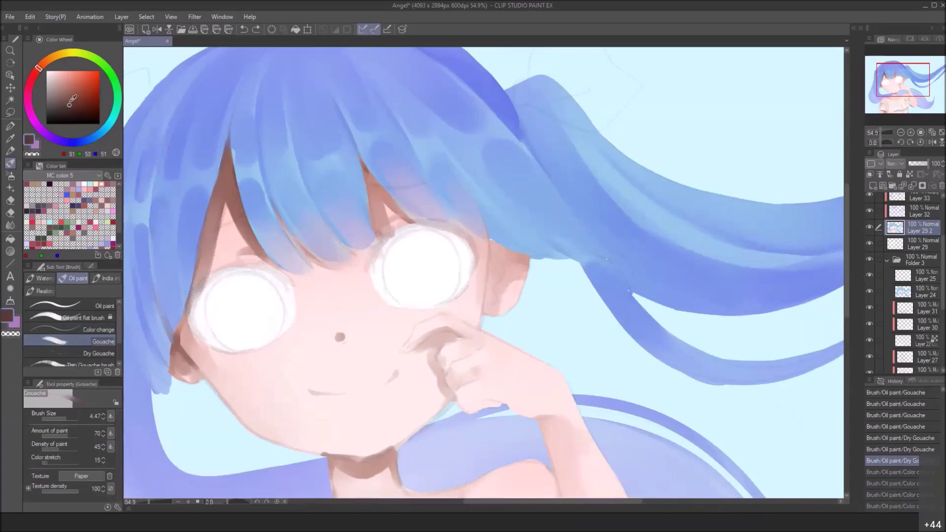
left_click_drag(472, 227, 478, 331)
left_click_drag(483, 279, 477, 329)
key("ctrl+z")
left_click_drag(487, 276, 478, 330)
mouse_move(485, 288)
left_mouse_down()
mouse_move(479, 321)
mouse_move(482, 302)
left_mouse_up()
left_click_drag(488, 264, 483, 290)
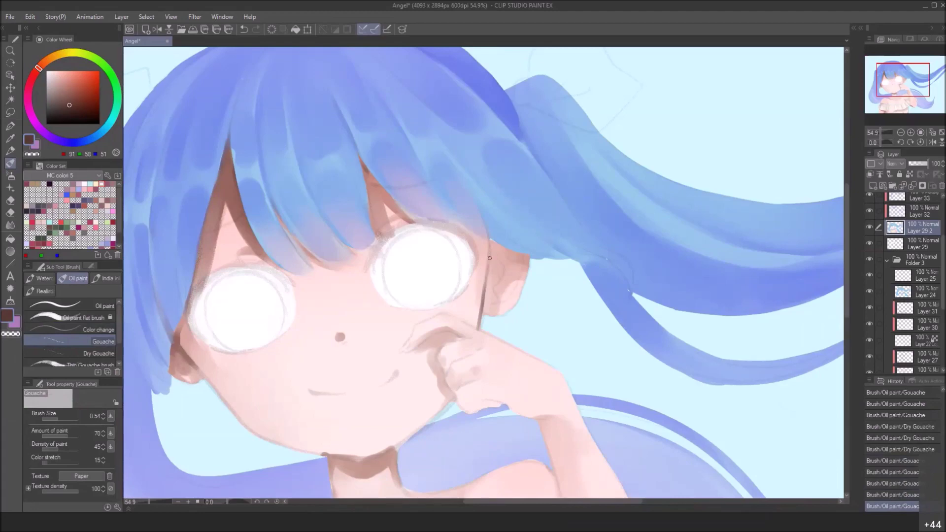
left_click_drag(489, 254, 487, 273)
left_click_drag(490, 248, 488, 267)
left_click_drag(490, 242, 488, 259)
left_click_drag(485, 230, 488, 266)
Outline the lower and outer rim of the right-hand ear in dark brown, undoing the extra stroke inside it
mouse_move(483, 313)
left_mouse_down()
mouse_move(501, 316)
mouse_move(529, 264)
mouse_move(518, 297)
mouse_move(531, 258)
left_mouse_up()
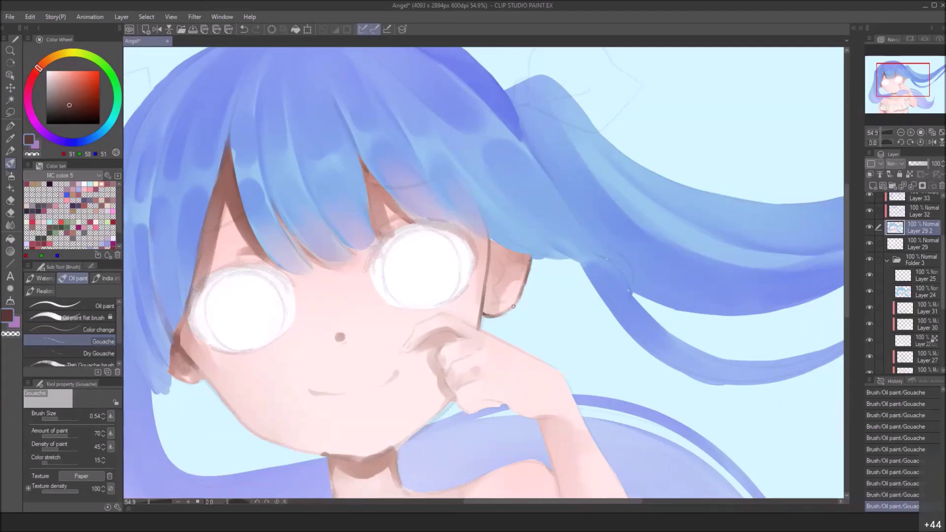
left_click_drag(485, 303, 504, 301)
key("ctrl+z")
key("ctrl+z")
Mirror the canvas view and outline the jaw in dark brown from the hand down to the chin
left_click(157, 29)
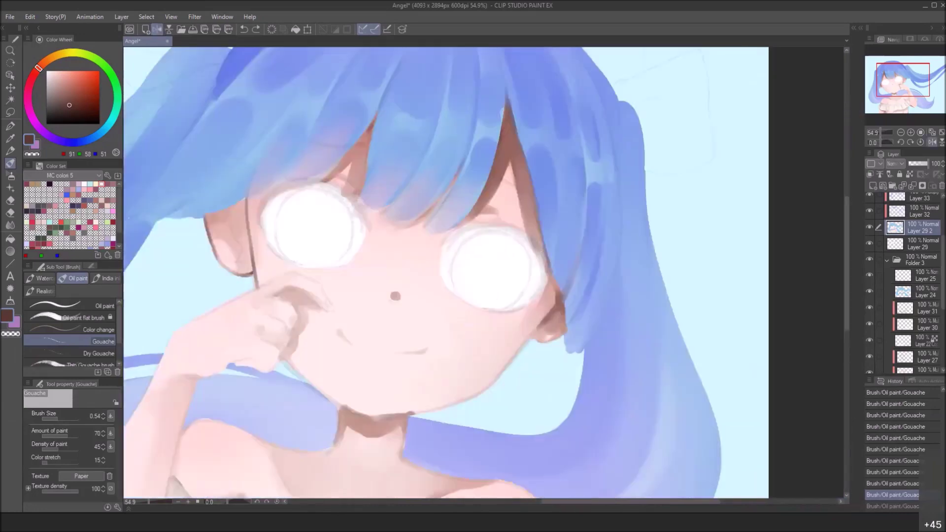
left_click_drag(286, 363, 345, 410)
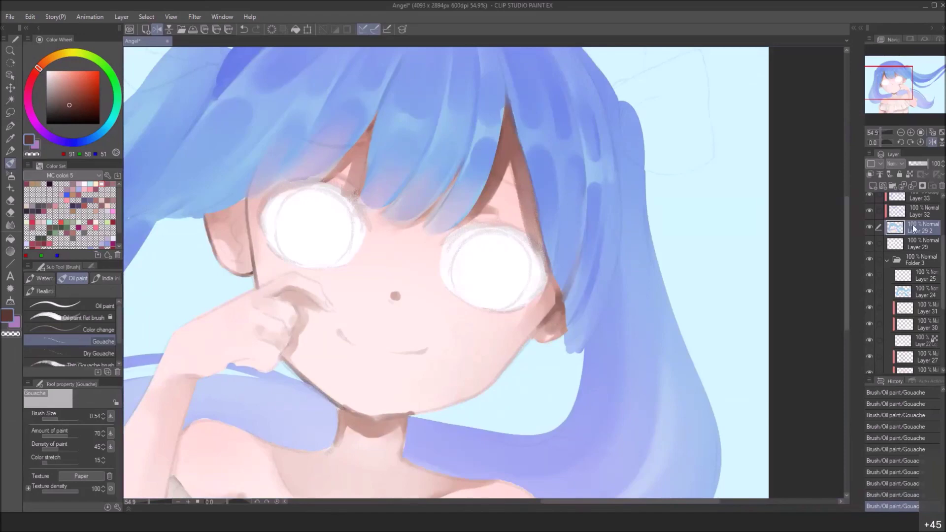
Merge Layer 33 and Layer 32 with Layer 29 2 into one layer
scroll(909, 225, "up", 2)
scroll(920, 237, "up", 1)
left_click(920, 237, "shift")
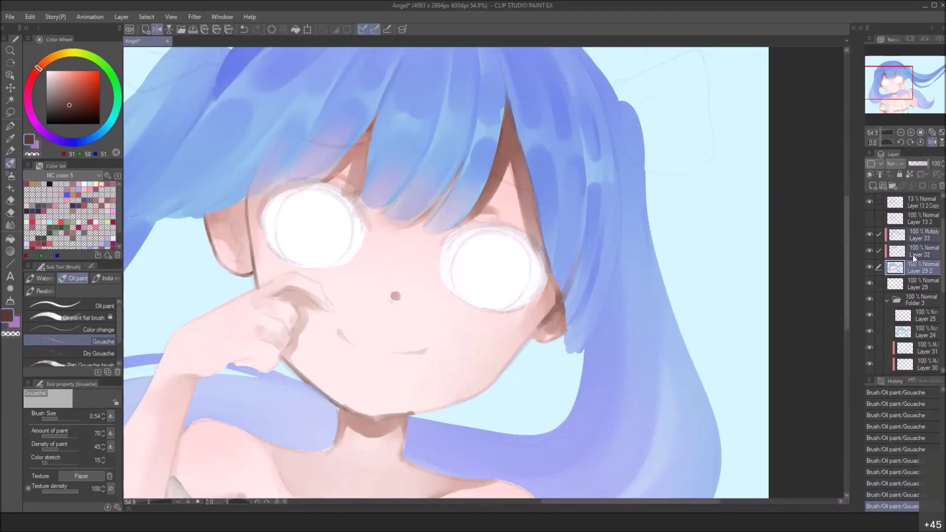
right_click(912, 256)
left_click(835, 469)
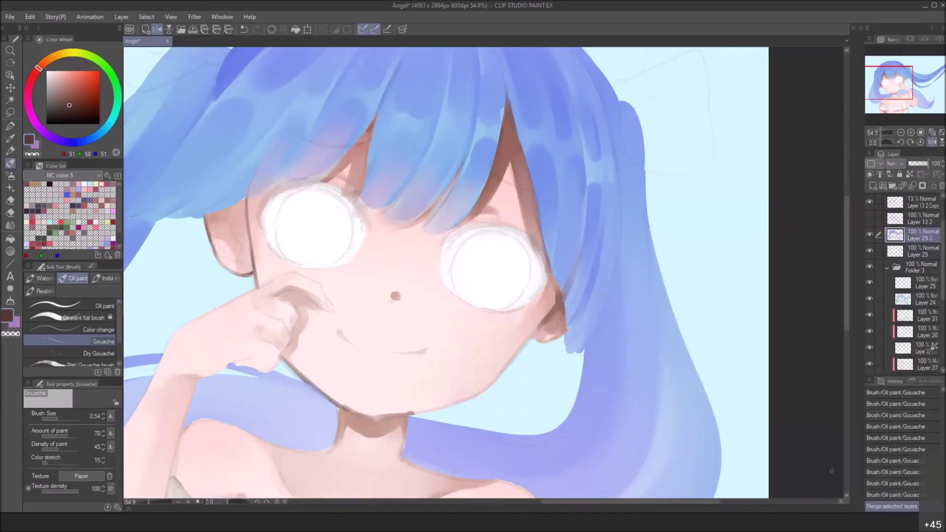
Unmirror the canvas view and outline the upper jaw below the left-hand ear in dark brown, redoing the first strokes
left_click(160, 29)
left_click_drag(655, 390, 434, 363)
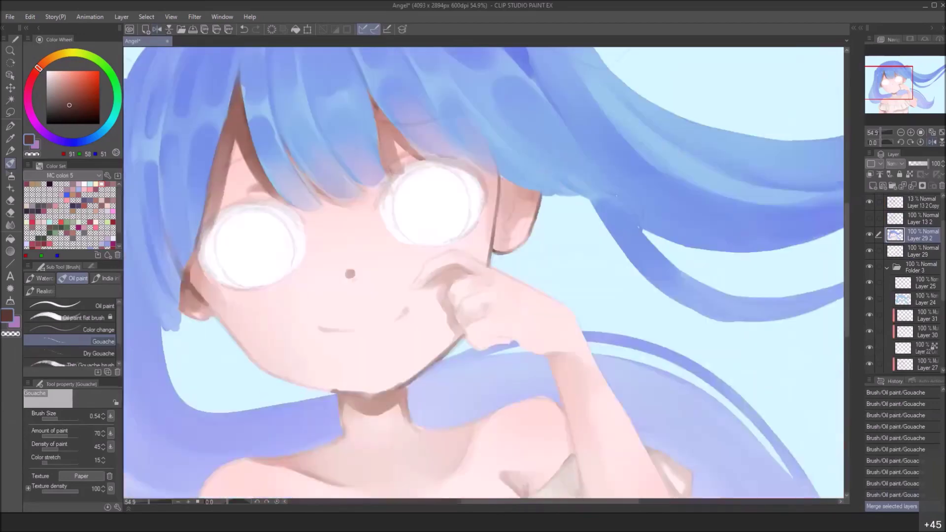
left_click_drag(215, 317, 231, 341)
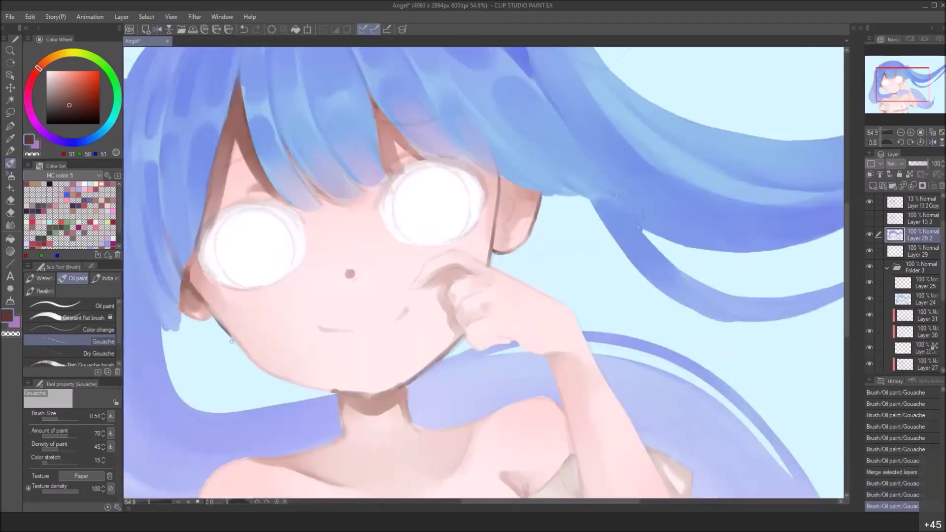
key("ctrl+z")
key("ctrl+z")
key("ctrl+z")
left_click_drag(205, 304, 252, 361)
left_click_drag(239, 345, 252, 362)
Rotate the canvas to extend the dark outline along the left cheek, jaw and earlobe, and reset the rotation
left_click_drag(226, 501, 232, 500)
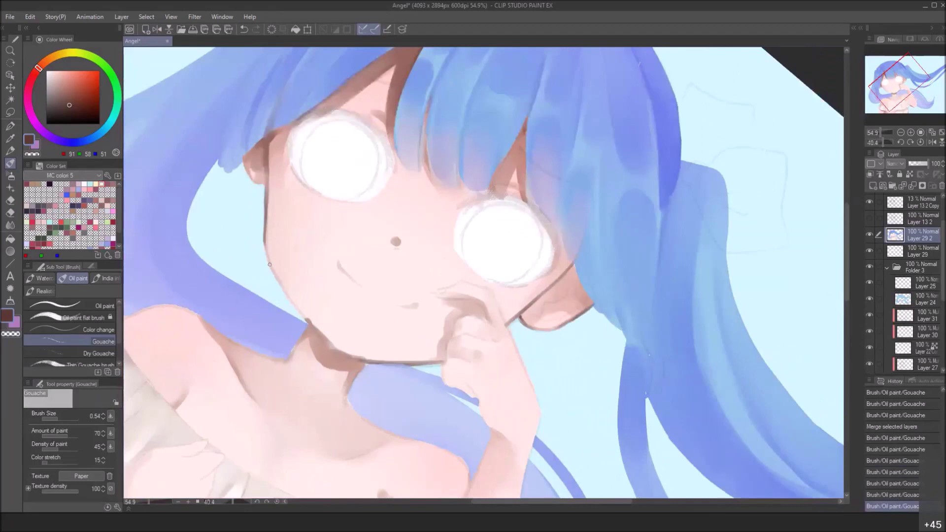
mouse_move(266, 242)
left_mouse_down()
mouse_move(309, 324)
mouse_move(302, 313)
left_mouse_up()
key("ctrl+z")
left_click_drag(266, 223, 265, 236)
mouse_move(267, 187)
left_mouse_down()
mouse_move(266, 196)
mouse_move(244, 161)
left_mouse_up()
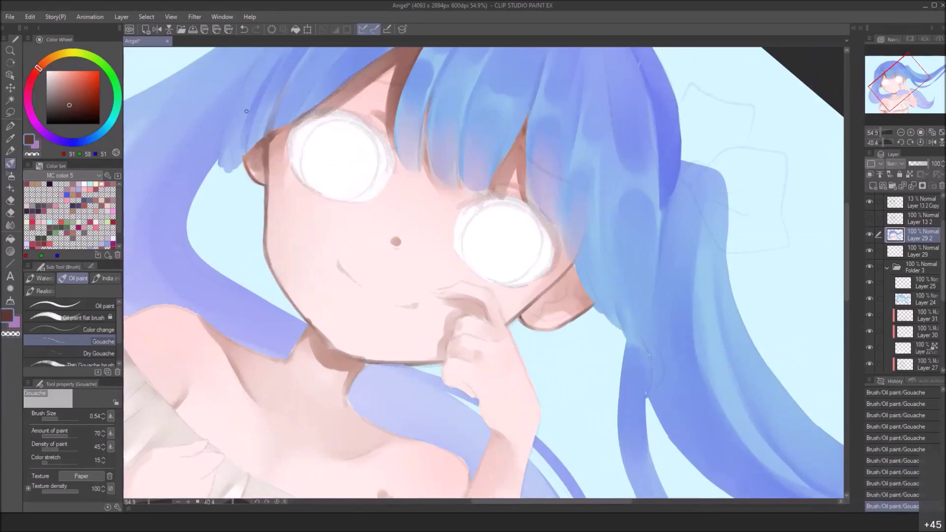
left_click_drag(463, 308, 493, 346)
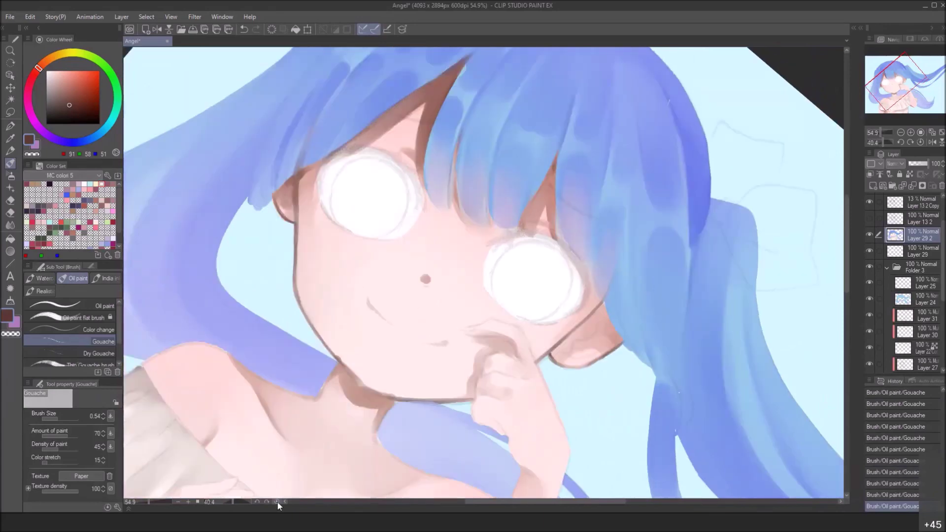
left_click(277, 502)
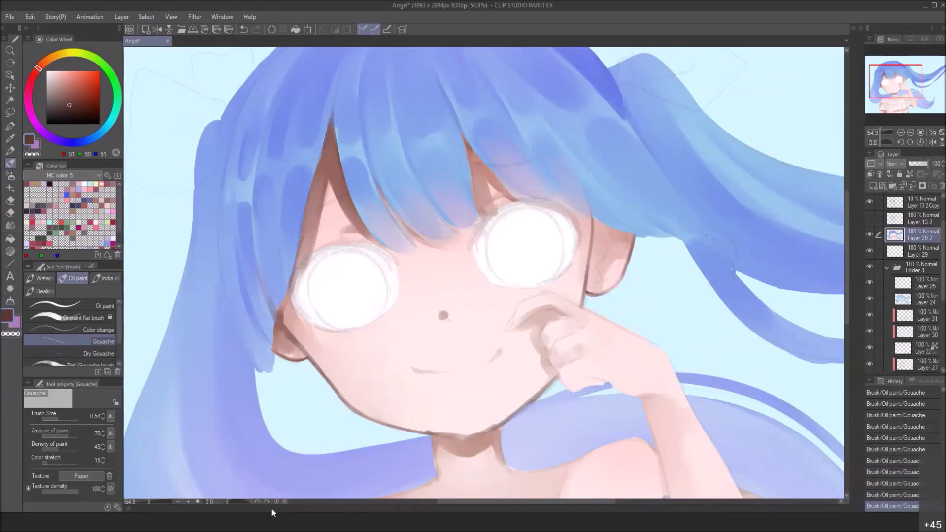
Undo the accidental layer move and soften the chin outline above the neck with sampled pale pink Gouache at brush size 1.28
left_click_drag(443, 402, 232, 290)
left_click(231, 290, "alt")
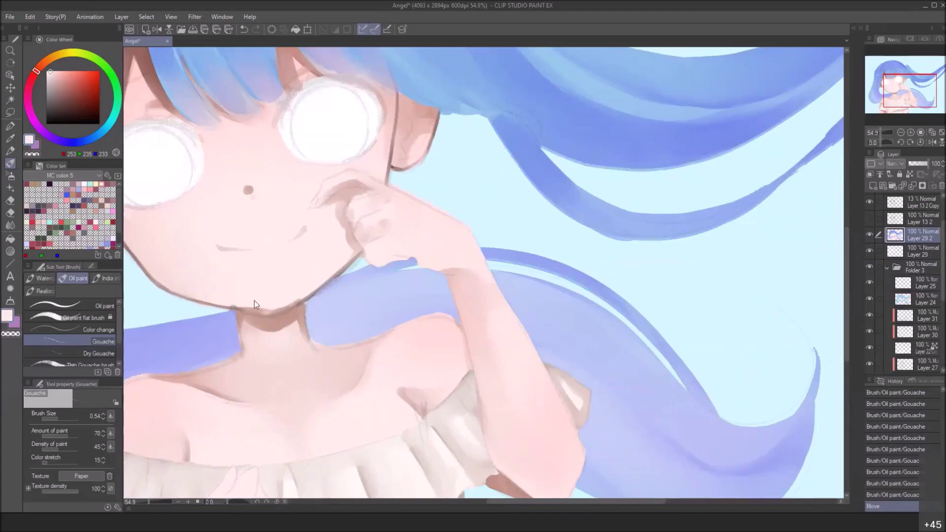
key("ctrl+z")
left_click_drag(262, 234, 299, 240)
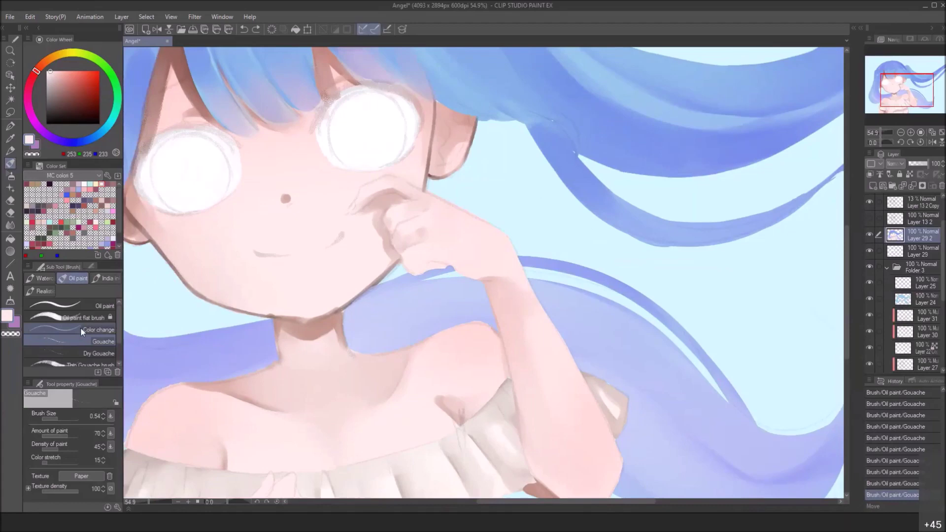
key("]")
key("]")
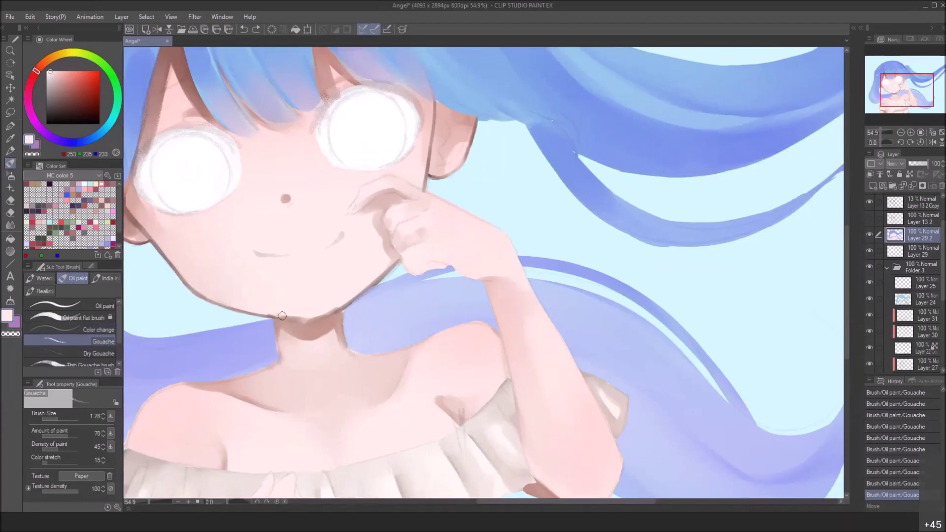
left_click_drag(276, 313, 299, 318)
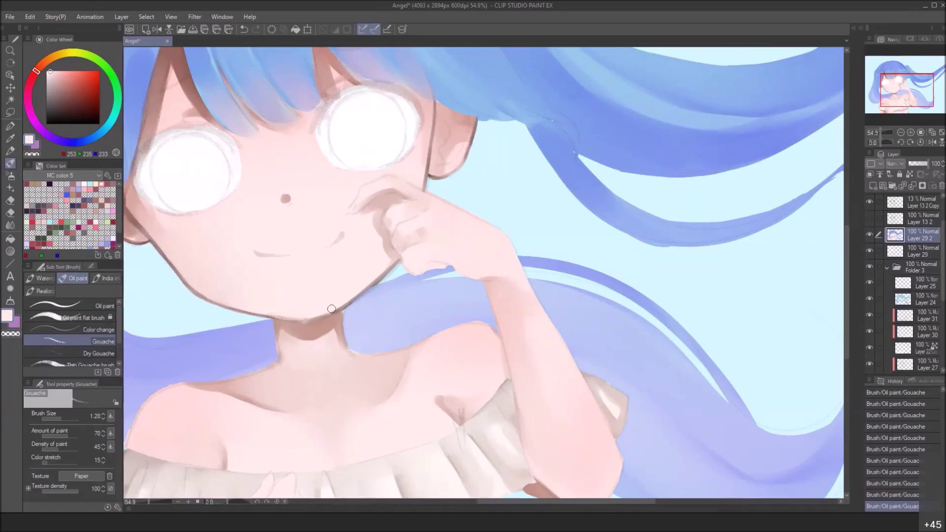
Blend the left face edge and the shadows beneath the bangs with Gouache strokes at brush size 1.69
left_click_drag(395, 185, 458, 274)
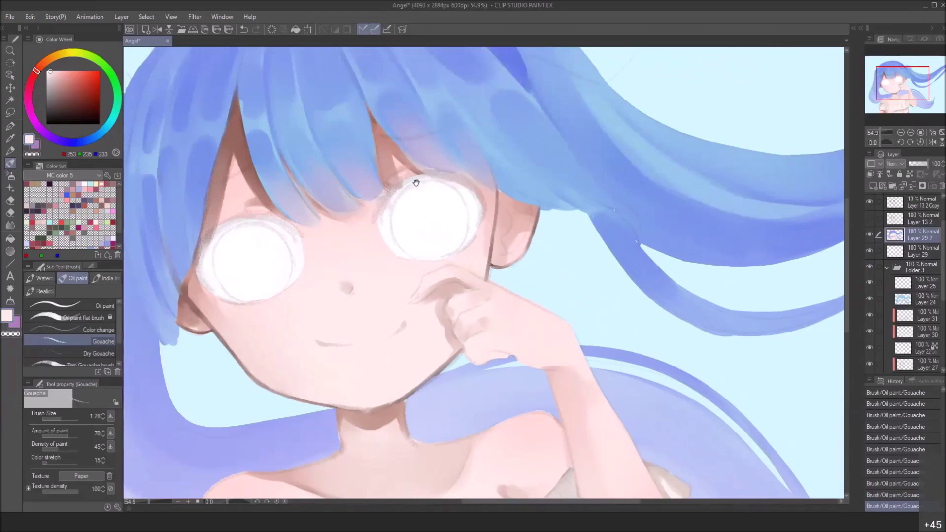
left_click_drag(417, 183, 444, 239)
key("bracketright")
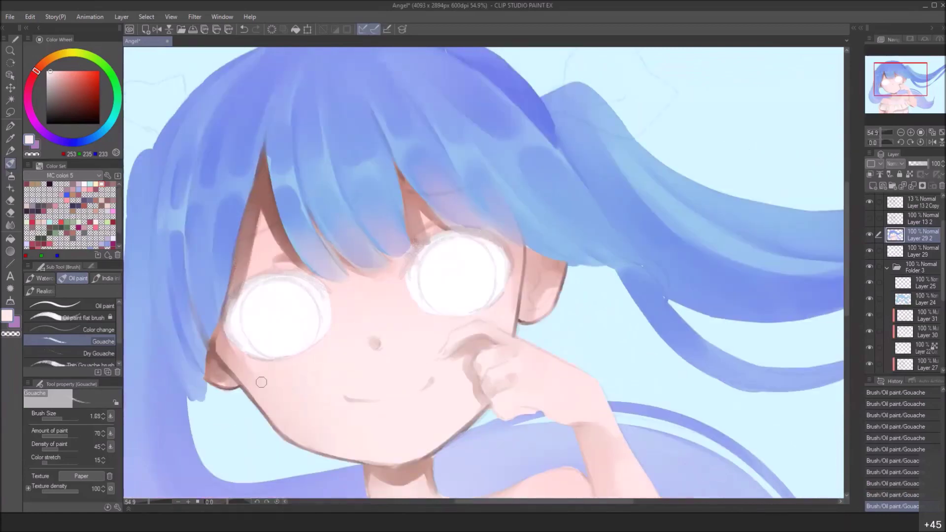
left_click_drag(221, 341, 247, 380)
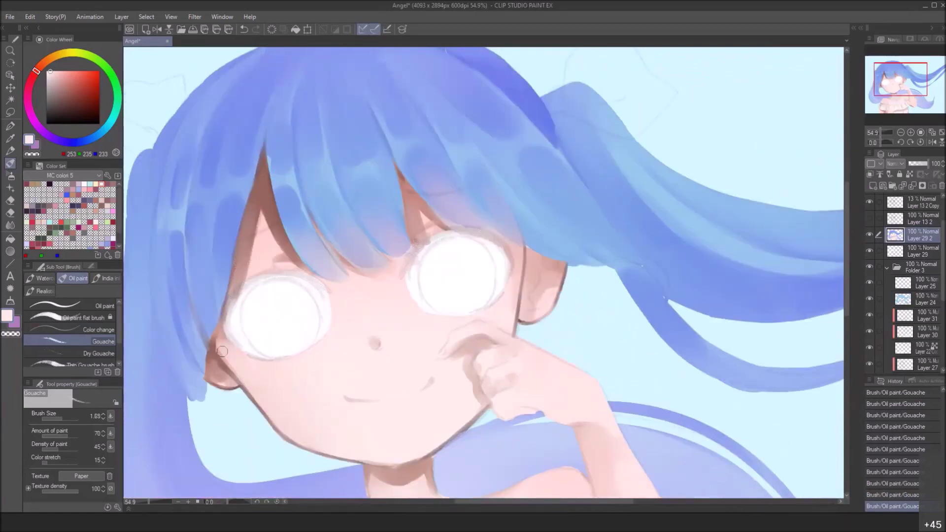
mouse_move(216, 337)
left_mouse_down()
mouse_move(222, 346)
mouse_move(239, 251)
left_mouse_up()
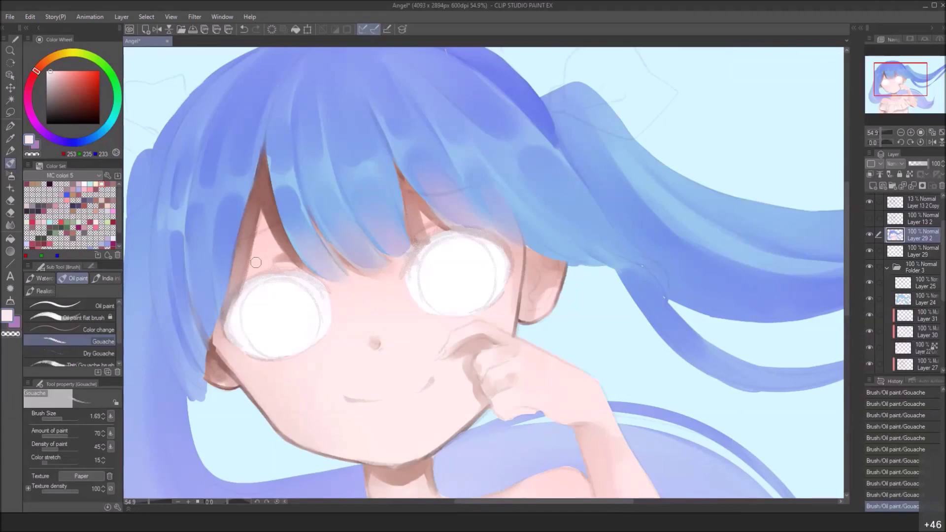
left_click_drag(250, 235, 246, 251)
mouse_move(254, 198)
left_mouse_down()
mouse_move(238, 254)
mouse_move(249, 246)
mouse_move(294, 261)
left_mouse_up()
left_click_drag(272, 219, 295, 260)
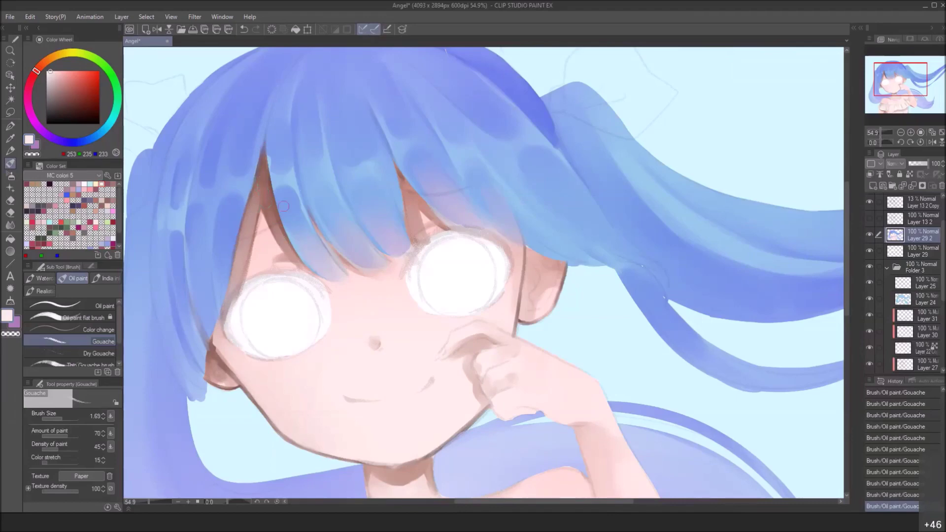
Rotate the canvas and shade the bang strand above the right-hand eye and the inner ear with sampled brown at brush size 1.12
scroll(284, 206, "down", 3)
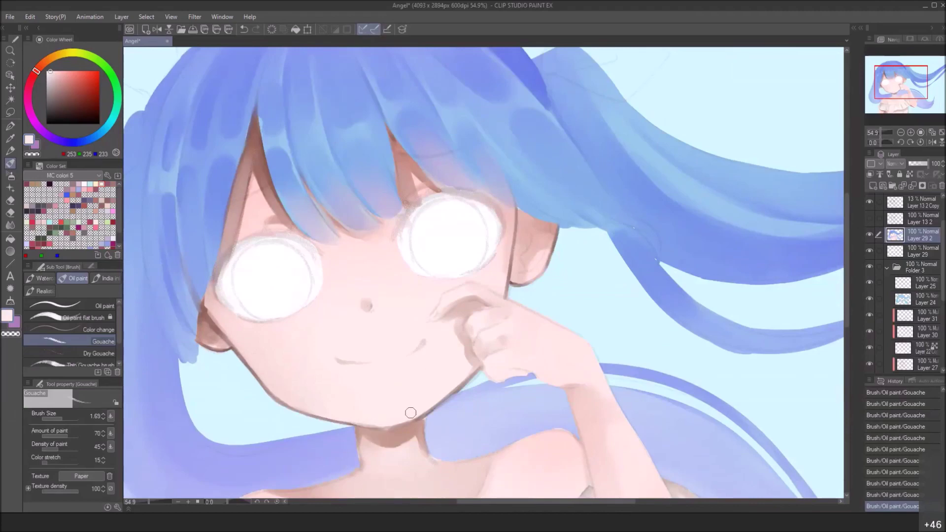
mouse_move(539, 323)
left_mouse_down()
mouse_move(478, 362)
mouse_move(463, 344)
left_mouse_up()
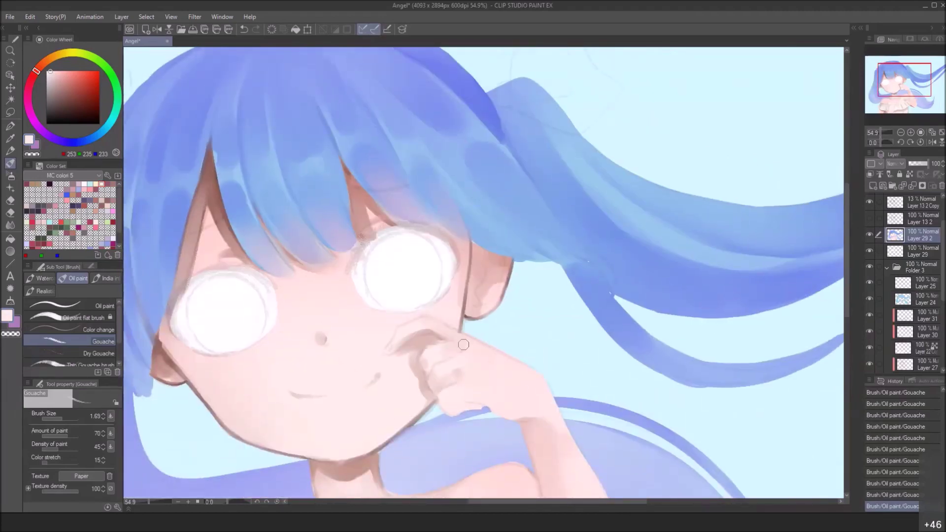
left_click(211, 167, "alt")
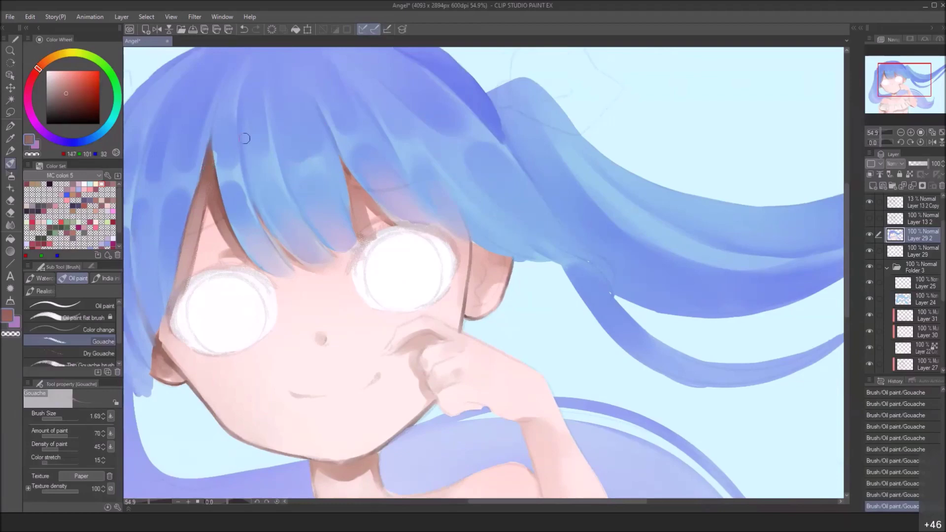
left_click_drag(528, 229, 496, 252)
key("[")
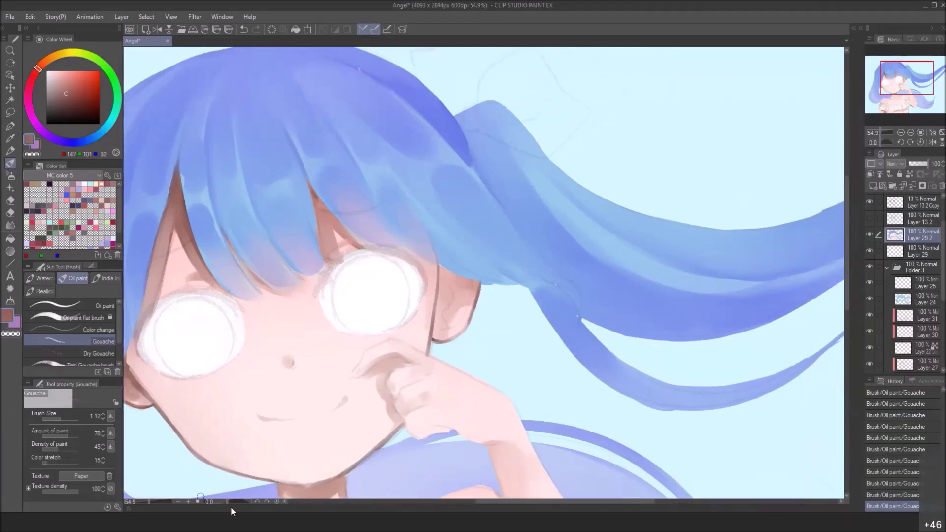
left_click(227, 501)
left_click_drag(228, 499, 233, 501)
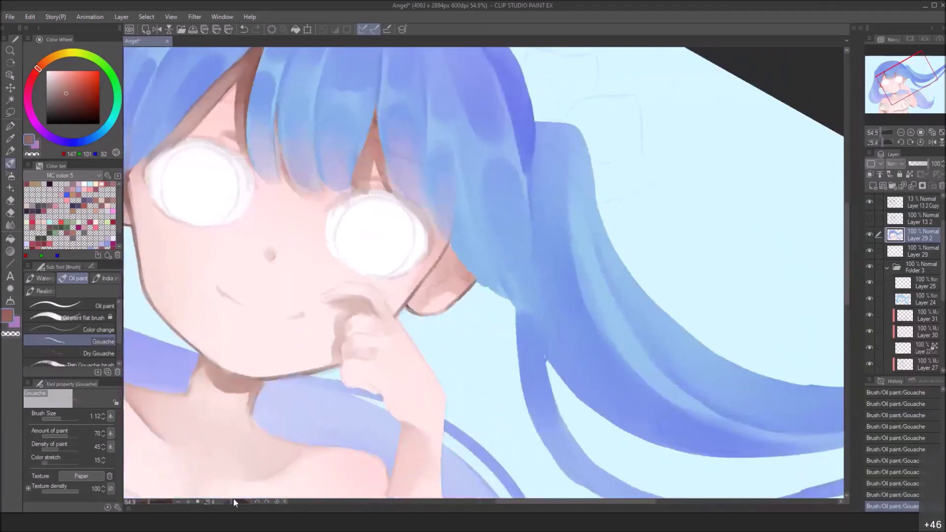
mouse_move(418, 207)
left_mouse_down()
mouse_move(392, 236)
mouse_move(386, 127)
mouse_move(389, 142)
left_mouse_up()
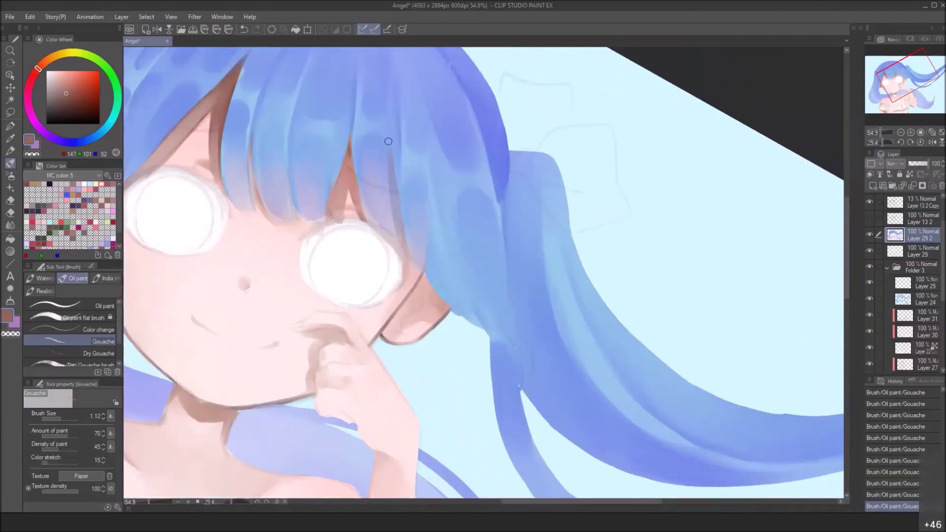
mouse_move(418, 269)
left_mouse_down()
mouse_move(421, 286)
mouse_move(447, 305)
mouse_move(411, 297)
mouse_move(421, 286)
left_mouse_up()
mouse_move(401, 329)
left_mouse_down()
mouse_move(425, 323)
mouse_move(402, 309)
mouse_move(397, 316)
left_mouse_up()
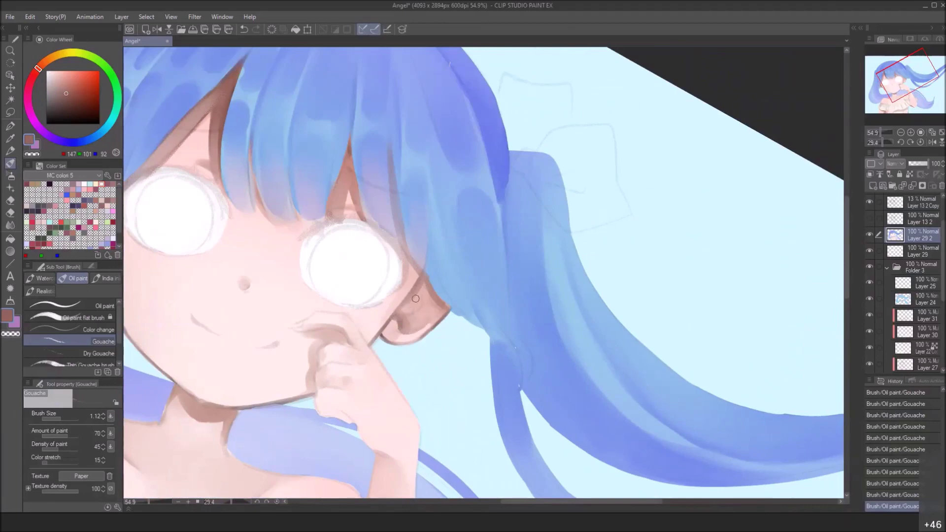
Reset the rotation and outline both sides of the neck and the chin's underside with dark brown (RGB 84, 42, 34) Gouache at brush size 0.39
left_click(277, 501)
left_click_drag(586, 367, 443, 283)
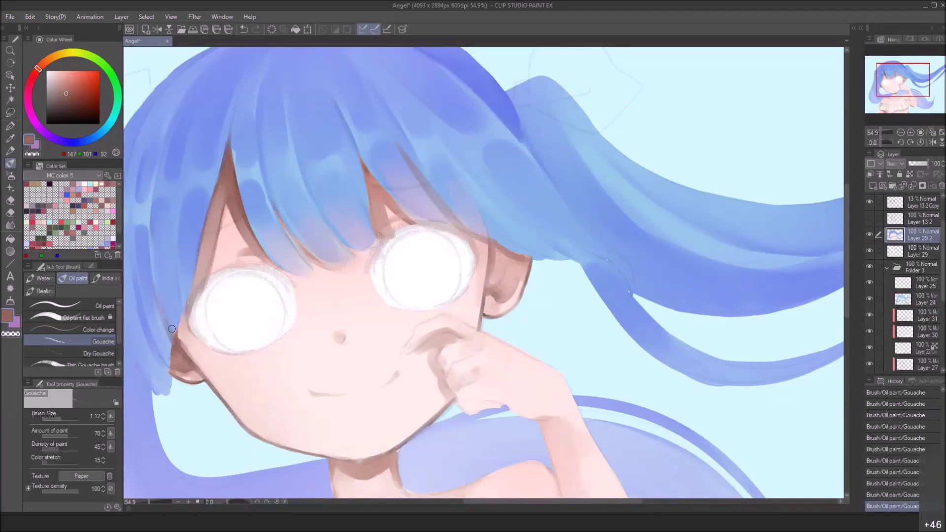
left_click_drag(349, 421, 292, 288)
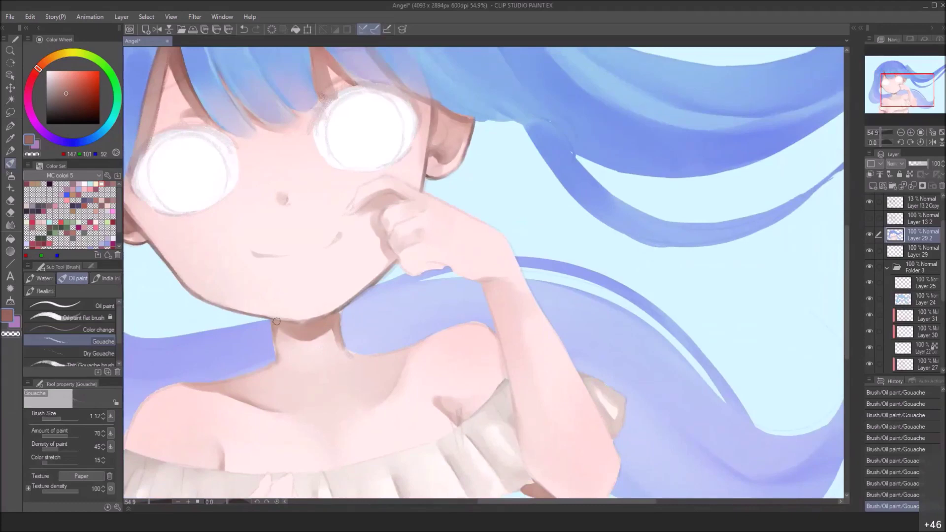
key("[")
key("[")
key("[")
left_click_drag(270, 325, 276, 358)
left_click_drag(340, 313, 346, 348)
left_click(83, 100)
left_click_drag(83, 100, 77, 106)
left_click_drag(273, 318, 292, 321)
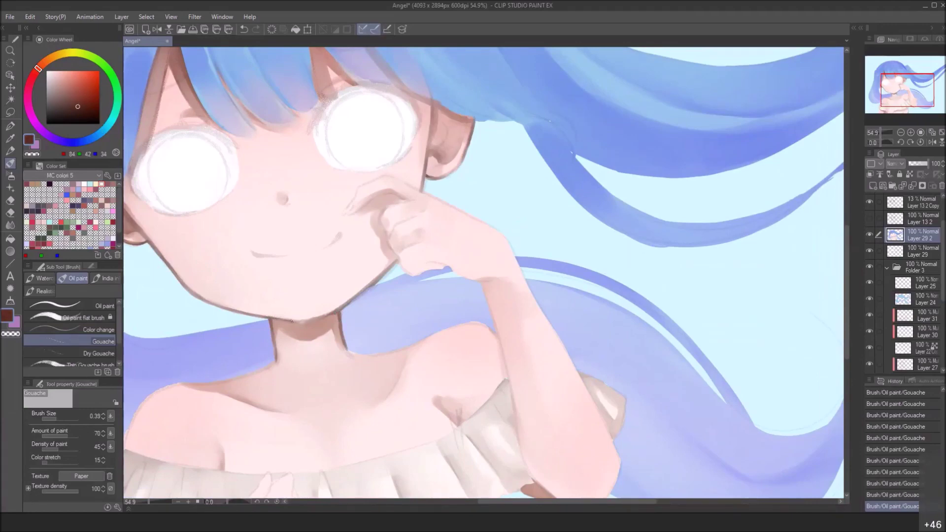
Rotate the canvas to darken the chin outline where it meets the neck, and reset the rotation
left_click_drag(584, 142, 675, 191)
left_click_drag(226, 501, 222, 501)
left_click_drag(501, 320, 432, 234)
mouse_move(408, 302)
left_mouse_down()
mouse_move(391, 320)
mouse_move(403, 313)
left_mouse_up()
left_click_drag(420, 282, 412, 294)
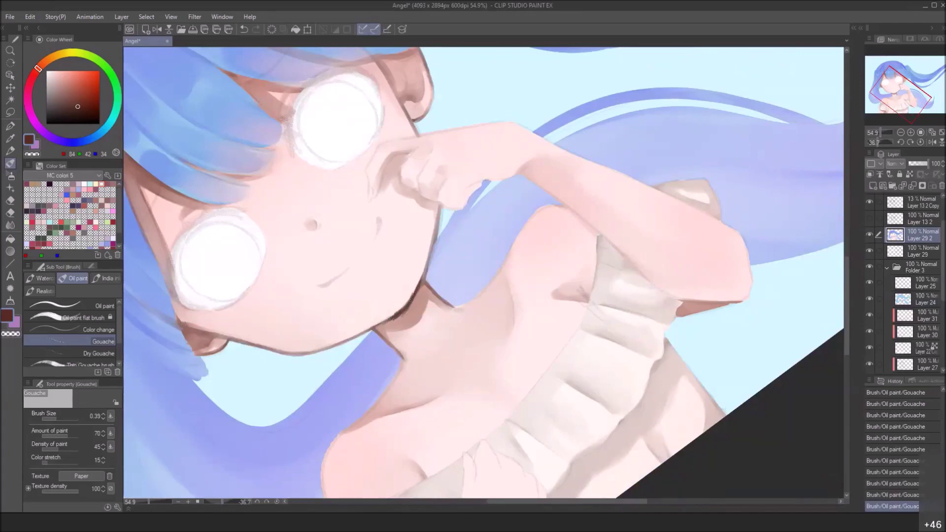
left_click_drag(425, 261, 417, 282)
left_click_drag(401, 308, 381, 325)
left_click(277, 501)
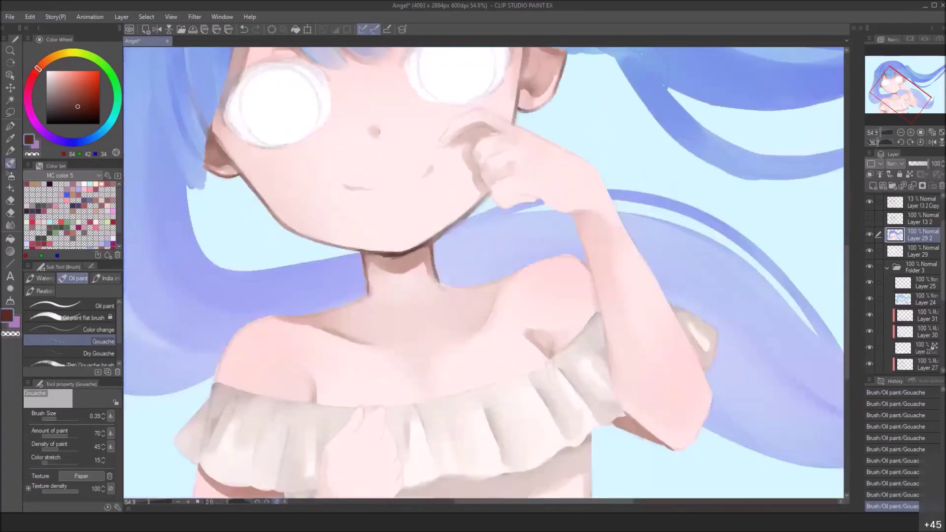
Add dark brown Gouache strokes to the shadow directly beneath the chin with a slightly larger brush
left_click_drag(377, 237, 377, 308)
mouse_move(320, 311)
left_mouse_down()
mouse_move(324, 327)
mouse_move(326, 307)
left_mouse_up()
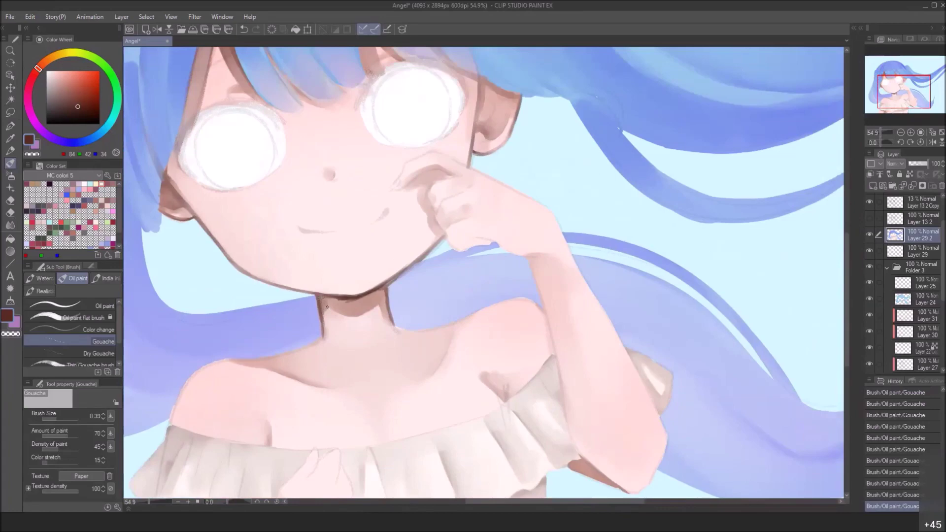
key("]")
left_click_drag(326, 301, 356, 301)
Deepen and soften the neck shadow under the chin with Transparent watercolor at brush size 1.89
left_click(42, 278)
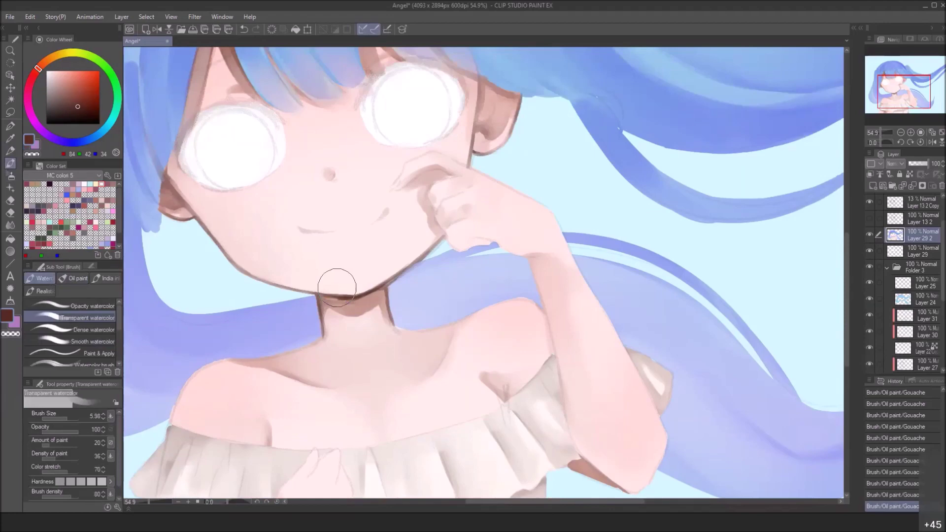
key("[")
key("[")
key("[")
left_click_drag(340, 301, 364, 306)
mouse_move(364, 298)
left_mouse_down()
mouse_move(340, 310)
mouse_move(353, 309)
left_mouse_up()
mouse_move(353, 309)
left_mouse_down()
mouse_move(374, 301)
mouse_move(362, 306)
left_mouse_up()
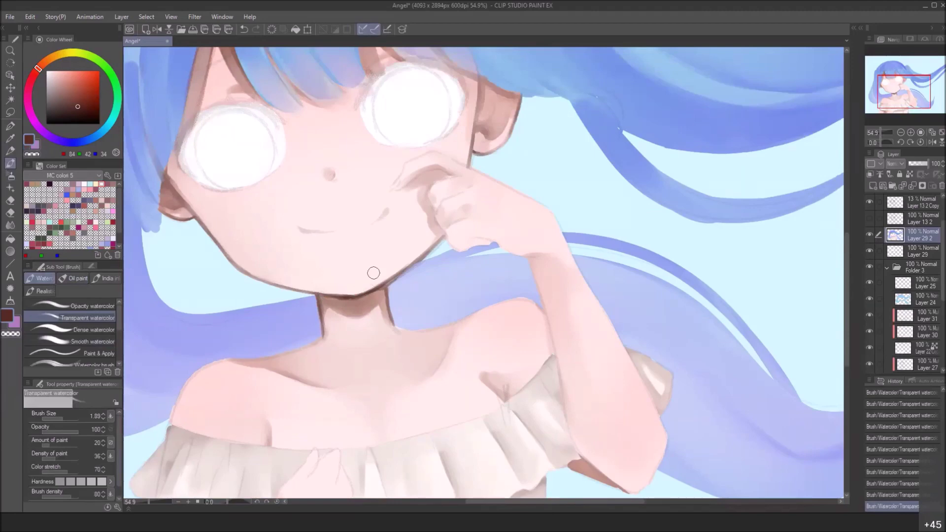
left_click_drag(335, 222, 335, 353)
mouse_move(384, 304)
left_mouse_down()
mouse_move(353, 252)
mouse_move(382, 291)
left_mouse_up()
scroll(385, 325, "down", 4)
scroll(389, 286, "up", 1)
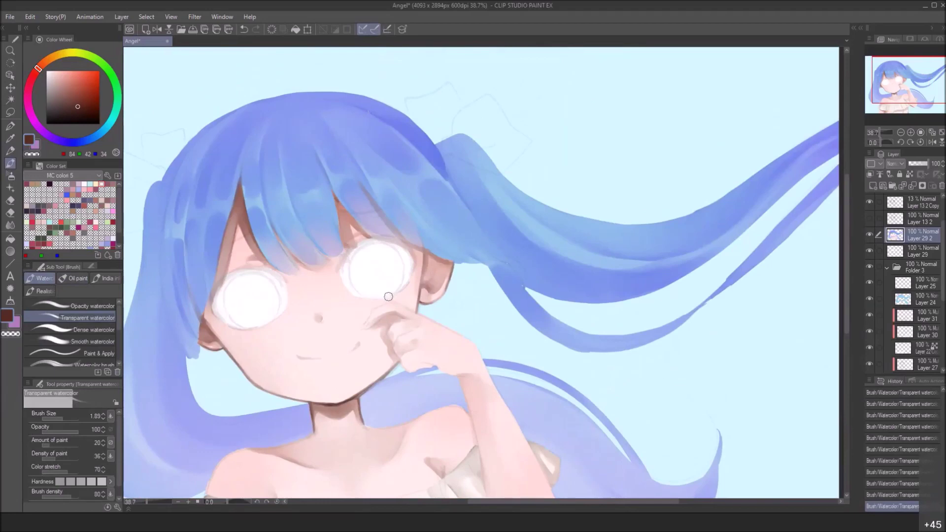
left_click_drag(381, 369, 376, 315)
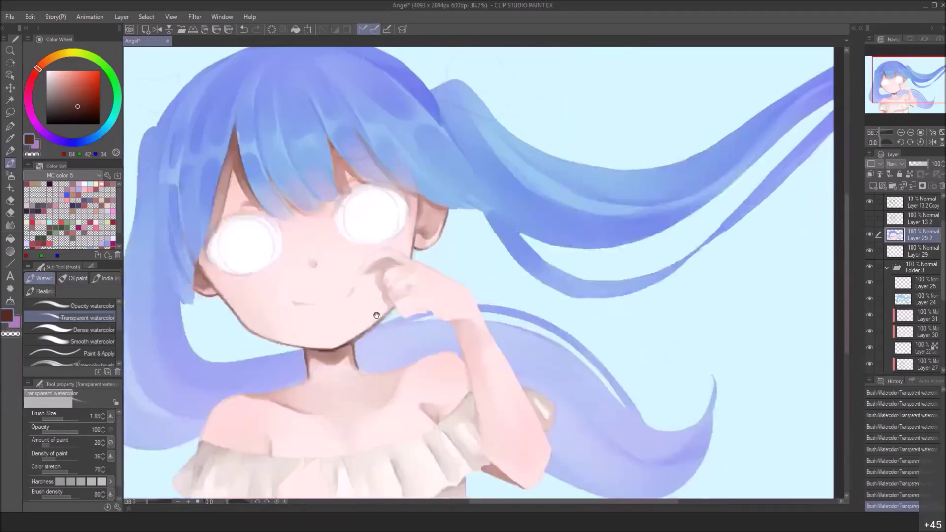
scroll(376, 295, "down", 2)
Pick a very dark brown (RGB 60, 39, 35), add a raster layer above Layer 29 2, and rotate the canvas toward the right-hand eye
left_click(61, 102)
left_click_drag(62, 103, 71, 108)
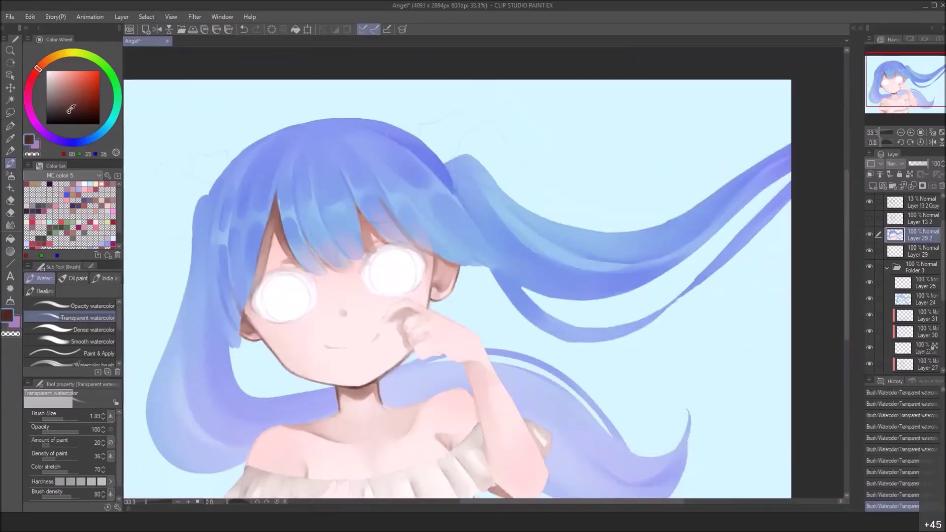
left_click(875, 184)
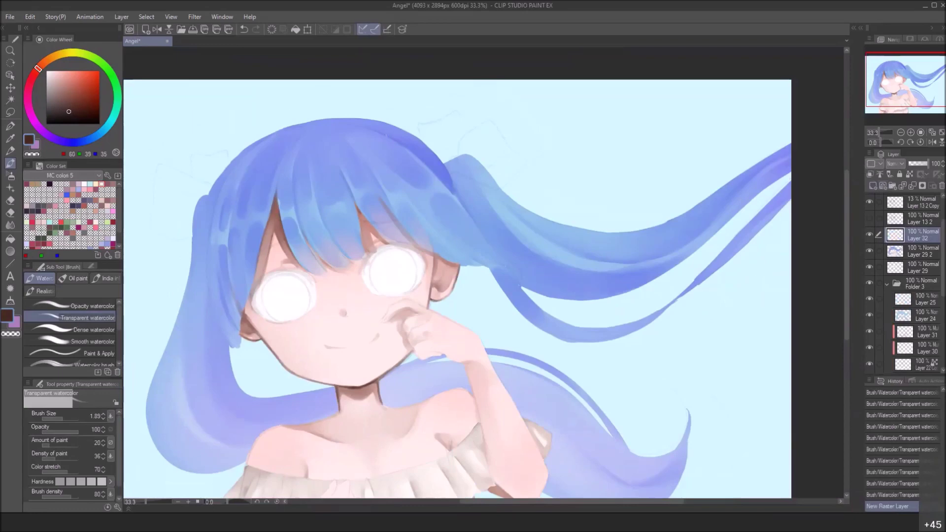
scroll(385, 307, "up", 3)
left_click_drag(385, 307, 363, 323)
left_click_drag(228, 501, 233, 503)
left_click_drag(415, 262, 420, 308)
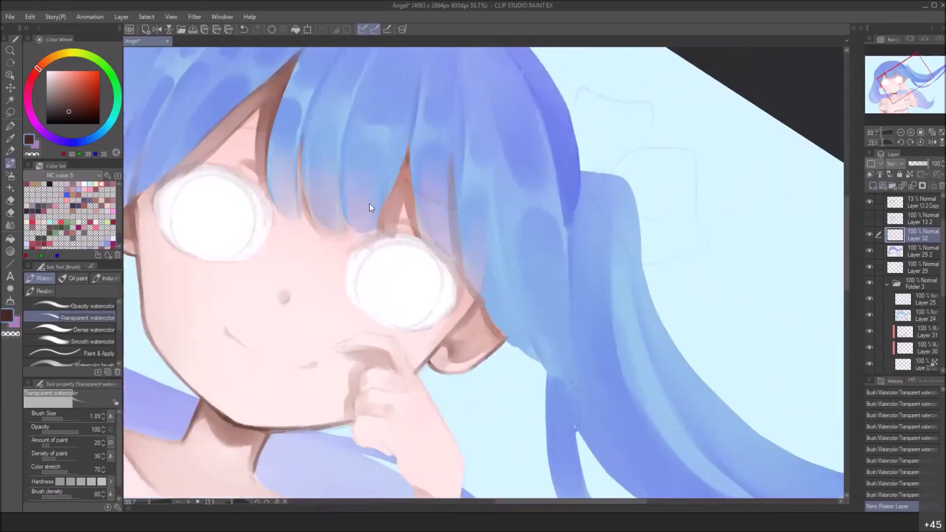
mouse_move(422, 239)
left_mouse_down()
mouse_move(356, 242)
mouse_move(448, 272)
left_mouse_up()
key("ctrl+z")
key("ctrl+z")
key("ctrl+z")
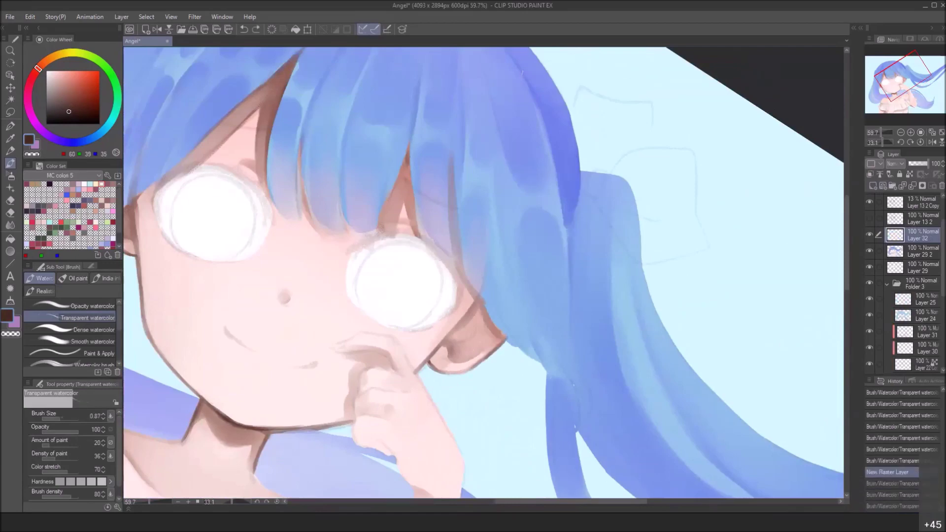
Paint the upper lash line of the right-hand eye with dark brown Gouache at brush size 1.06, and reset the rotation
key("p")
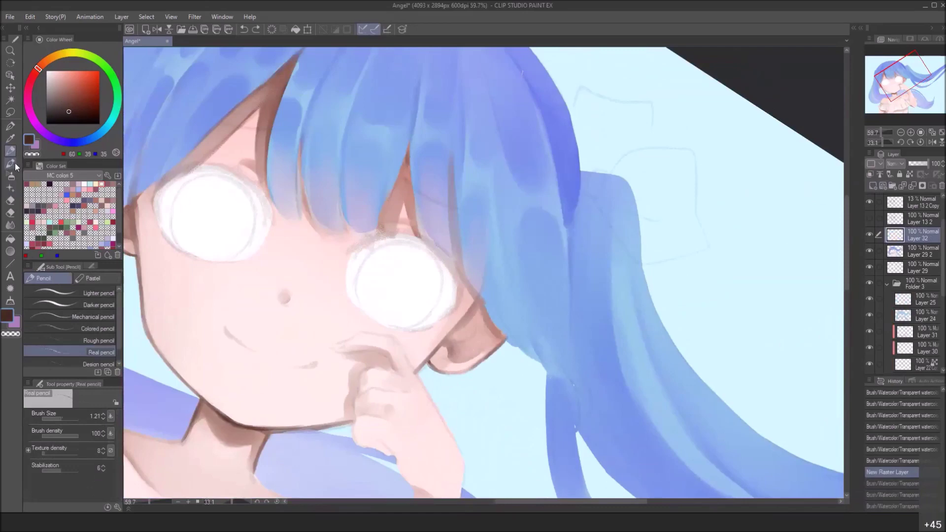
left_click(11, 162)
left_click(77, 278)
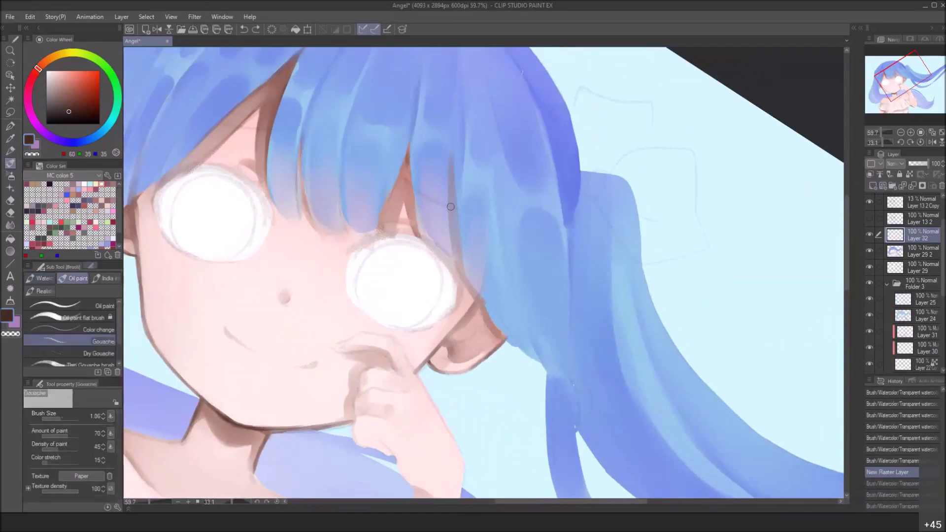
mouse_move(363, 240)
left_mouse_down()
mouse_move(425, 243)
mouse_move(447, 263)
mouse_move(448, 278)
left_mouse_up()
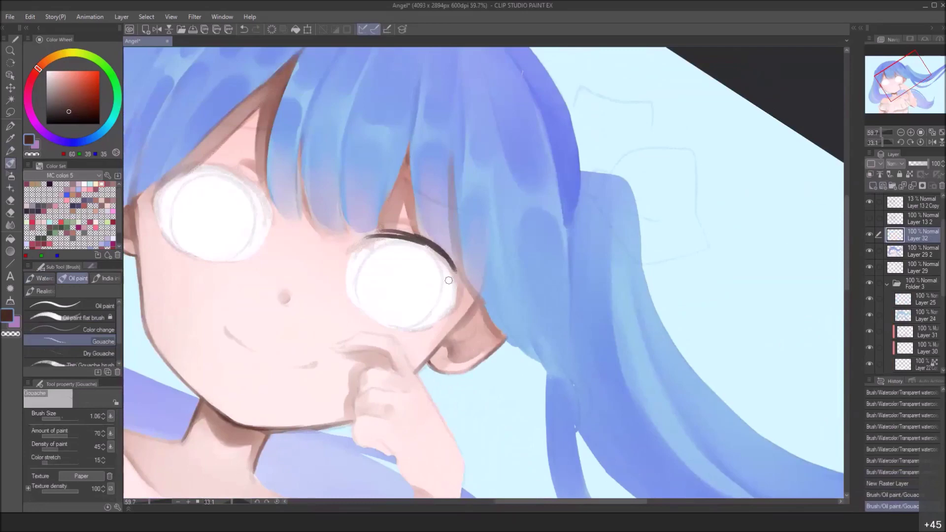
mouse_move(427, 242)
left_mouse_down()
mouse_move(454, 282)
mouse_move(419, 243)
mouse_move(457, 295)
left_mouse_up()
mouse_move(443, 257)
left_mouse_down()
mouse_move(455, 295)
mouse_move(442, 316)
left_mouse_up()
mouse_move(451, 276)
left_mouse_down()
mouse_move(442, 317)
mouse_move(559, 306)
left_mouse_up()
left_click(277, 501)
Thicken the lash arc and extend its inner and outer ends down the sides of the right-hand eye
mouse_move(509, 255)
left_mouse_down()
mouse_move(447, 282)
mouse_move(456, 265)
mouse_move(434, 311)
left_mouse_up()
left_click_drag(457, 267, 433, 308)
mouse_move(473, 254)
left_mouse_down()
mouse_move(434, 315)
mouse_move(438, 307)
left_mouse_up()
mouse_move(503, 254)
left_mouse_down()
mouse_move(443, 283)
mouse_move(506, 254)
mouse_move(516, 261)
left_mouse_up()
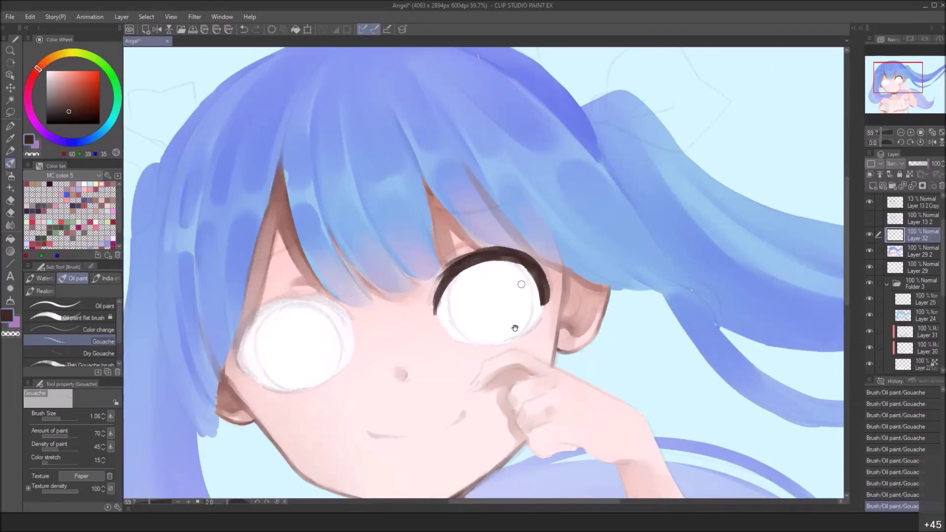
left_click_drag(514, 327, 374, 377)
left_click_drag(356, 307, 402, 340)
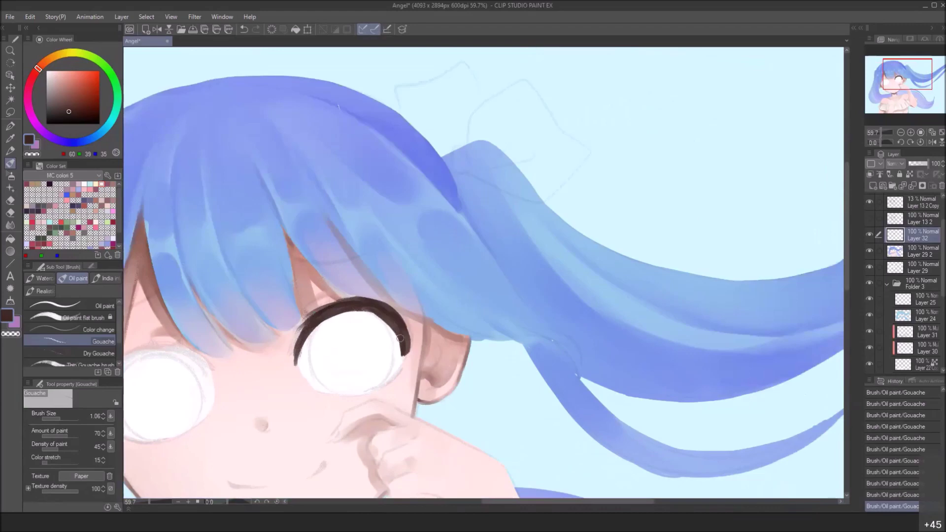
left_click_drag(368, 312, 399, 333)
left_click_drag(366, 295, 422, 206)
left_click_drag(362, 243, 351, 280)
mouse_move(359, 241)
left_mouse_down()
mouse_move(353, 279)
mouse_move(347, 262)
mouse_move(356, 266)
left_mouse_up()
Refine the inner end of the lash line with smaller Gouache strokes and smooth it with Gouache blender at size 1.52
key("bracketleft")
key("bracketleft")
key("bracketleft")
key("bracketleft")
key("bracketleft")
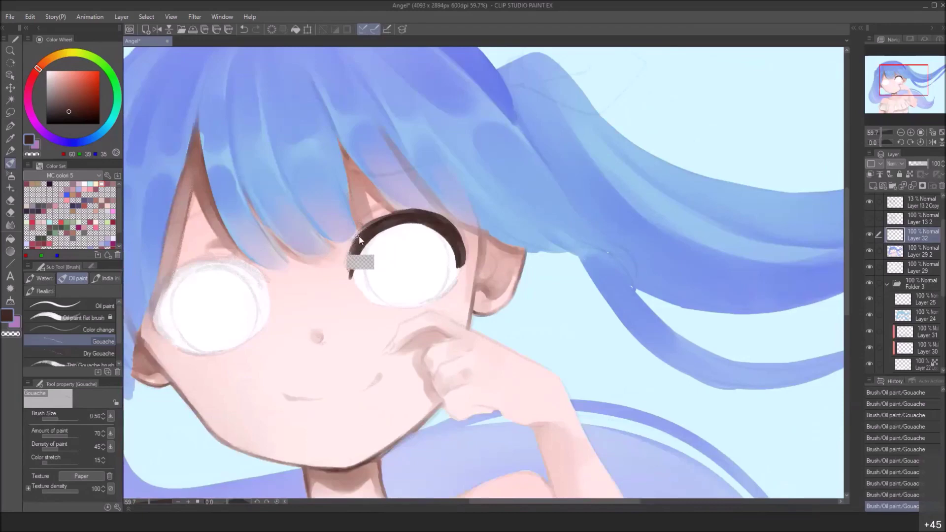
key("bracketright")
scroll(118, 340, "down", 2)
left_click(115, 349)
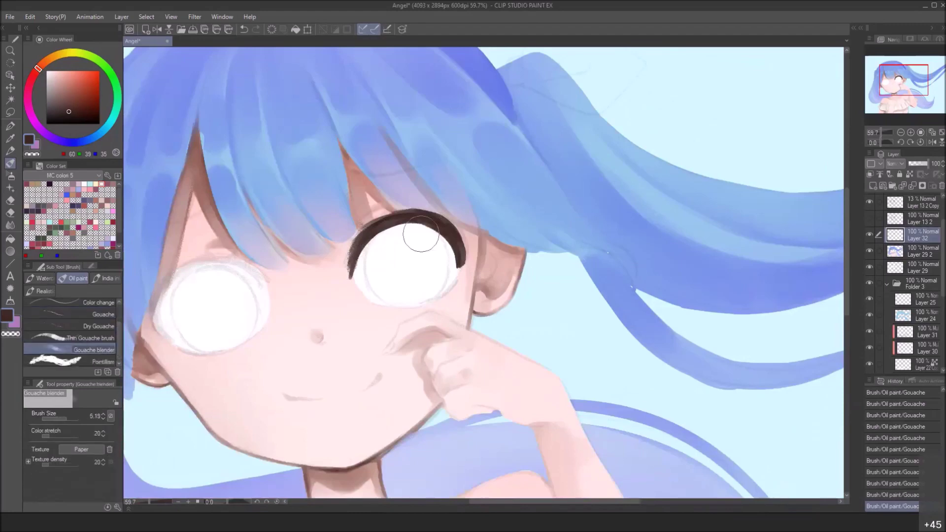
left_click_drag(353, 257, 379, 228)
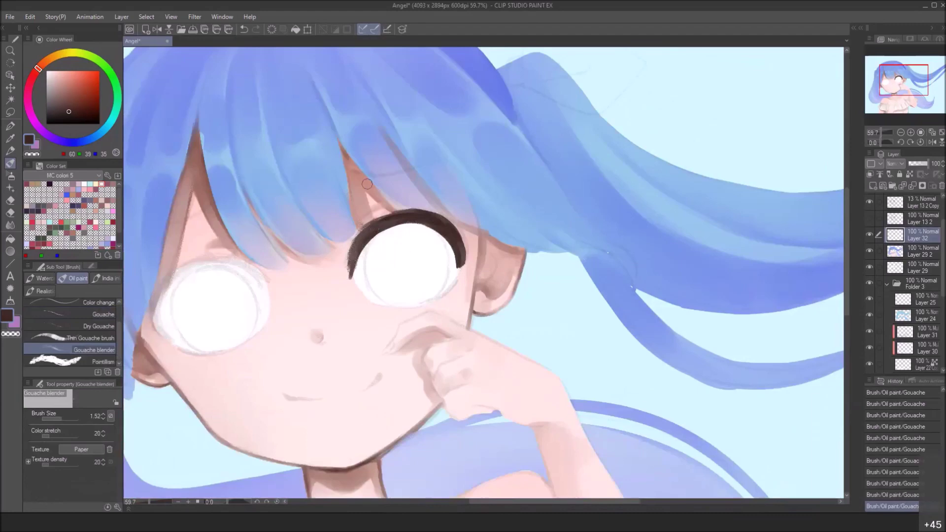
Check the portrait mirrored, restore the view, and soften the lash line's ends and inner edge with Transparent watercolor at brush size 1.28
left_click(52, 276)
left_click_drag(498, 256, 480, 270)
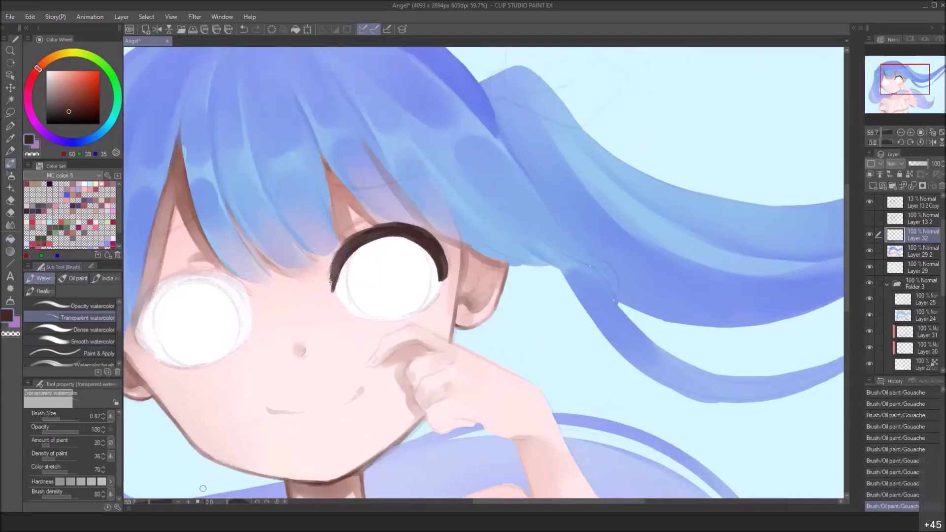
left_click(155, 30)
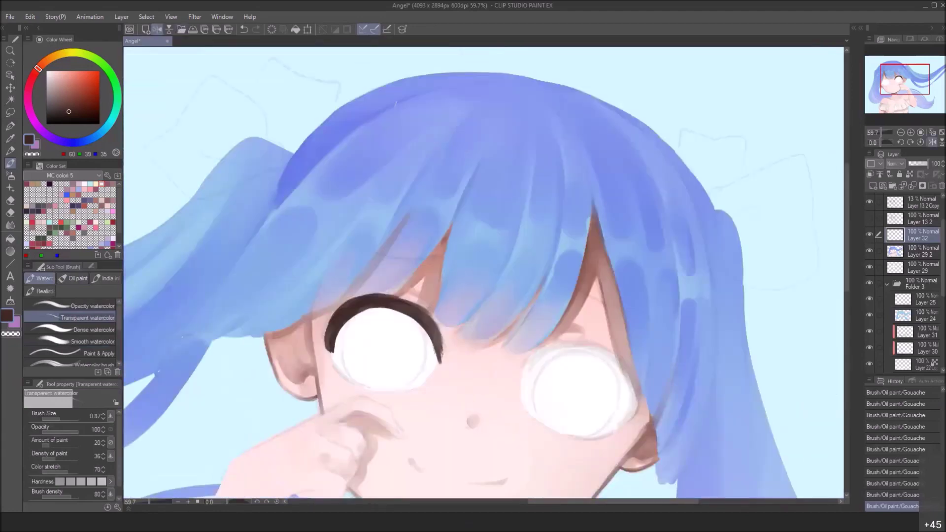
left_click(157, 30)
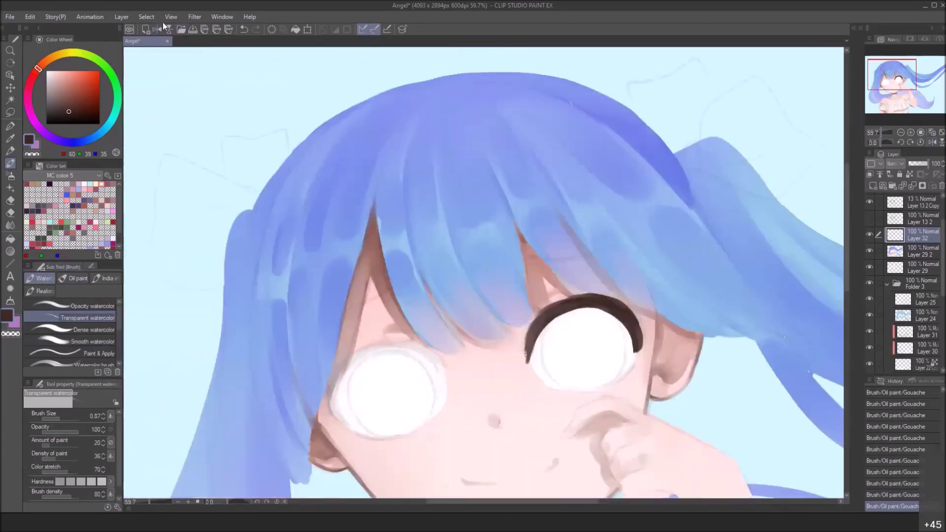
mouse_move(594, 299)
left_mouse_down()
mouse_move(280, 211)
mouse_move(325, 224)
left_mouse_up()
key("bracketright")
key("bracketright")
mouse_move(306, 218)
left_mouse_down()
mouse_move(337, 234)
mouse_move(346, 272)
left_mouse_up()
mouse_move(340, 246)
left_mouse_down()
mouse_move(342, 281)
mouse_move(347, 271)
left_mouse_up()
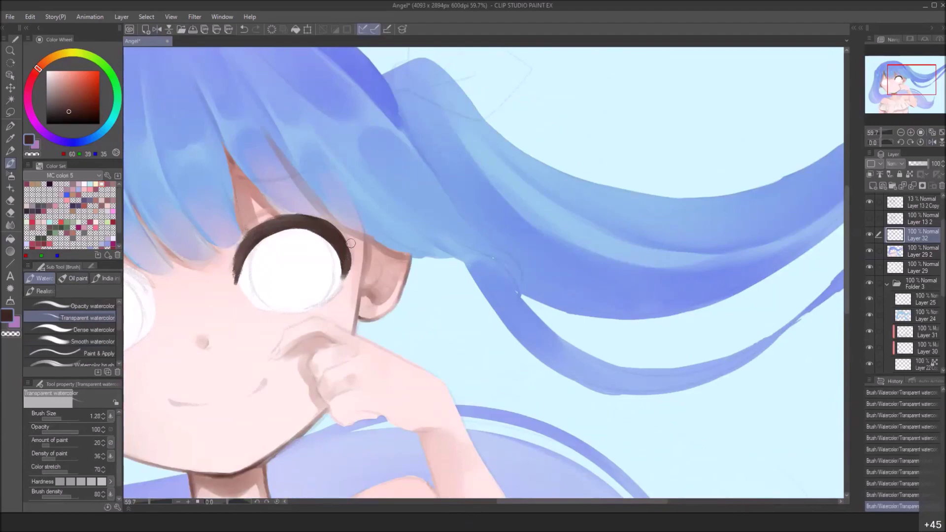
left_click_drag(237, 263, 234, 282)
mouse_move(254, 235)
left_mouse_down()
mouse_move(286, 221)
mouse_move(290, 230)
mouse_move(255, 238)
mouse_move(291, 223)
mouse_move(333, 245)
left_mouse_up()
Add a raster layer between the lash layer and Layer 29 2, and pick light blue (RGB 144, 206, 240)
left_click(74, 278)
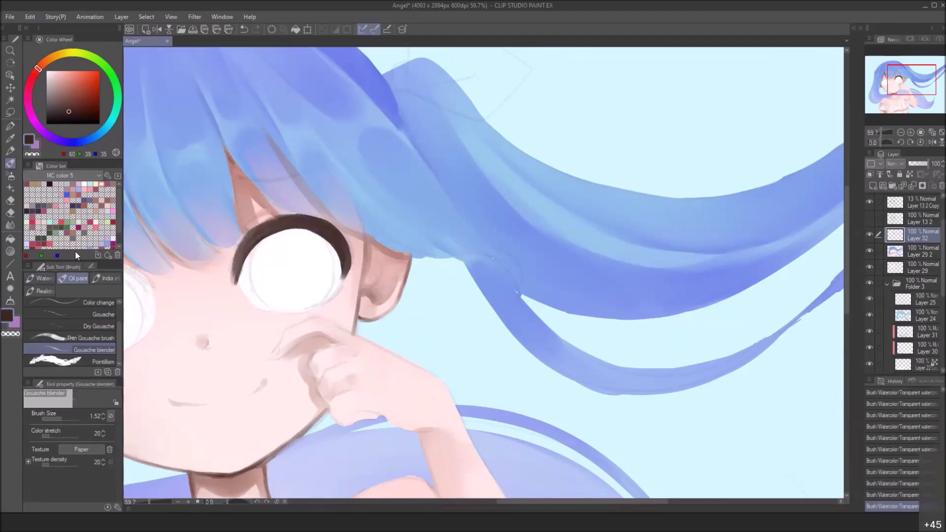
left_click(895, 255)
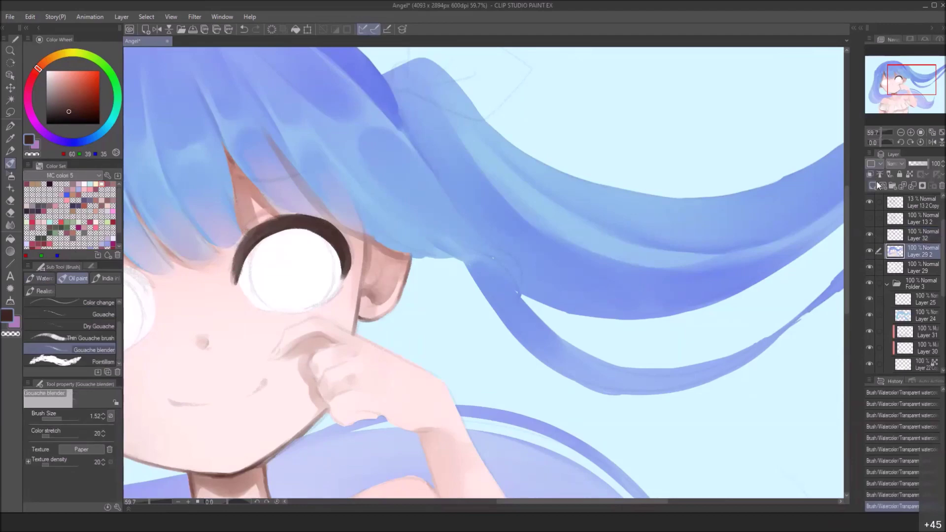
left_click(875, 185)
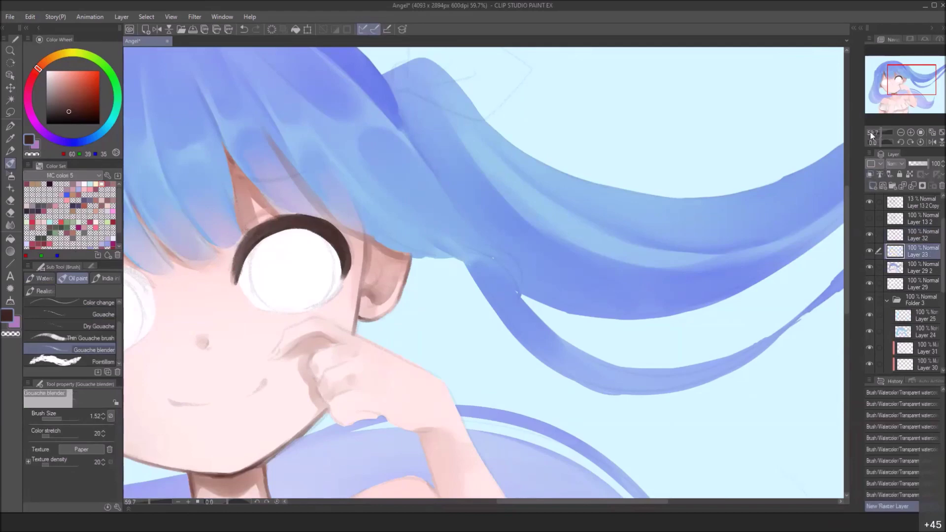
mouse_move(65, 83)
left_mouse_down()
mouse_move(54, 76)
mouse_move(62, 78)
left_mouse_up()
left_click_drag(101, 132, 78, 146)
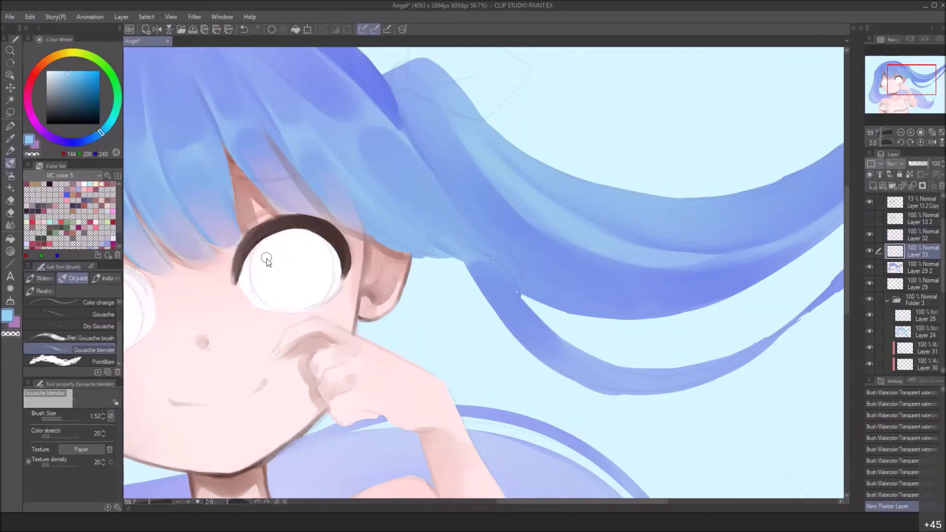
key("[")
key("[")
left_click_drag(257, 253, 260, 262)
left_click_drag(278, 319, 279, 326)
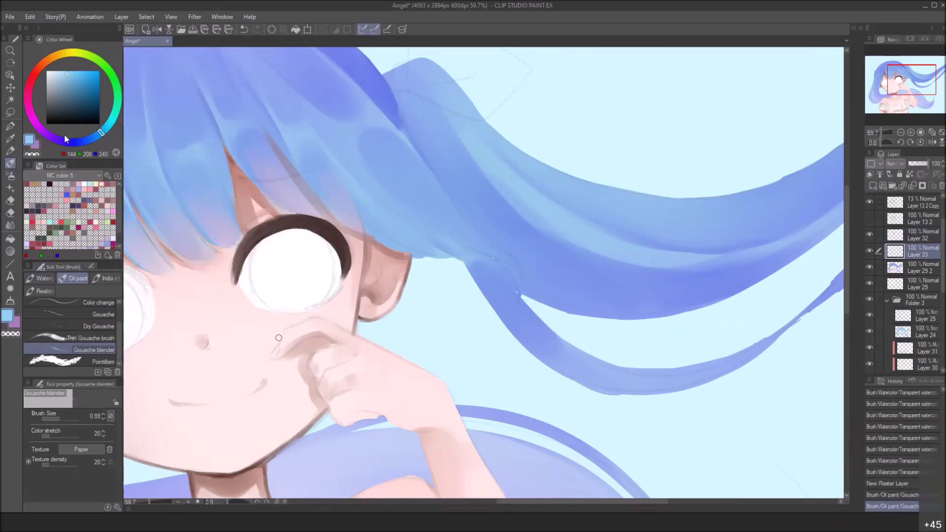
Paint and fill the round iris of the right-hand eye in light blue with Gouache at brush size 1.49
left_click(96, 314)
left_click_drag(261, 251, 275, 303)
left_click_drag(253, 271, 277, 306)
left_click_drag(256, 285, 293, 304)
mouse_move(299, 228)
left_mouse_down()
mouse_move(323, 261)
mouse_move(323, 285)
left_mouse_up()
mouse_move(315, 247)
left_mouse_down()
mouse_move(326, 293)
mouse_move(288, 307)
mouse_move(297, 308)
left_mouse_up()
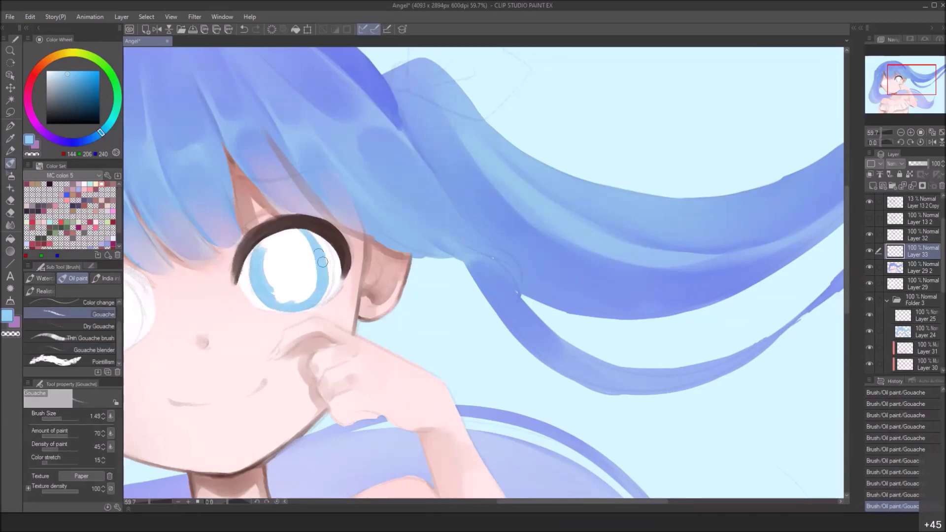
mouse_move(254, 253)
left_mouse_down()
mouse_move(277, 238)
mouse_move(256, 248)
mouse_move(270, 286)
left_mouse_up()
mouse_move(288, 242)
left_mouse_down()
mouse_move(277, 295)
mouse_move(296, 276)
mouse_move(295, 242)
mouse_move(313, 286)
mouse_move(271, 299)
mouse_move(308, 269)
mouse_move(304, 278)
left_mouse_up()
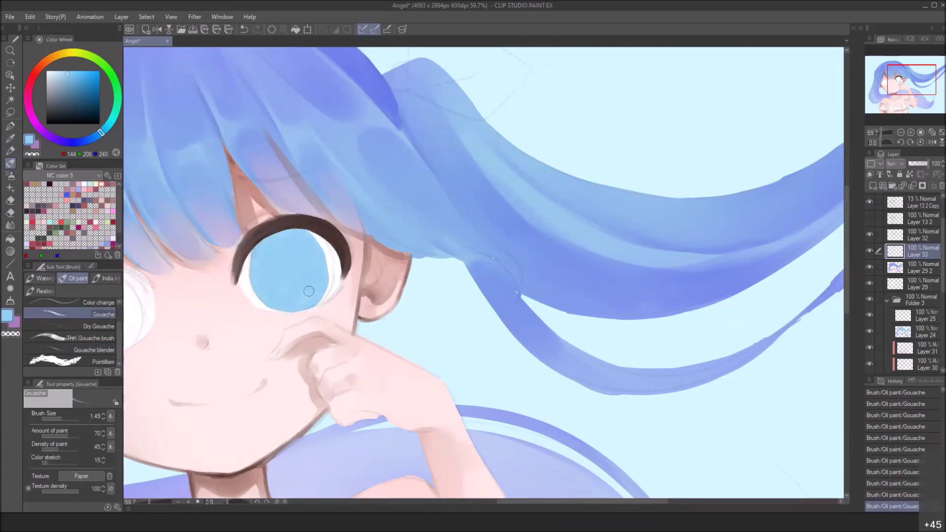
Round out the iris edges with further light blue strokes and undo the last two strokes
left_click_drag(260, 251, 249, 278)
mouse_move(297, 235)
left_mouse_down()
mouse_move(322, 266)
mouse_move(315, 243)
mouse_move(321, 296)
mouse_move(328, 286)
mouse_move(317, 295)
left_mouse_up()
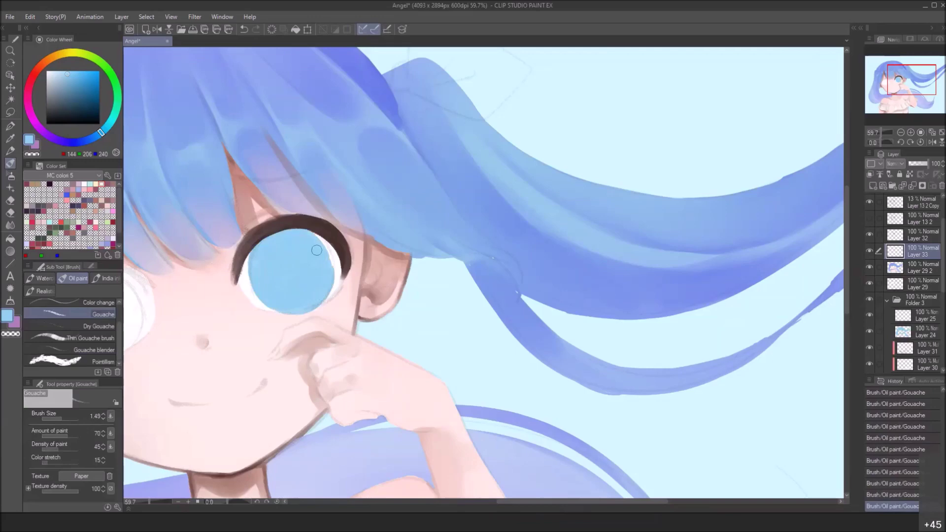
key("ctrl+z")
key("ctrl+z")
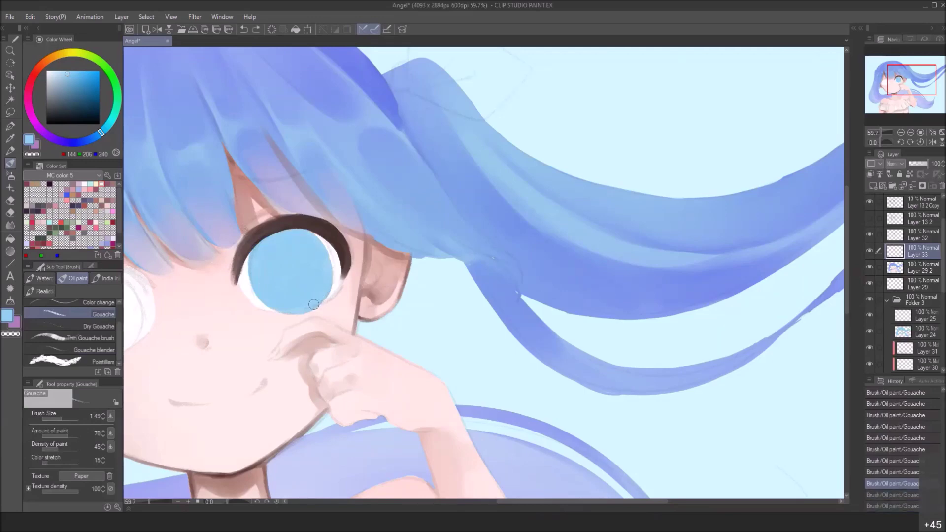
Touch up the light blue iris of the right-hand eye, and reposition it inside the eye white with Scale/Rotate
left_click_drag(314, 304, 321, 295)
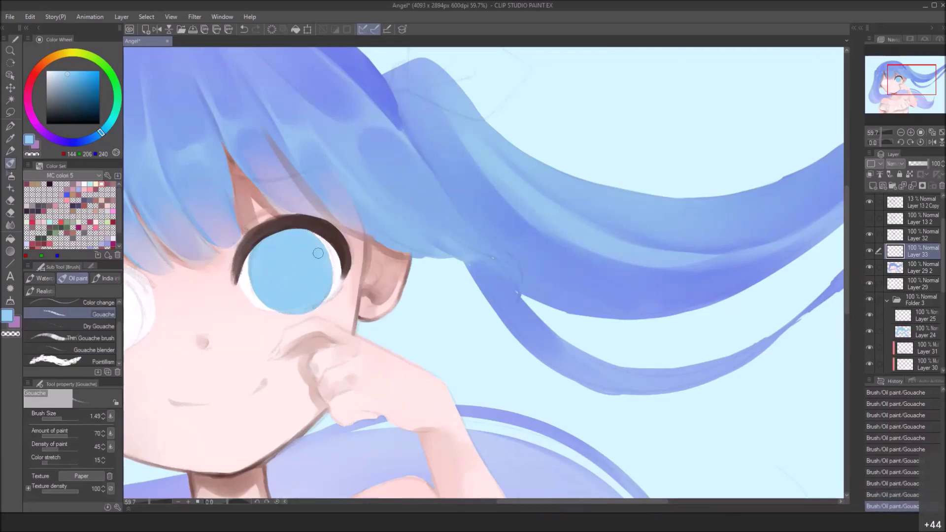
left_click_drag(322, 224, 334, 204)
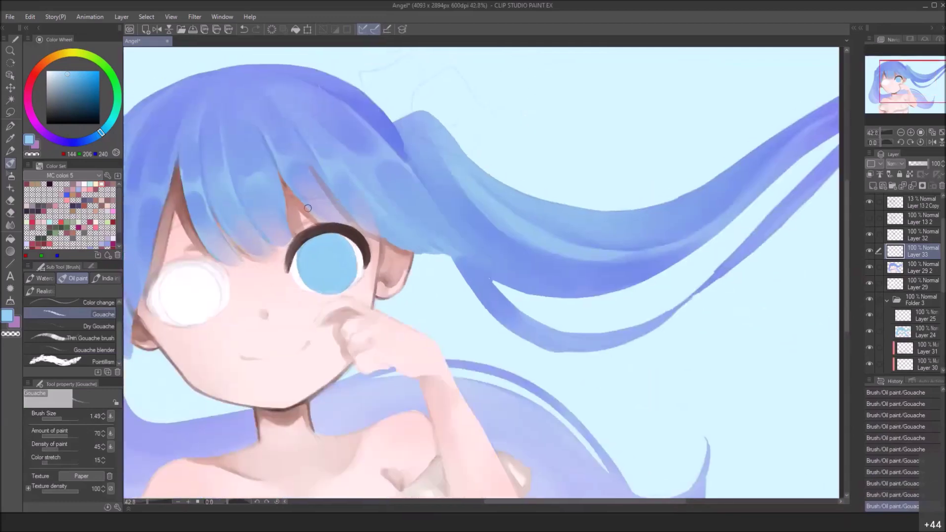
left_click(10, 88)
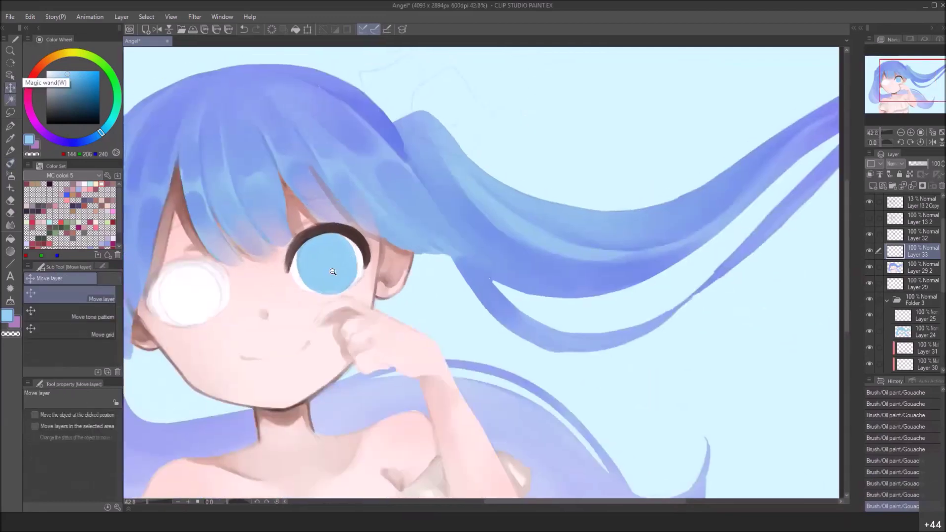
scroll(340, 268, "up", 1)
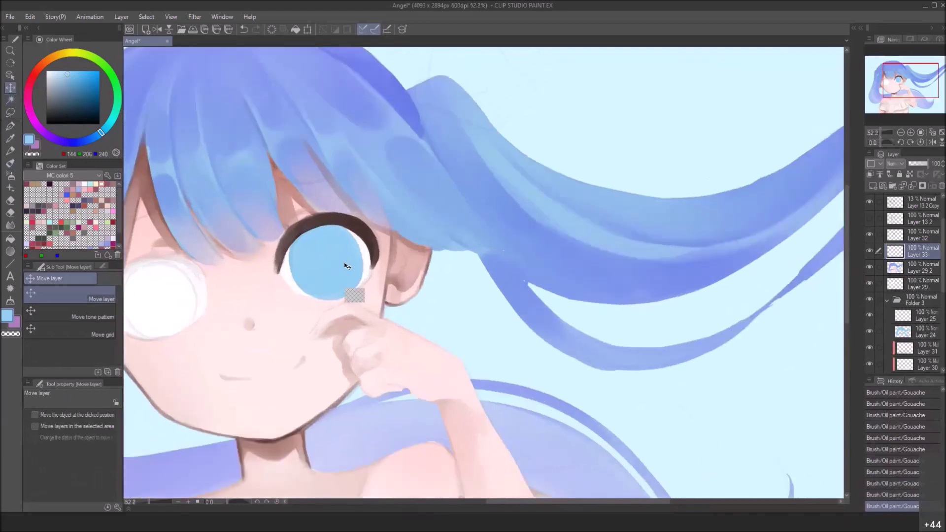
key("ctrl+t")
left_click_drag(361, 300, 341, 269)
left_click(291, 319)
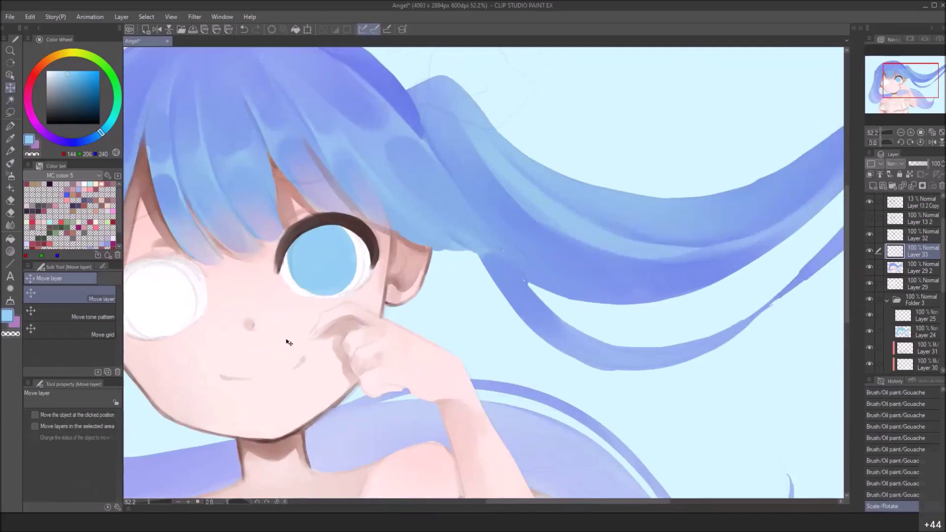
Pick dark navy (RGB 22, 39, 48) and outline the iris's sides with Gouache at brush size 0.81
left_click(75, 113)
left_click(14, 162)
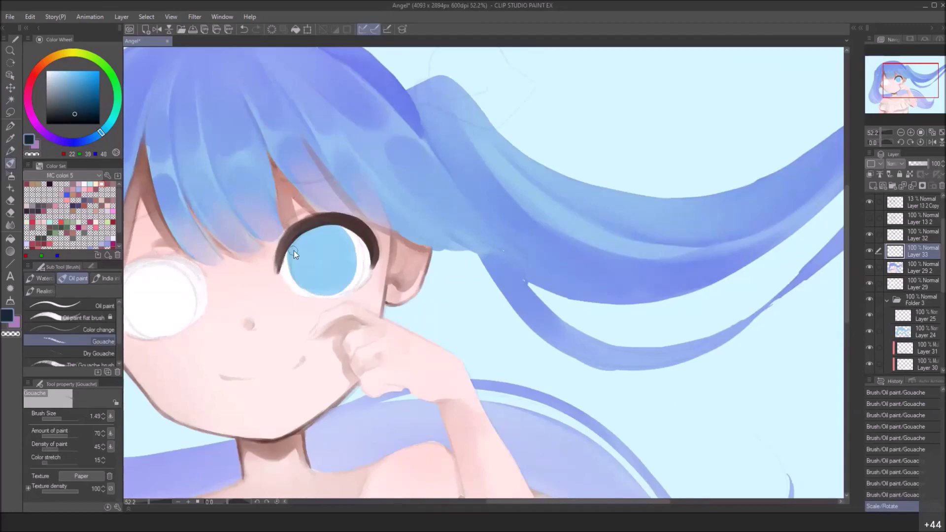
left_click_drag(293, 252, 291, 260, "ctrl+alt")
scroll(293, 262, "up", 1)
left_click(292, 261)
left_click_drag(289, 248, 295, 282)
mouse_move(290, 256)
left_mouse_down()
mouse_move(316, 300)
mouse_move(298, 284)
left_mouse_up()
left_click_drag(298, 286, 316, 300)
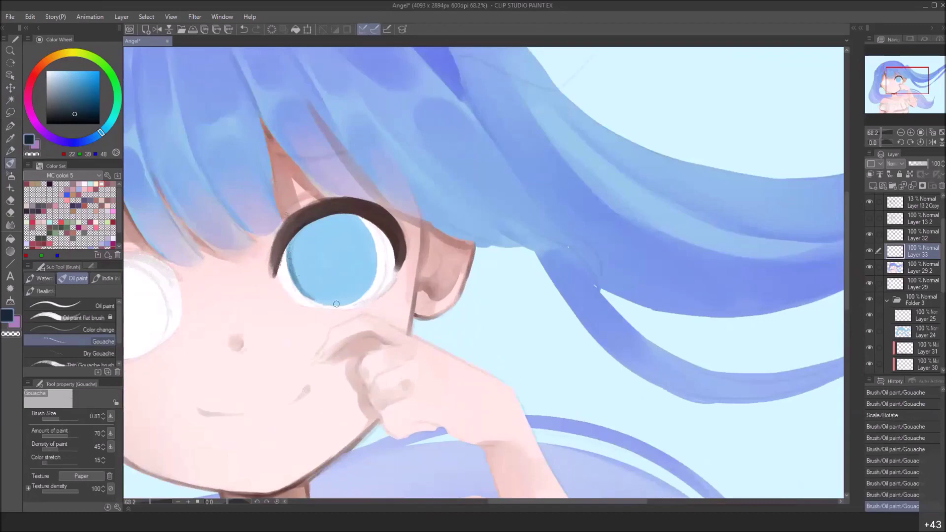
mouse_move(354, 214)
left_mouse_down()
mouse_move(374, 248)
mouse_move(376, 282)
left_mouse_up()
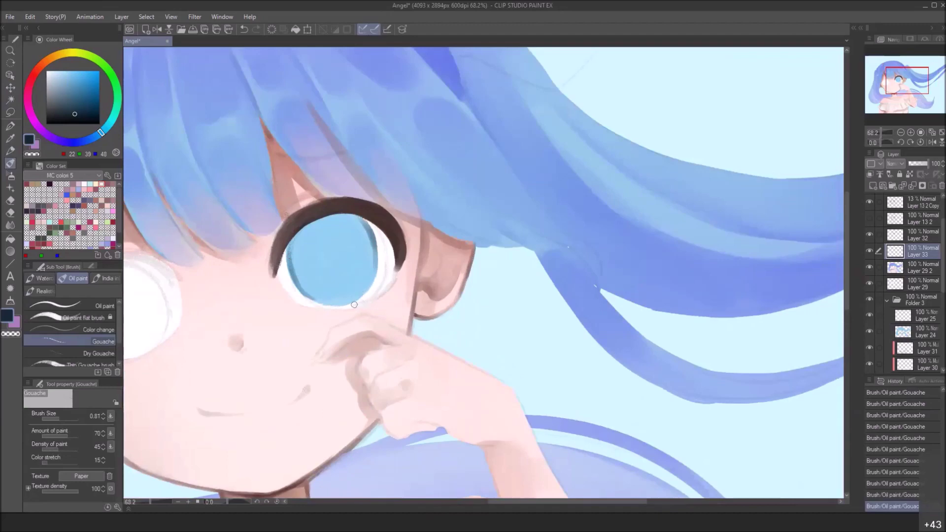
Try dark navy strokes along the iris's lower-left rim and undo them
left_click_drag(289, 258, 294, 274)
left_click_drag(304, 295, 342, 308)
key("ctrl+z")
key("ctrl+z")
left_click_drag(307, 296, 329, 306)
key("ctrl+z")
Retry the lower rim stroke, compare by undoing and redoing the last four strokes, and undo the last two strokes
left_click_drag(319, 303, 342, 303)
key("ctrl+z")
key("ctrl+z")
key("ctrl+z")
key("ctrl+z")
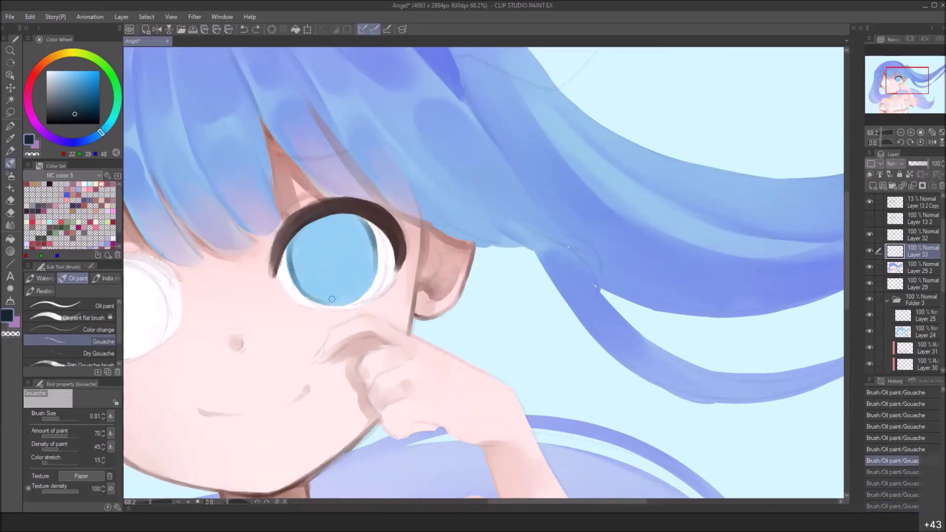
key("ctrl+y")
key("ctrl+y")
key("ctrl+y")
key("ctrl+y")
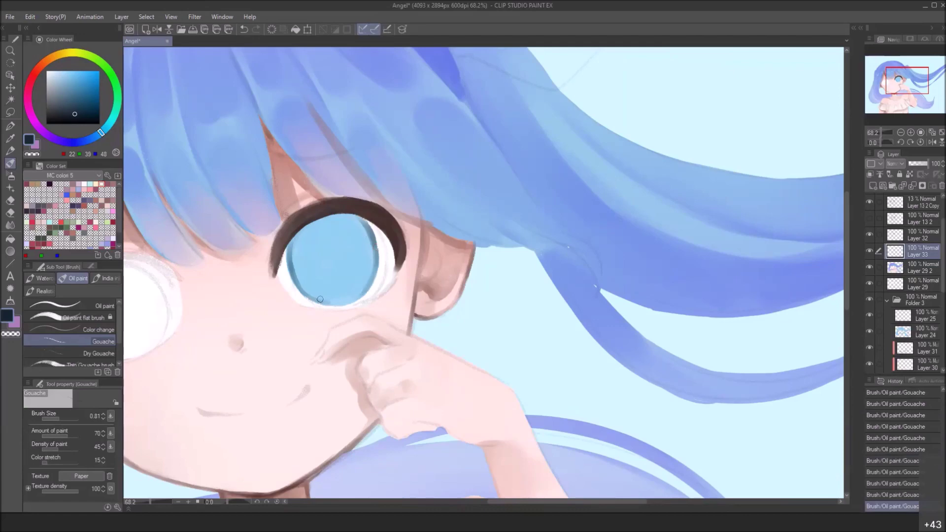
left_click_drag(329, 304, 351, 305)
key("ctrl+z")
key("ctrl+z")
Extend the dark navy rim over the iris's upper corners and along its lower edge
left_click_drag(355, 214, 370, 237)
left_click_drag(303, 231, 311, 221)
mouse_move(332, 303)
left_mouse_down()
mouse_move(355, 301)
mouse_move(375, 253)
left_mouse_up()
mouse_move(324, 301)
left_mouse_down()
mouse_move(305, 291)
mouse_move(317, 289)
mouse_move(294, 237)
left_mouse_up()
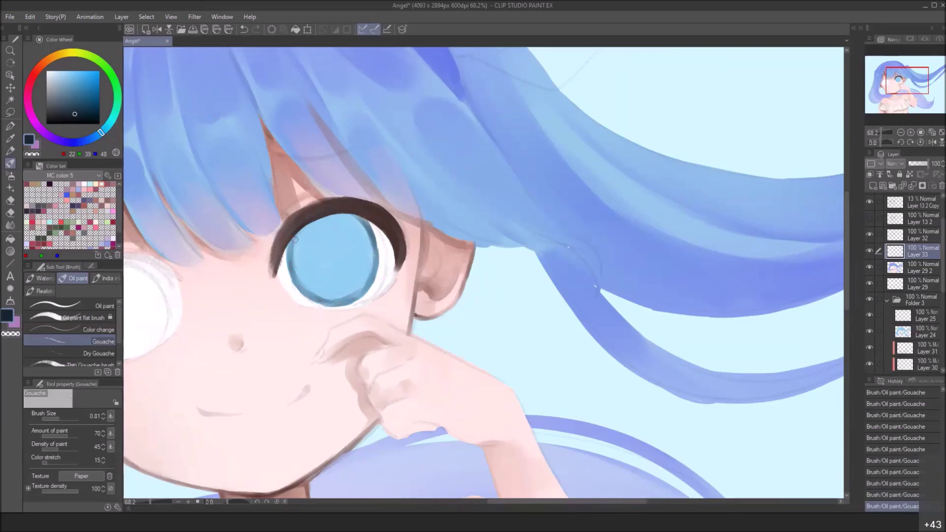
mouse_move(302, 282)
left_mouse_down()
mouse_move(301, 226)
mouse_move(298, 237)
mouse_move(339, 213)
mouse_move(364, 227)
left_mouse_up()
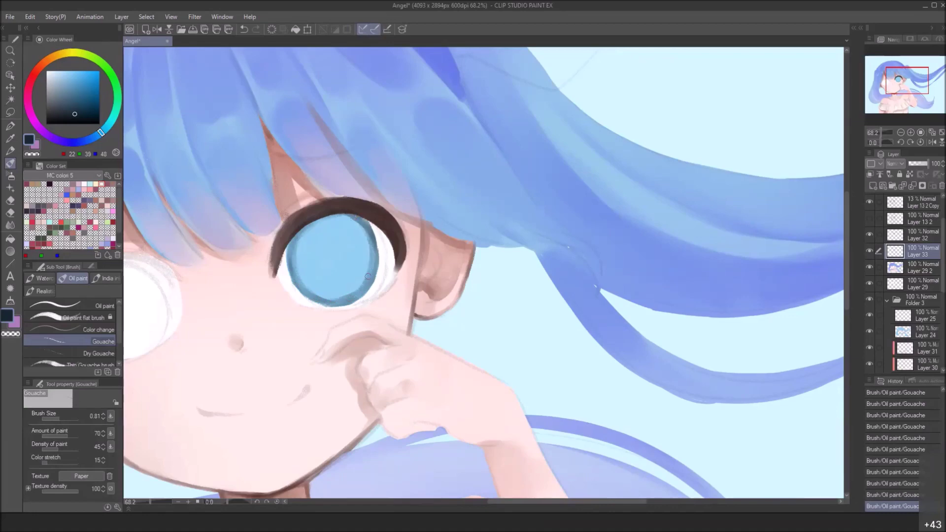
Thicken and even out the dark rim along both sides and the lower edge of the iris
left_click_drag(371, 235, 368, 275)
left_click_drag(323, 304, 304, 296)
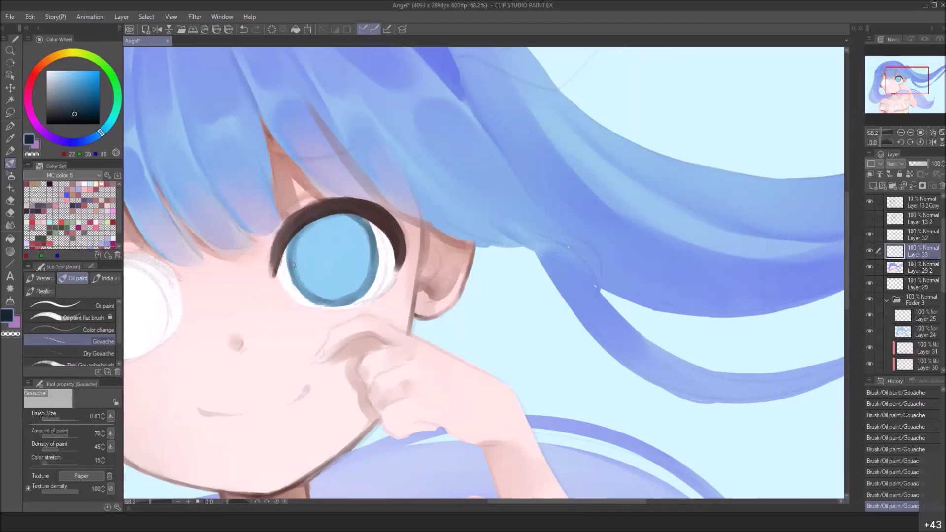
left_click(358, 292)
scroll(397, 198, "down", 3)
left_click_drag(394, 197, 399, 223)
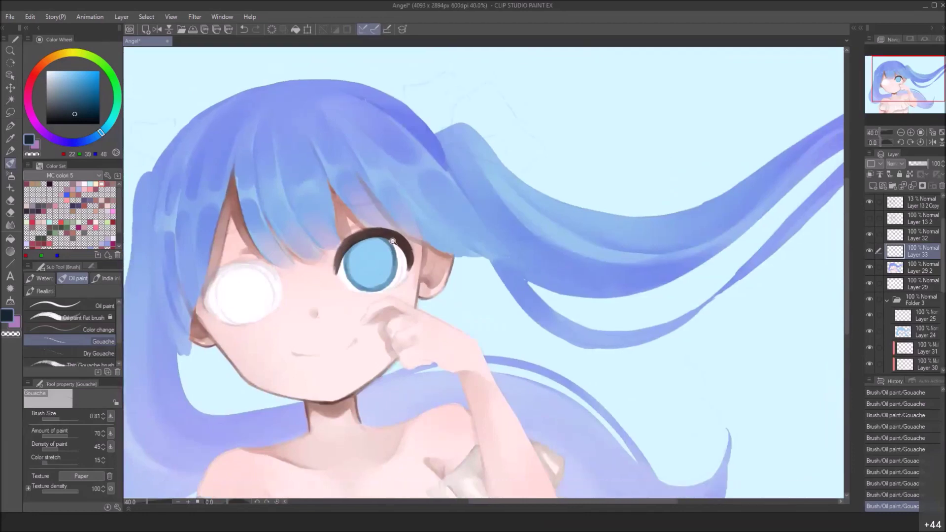
scroll(340, 240, "up", 2)
mouse_move(340, 240)
left_mouse_down()
mouse_move(328, 266)
mouse_move(336, 284)
left_mouse_up()
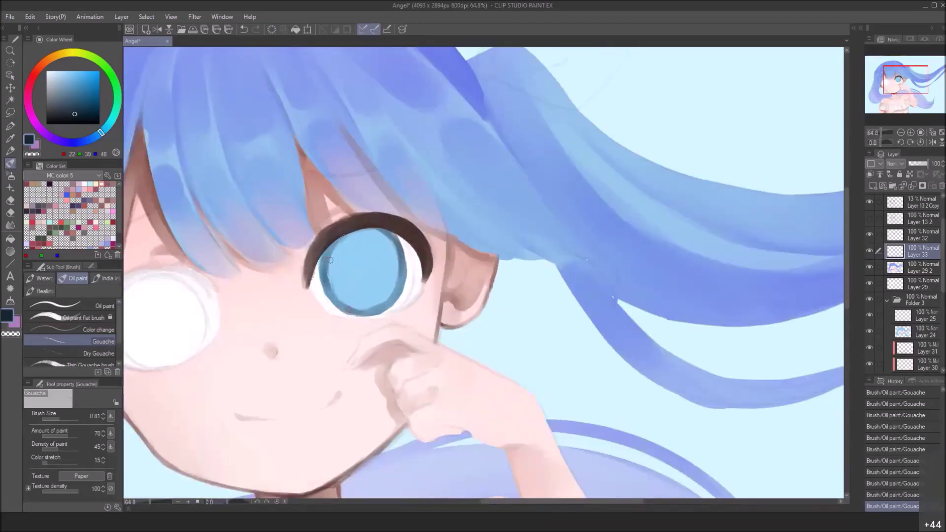
mouse_move(373, 232)
left_mouse_down()
mouse_move(390, 249)
mouse_move(387, 306)
mouse_move(351, 327)
mouse_move(350, 255)
left_mouse_up()
Pick the iris's light blue (RGB 144, 207, 240), soften the rim's inner edge with the canvas view rotated 14.7°, and undo the last stroke
left_click(297, 268, "alt")
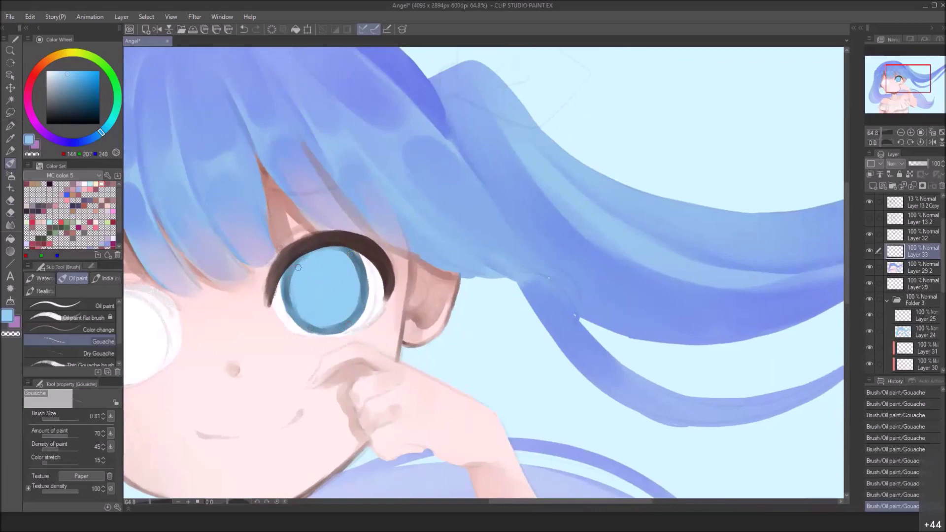
left_click_drag(333, 290, 274, 279)
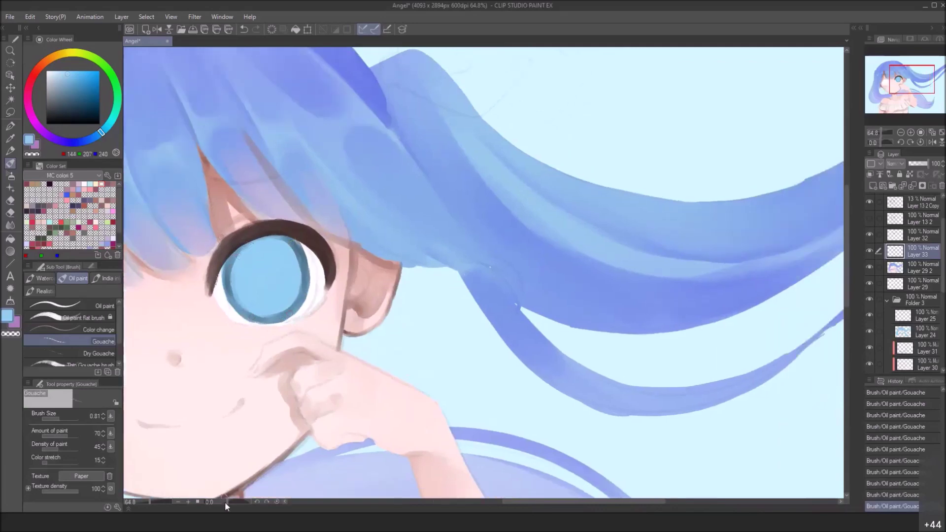
left_click_drag(227, 501, 229, 502)
mouse_move(256, 221)
left_mouse_down()
mouse_move(255, 271)
mouse_move(242, 283)
mouse_move(249, 305)
mouse_move(258, 297)
left_mouse_up()
scroll(247, 280, "up", 1)
key("ctrl+z")
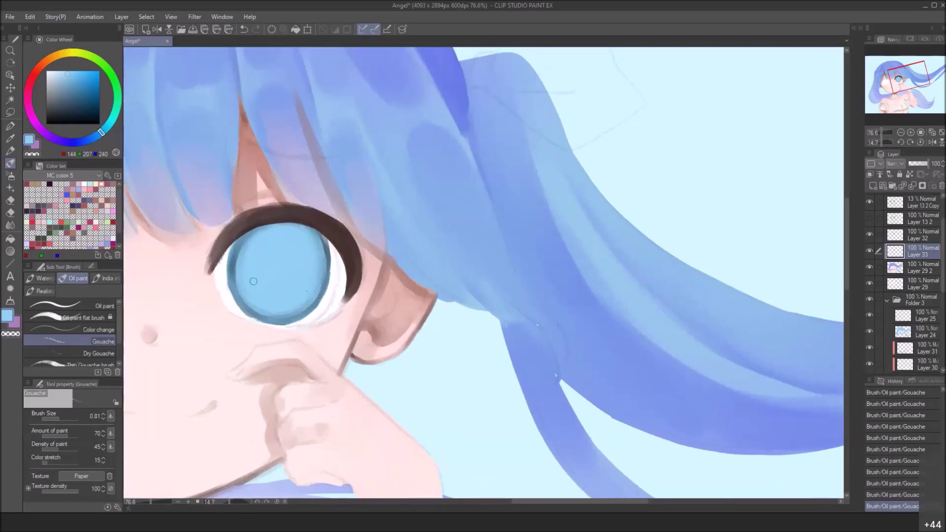
Trim the iris's outer edge with transparent Gouache, reset the view rotation, and undo the unwanted trimming strokes
mouse_move(237, 303)
left_mouse_down()
mouse_move(227, 248)
mouse_move(229, 294)
left_mouse_up()
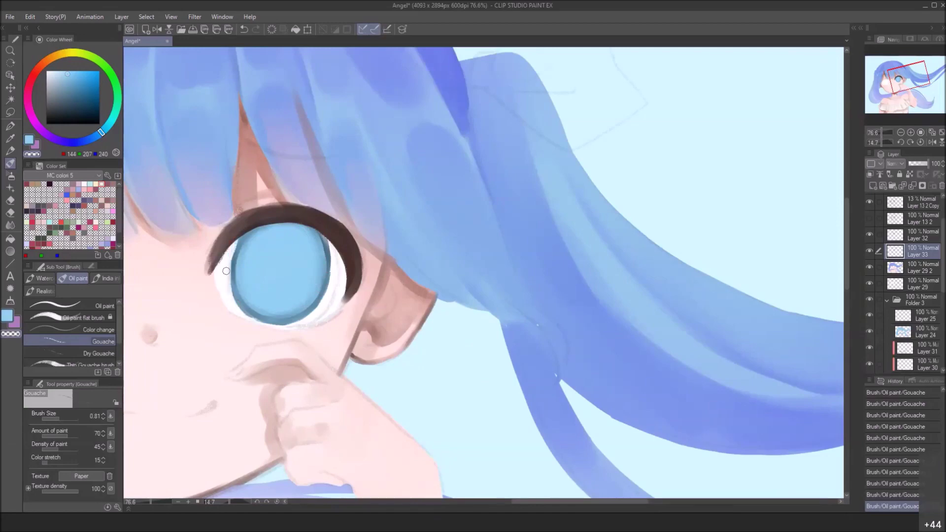
key("ctrl+z")
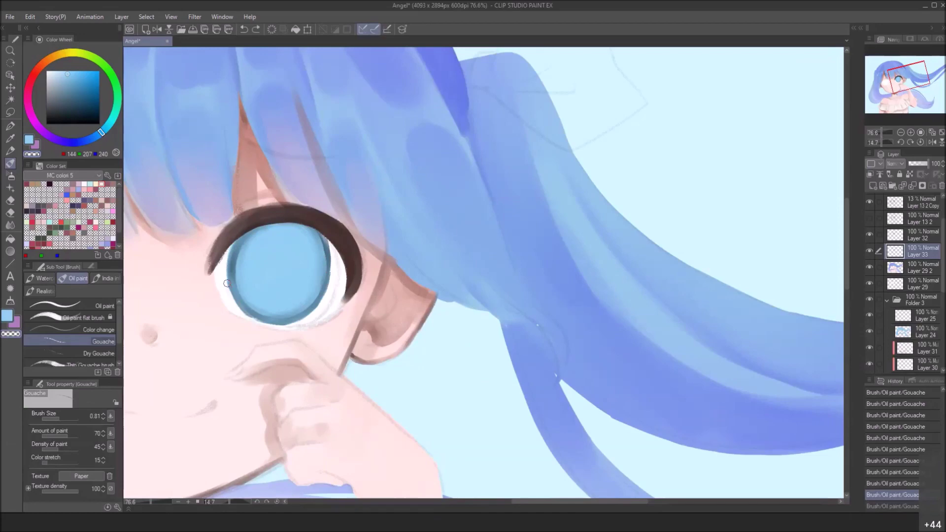
left_click_drag(225, 287, 232, 237)
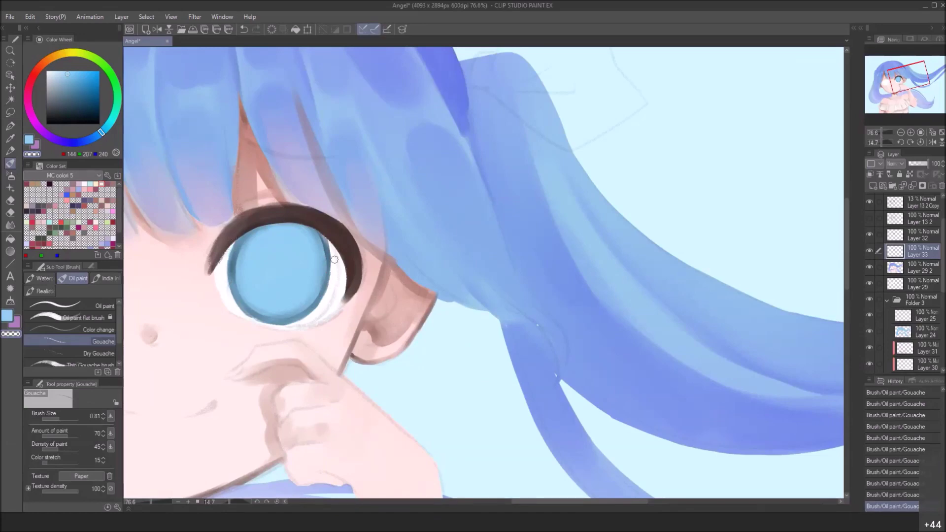
left_click_drag(326, 237, 332, 255)
left_click(276, 501)
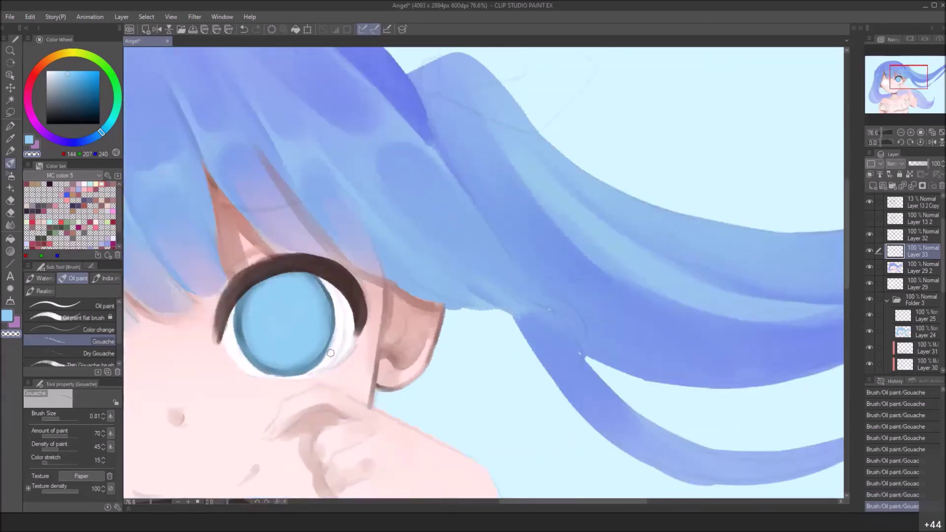
left_click_drag(335, 323, 332, 349)
mouse_move(264, 380)
left_mouse_down()
mouse_move(326, 370)
mouse_move(335, 359)
mouse_move(325, 363)
left_mouse_up()
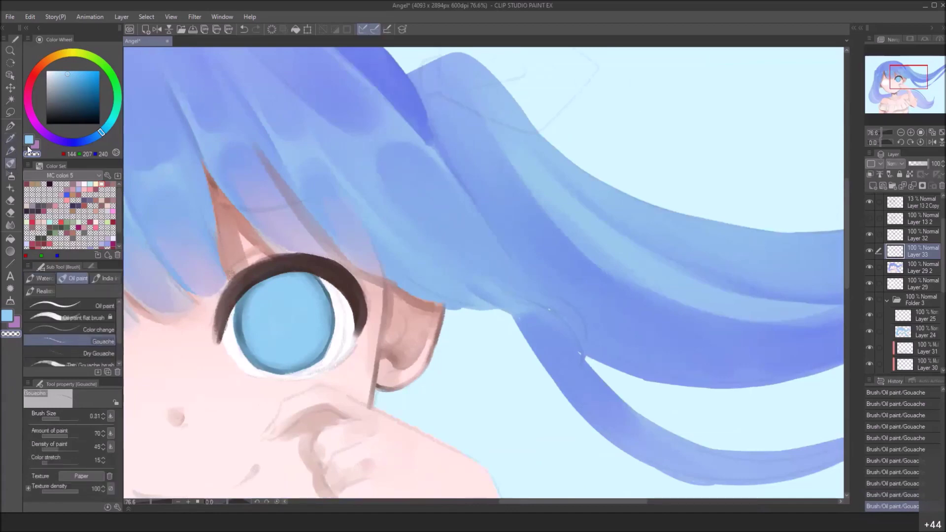
key("ctrl+z")
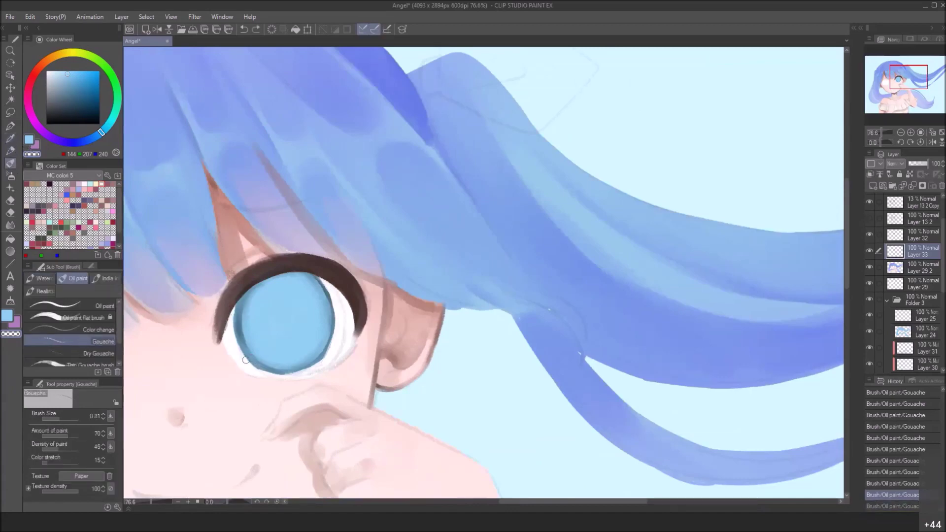
Pick the rim's mid blue (RGB 105, 154, 180) and smooth the rim along the iris's lower and right-hand edges
left_click(246, 360, "alt")
mouse_move(273, 374)
left_mouse_down()
mouse_move(294, 362)
mouse_move(296, 374)
mouse_move(310, 358)
mouse_move(283, 376)
mouse_move(308, 372)
mouse_move(335, 328)
mouse_move(334, 348)
mouse_move(331, 313)
mouse_move(338, 355)
mouse_move(332, 315)
mouse_move(325, 359)
mouse_move(329, 323)
mouse_move(311, 278)
mouse_move(337, 315)
mouse_move(334, 336)
left_mouse_up()
key("ctrl+z")
left_click_drag(319, 283, 325, 300)
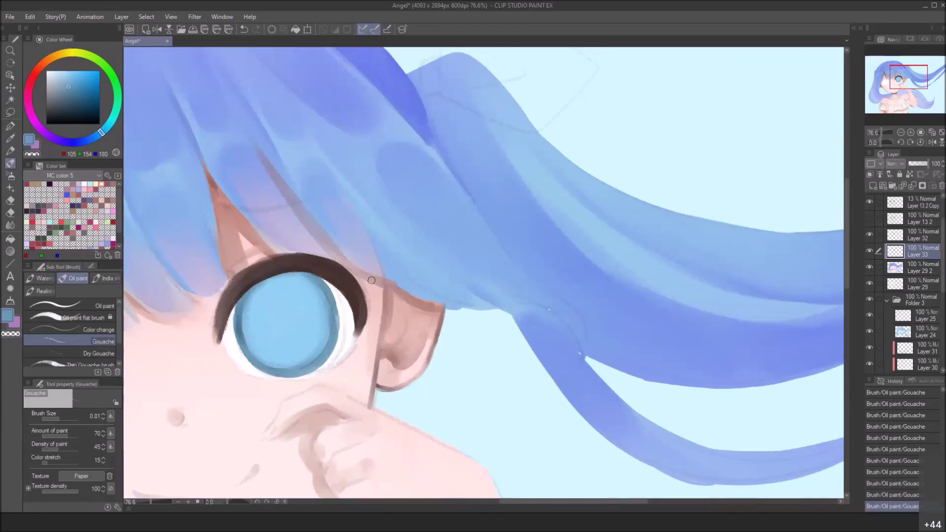
Paint a round pupil in the iris's centre in dark blue (RGB 41, 81, 103) with Gouache at brush size 1.25
left_click(78, 100)
mouse_move(270, 310)
left_mouse_down()
mouse_move(294, 334)
mouse_move(293, 309)
mouse_move(285, 337)
mouse_move(272, 329)
mouse_move(293, 335)
mouse_move(278, 305)
mouse_move(291, 335)
mouse_move(283, 306)
mouse_move(295, 324)
mouse_move(274, 327)
mouse_move(283, 311)
mouse_move(282, 319)
mouse_move(274, 305)
mouse_move(287, 335)
left_mouse_up()
key("bracketright")
key("bracketright")
mouse_move(296, 330)
left_mouse_down()
mouse_move(299, 315)
mouse_move(295, 333)
mouse_move(276, 309)
left_mouse_up()
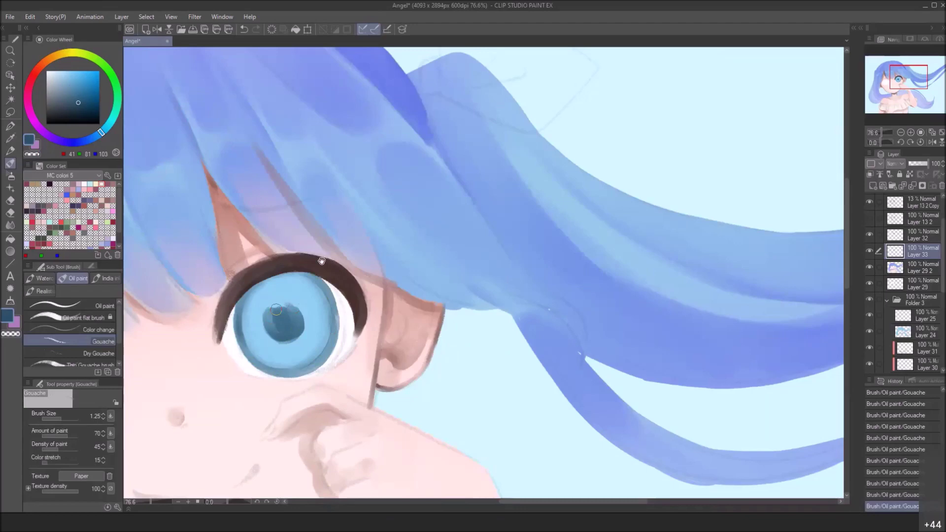
Shade the iris in dark blue above the pupil and around its left-hand and lower sides
scroll(305, 313, "down", 3)
mouse_move(343, 315)
left_mouse_down()
mouse_move(329, 296)
mouse_move(320, 302)
mouse_move(320, 315)
mouse_move(328, 309)
mouse_move(321, 337)
left_mouse_up()
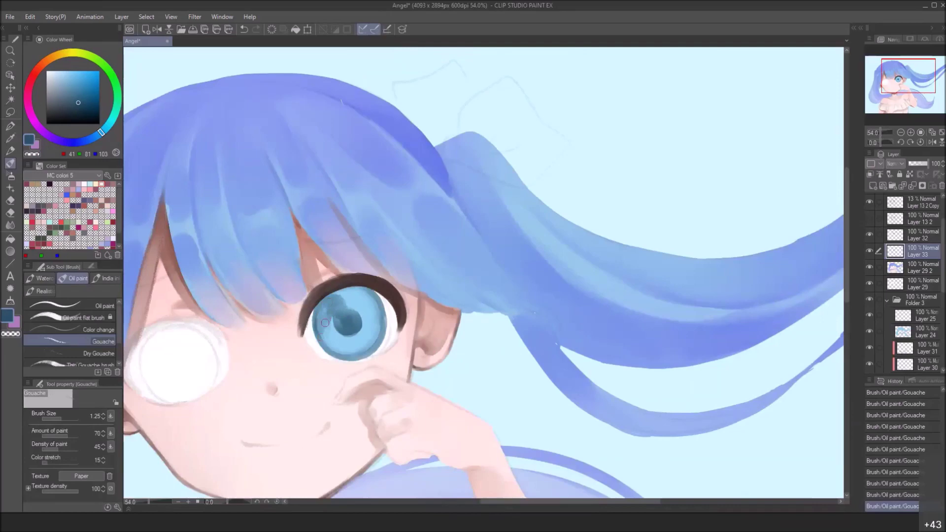
mouse_move(330, 338)
left_mouse_down()
mouse_move(332, 327)
mouse_move(334, 347)
mouse_move(325, 329)
mouse_move(343, 348)
left_mouse_up()
left_click_drag(345, 316, 351, 302)
left_click_drag(370, 265, 304, 248)
Mirror the view and deepen the shading of the upper iris with Gouache at brush size 2.43
left_click(156, 29)
left_click_drag(388, 262, 441, 263)
scroll(441, 263, "up", 5)
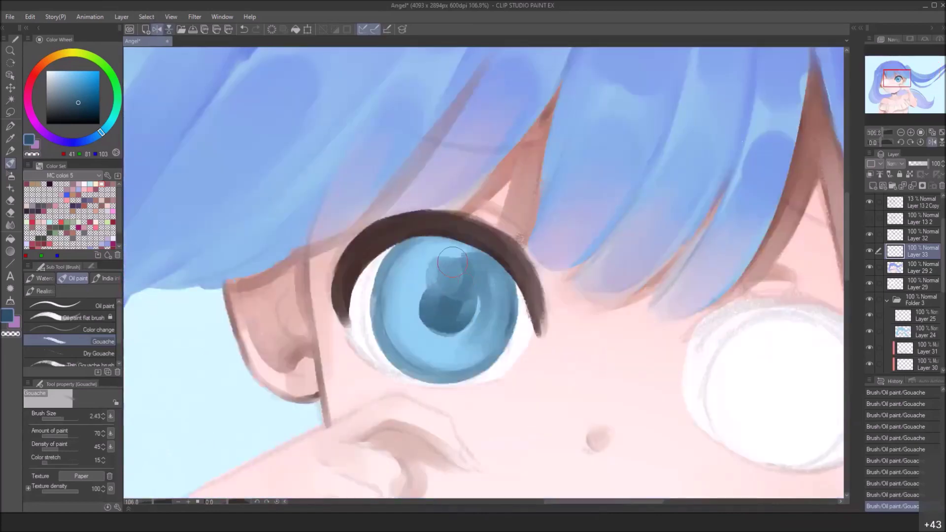
left_click(441, 251)
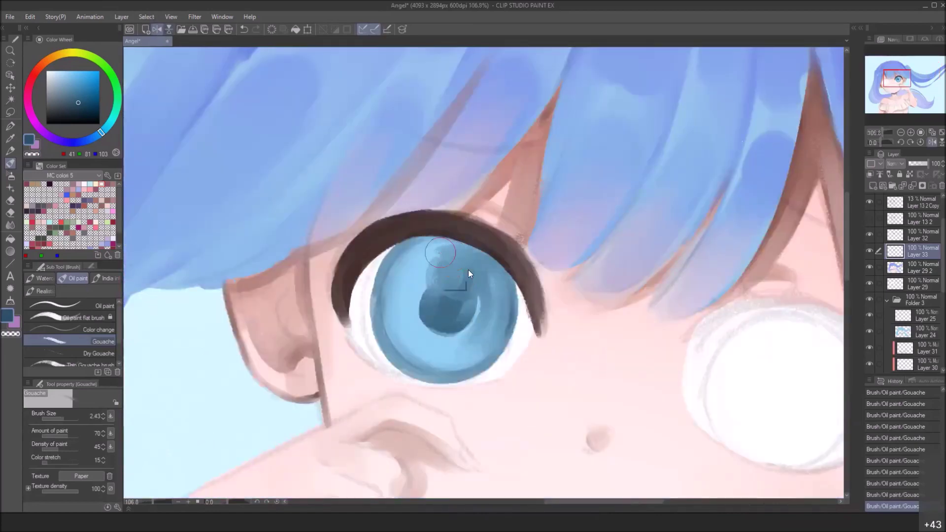
Refine the pupil and the iris's side shading with Gouache at brush size 1.27, and restore the unmirrored view
scroll(468, 270, "down", 2)
mouse_move(421, 284)
left_mouse_down()
mouse_move(420, 317)
mouse_move(430, 321)
left_mouse_up()
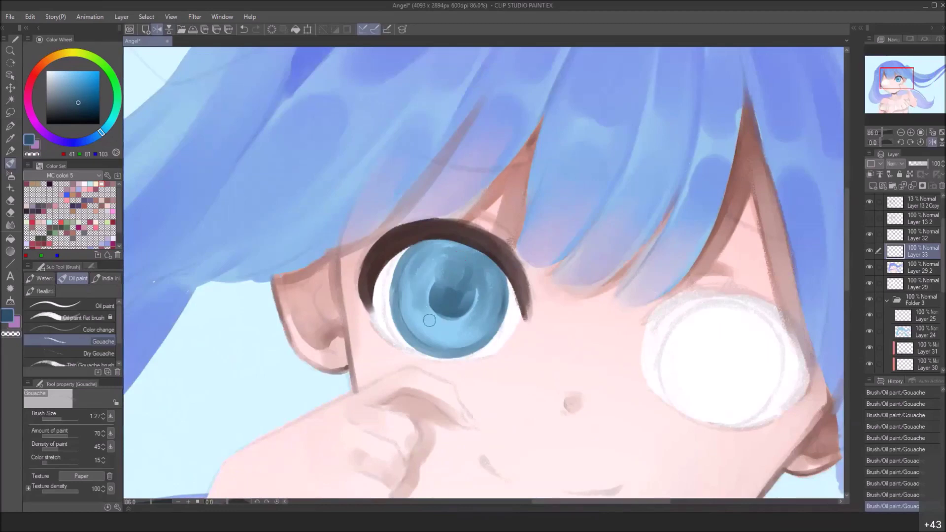
left_click_drag(410, 286, 404, 312)
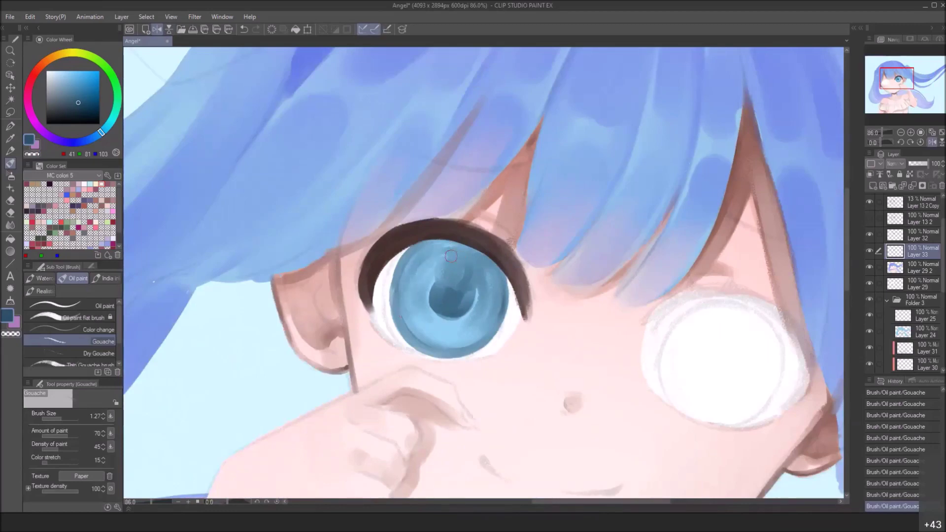
mouse_move(443, 279)
left_mouse_down()
mouse_move(450, 293)
mouse_move(463, 288)
left_mouse_up()
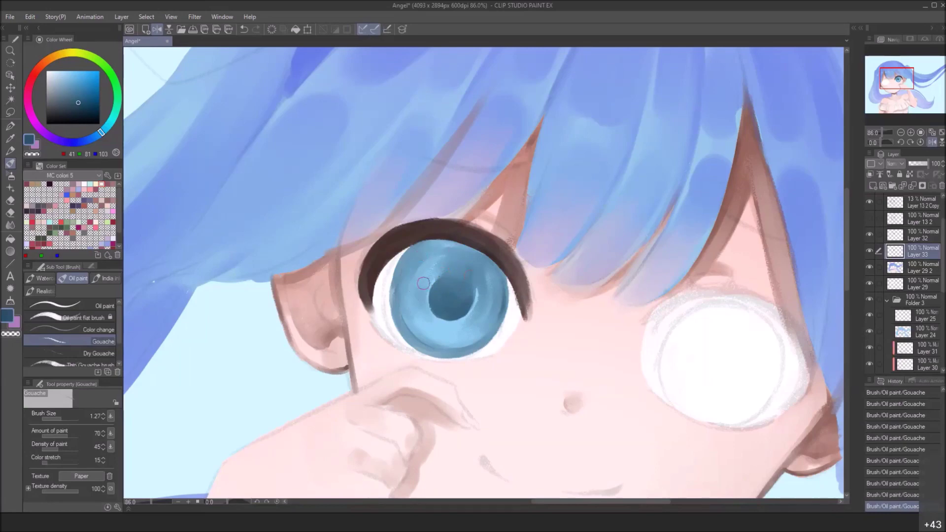
left_click(157, 29)
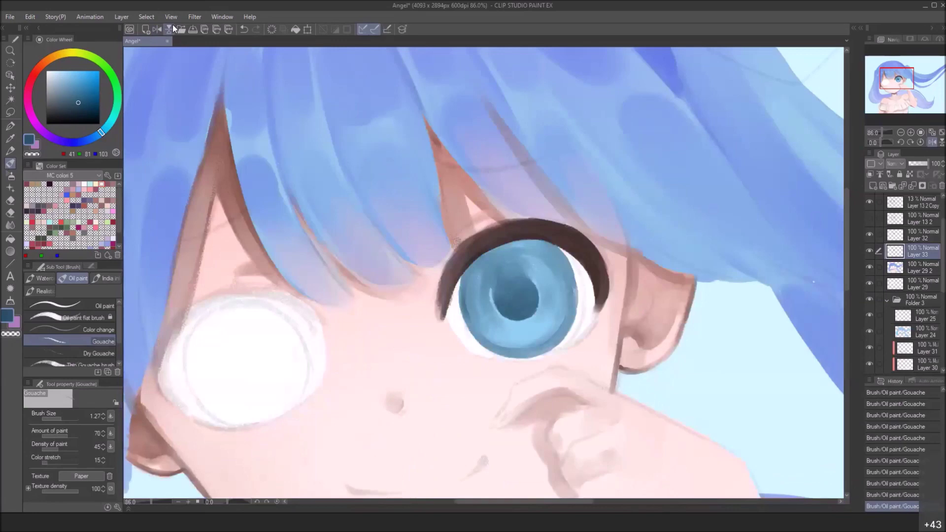
scroll(485, 272, "down", 3)
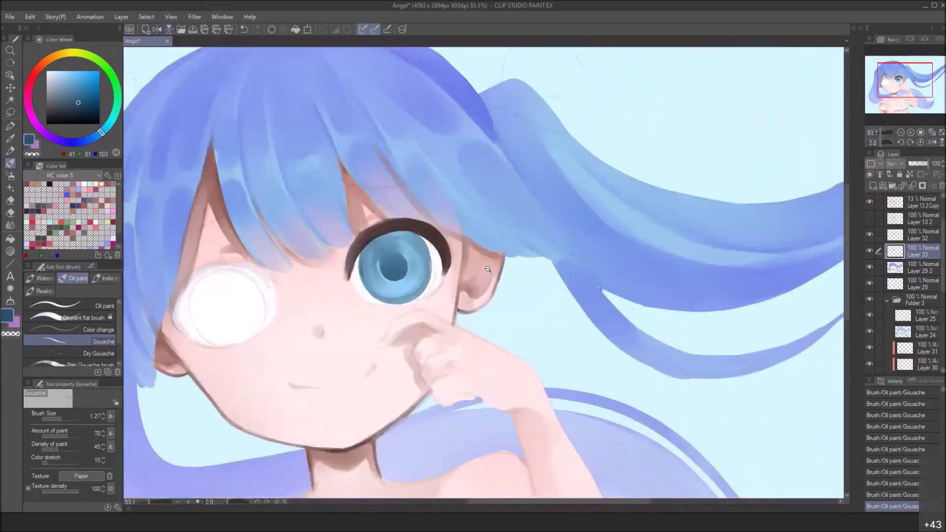
scroll(485, 271, "down", 1)
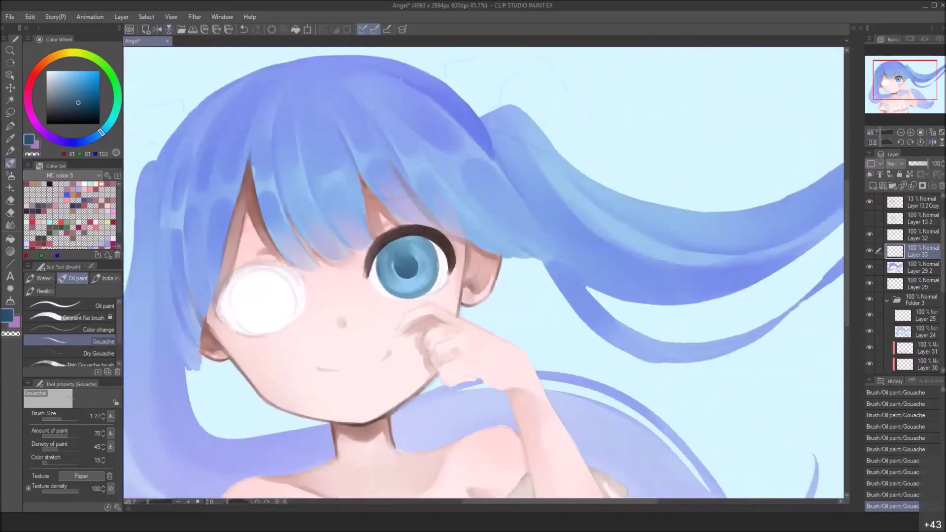
Darken the iris's upper shading and define its side edges in dark blue with Gouache at brush sizes between 0.41 and 2.36
scroll(476, 273, "up", 2)
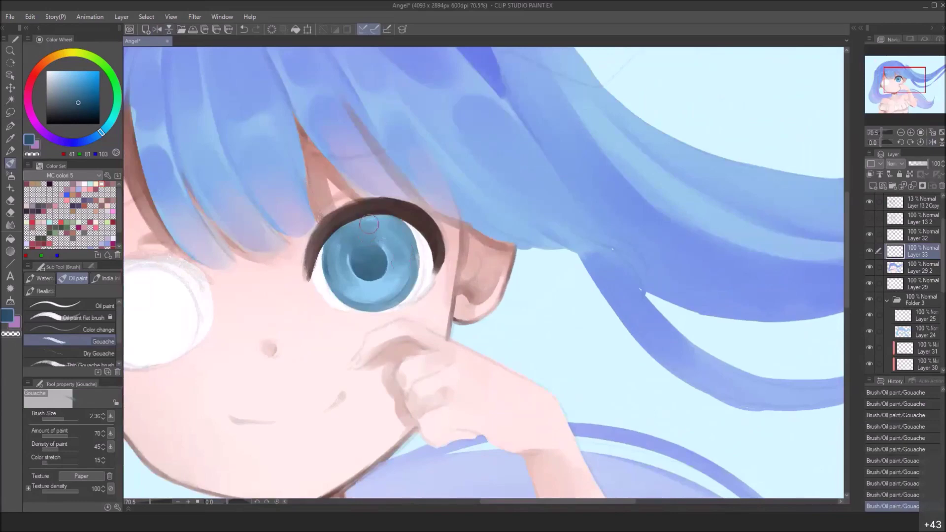
left_click_drag(369, 223, 389, 225)
left_click_drag(400, 264, 313, 262)
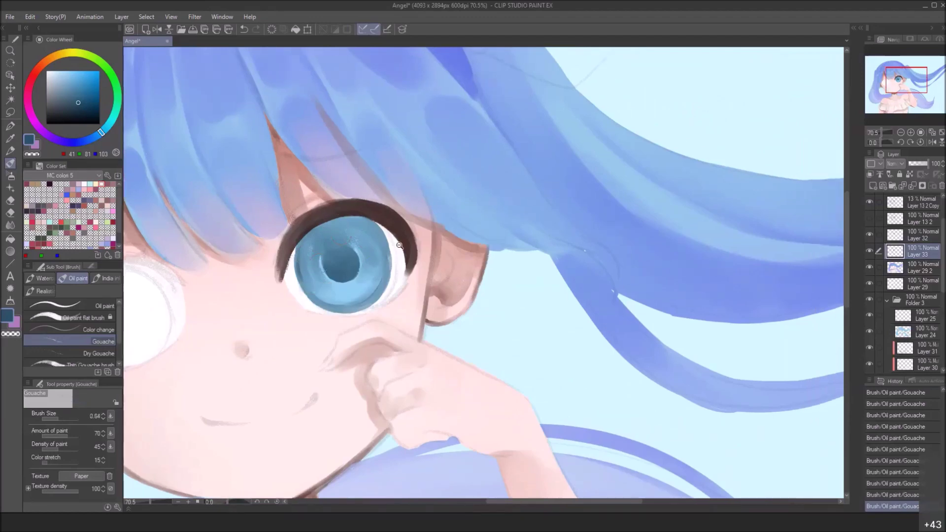
mouse_move(400, 245)
left_mouse_down()
mouse_move(378, 221)
mouse_move(385, 217)
left_mouse_up()
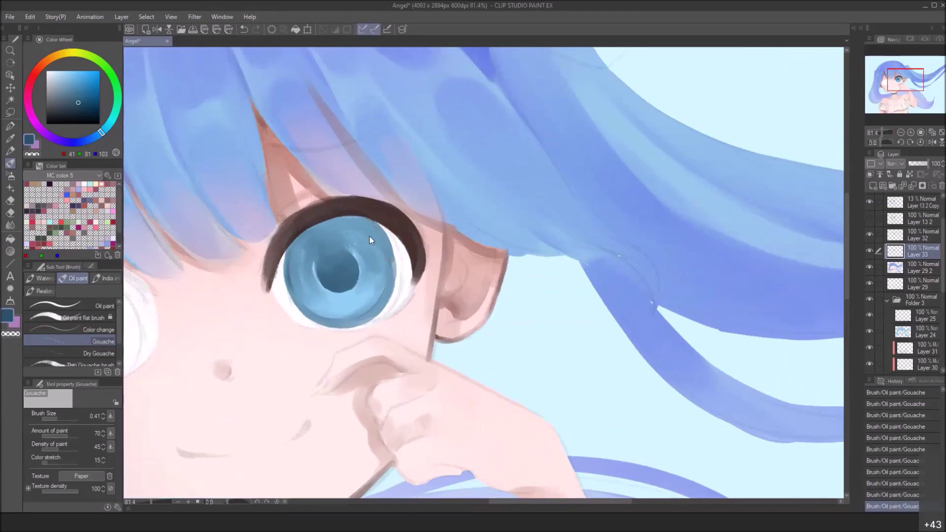
mouse_move(358, 213)
left_mouse_down()
mouse_move(384, 244)
mouse_move(375, 226)
mouse_move(394, 274)
left_mouse_up()
mouse_move(387, 238)
left_mouse_down()
mouse_move(392, 263)
mouse_move(390, 244)
mouse_move(394, 255)
left_mouse_up()
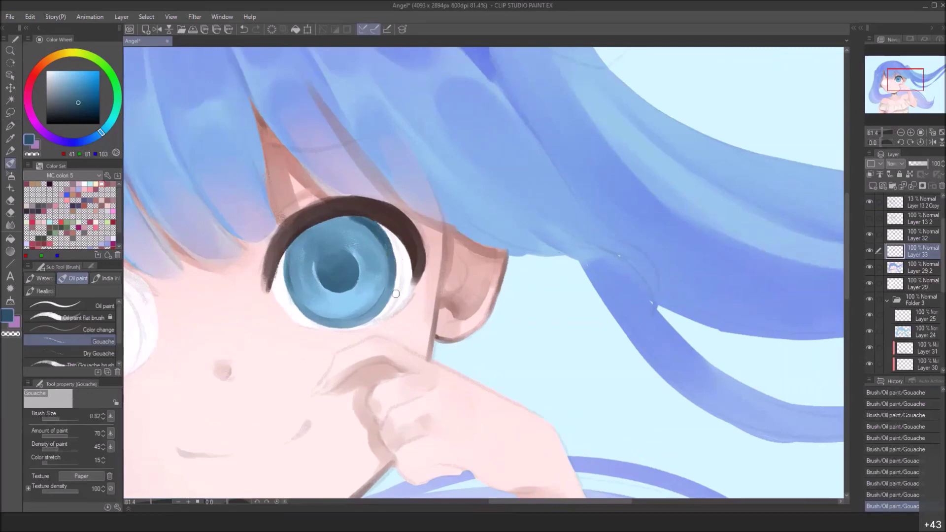
mouse_move(293, 258)
left_mouse_down()
mouse_move(291, 291)
mouse_move(317, 325)
left_mouse_up()
key("ISO_Level3_Shift")
scroll(439, 232, "down", 3)
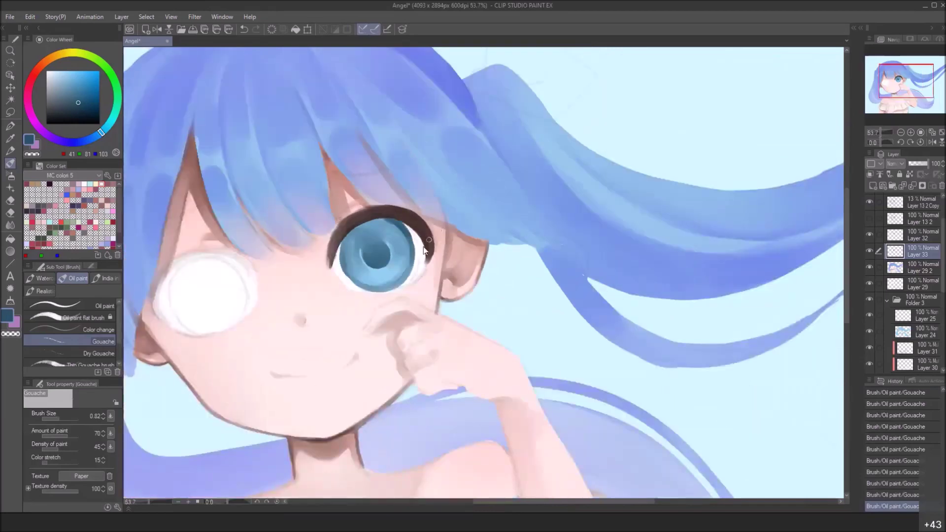
Compare the iris with and without its last three Gouache strokes, keeping the strokes
key("ctrl+z")
key("ctrl+z")
key("ctrl+z")
scroll(379, 202, "up", 3)
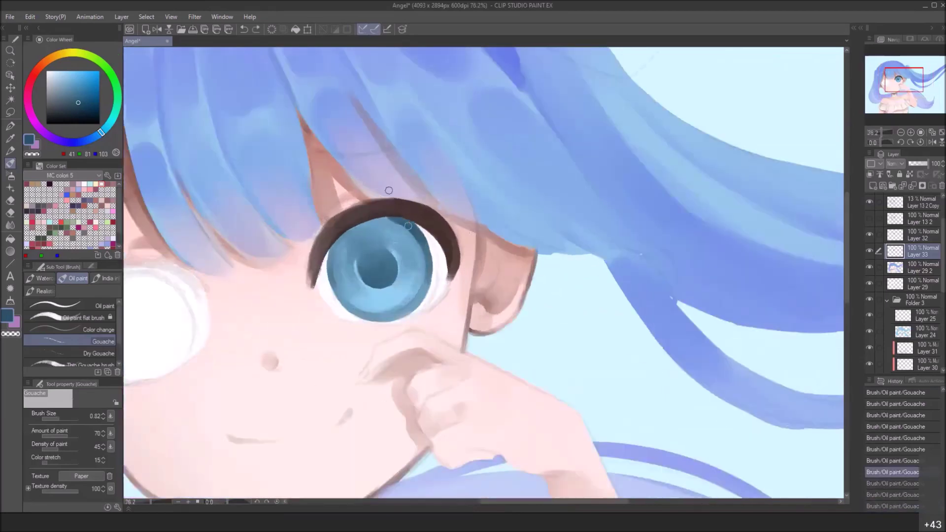
key("ctrl+y")
key("ctrl+y")
key("ctrl+y")
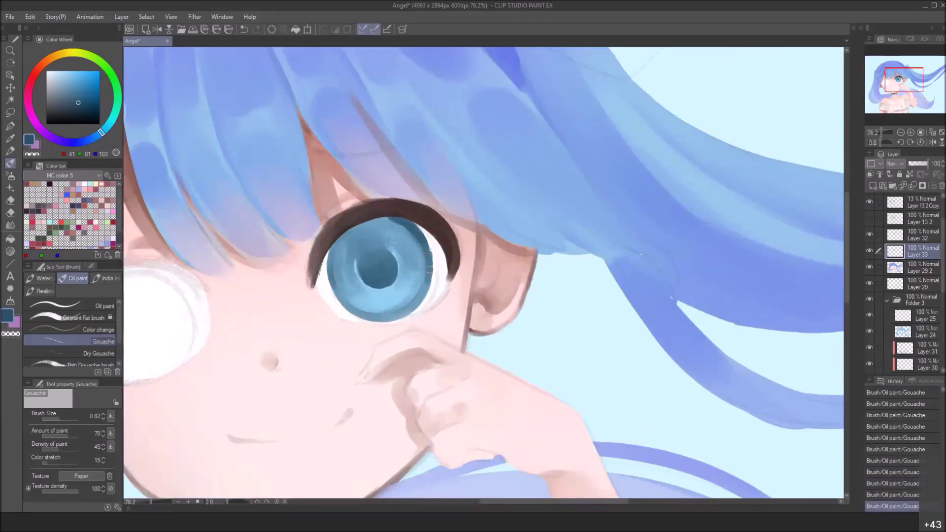
Touch up the dark blue shading along the iris's right-hand edge and above the pupil with Gouache at brush size 0.82
left_click_drag(434, 281, 415, 284)
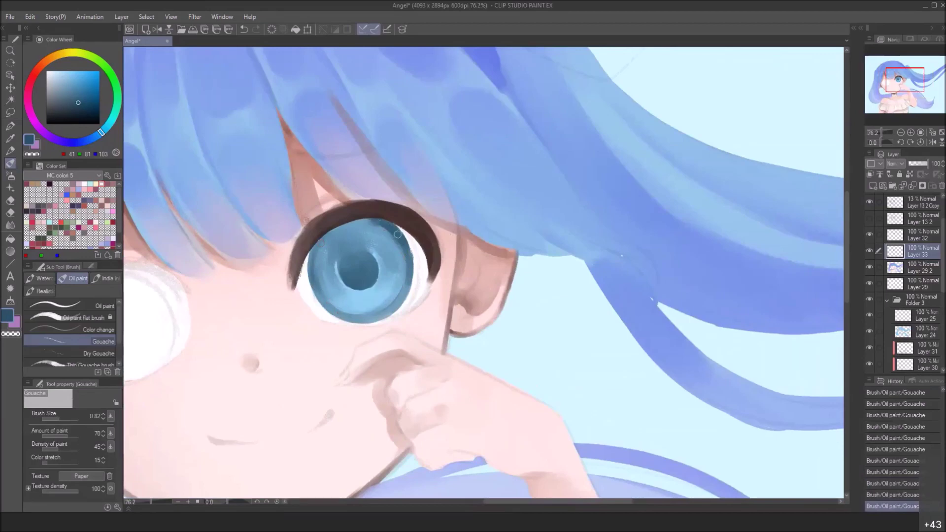
left_click_drag(392, 247, 401, 247)
mouse_move(353, 251)
left_mouse_down()
mouse_move(365, 256)
mouse_move(354, 235)
mouse_move(354, 262)
mouse_move(386, 261)
mouse_move(362, 265)
mouse_move(370, 246)
mouse_move(362, 246)
left_mouse_up()
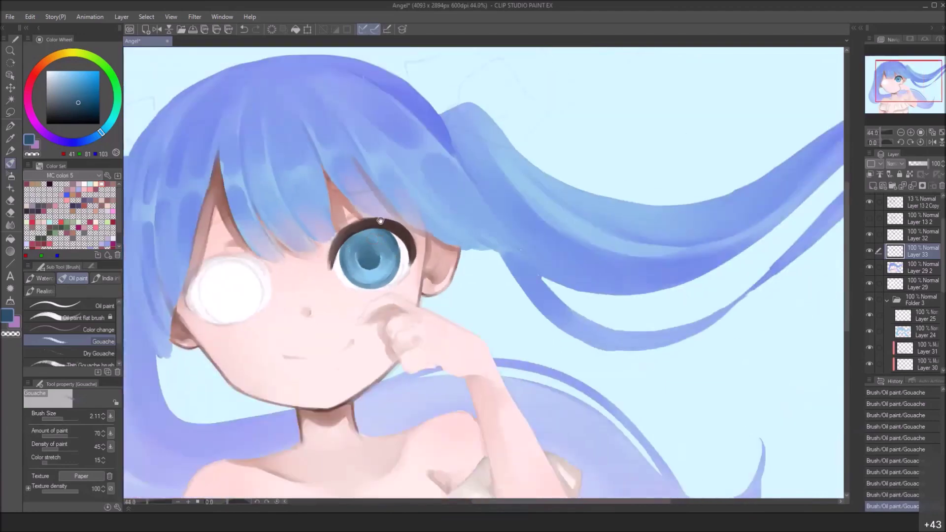
left_click_drag(437, 180, 448, 208)
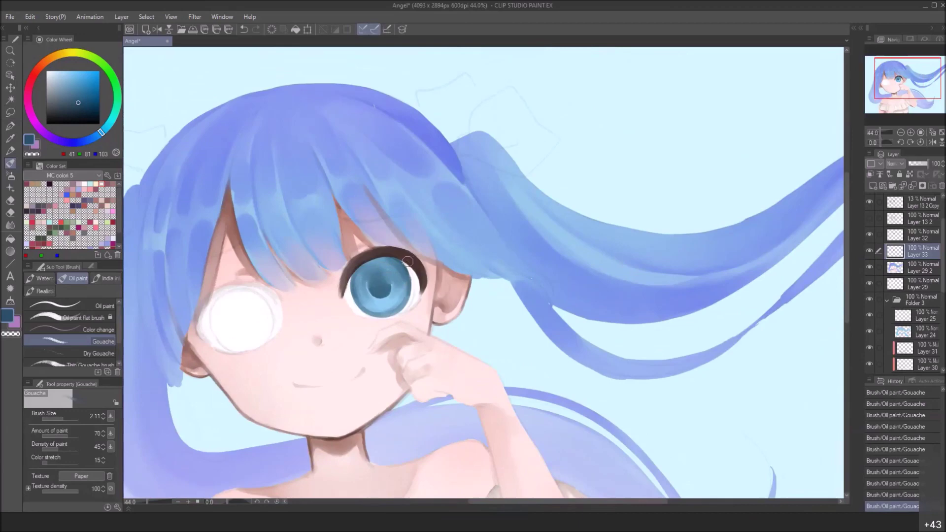
On Layer 32, refine the upper lash line in its sampled dark brown (RGB 63, 54, 55) with Gouache at brush size 0.80
left_click(869, 235)
left_click(869, 235)
left_click(880, 235)
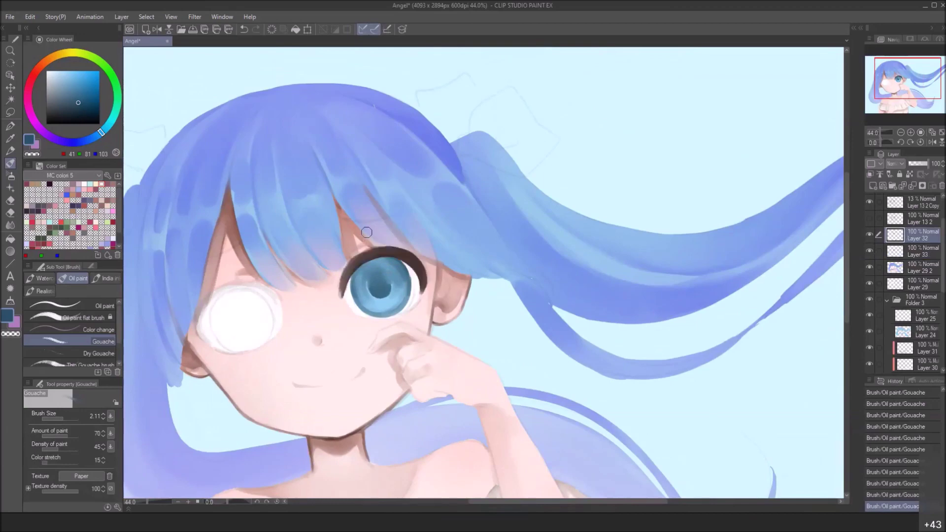
scroll(367, 232, "up", 3)
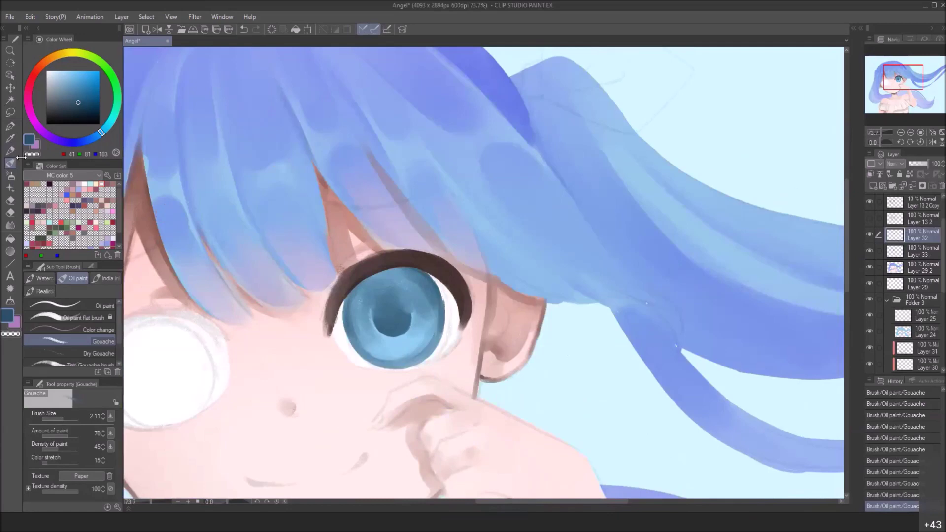
left_click(392, 258, "alt")
key("bracketleft")
key("bracketleft")
key("bracketleft")
key("bracketleft")
key("bracketleft")
key("bracketleft")
mouse_move(397, 259)
left_mouse_down()
mouse_move(361, 273)
mouse_move(332, 309)
mouse_move(329, 330)
left_mouse_up()
mouse_move(345, 291)
left_mouse_down()
mouse_move(327, 328)
mouse_move(367, 280)
left_mouse_up()
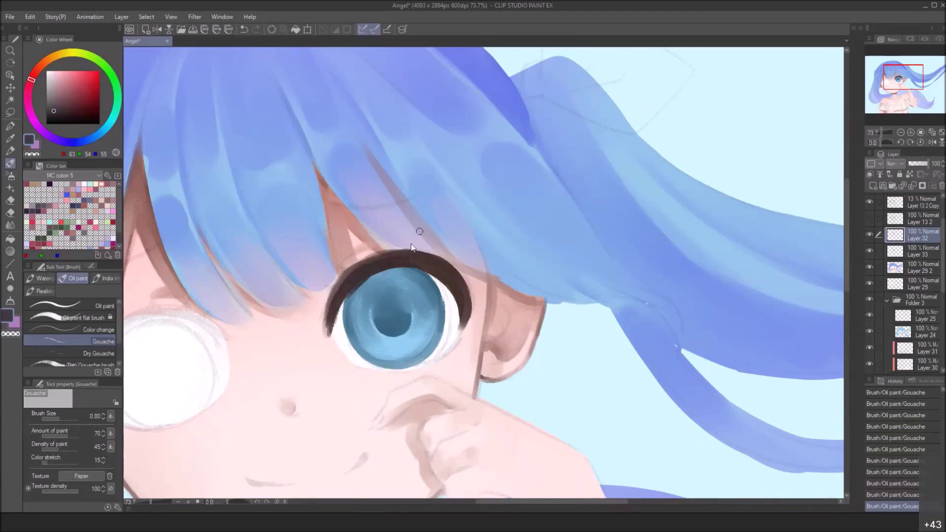
Compare the lash line before and after its latest strokes, keeping the strokes
key("ctrl+z")
key("ctrl+z")
key("ctrl+z")
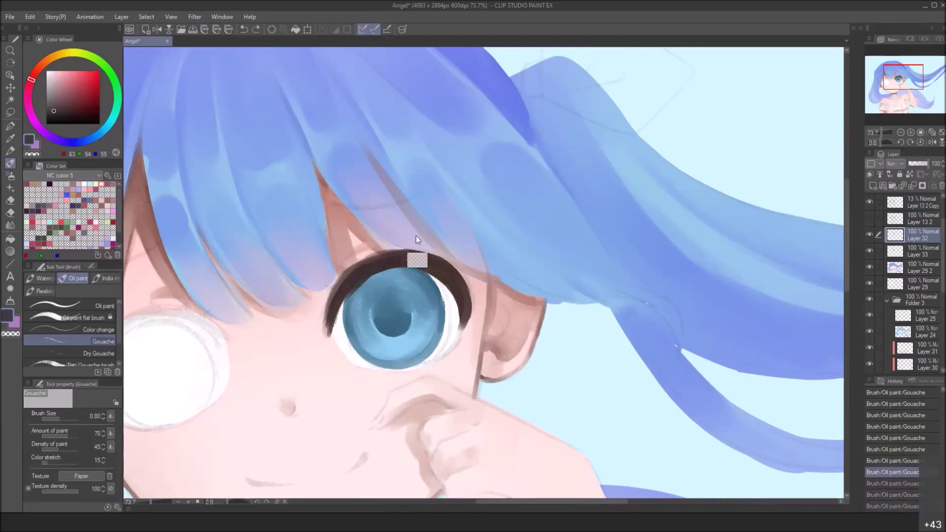
key("ctrl+z")
key("ctrl+z")
key("ctrl+z")
key("ctrl+z")
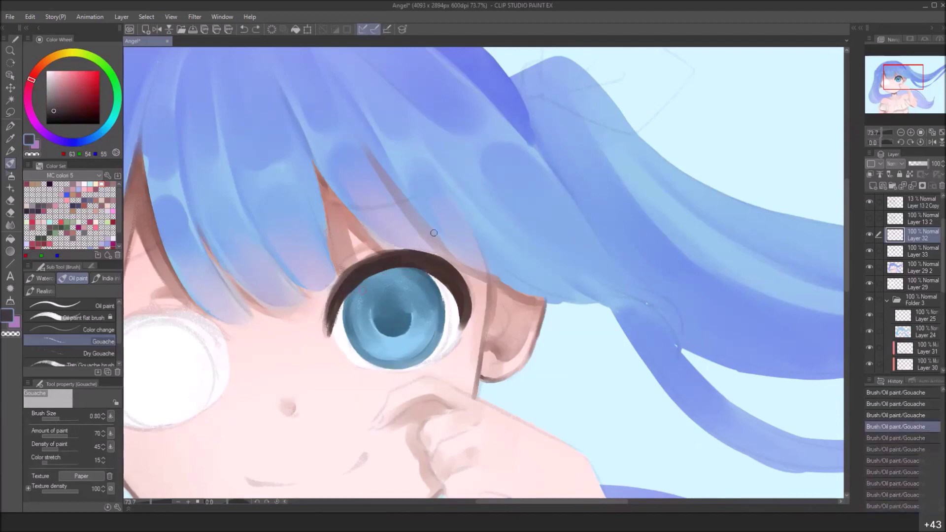
key("ctrl+y")
key("ctrl+y")
key("ctrl+y")
key("ctrl+y")
key("ctrl+y")
key("ctrl+y")
key("ctrl+y")
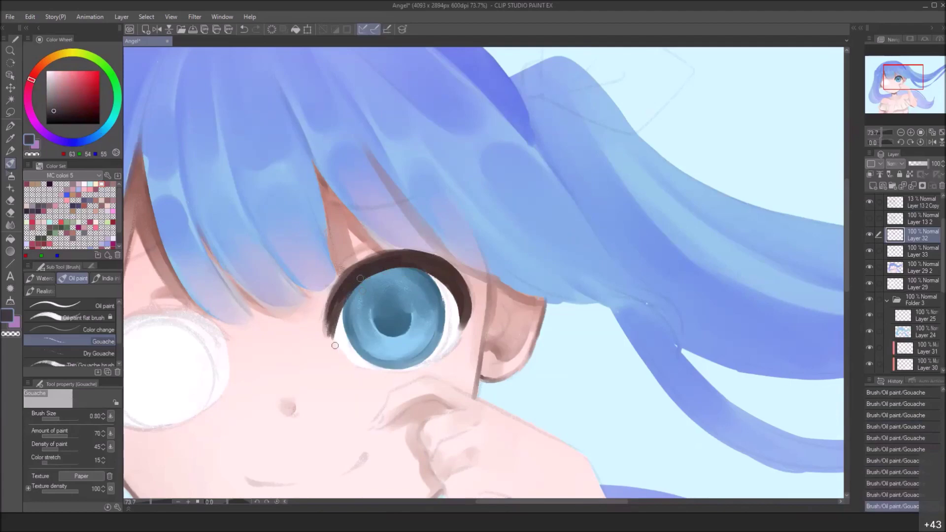
Thicken the inner and outer ends of the lash line with the canvas rotated, and reset the rotation
left_click_drag(347, 294, 339, 341)
left_click_drag(226, 501, 231, 501)
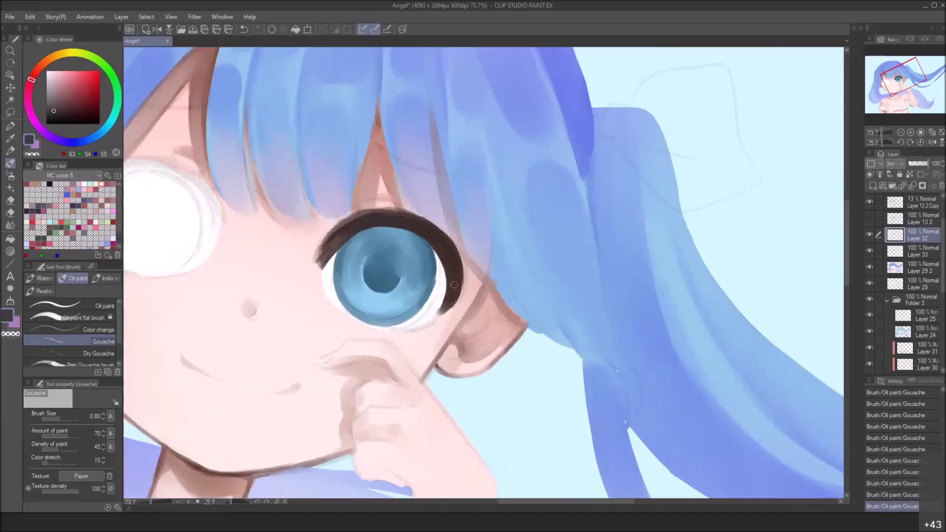
left_click_drag(428, 241, 488, 325)
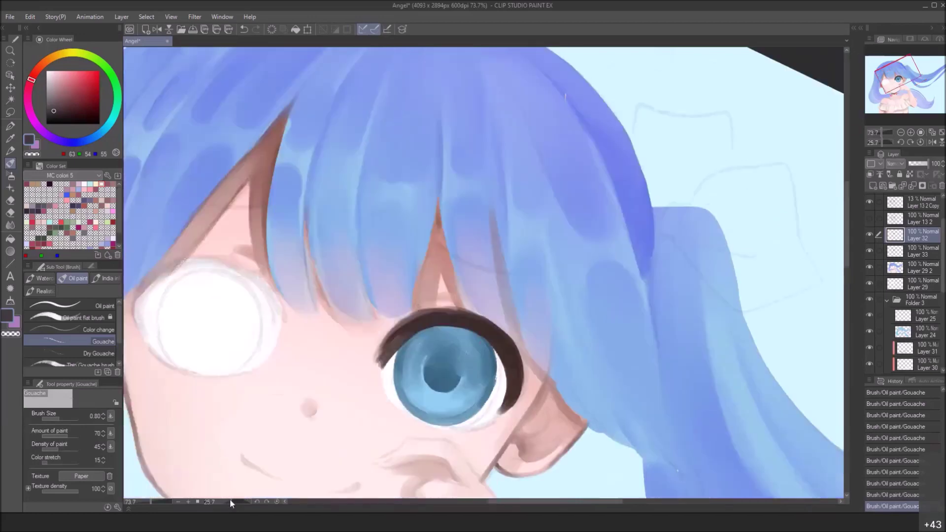
left_click_drag(230, 501, 226, 501)
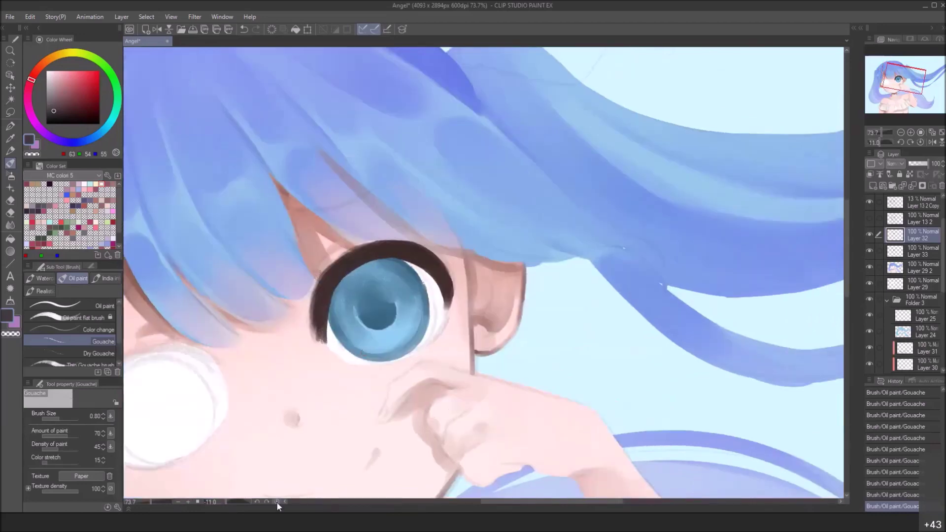
left_click(277, 502)
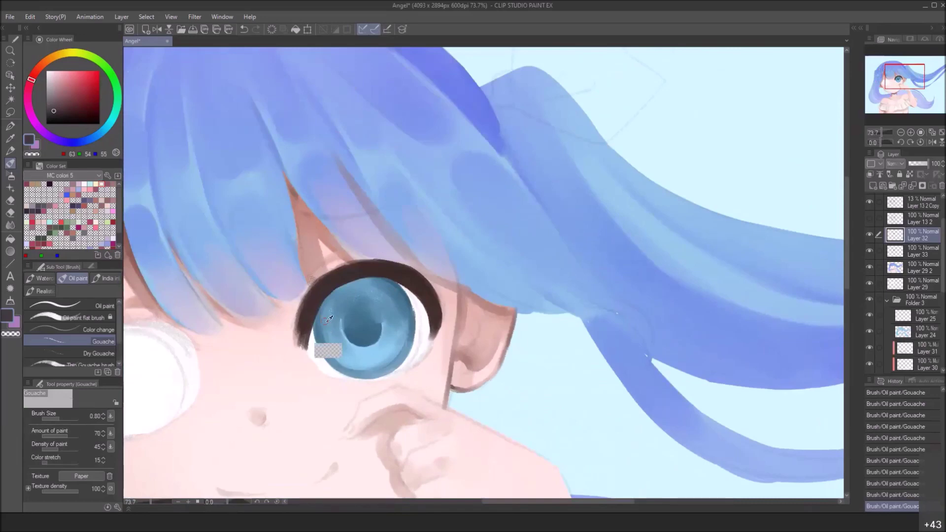
Outline the iris's right-hand and lower edges thinly in dark brown with Gouache at brush size 0.44
left_click_drag(318, 337, 316, 337)
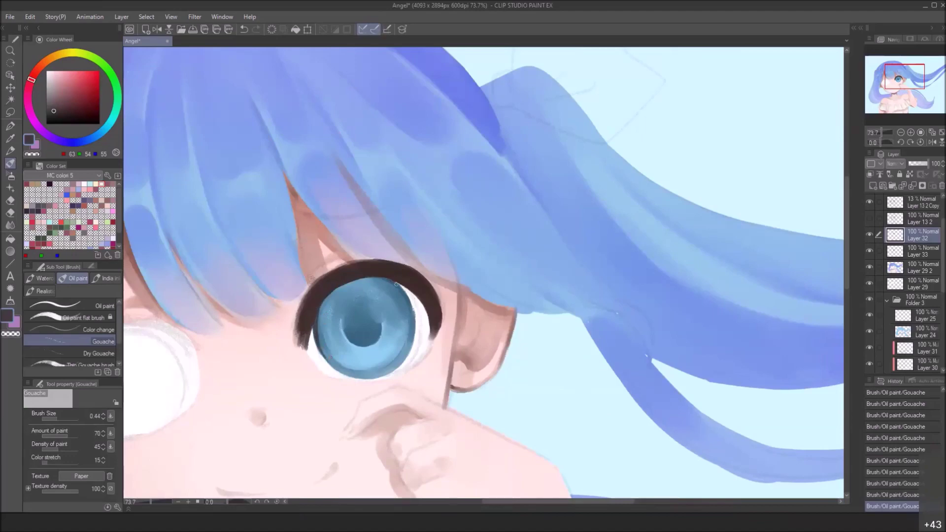
left_click_drag(412, 292, 415, 324)
left_click_drag(404, 287, 413, 311)
left_click_drag(413, 316, 400, 365)
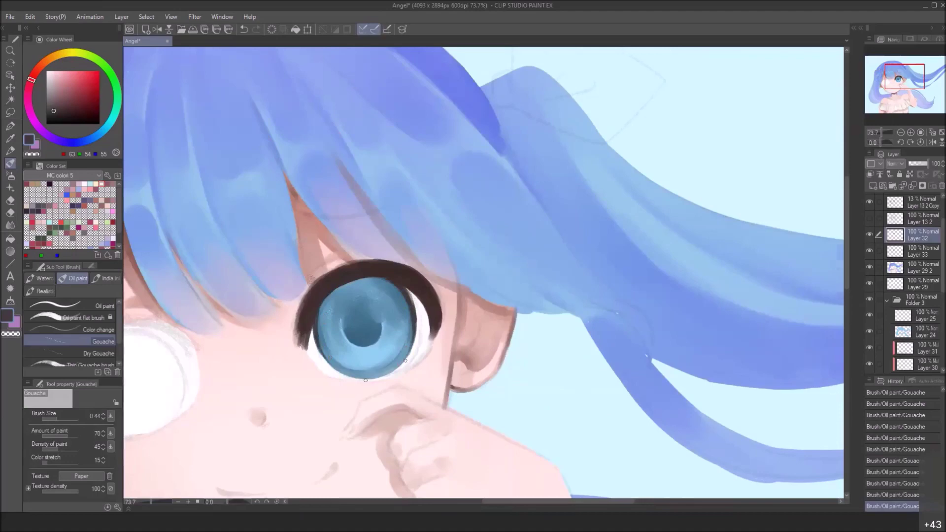
left_click_drag(366, 380, 249, 354)
mouse_move(200, 311)
left_mouse_down()
mouse_move(235, 350)
mouse_move(343, 337)
left_mouse_up()
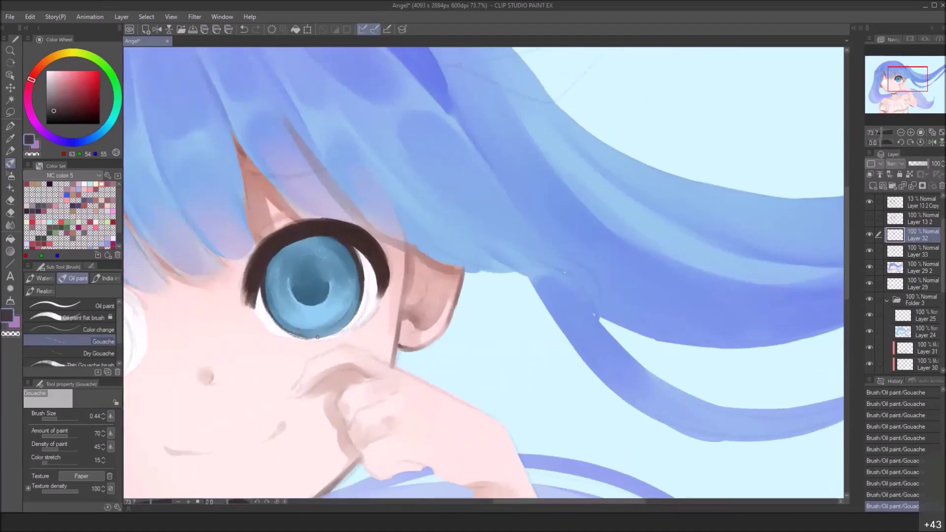
Thicken the dark iris outline from the lower edge up the right-hand side until it meets the lash line
mouse_move(335, 333)
left_mouse_down()
mouse_move(358, 302)
mouse_move(354, 312)
left_mouse_up()
left_click_drag(346, 245, 359, 288)
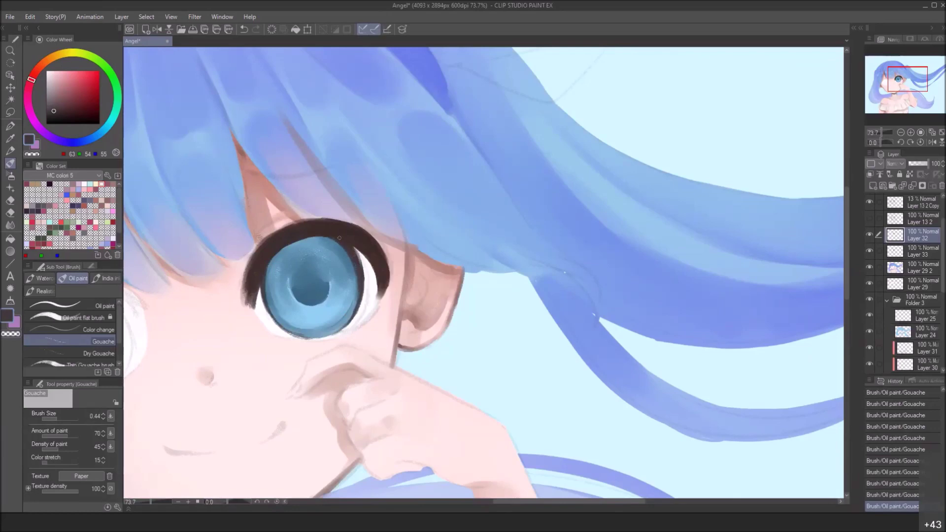
left_click_drag(438, 226, 349, 229)
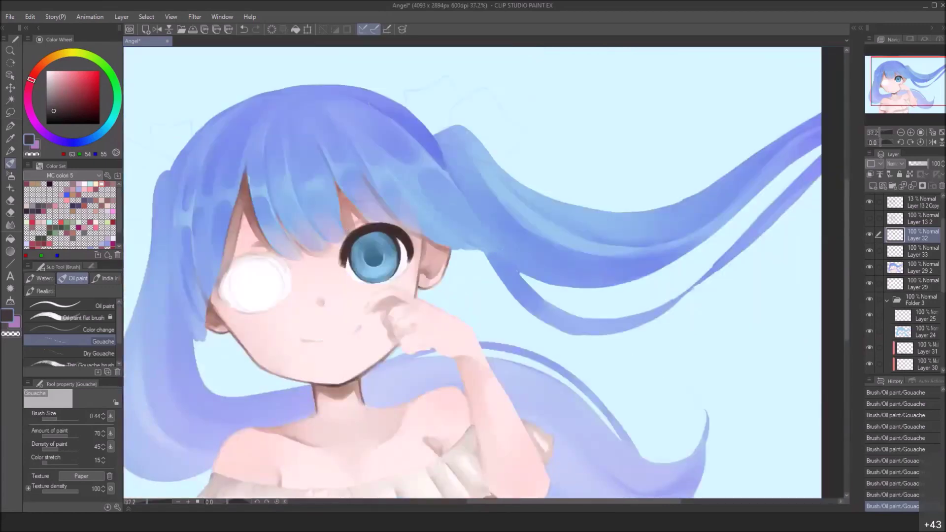
scroll(391, 236, "up", 5)
scroll(319, 256, "down", 1)
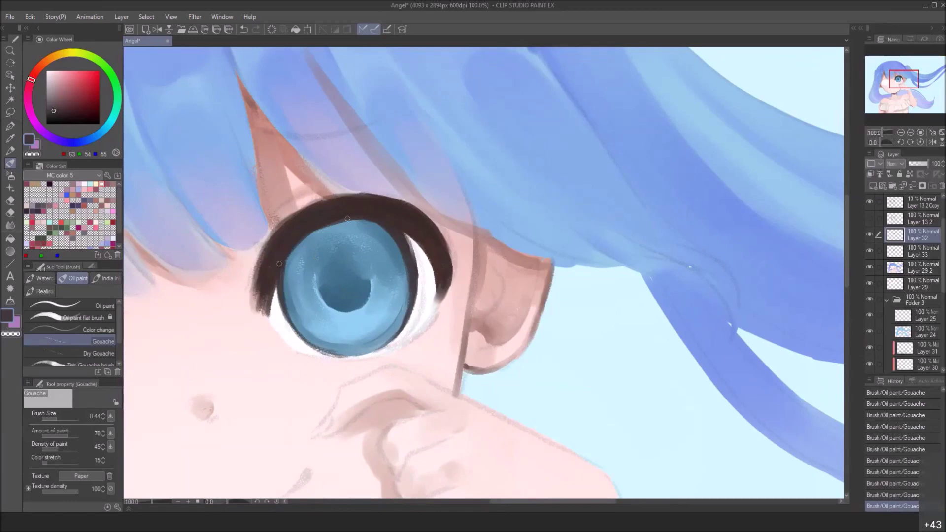
scroll(355, 210, "down", 3)
scroll(523, 245, "down", 2)
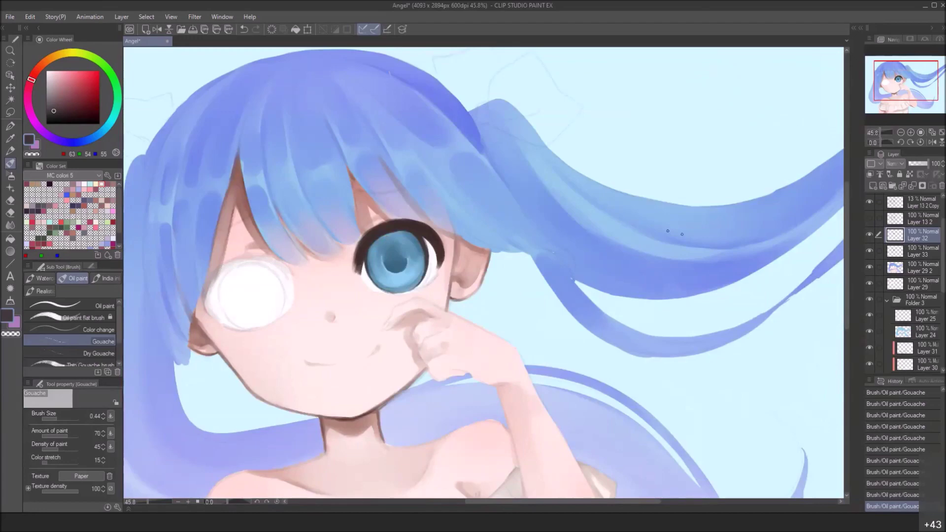
Draw a thin lower lash line from the outer corner beneath the eye with Gouache at brush size 0.20, undoing unwanted strokes
scroll(431, 285, "up", 2)
left_click_drag(376, 306, 405, 299)
key("ctrl+z")
left_click_drag(379, 303, 433, 277)
key("ctrl+z")
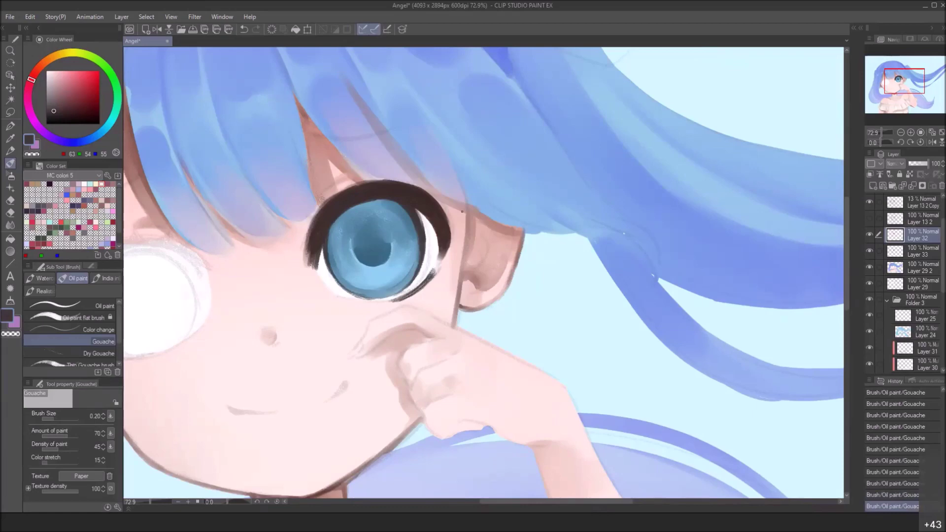
key("ctrl+z")
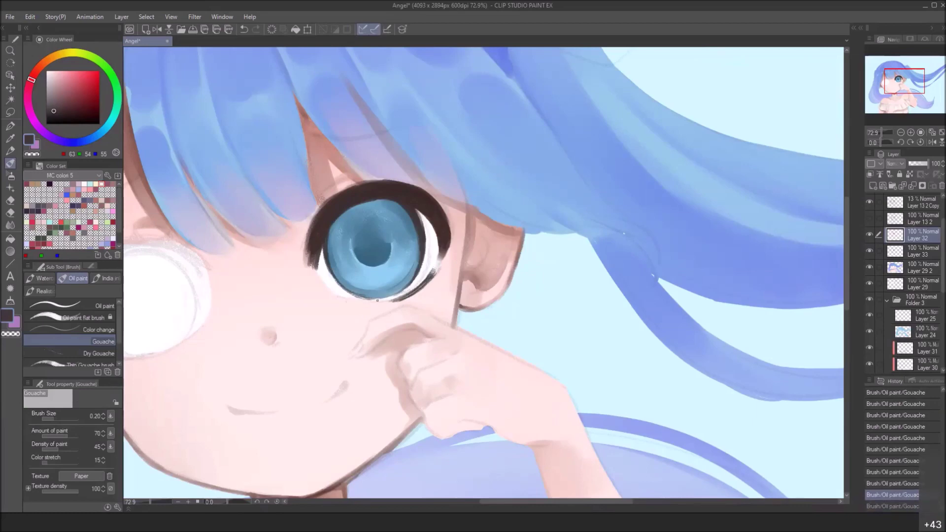
Mirror and rotate the view, extend the lower lash line beneath the iris towards the inner corner, and reset the rotation
left_click(157, 30)
scroll(687, 416, "right", 4)
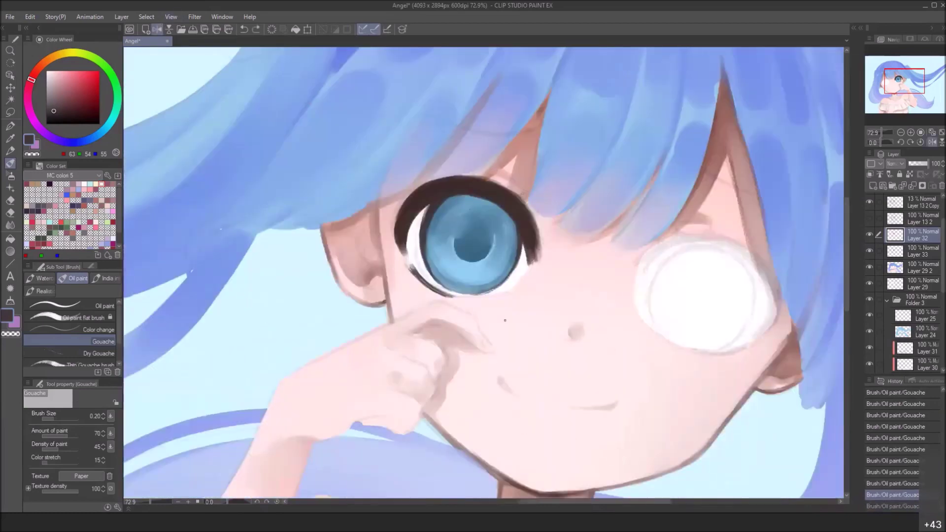
left_click_drag(227, 502, 219, 502)
mouse_move(394, 399)
left_mouse_down()
mouse_move(401, 316)
mouse_move(377, 349)
left_mouse_up()
mouse_move(401, 318)
left_mouse_down()
mouse_move(369, 355)
mouse_move(406, 306)
left_mouse_up()
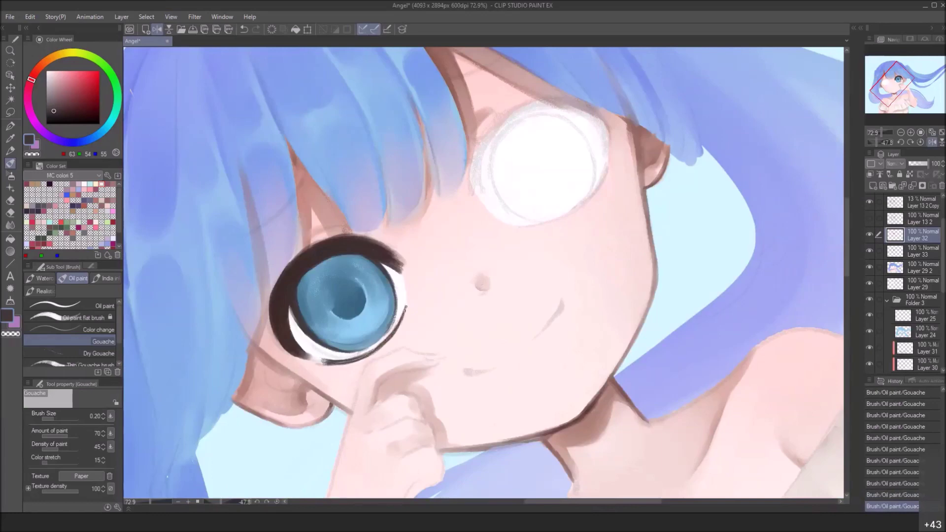
left_click(278, 502)
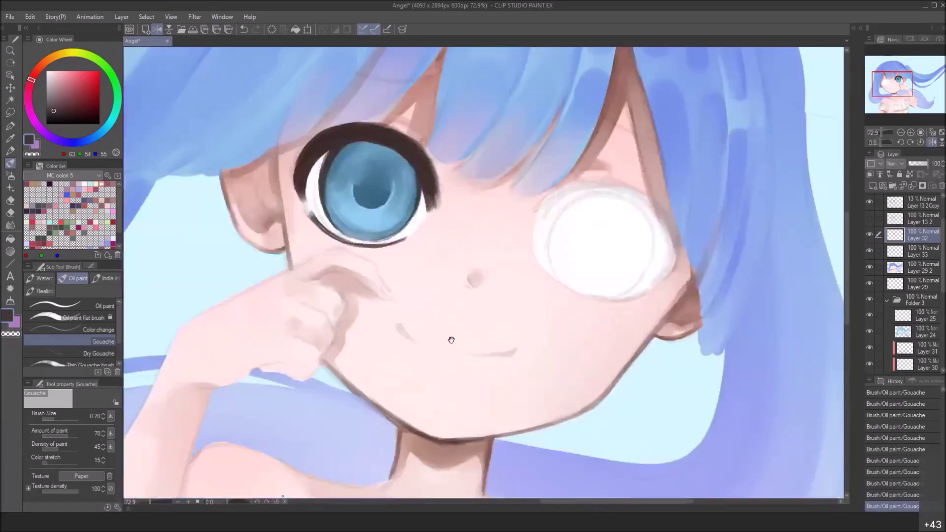
Soften the lash lines at the eye's outer corner with the Gouache blender at brush size 0.59
left_click_drag(572, 251, 538, 245)
left_click_drag(492, 221, 465, 291)
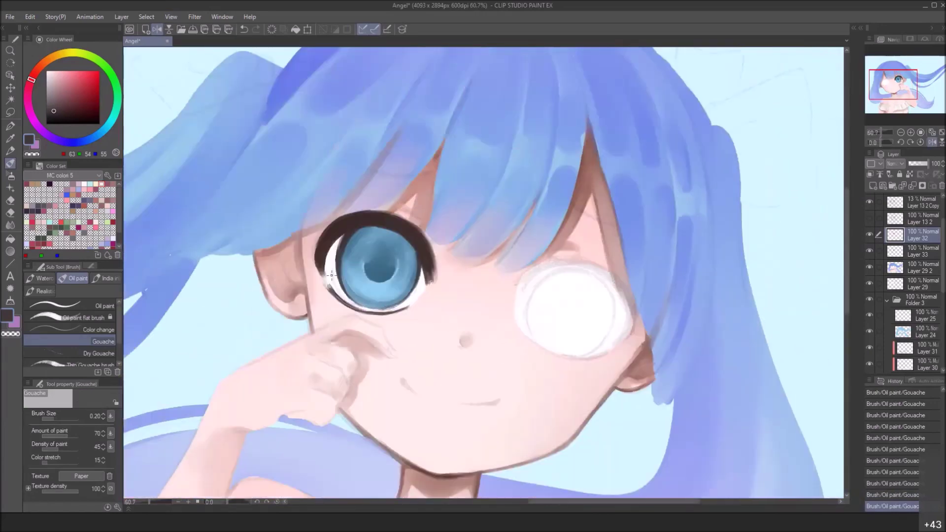
scroll(331, 275, "up", 1)
left_click(88, 363)
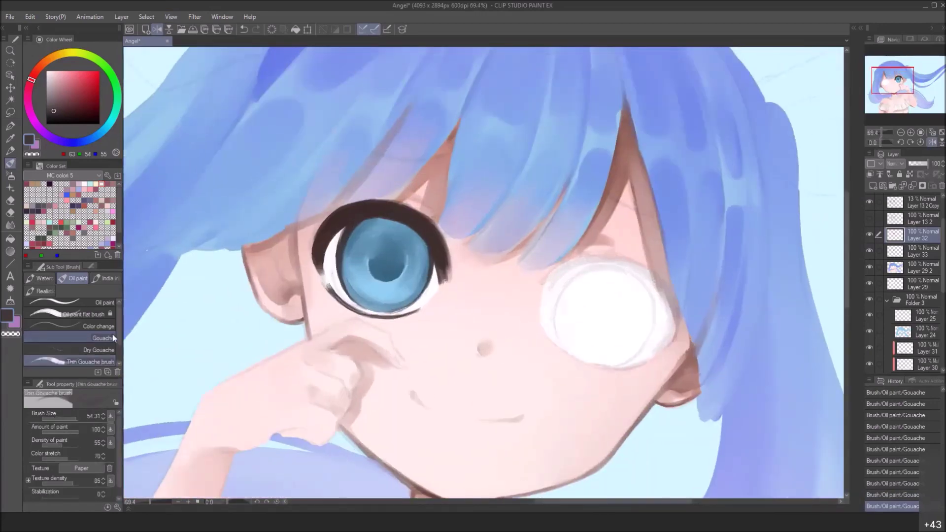
scroll(116, 333, "down", 1)
left_click(93, 362)
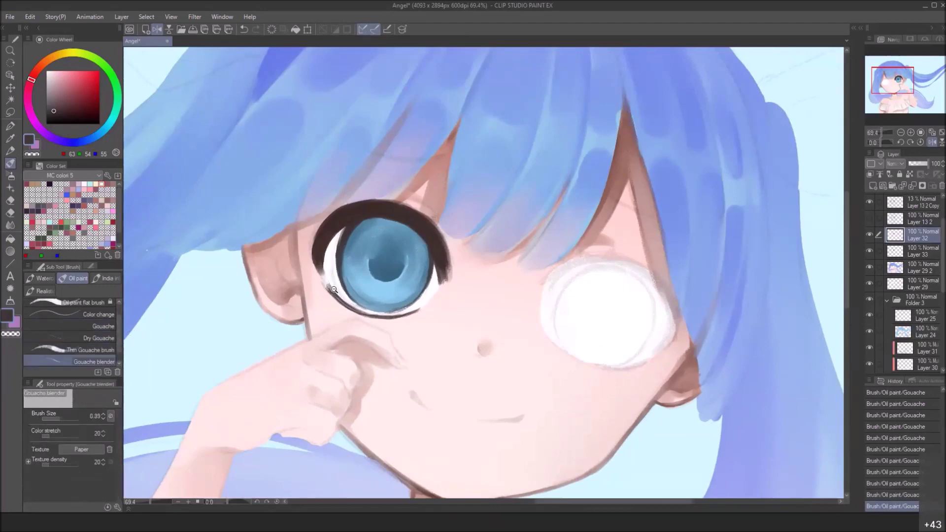
scroll(334, 284, "up", 1)
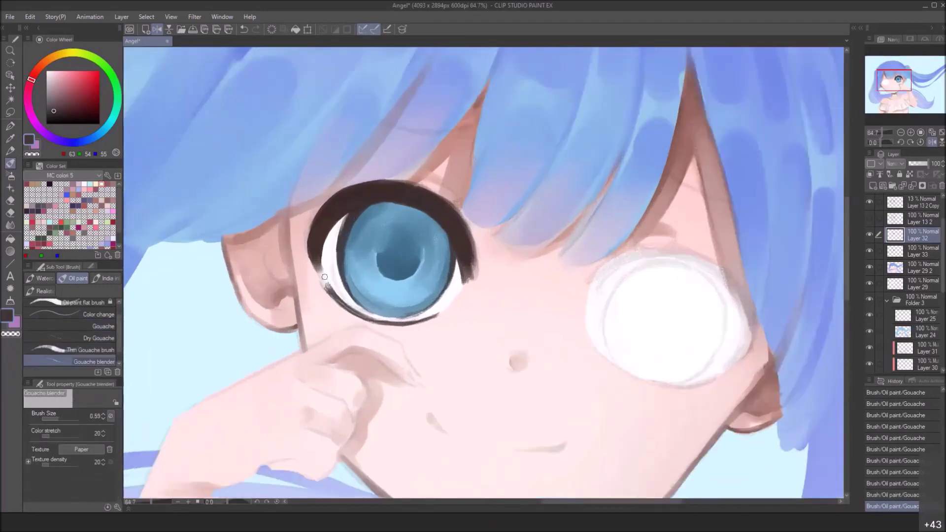
left_click_drag(324, 278, 327, 286)
left_click_drag(321, 270, 326, 283)
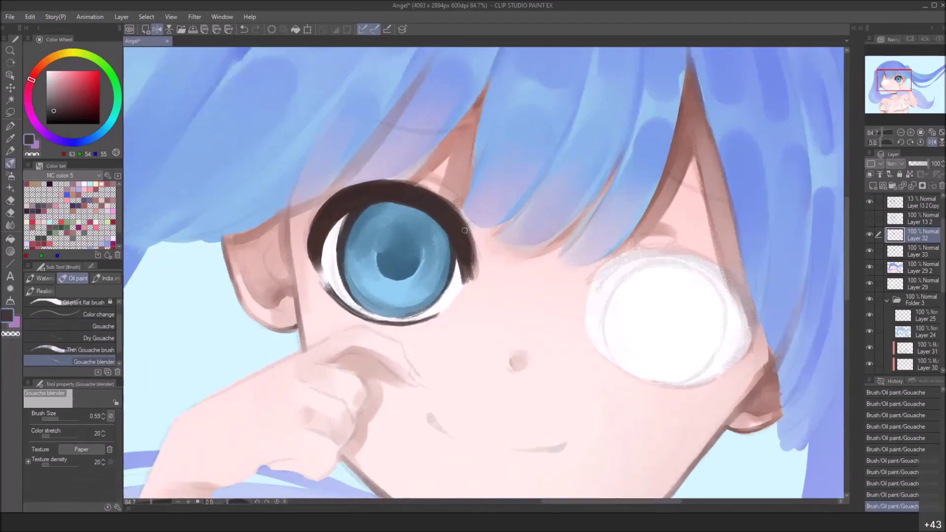
Blend the edges of the upper lash line towards the inner corner, enlarging the Gouache blender to 1.10
left_click_drag(471, 242, 477, 258)
left_click_drag(395, 227, 429, 268)
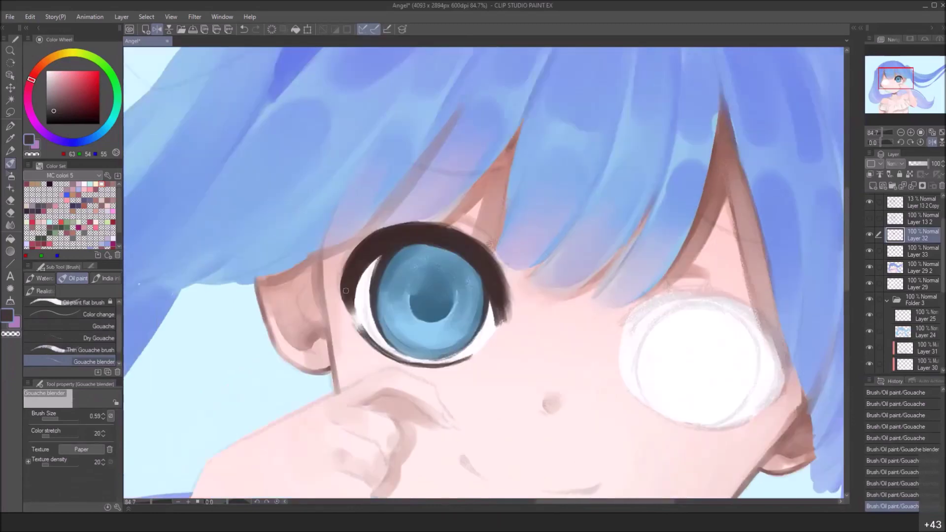
mouse_move(397, 230)
left_mouse_down()
mouse_move(462, 232)
mouse_move(498, 264)
mouse_move(506, 309)
left_mouse_up()
left_click_drag(413, 248, 447, 248)
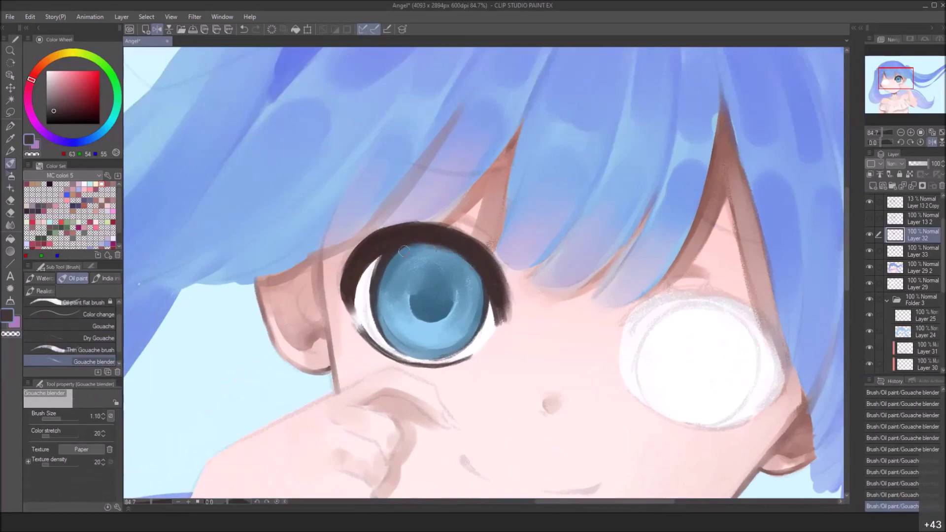
key("bracketright")
Unmirror the view, duplicate Layer 32 and Layer 33, and move the copied eye towards the blank white eye
scroll(459, 264, "down", 4)
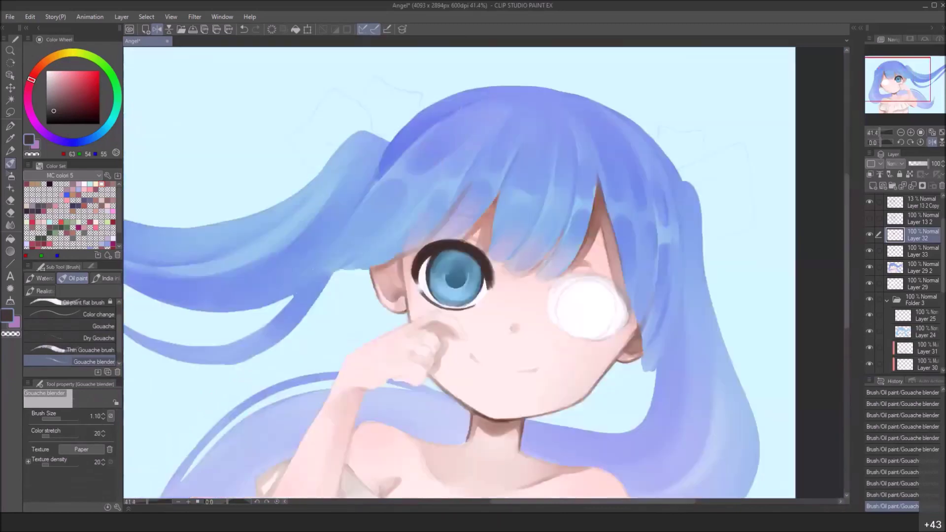
left_click_drag(460, 264, 417, 272)
left_click(158, 29)
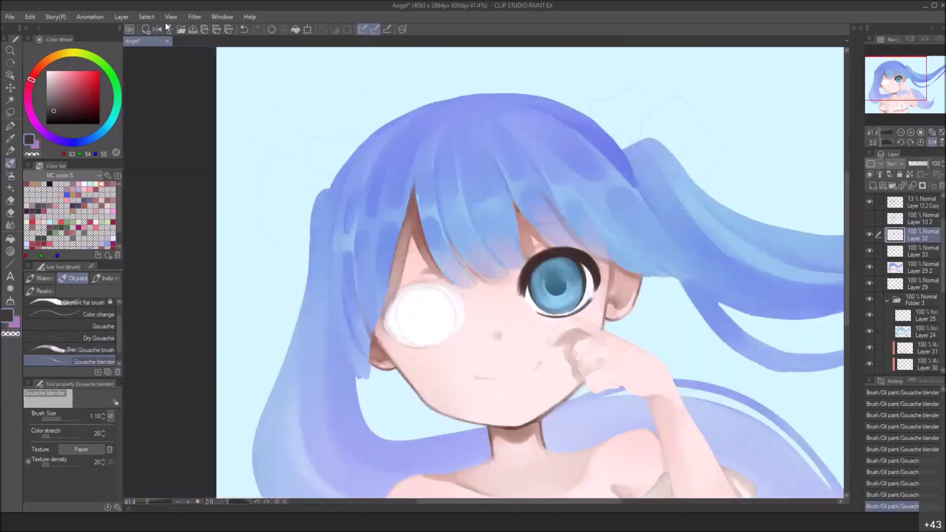
left_click_drag(622, 241, 597, 251)
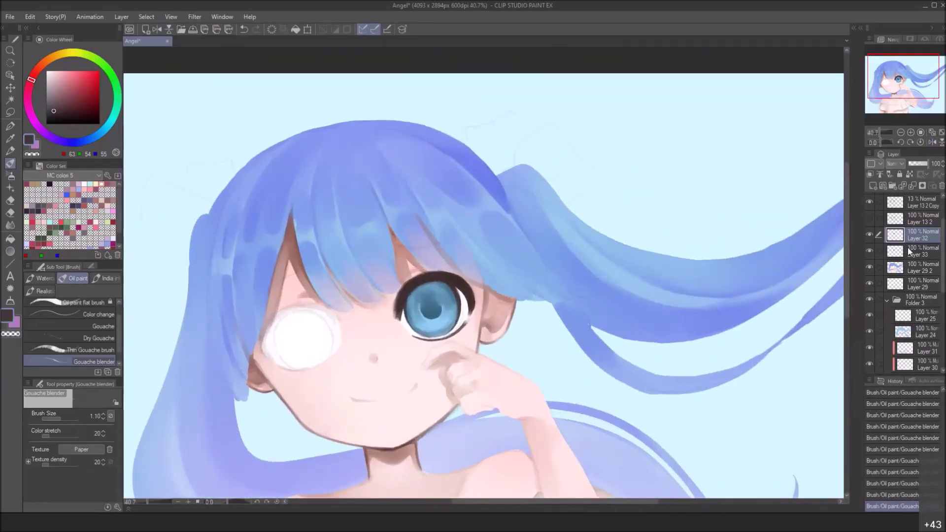
left_click(908, 248, "shift")
key("ctrl+c")
key("ctrl+v")
left_click(932, 247, "ctrl")
key("k")
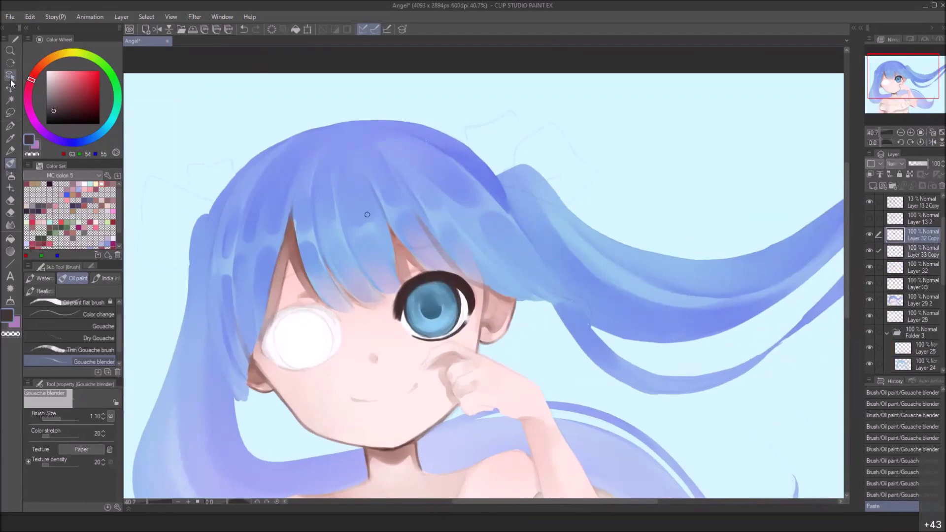
left_click_drag(552, 367, 447, 399)
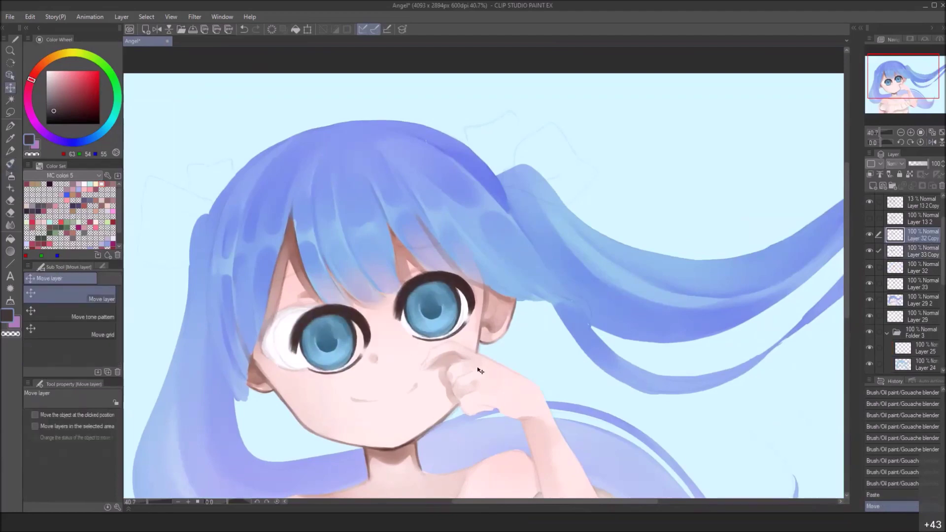
Flip the copied eye horizontally, then rotate and position it over the blank eye white
left_click(49, 15)
mouse_move(30, 16)
mouse_move(107, 240)
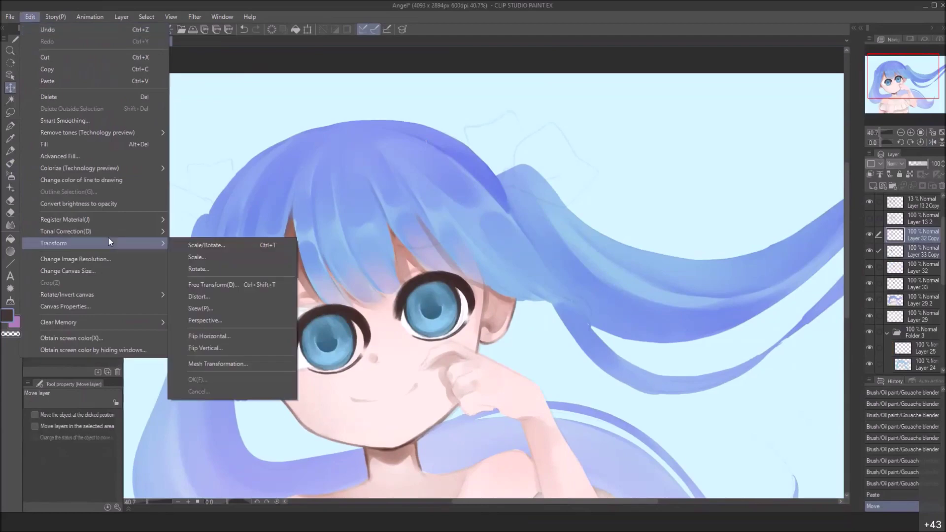
left_click(259, 339)
left_click_drag(383, 374, 455, 341)
key("Return")
left_click_drag(304, 347, 258, 338)
left_click_drag(417, 279, 408, 305)
left_click_drag(290, 327, 297, 333)
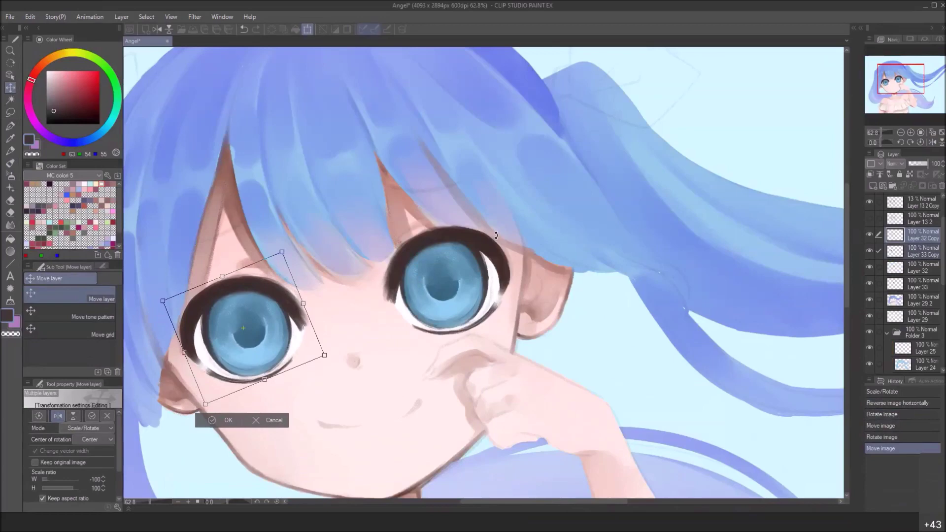
key("Return")
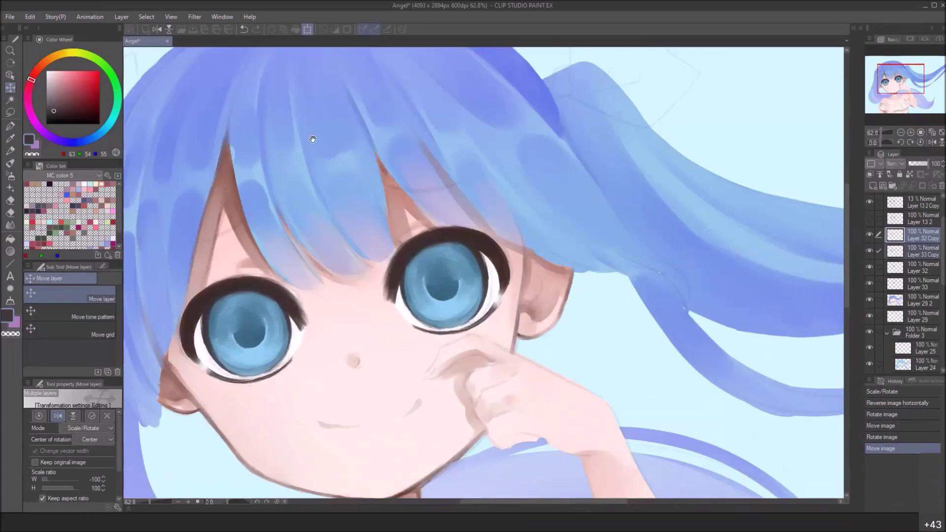
Mirror the view, apply the eye's transformation, and nudge the copied eye slightly to refine its placement
left_click(158, 28)
key("space")
left_click_drag(641, 306, 411, 240)
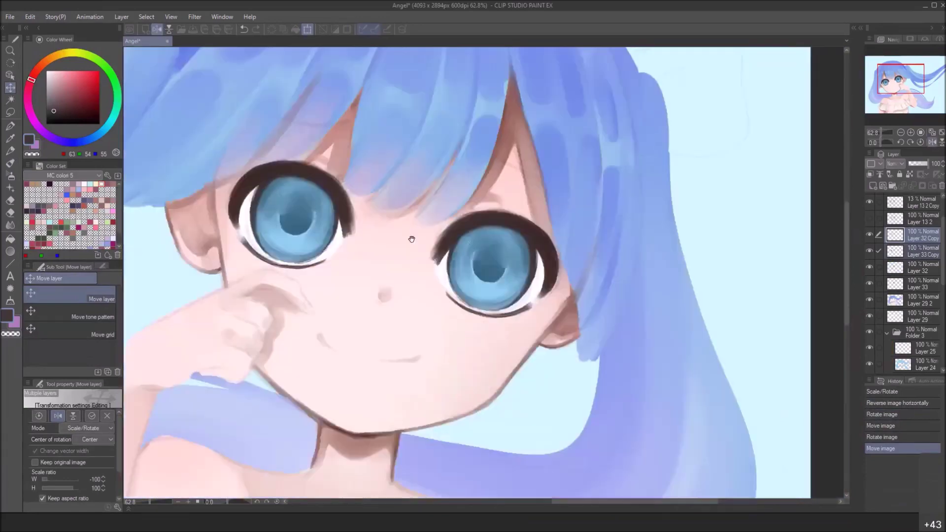
key("ctrl+t")
left_click(464, 355)
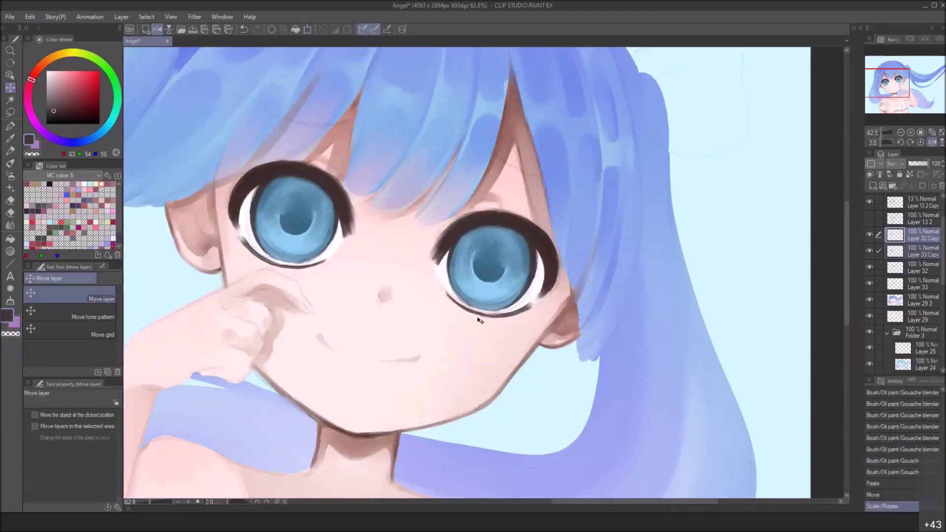
left_click_drag(518, 243, 516, 242)
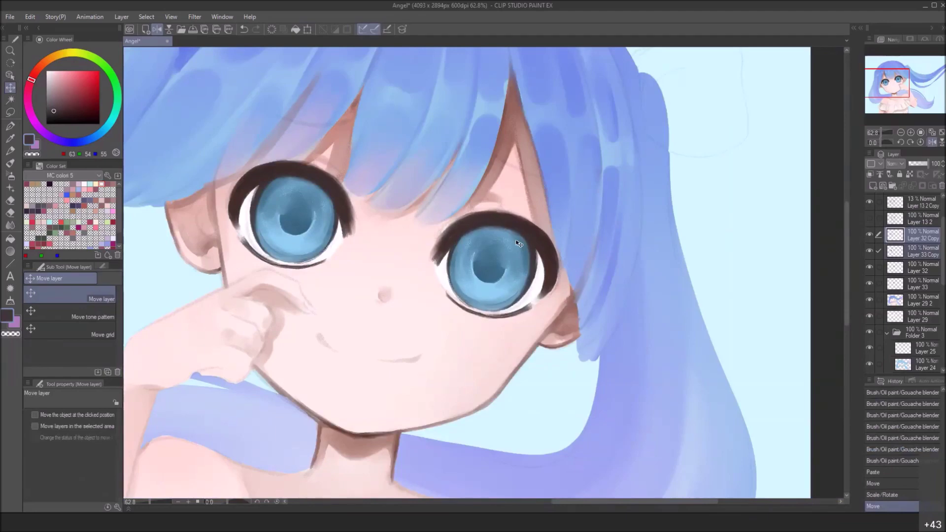
scroll(506, 221, "down", 2)
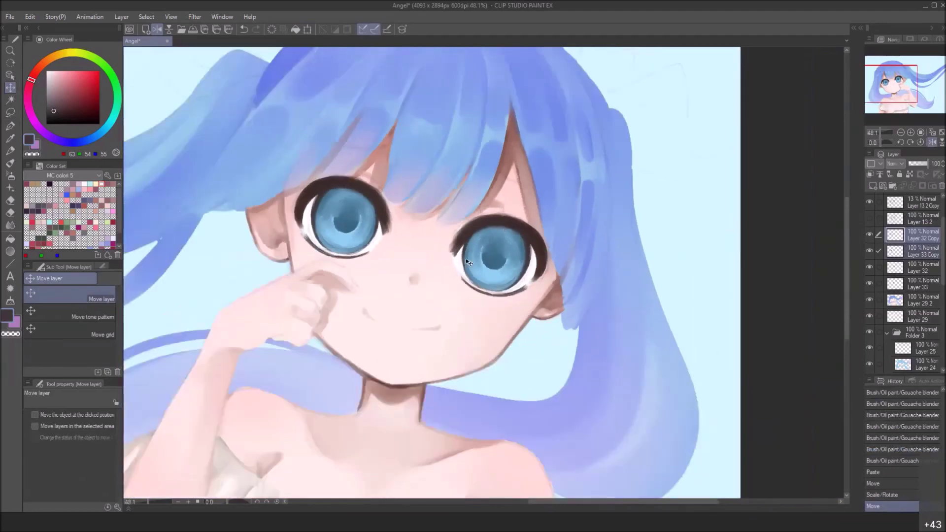
Unmirror the view and nudge the copied eye slightly downwards to align it with the other eye
left_click(156, 31)
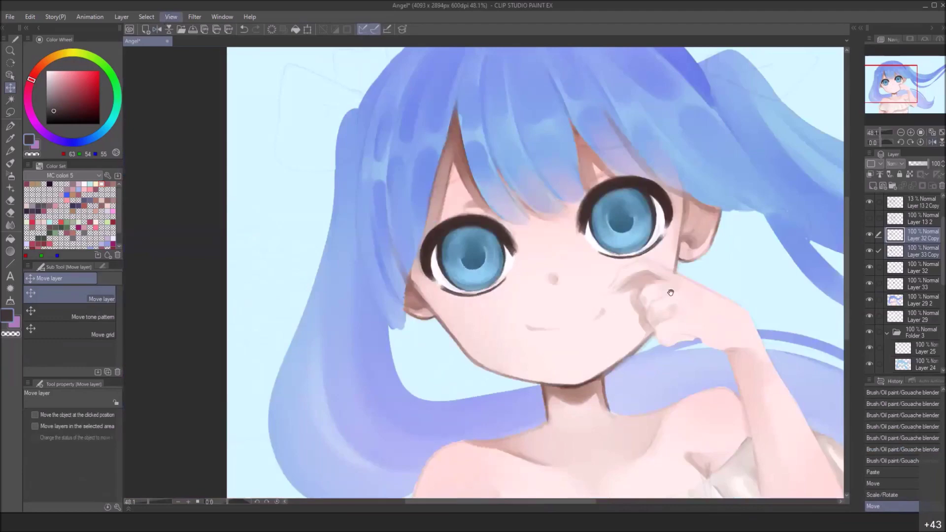
left_click_drag(706, 273, 575, 307)
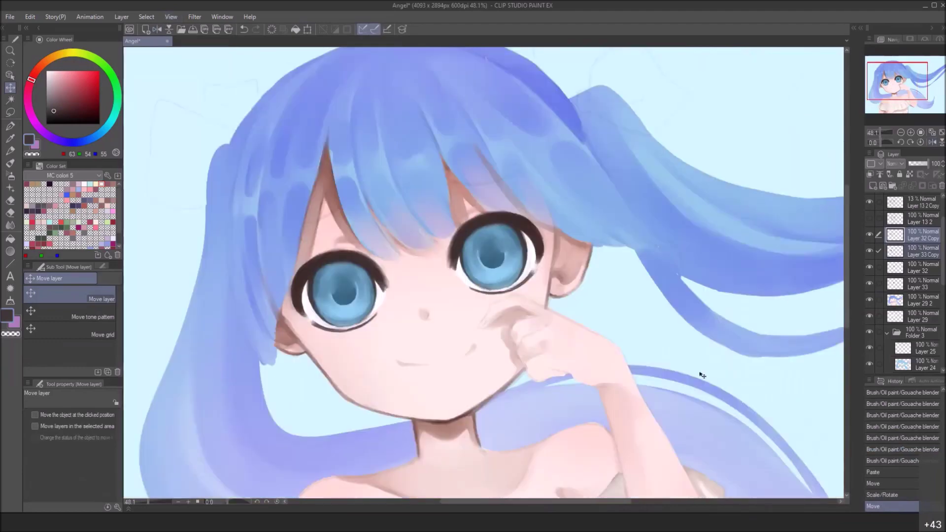
left_click(402, 307)
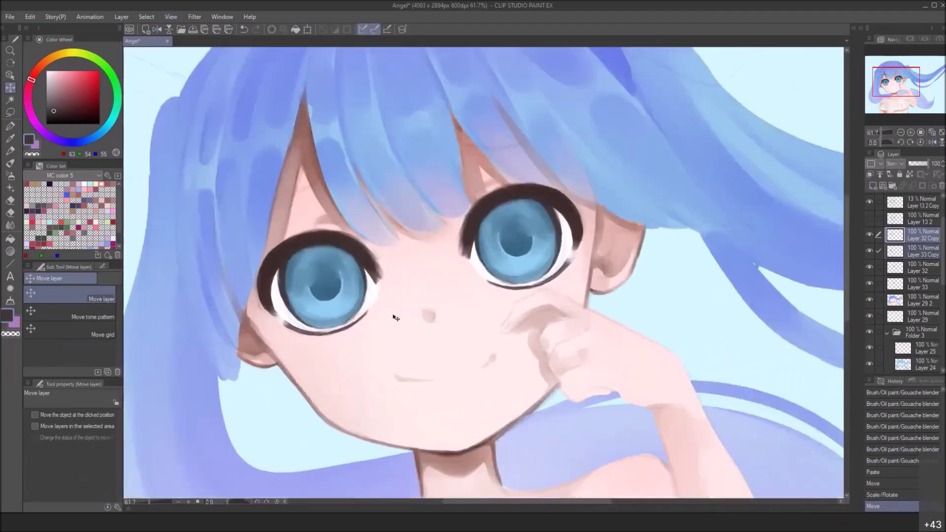
left_click_drag(395, 317, 395, 320)
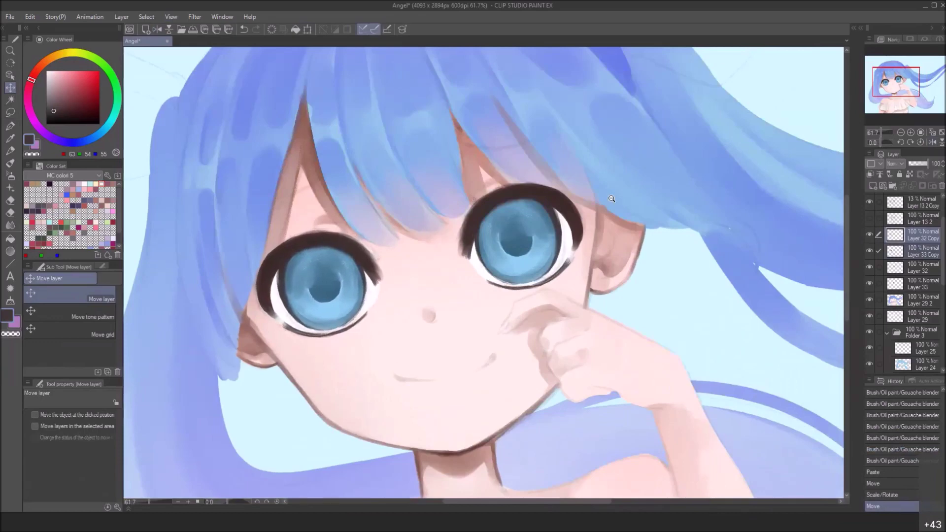
left_click_drag(611, 198, 586, 246)
left_click_drag(586, 246, 471, 319)
left_click_drag(397, 326, 430, 328)
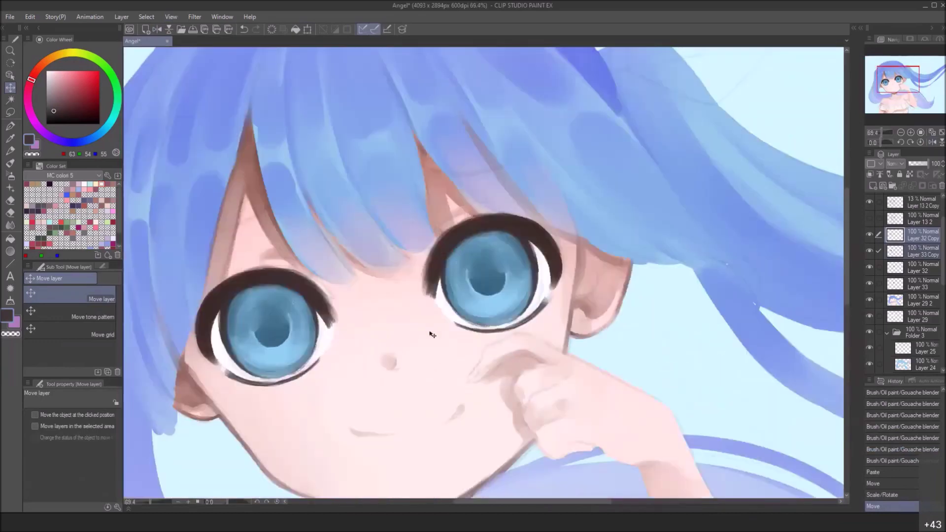
Merge Layer 32 Copy and Layer 33 Copy into one layer and check its content by toggling its visibility
right_click(917, 253)
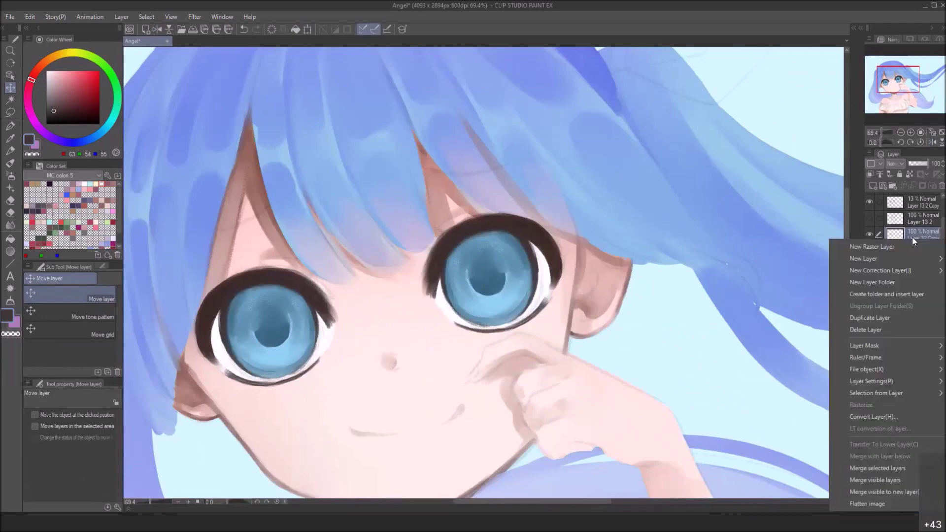
left_click(877, 467)
left_click(869, 235)
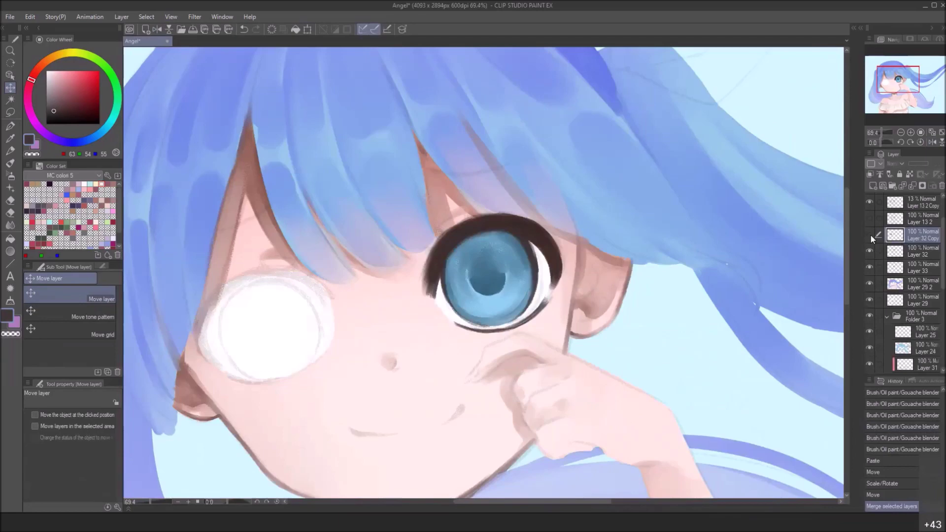
left_click(870, 234)
Merge the original eye's Layer 32 and Layer 33 into one layer and check it by toggling its visibility
left_click(911, 251)
left_click(918, 259, "shift")
right_click(918, 259)
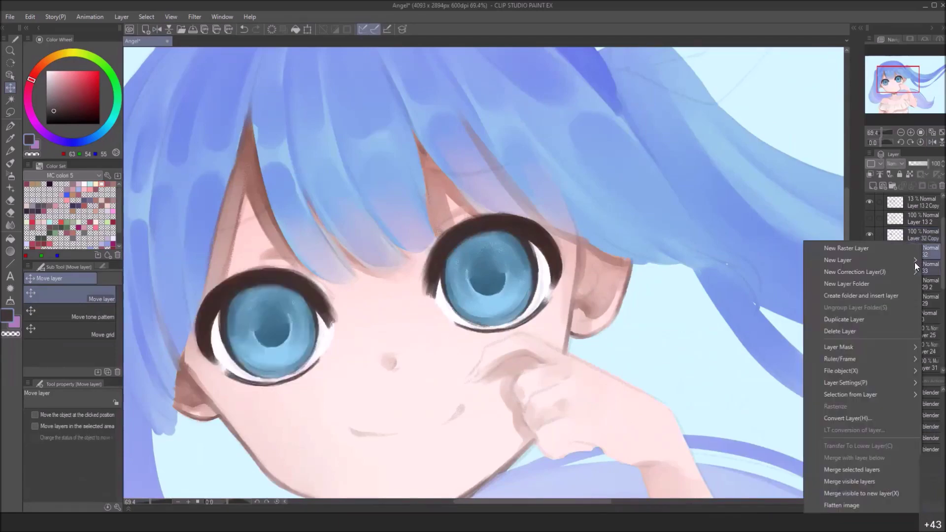
left_click(852, 468)
left_click(869, 251)
left_click(870, 251)
Add a new raster layer above Layer 32 Copy and set its blending mode to Multiply
left_click(909, 236)
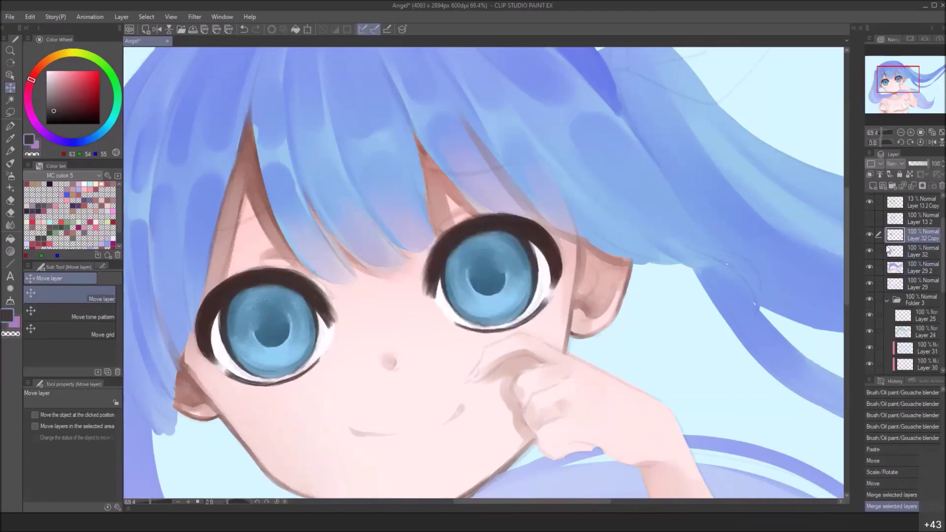
left_click(12, 154)
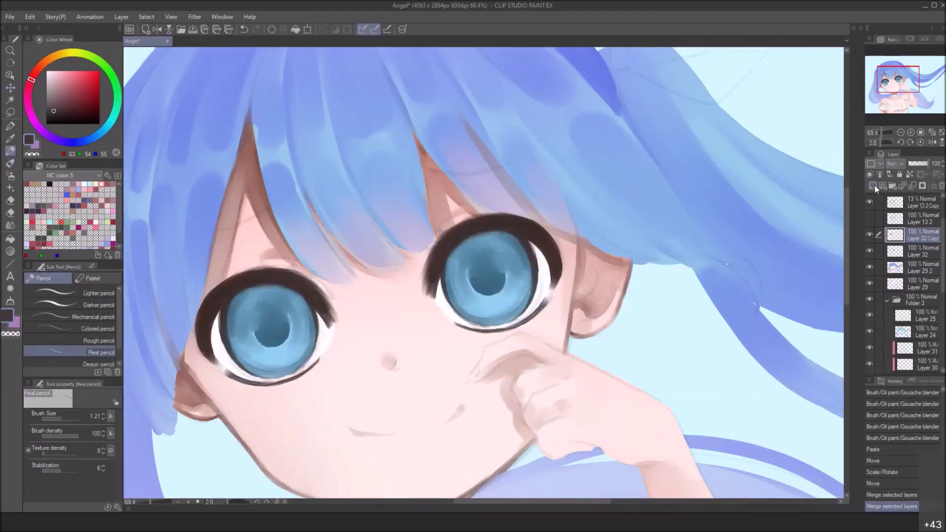
left_click(874, 186)
left_click(894, 164)
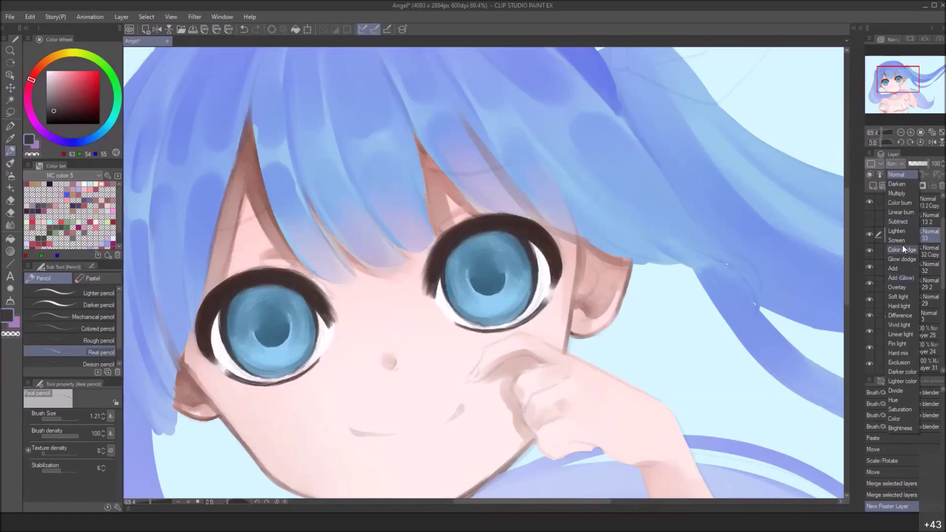
left_click(906, 194)
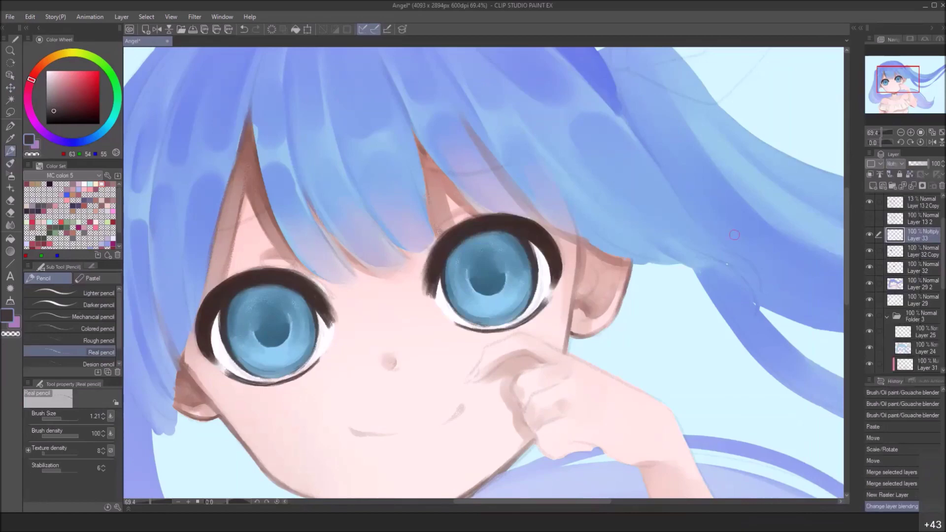
Shade the upper part of the copied eye in muted grey-brown with Transparent watercolor at brush size 2.23
left_click(53, 96)
left_click(10, 163)
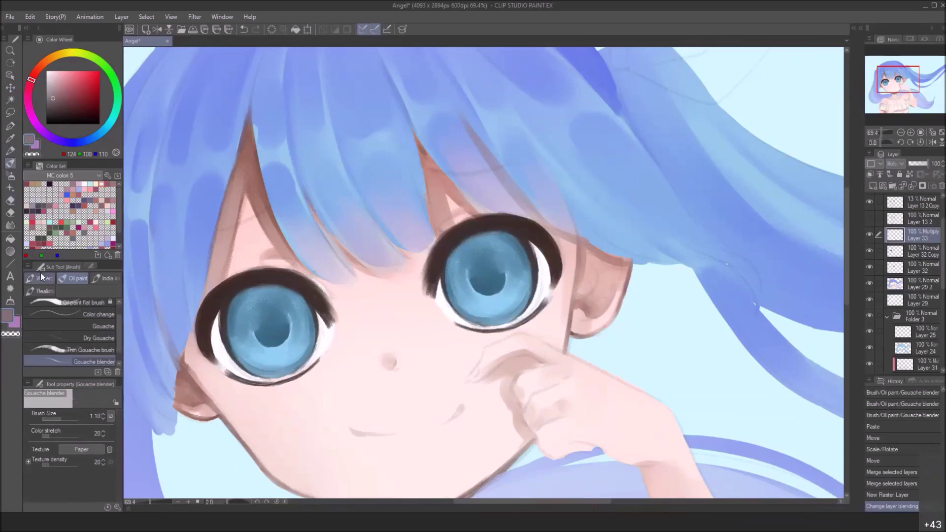
left_click(10, 151)
left_click(10, 163)
left_click(42, 279)
left_click(83, 318)
key("bracketright")
mouse_move(246, 298)
left_mouse_down()
mouse_move(218, 336)
mouse_move(220, 351)
left_mouse_up()
mouse_move(241, 305)
left_mouse_down()
mouse_move(260, 297)
mouse_move(232, 321)
mouse_move(298, 290)
mouse_move(318, 322)
left_mouse_up()
left_click_drag(319, 319, 327, 329)
mouse_move(220, 319)
left_mouse_down()
mouse_move(248, 312)
mouse_move(223, 338)
mouse_move(315, 318)
left_mouse_up()
Shade the original eye's upper iris and white beneath the lash line with Transparent watercolor, undoing an unwanted stroke
mouse_move(443, 266)
left_mouse_down()
mouse_move(434, 273)
mouse_move(499, 244)
mouse_move(439, 277)
mouse_move(430, 312)
left_mouse_up()
mouse_move(446, 293)
left_mouse_down()
mouse_move(510, 254)
mouse_move(461, 277)
mouse_move(522, 271)
mouse_move(533, 259)
mouse_move(463, 278)
left_mouse_up()
left_click_drag(539, 271, 460, 278)
key("ctrl+z")
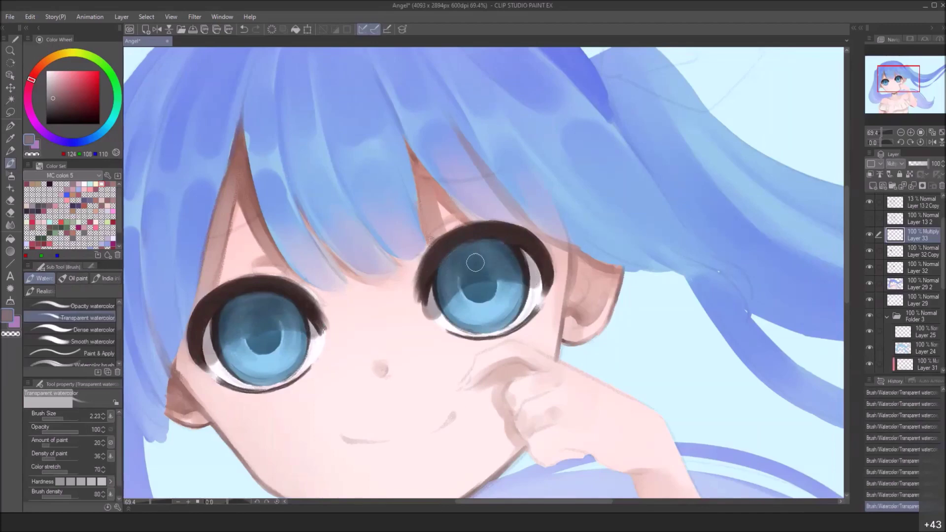
left_click_drag(422, 313, 441, 322)
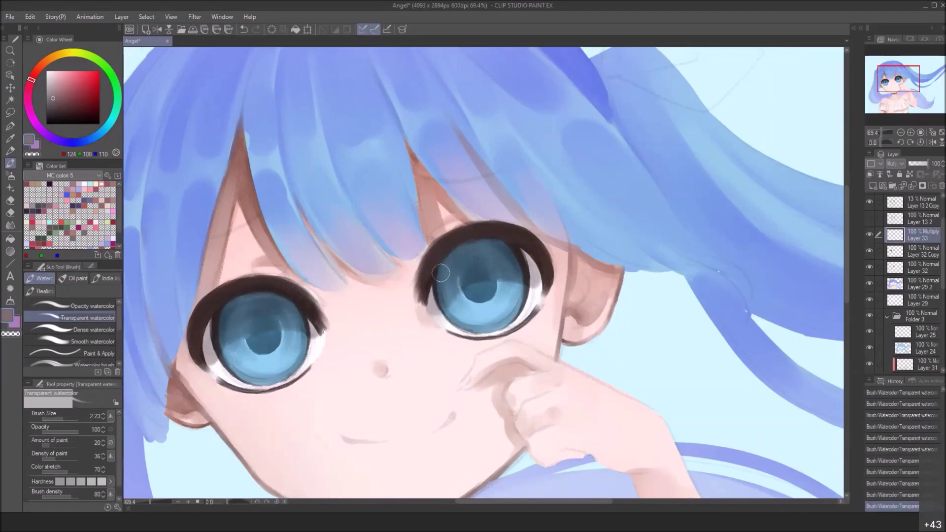
mouse_move(467, 279)
left_mouse_down()
mouse_move(481, 291)
mouse_move(536, 281)
left_mouse_up()
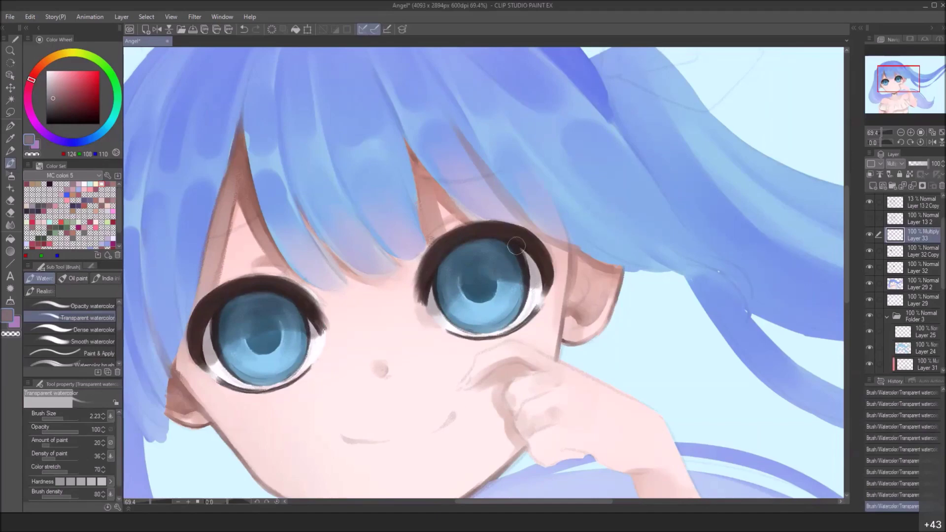
Soften the eye shading on Multiply Layer 33 with the Soft eraser at size 4.74 on both eyes
key("e")
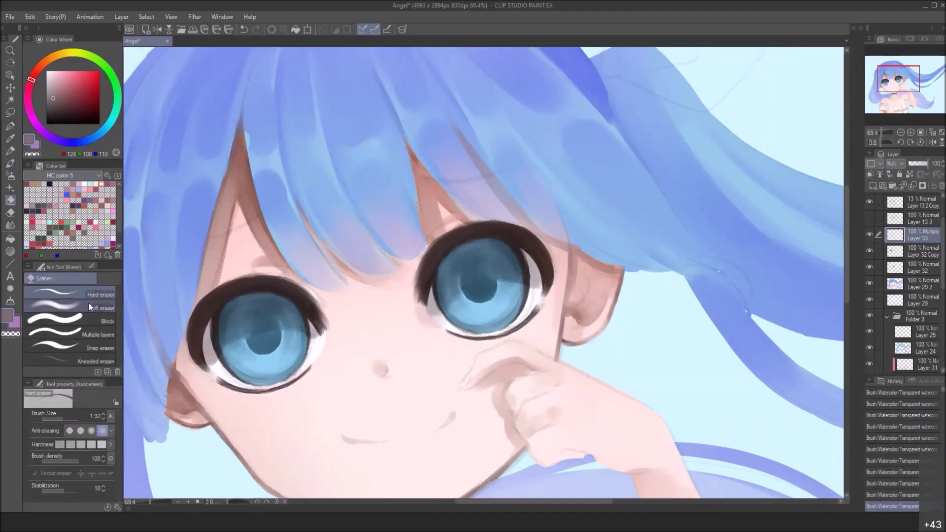
left_click(90, 307)
left_click_drag(426, 340, 417, 313)
mouse_move(419, 315)
left_mouse_down()
mouse_move(426, 337)
mouse_move(518, 293)
left_mouse_up()
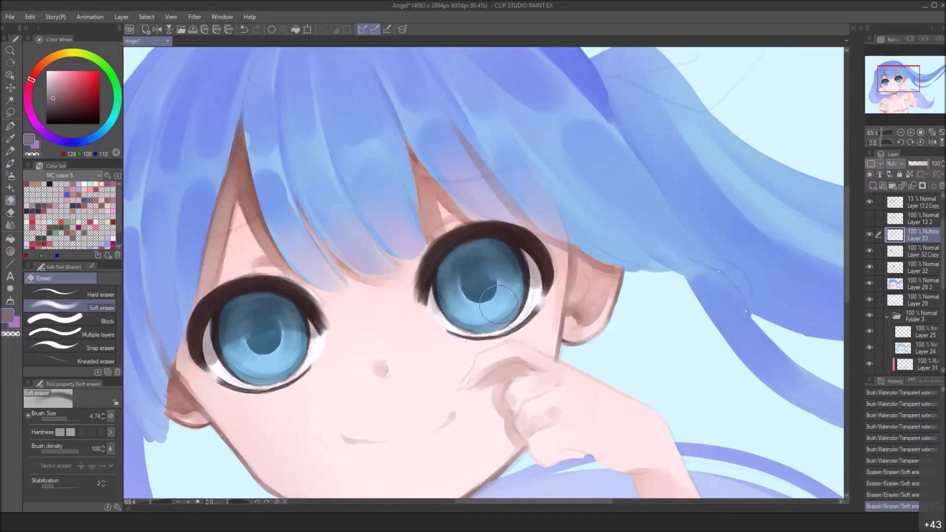
left_click_drag(245, 350, 257, 337)
left_click_drag(280, 339, 297, 330)
scroll(443, 292, "down", 2)
mouse_move(564, 273)
left_mouse_down()
mouse_move(527, 285)
mouse_move(524, 277)
left_mouse_up()
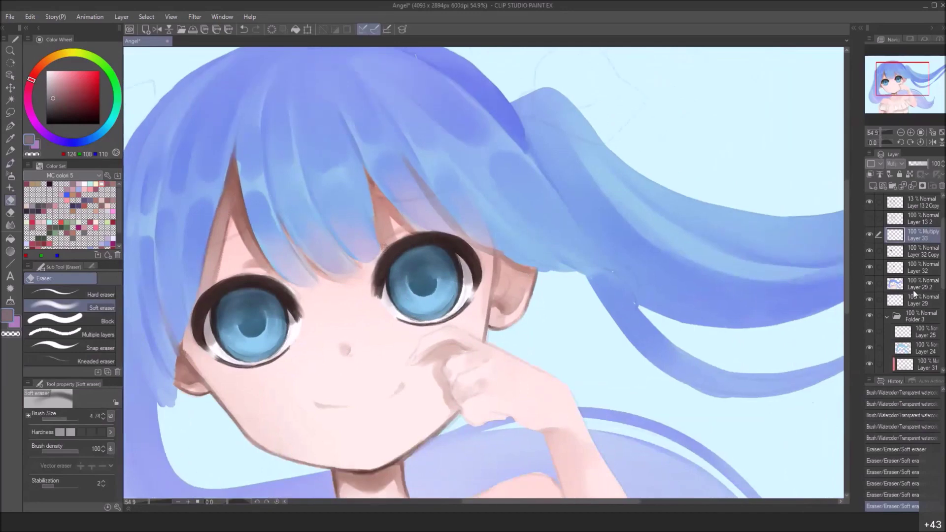
Duplicate the Layer 32 Copy eye layer and place Multiply Layer 33 above the duplicate
left_click(912, 289)
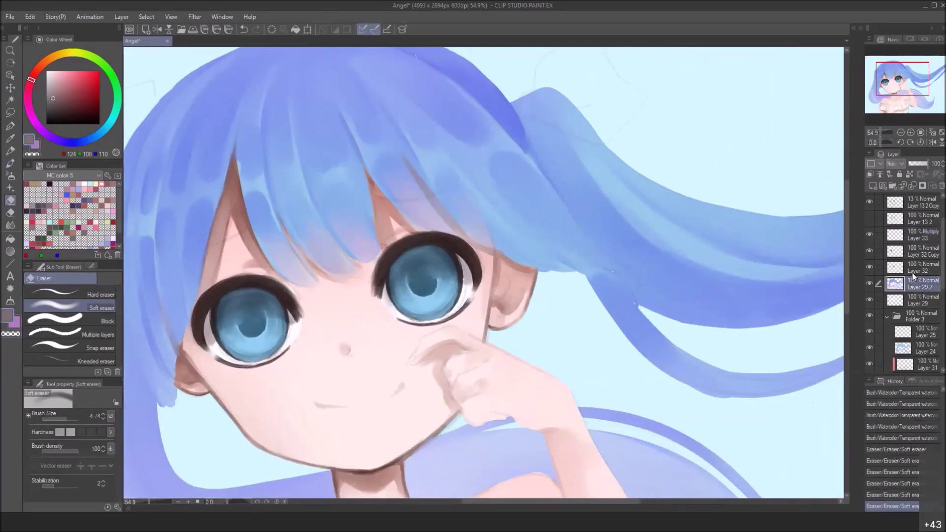
left_click(869, 251)
left_click(869, 251)
left_click(912, 253)
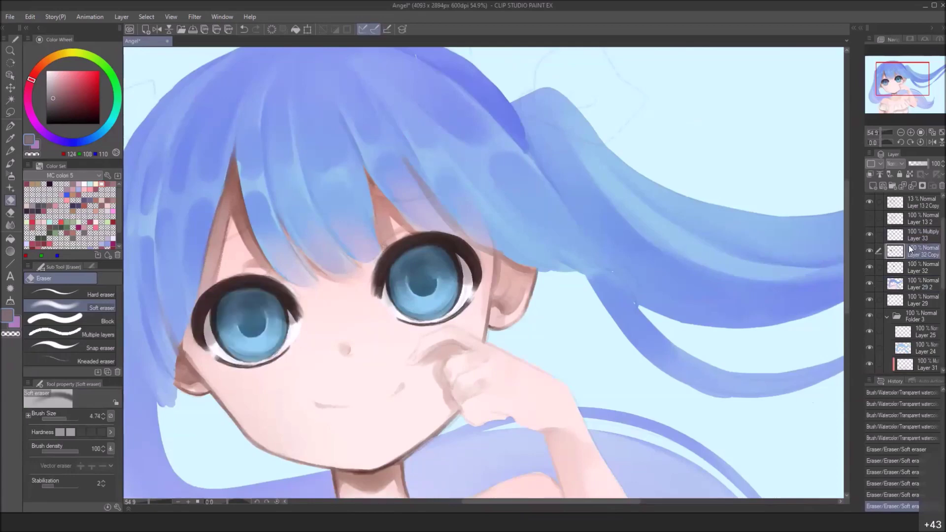
key("ctrl+v")
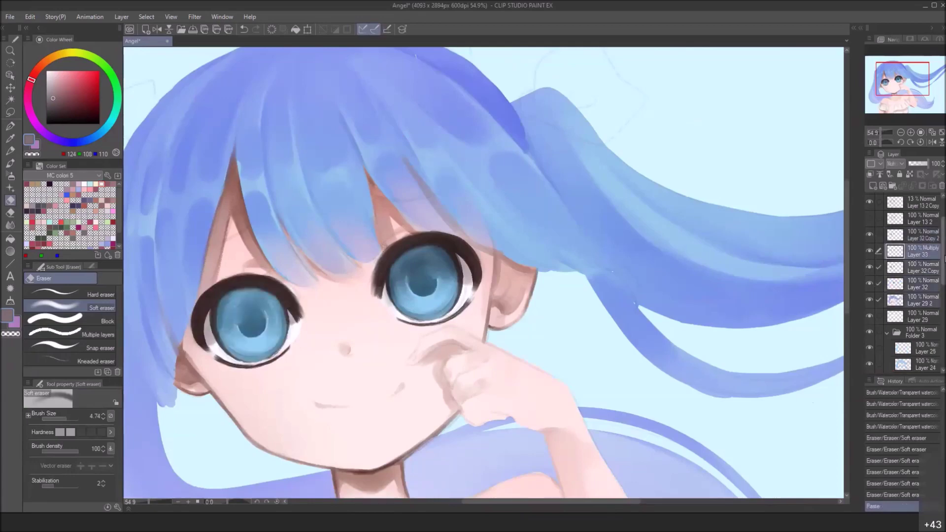
left_click_drag(912, 251, 913, 231)
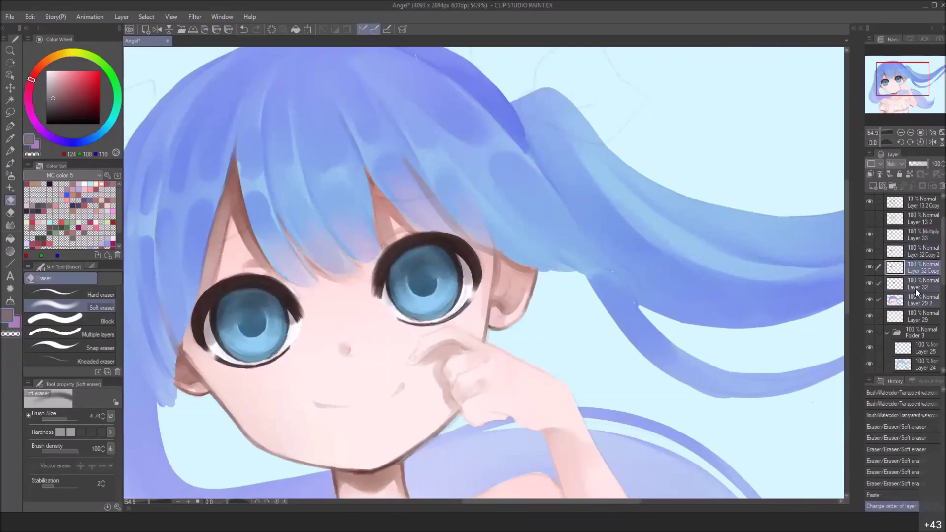
Merge Layer 32 Copy, Layer 32 and Layer 29 2 into one layer and hide the duplicate Layer 32 Copy 2
right_click(912, 291)
left_click(902, 250)
left_click(870, 266)
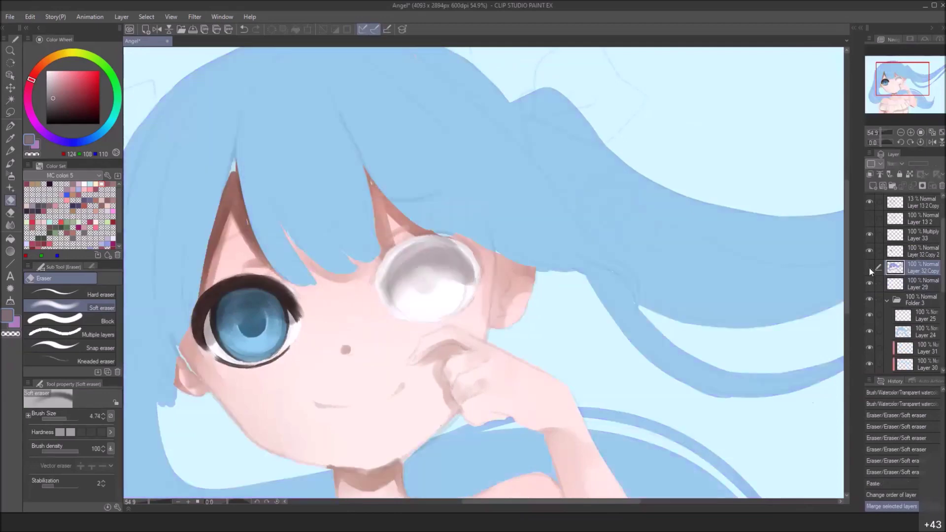
left_click(869, 268)
left_click(868, 252)
left_click(869, 252)
left_click(869, 236)
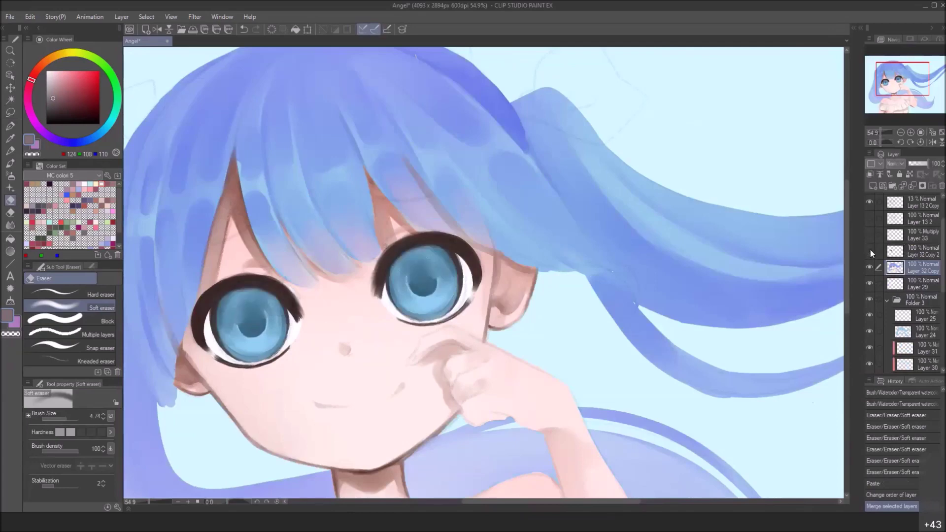
left_click(869, 235)
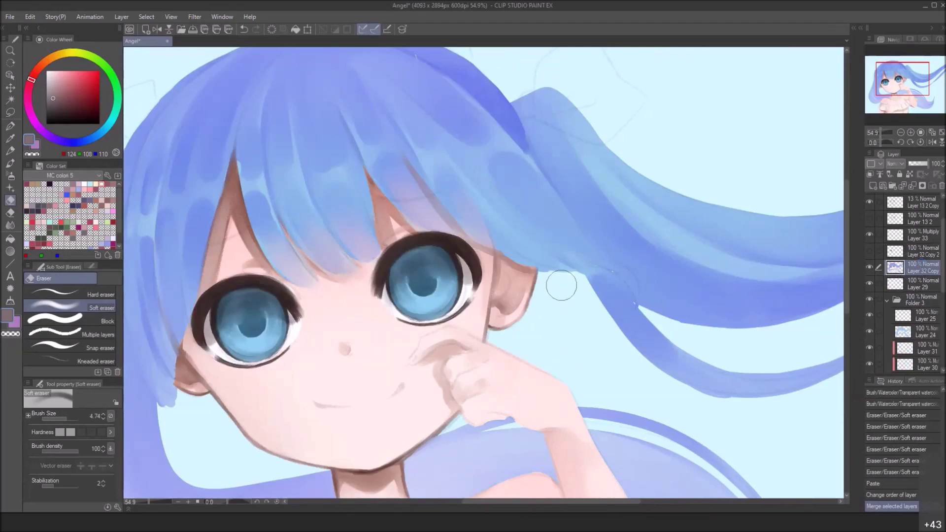
Start darkening the face outline beside the left ear with Gouache at size 0.47, using a dark brown sampled from the lashes
left_click(10, 165)
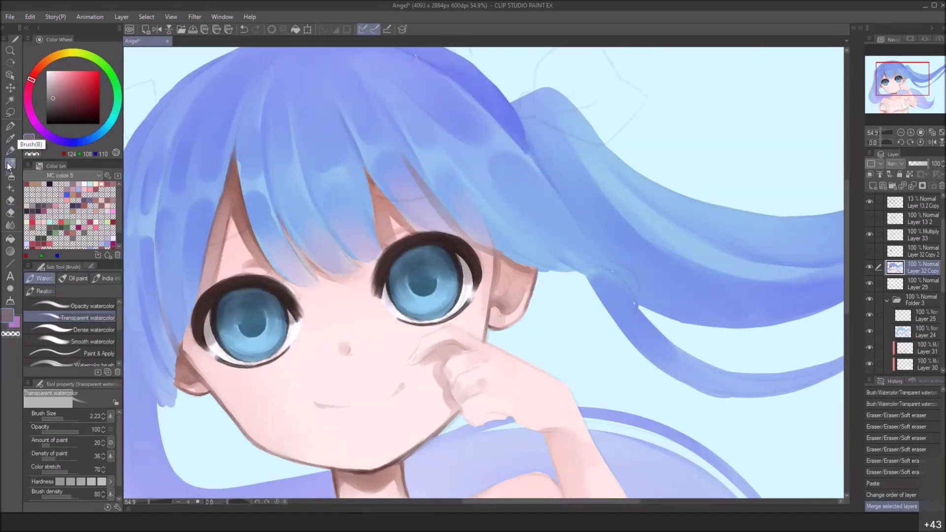
left_click(73, 278)
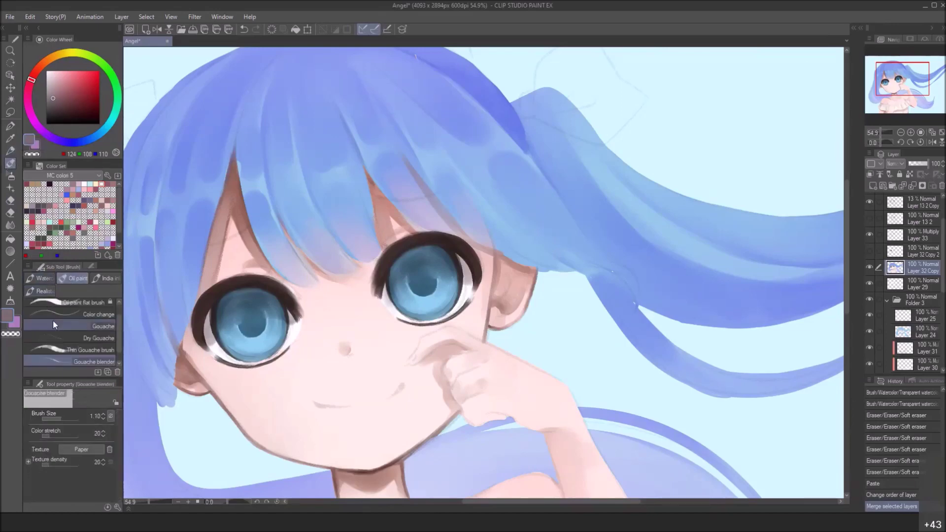
left_click(99, 326)
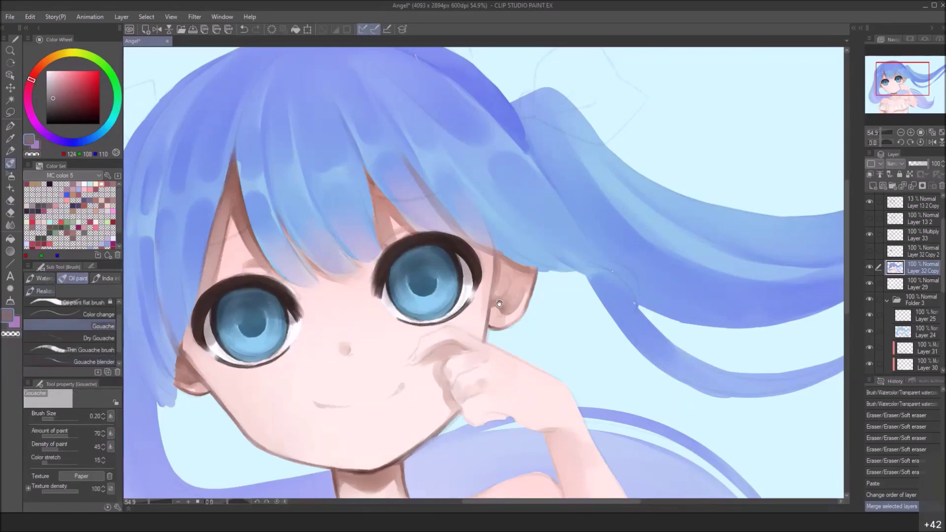
left_click_drag(384, 263, 400, 227)
left_click(403, 222, "alt")
left_click_drag(406, 299, 383, 165)
left_click_drag(376, 283, 397, 348)
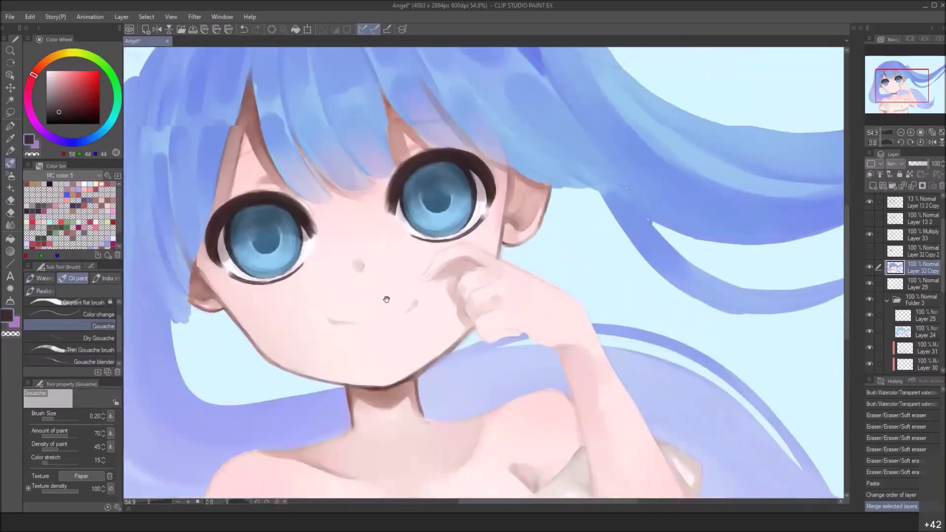
left_click_drag(386, 299, 417, 357)
mouse_move(220, 313)
left_mouse_down()
mouse_move(231, 319)
mouse_move(199, 274)
left_mouse_up()
scroll(229, 301, "up", 1)
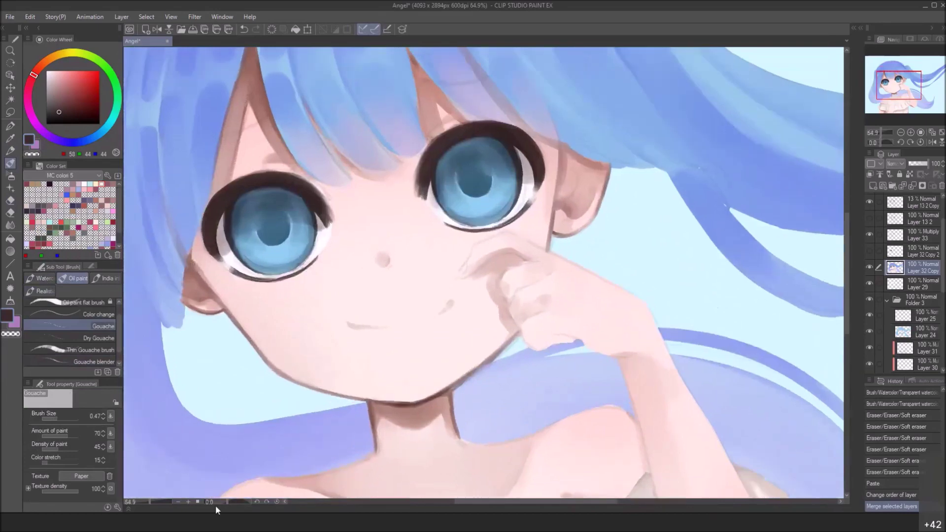
left_click(228, 498)
scroll(334, 189, "down", 3)
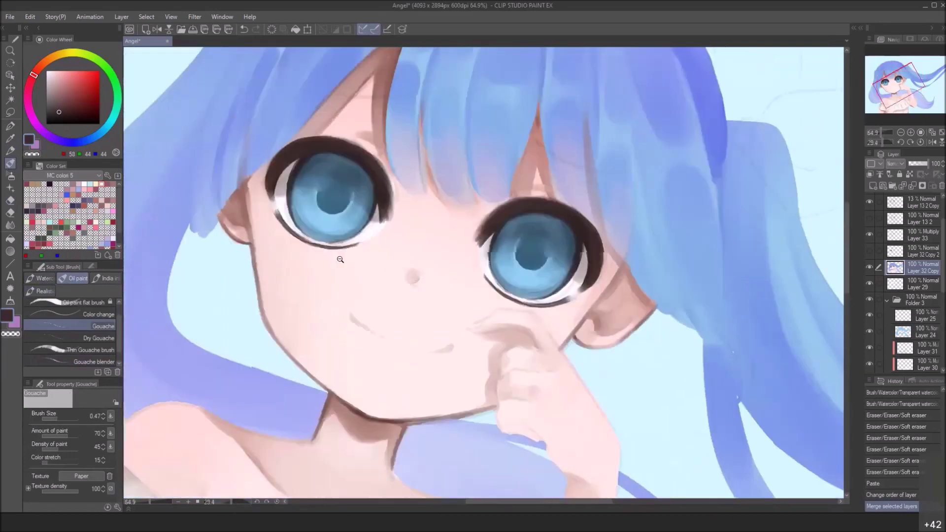
scroll(233, 205, "up", 5)
mouse_move(233, 205)
left_mouse_down()
mouse_move(259, 236)
mouse_move(255, 212)
left_mouse_up()
left_click_drag(254, 211, 262, 243)
Redraw the face contour from the left ear down the cheek with Gouache in a more saturated dark brown, RGB 58, 27, 27
left_click(74, 111)
left_click_drag(251, 196, 269, 297)
left_click_drag(263, 246, 269, 286)
left_click_drag(252, 194, 261, 236)
left_click_drag(259, 230, 272, 301)
left_click_drag(270, 293, 277, 335)
left_click_drag(269, 293, 274, 331)
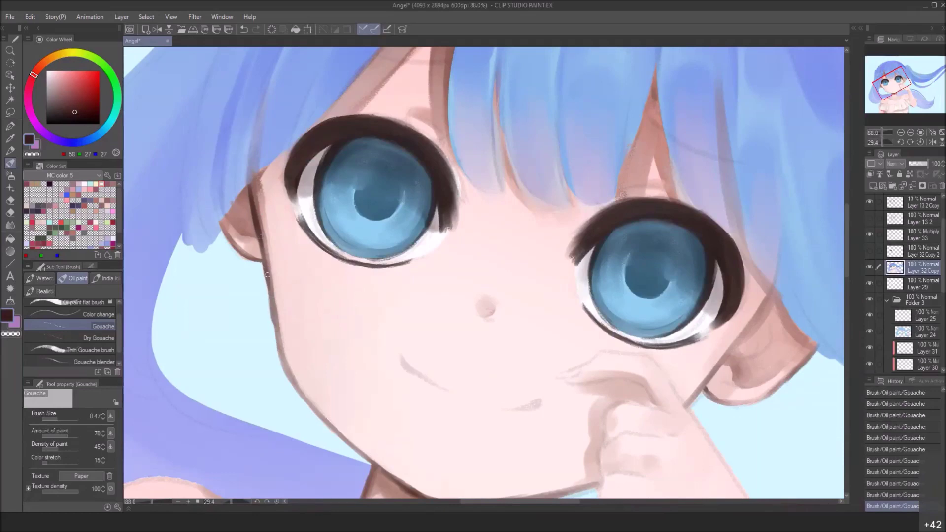
left_click_drag(267, 274, 286, 372)
mouse_move(273, 324)
left_mouse_down()
mouse_move(280, 355)
mouse_move(270, 274)
left_mouse_up()
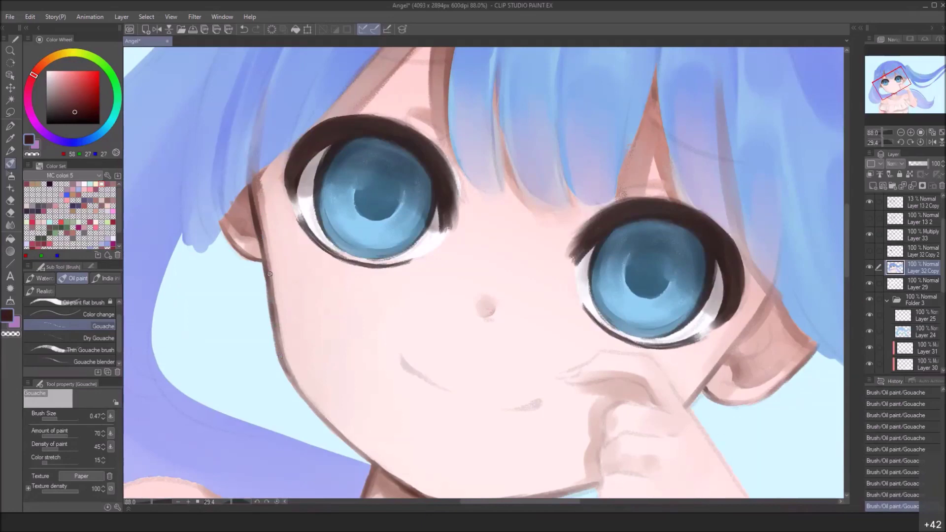
left_click_drag(276, 344, 265, 285)
Darken the jawline from the lower cheek toward the chin with the same dark brown Gouache
left_click_drag(348, 431, 224, 312)
left_click_drag(160, 252, 251, 347)
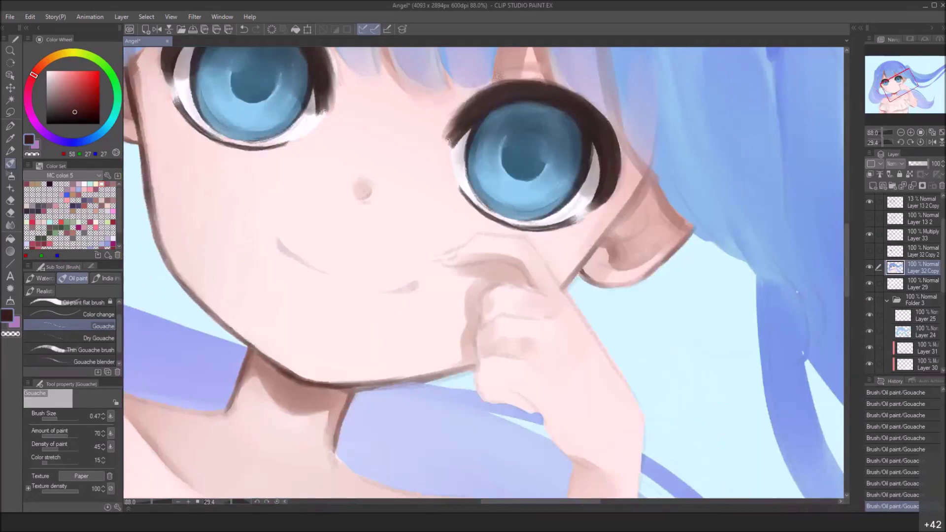
left_click_drag(180, 210, 243, 300)
Add dark brown contour lines to the left ear and reset the canvas rotation to 0
mouse_move(203, 234)
left_mouse_down()
mouse_move(218, 283)
mouse_move(198, 271)
mouse_move(200, 248)
mouse_move(210, 256)
left_mouse_up()
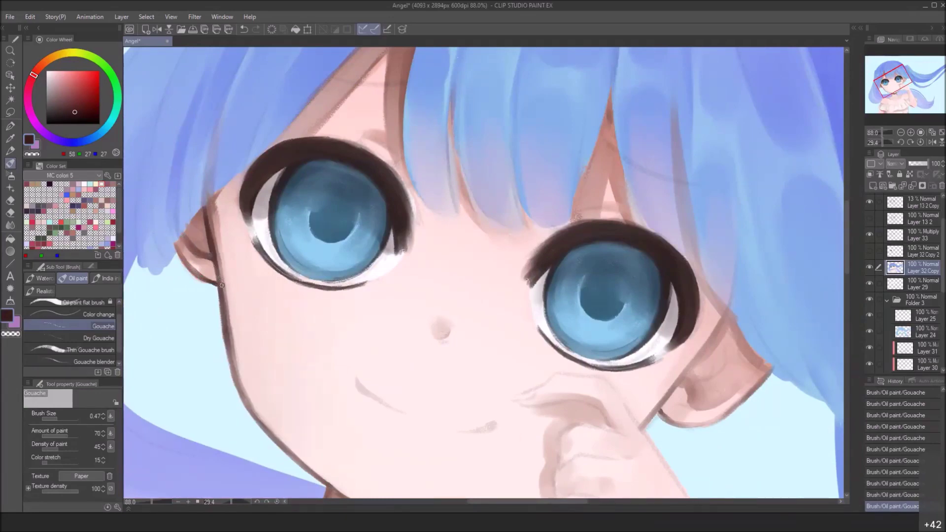
left_click_drag(191, 226, 209, 244)
left_click_drag(197, 208, 206, 233)
scroll(639, 296, "down", 3)
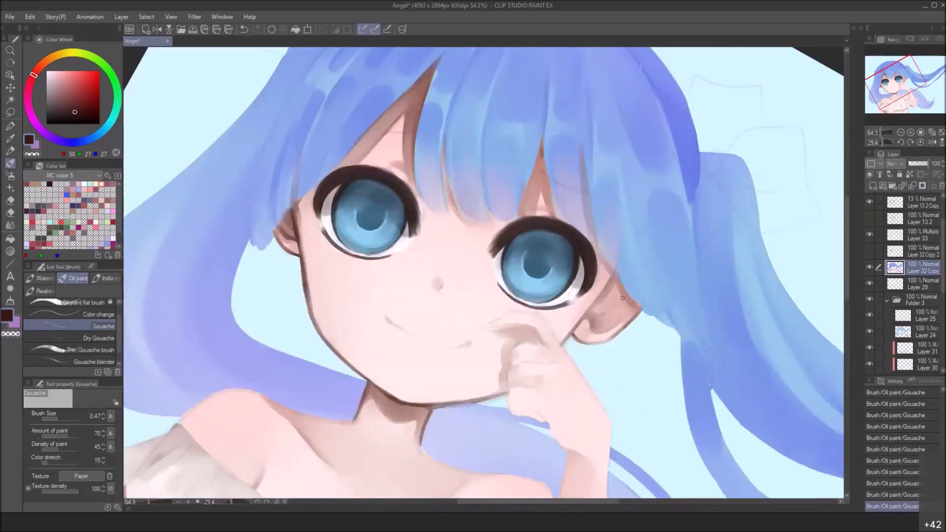
left_click(279, 501)
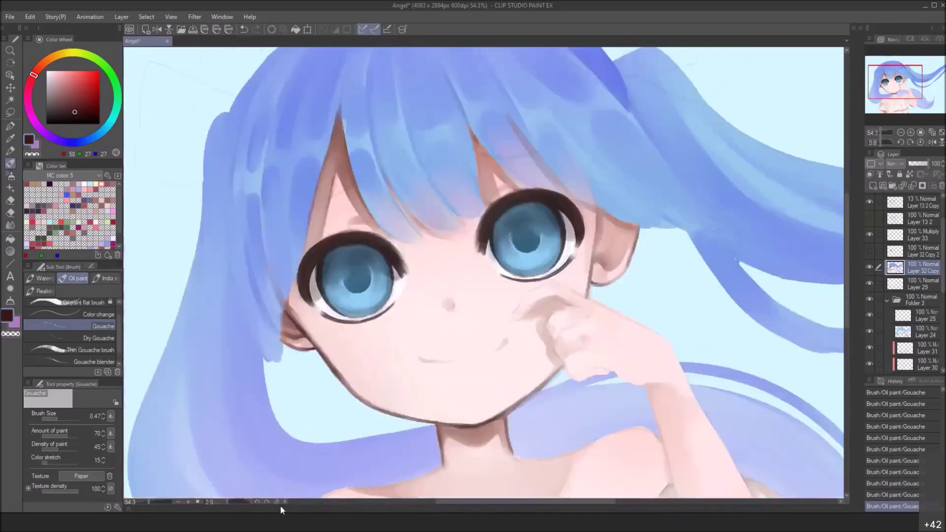
Paint both corners of the smile in dark brown Gouache, undoing the unwanted strokes
mouse_move(469, 270)
left_mouse_down()
mouse_move(397, 297)
mouse_move(371, 349)
mouse_move(247, 313)
mouse_move(295, 309)
left_mouse_up()
key("ctrl+z")
key("ctrl+z")
key("ctrl+z")
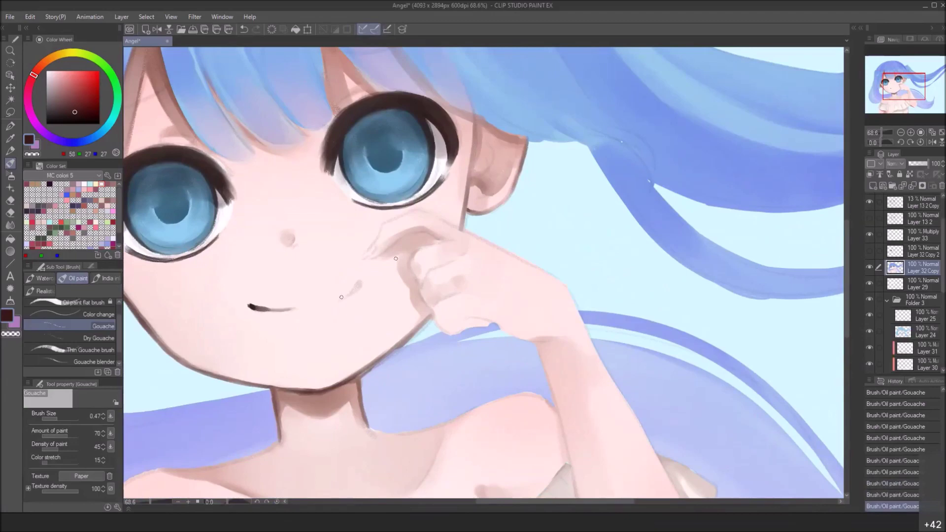
left_click_drag(360, 281, 355, 288)
left_click_drag(336, 300, 357, 284)
left_click_drag(290, 182, 366, 305)
left_click_drag(459, 250, 476, 279)
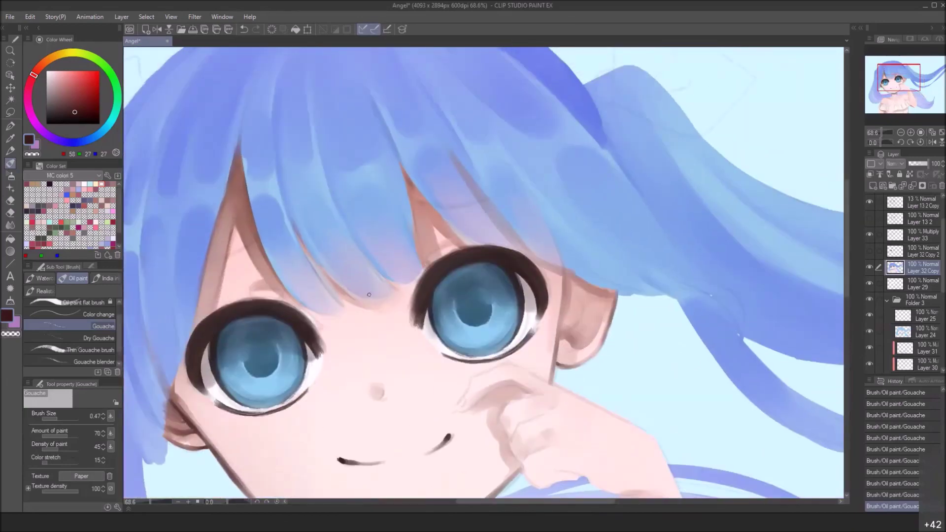
left_click_drag(189, 325, 191, 325)
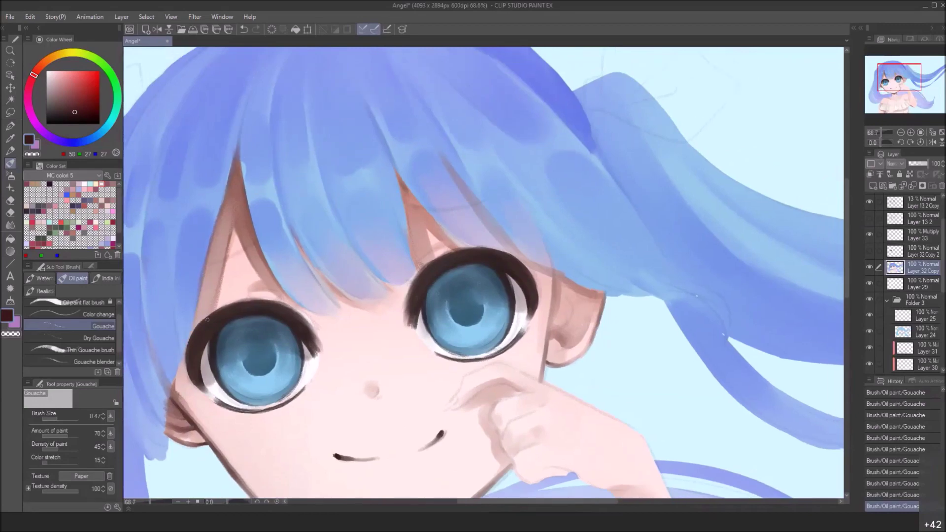
scroll(207, 319, "up", 1)
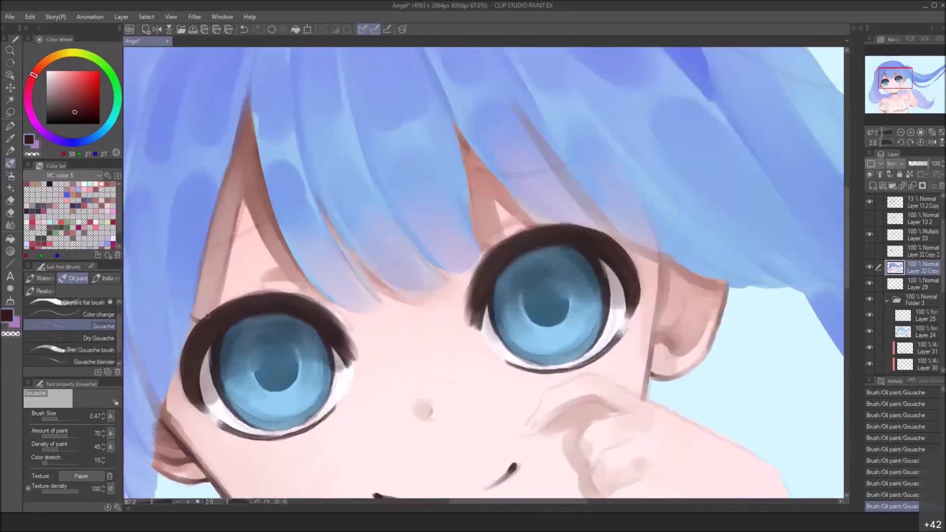
left_click_drag(193, 326, 180, 318)
key("ctrl+z")
Add a small dark brown accent beneath the nose with Gouache at size 0.47
left_click_drag(597, 271, 531, 166)
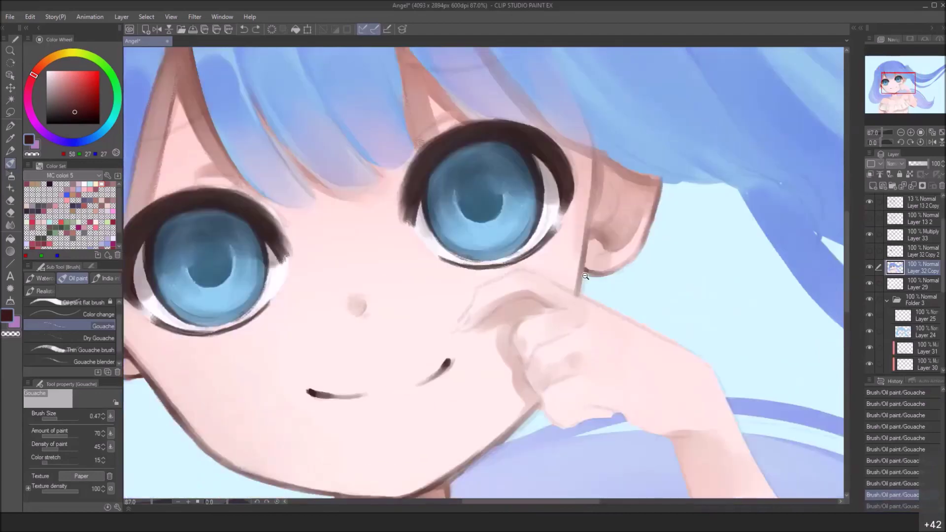
scroll(553, 299, "down", 1)
left_click_drag(553, 299, 590, 287)
left_click_drag(415, 301, 425, 302)
Draw thin dark brown eyelid creases above both eyes with Gouache, undoing and redrawing strokes that miss the intended curve
scroll(572, 227, "down", 3)
left_click_drag(572, 227, 509, 287)
scroll(467, 228, "up", 2)
left_click_drag(459, 234, 473, 227)
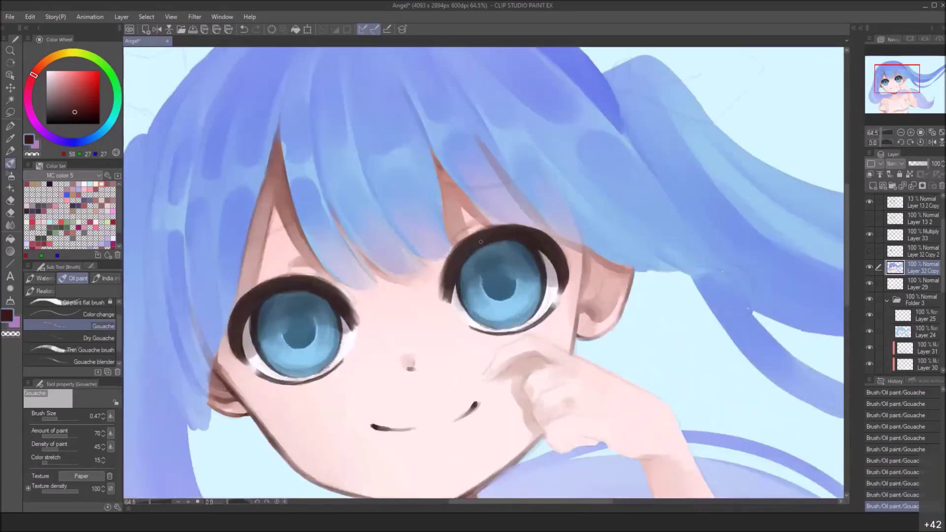
key("ctrl+z")
left_click_drag(456, 240, 471, 229)
mouse_move(297, 270)
left_mouse_down()
mouse_move(319, 265)
mouse_move(309, 268)
left_mouse_up()
left_click_drag(460, 230, 476, 225)
left_click_drag(296, 264, 323, 267)
key("ctrl+z")
left_click_drag(454, 236, 480, 224)
Add a new raster layer above the merged Layer 32 Copy and clip it to that layer
left_click_drag(633, 390, 508, 303)
scroll(513, 275, "down", 2)
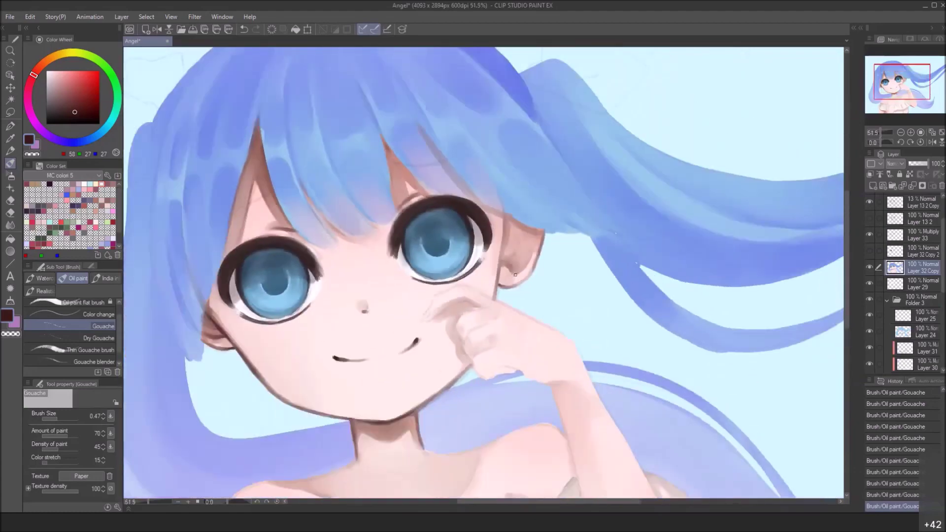
left_click(873, 186)
left_click(871, 174)
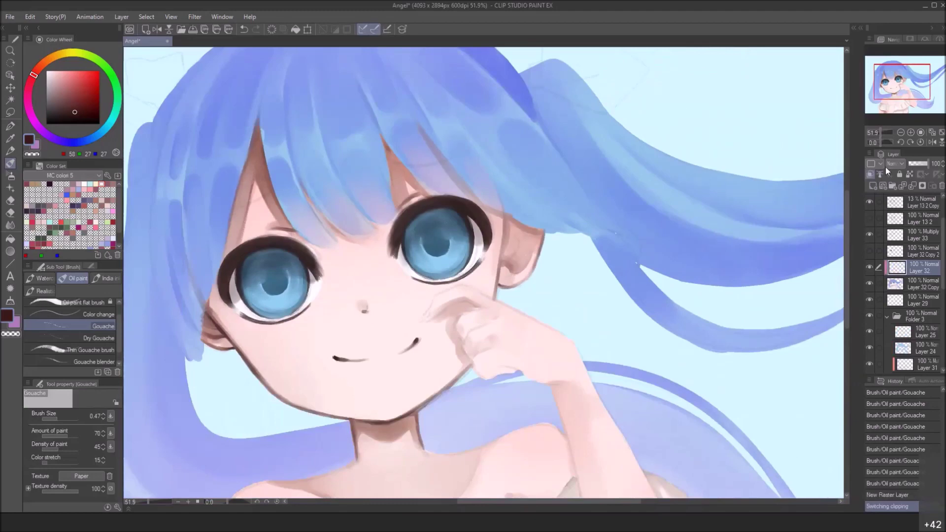
Airbrush pink blush (RGB 247, 153, 153) across the cheeks and nose with the Soft airbrush at size 14
left_click(66, 72)
left_click(10, 176)
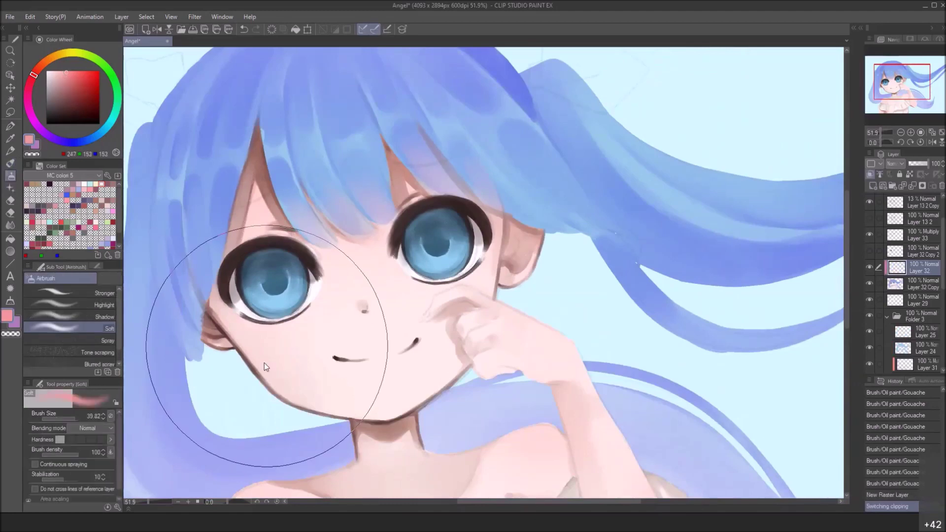
key("bracketleft")
key("bracketleft")
key("bracketleft")
key("bracketleft")
key("bracketleft")
key("bracketleft")
key("bracketleft")
mouse_move(289, 356)
left_mouse_down()
mouse_move(250, 357)
mouse_move(291, 340)
left_mouse_up()
left_click_drag(290, 340, 252, 352)
mouse_move(339, 315)
left_mouse_down()
mouse_move(324, 325)
mouse_move(375, 304)
left_mouse_up()
mouse_move(432, 295)
left_mouse_down()
mouse_move(489, 295)
mouse_move(453, 299)
left_mouse_up()
Lower the blush layer's opacity to 38% and airbrush extra pink on the raised hand and left cheek
left_click(920, 163)
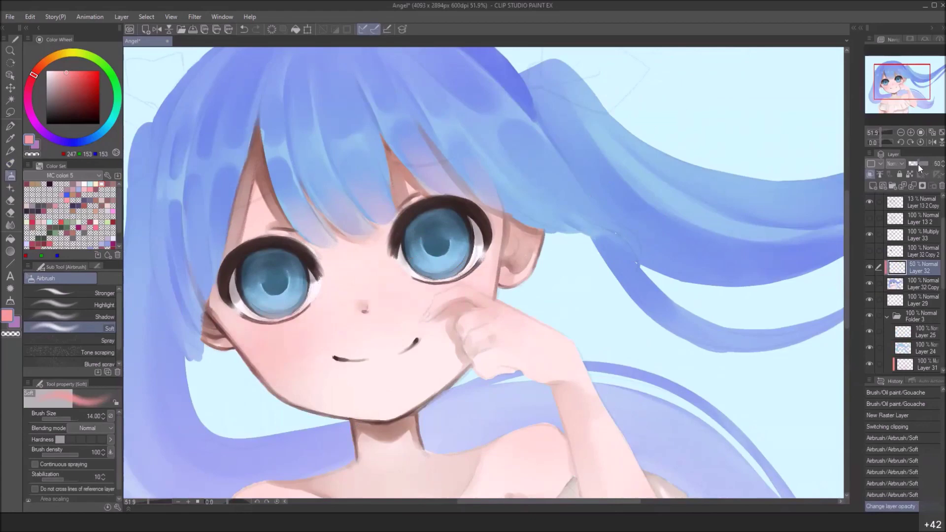
left_click_drag(917, 164, 916, 165)
mouse_move(493, 323)
left_mouse_down()
mouse_move(477, 318)
mouse_move(493, 325)
left_mouse_up()
left_click_drag(486, 320, 498, 329)
left_click_drag(251, 353, 269, 350)
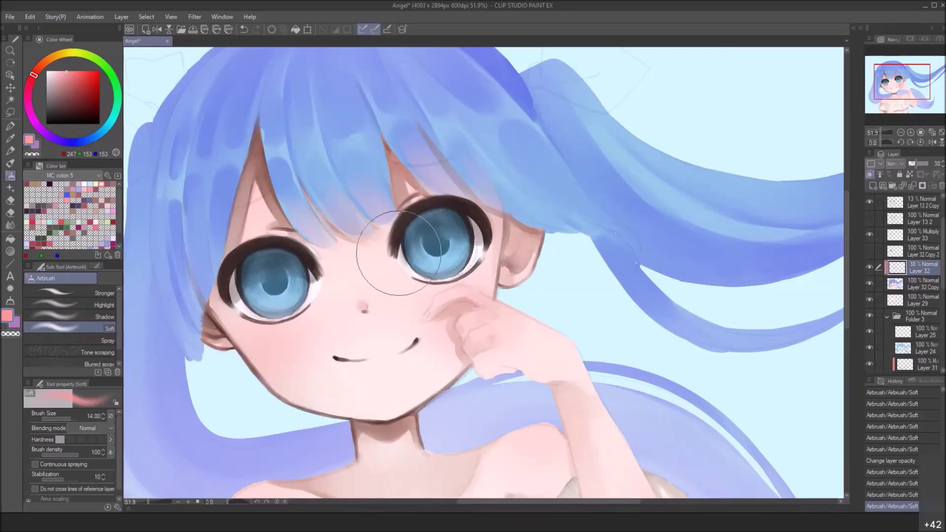
Paint blush on both cheeks of the Layer 32 Copy layer with Gouache in muted pink (RGB 223, 151, 151)
left_click(11, 163)
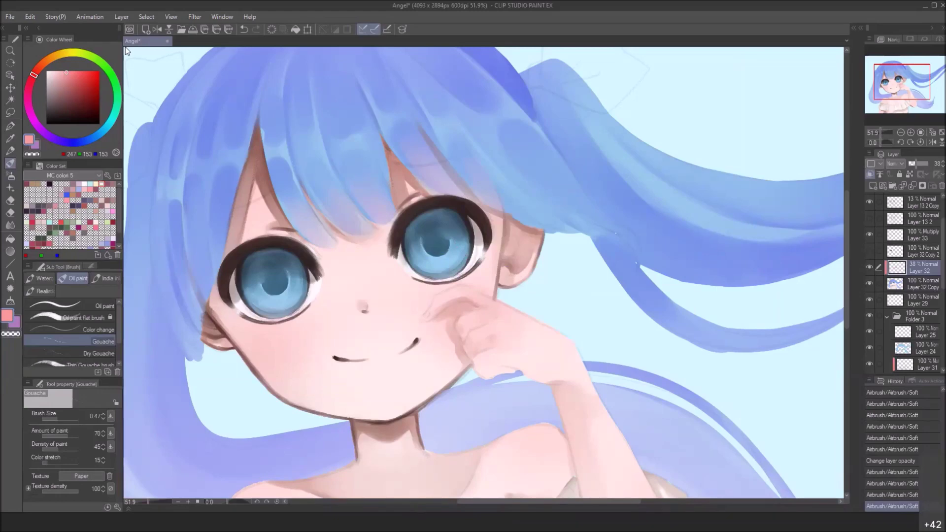
left_click(902, 286)
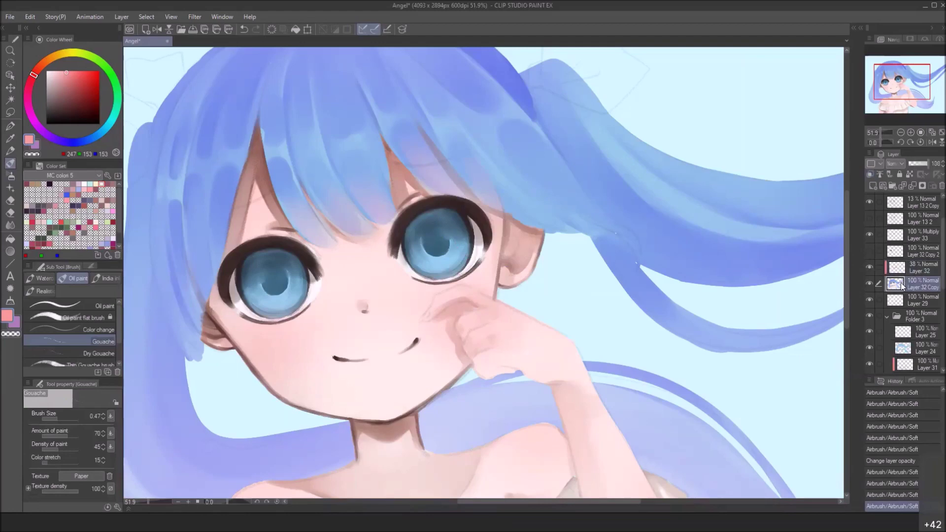
left_click(905, 269)
left_click(904, 287)
left_click_drag(69, 76, 63, 77)
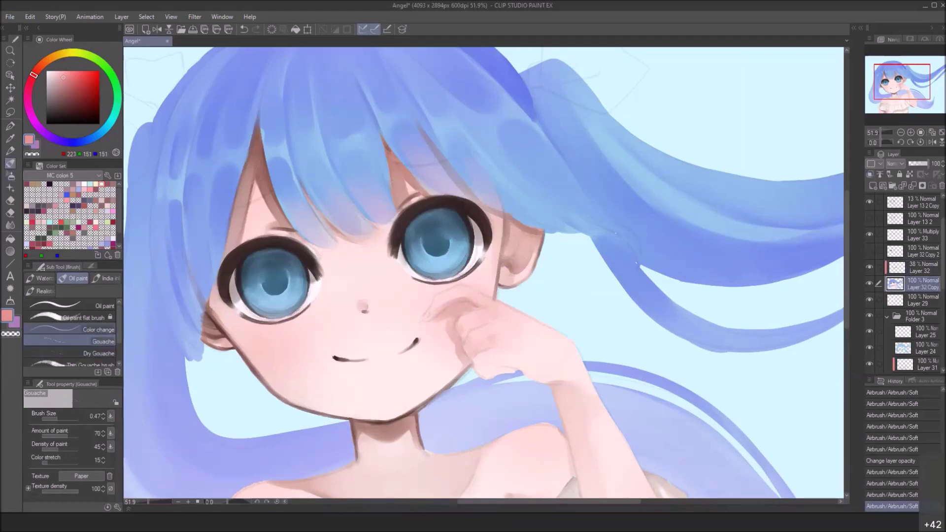
mouse_move(259, 350)
left_mouse_down()
mouse_move(302, 316)
mouse_move(252, 349)
left_mouse_up()
mouse_move(257, 333)
left_mouse_down()
mouse_move(247, 338)
mouse_move(262, 343)
mouse_move(296, 320)
left_mouse_up()
mouse_move(259, 340)
left_mouse_down()
mouse_move(239, 331)
mouse_move(270, 350)
left_mouse_up()
mouse_move(269, 343)
left_mouse_down()
mouse_move(264, 354)
mouse_move(293, 322)
mouse_move(312, 328)
left_mouse_up()
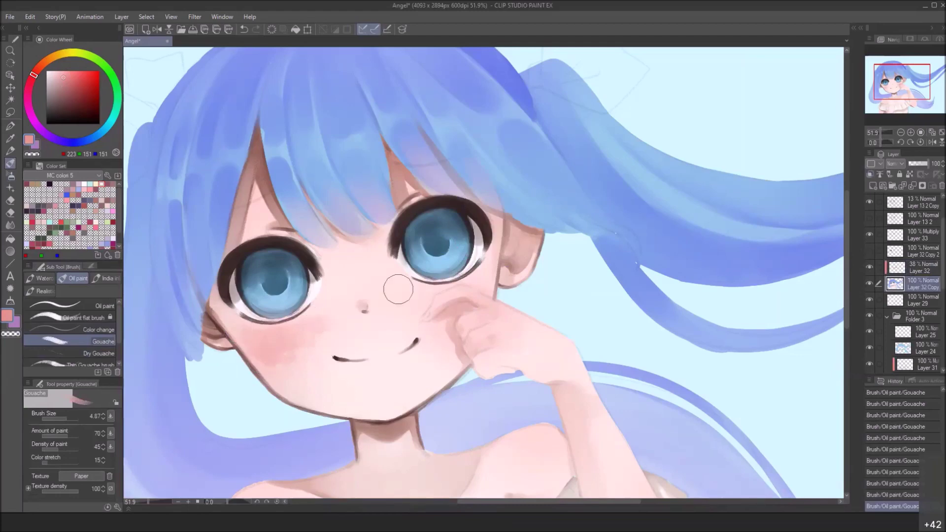
left_click_drag(428, 315, 480, 294)
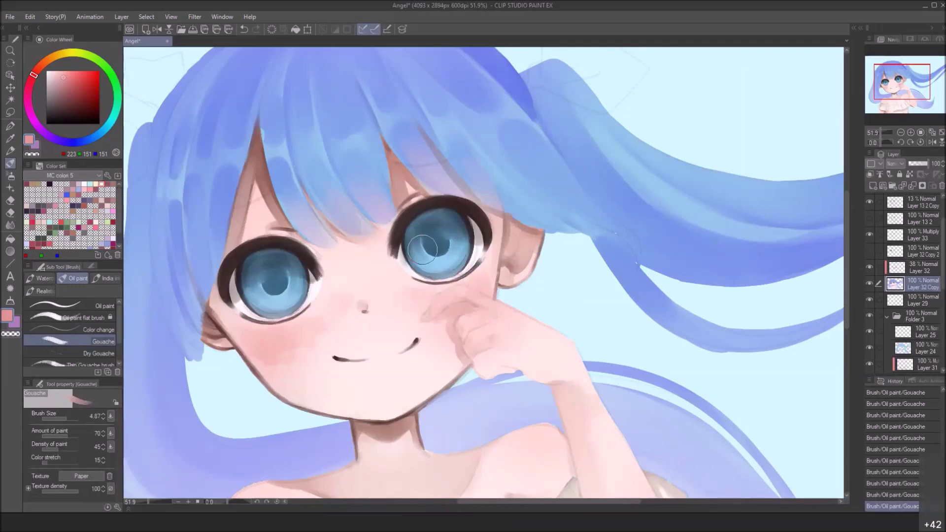
Blend the painted blush into the cheeks and the raised hand with the Gouache blender at size 2.71
left_click_drag(119, 331, 123, 348)
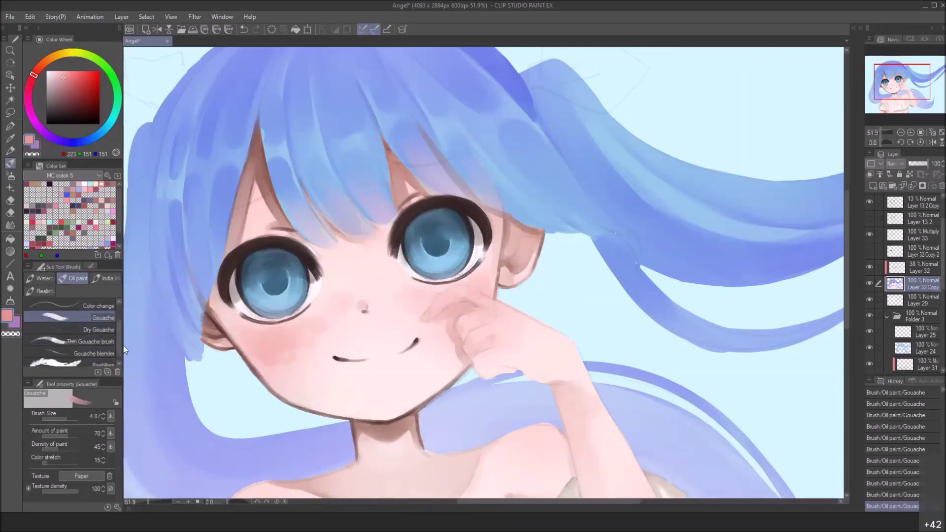
left_click(94, 353)
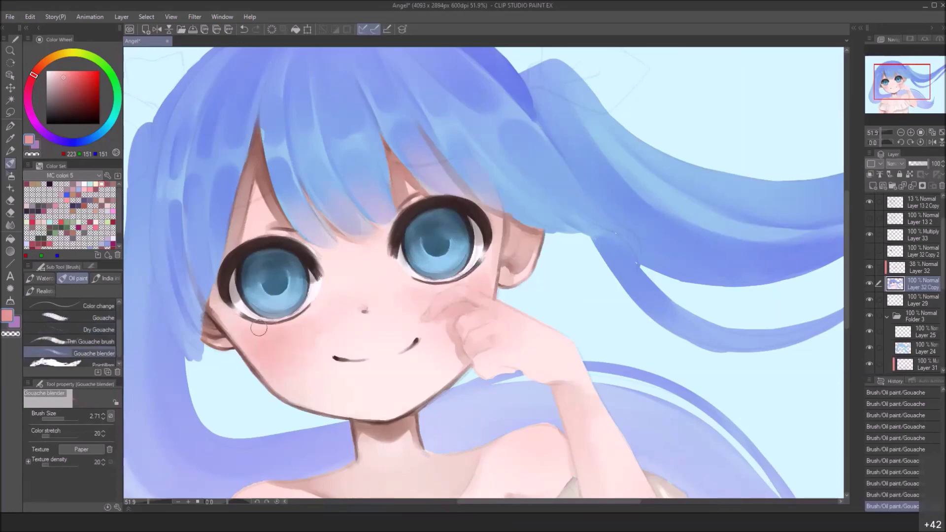
left_click_drag(247, 335, 196, 332)
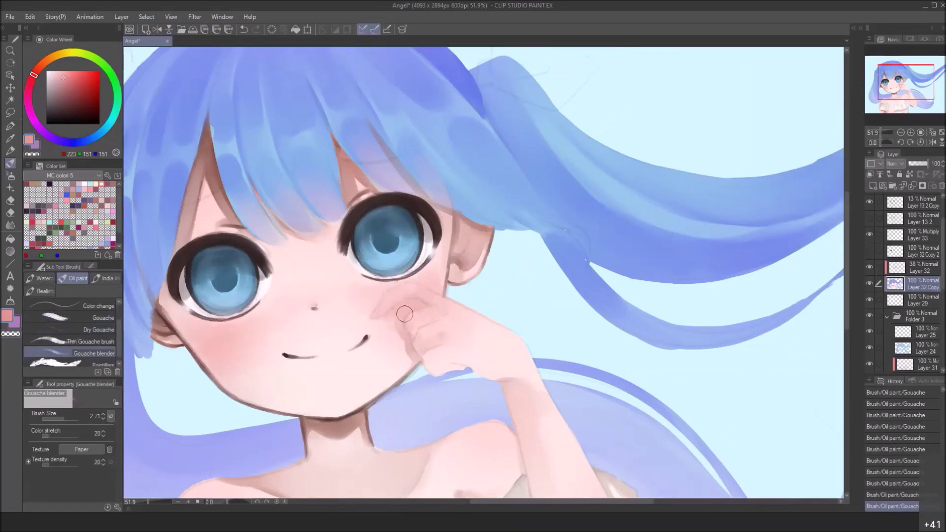
left_click_drag(414, 301, 421, 293)
left_click_drag(443, 272, 445, 261)
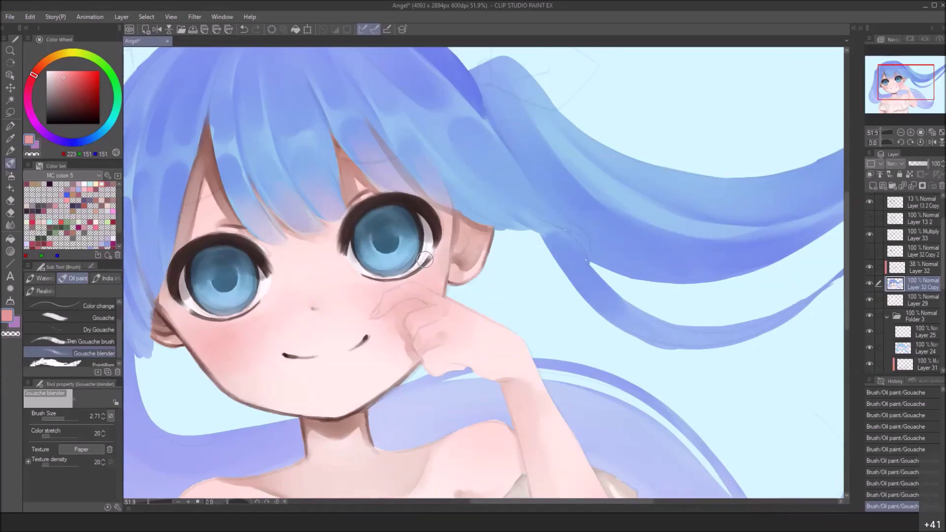
Darken the peak of the forehead gap between the bangs with Gouache in dark maroon (RGB 86, 36, 36), undoing and redrawing poor strokes
left_click(77, 106)
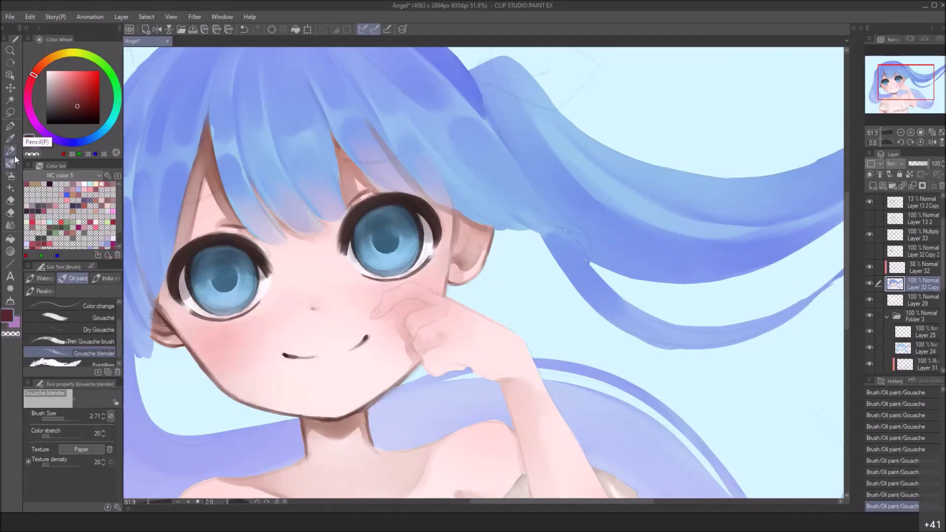
left_click(108, 316)
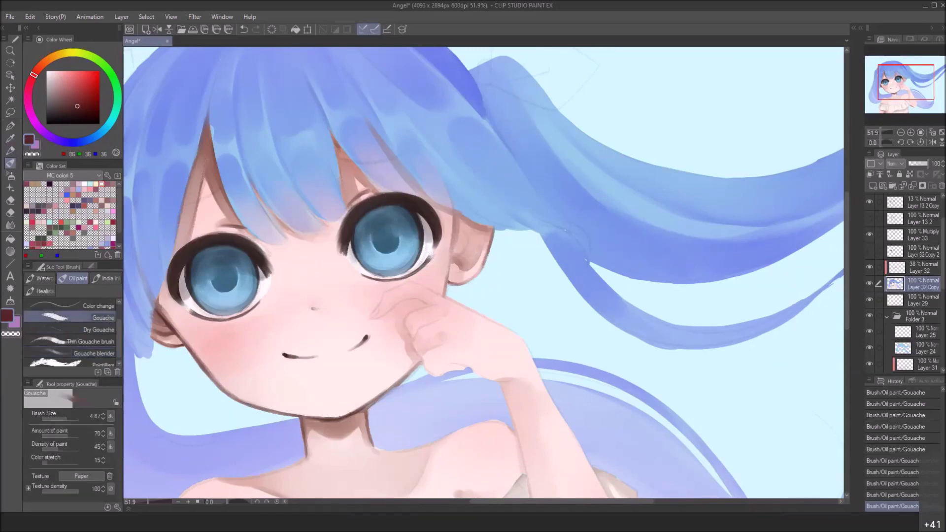
left_click_drag(193, 155, 245, 207)
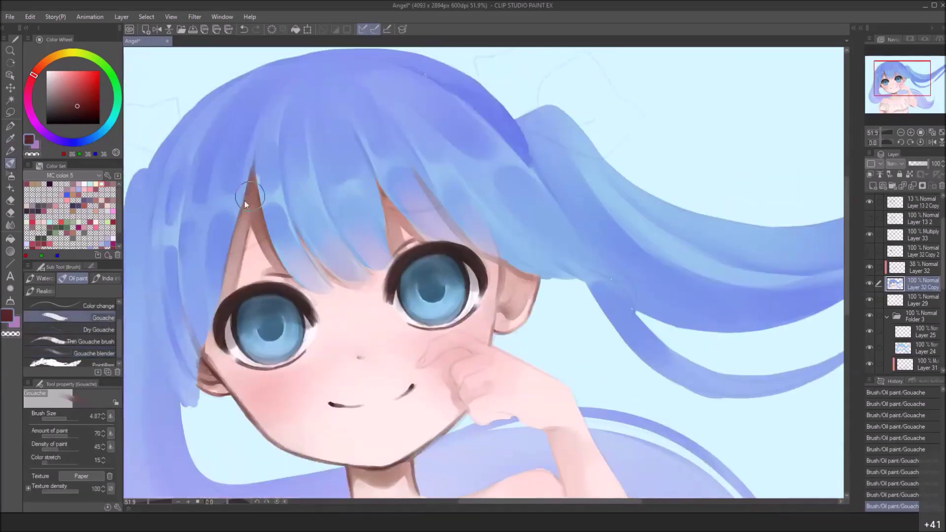
left_click(258, 196, "ctrl+alt")
left_click_drag(255, 196, 252, 161)
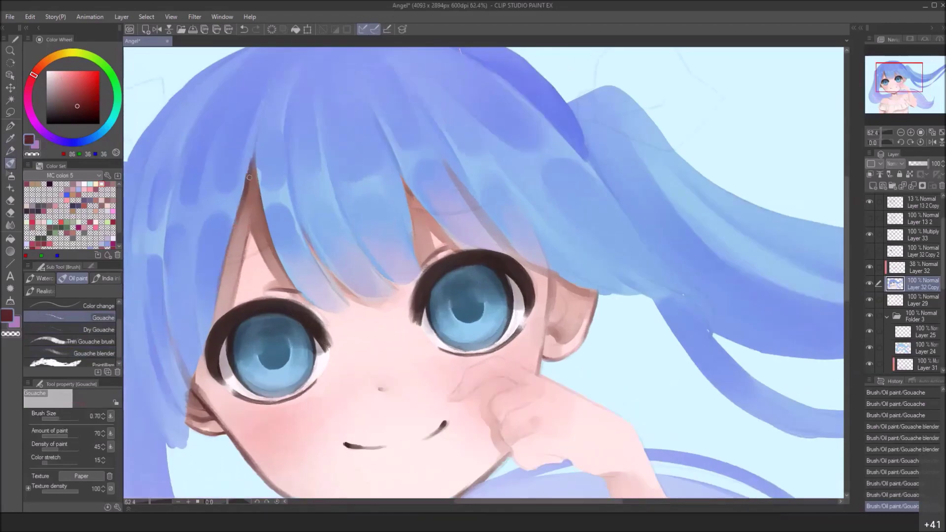
key("ctrl+z")
key("ctrl+z")
key("ctrl+z")
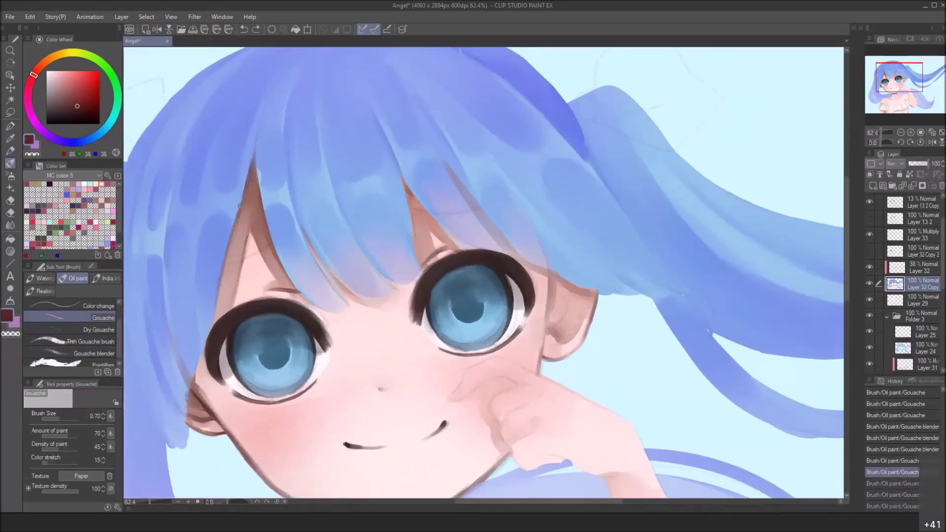
mouse_move(240, 215)
left_mouse_down()
mouse_move(255, 152)
mouse_move(259, 204)
left_mouse_up()
mouse_move(255, 171)
left_mouse_down()
mouse_move(259, 195)
mouse_move(253, 167)
left_mouse_up()
mouse_move(265, 229)
left_mouse_down()
mouse_move(253, 173)
mouse_move(255, 184)
left_mouse_up()
left_click_drag(265, 230, 254, 172)
mouse_move(254, 169)
left_mouse_down()
mouse_move(257, 191)
mouse_move(252, 170)
mouse_move(250, 184)
left_mouse_up()
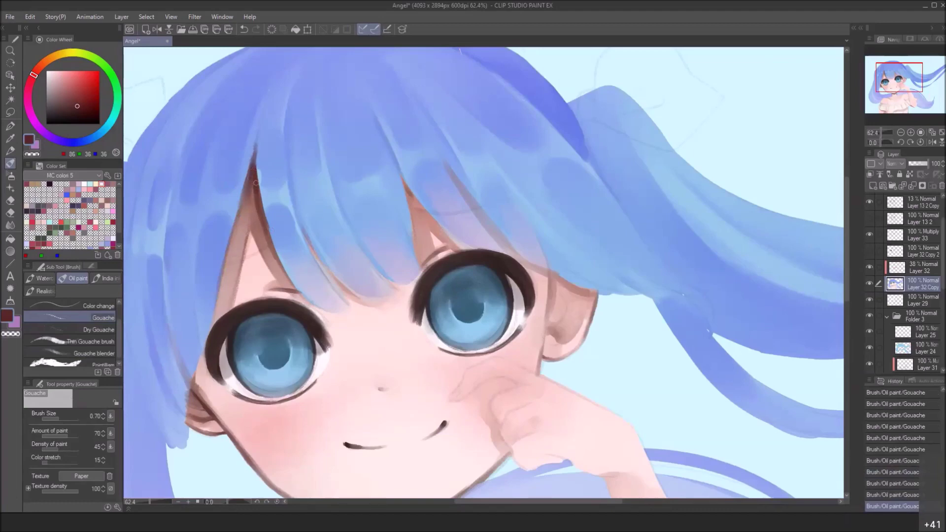
Deepen the shadow inside the forehead gap with broader Gouache strokes, and refine its tip with a smaller brush
mouse_move(261, 226)
left_mouse_down()
mouse_move(254, 191)
mouse_move(254, 217)
mouse_move(253, 194)
mouse_move(273, 217)
left_mouse_up()
left_click_drag(59, 419, 63, 418)
left_click_drag(263, 183, 255, 227)
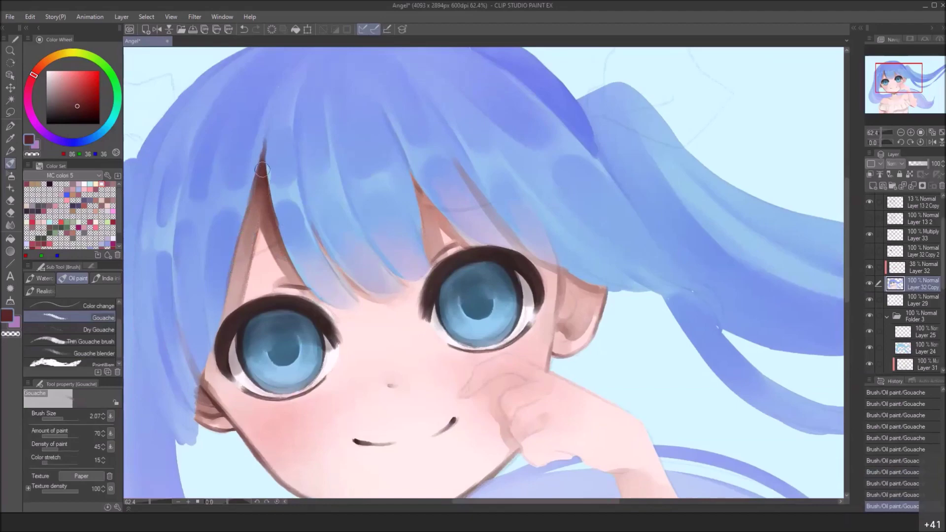
key("bracketleft")
left_click_drag(264, 181, 247, 210)
mouse_move(262, 152)
left_mouse_down()
mouse_move(265, 137)
mouse_move(267, 172)
left_mouse_up()
Draw thin dark maroon strand lines along the side lock beside the left eye down to the ear, using Gouache at size 0.72
left_click_drag(206, 382, 180, 318)
left_click_drag(191, 354, 175, 286)
mouse_move(202, 382)
left_mouse_down()
mouse_move(213, 341)
mouse_move(205, 268)
left_mouse_up()
left_click_drag(207, 313, 208, 235)
left_click_drag(215, 340, 211, 241)
left_click_drag(211, 280, 214, 221)
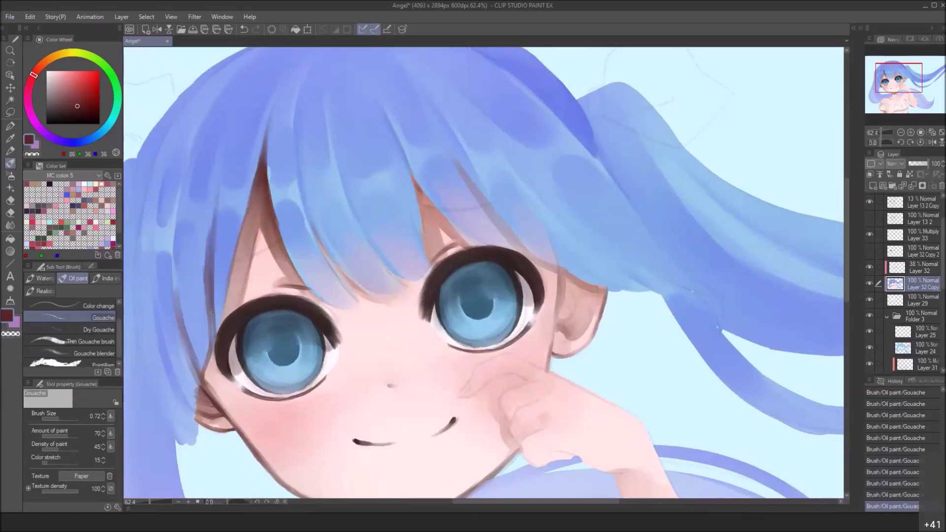
left_click_drag(209, 237, 214, 202)
mouse_move(211, 391)
left_mouse_down()
mouse_move(206, 369)
mouse_move(214, 389)
left_mouse_up()
left_click_drag(210, 356, 217, 404)
left_click_drag(216, 379, 228, 388)
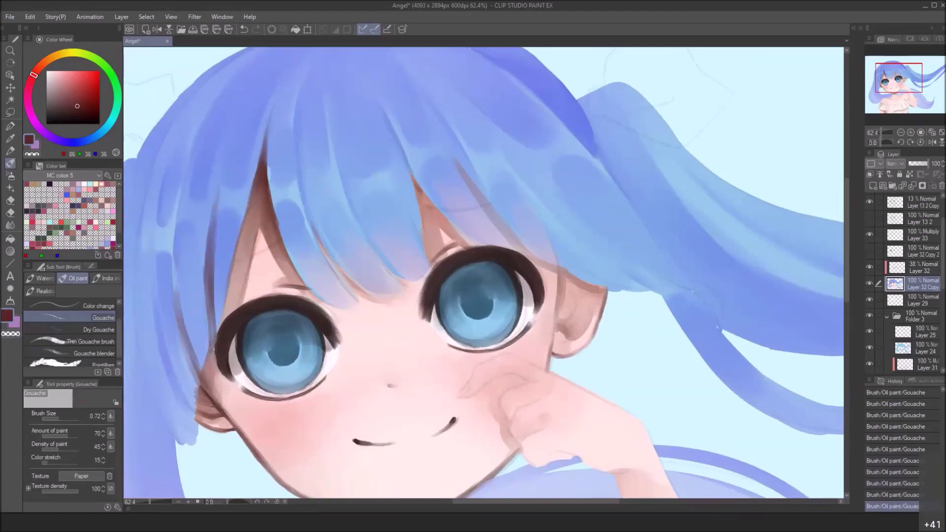
Line and shade the hair edge between the left eye and the forehead gap's peak in dark maroon, touching up the side lock
left_click_drag(213, 351, 230, 271)
left_click_drag(216, 323, 237, 253)
left_click_drag(220, 320, 241, 237)
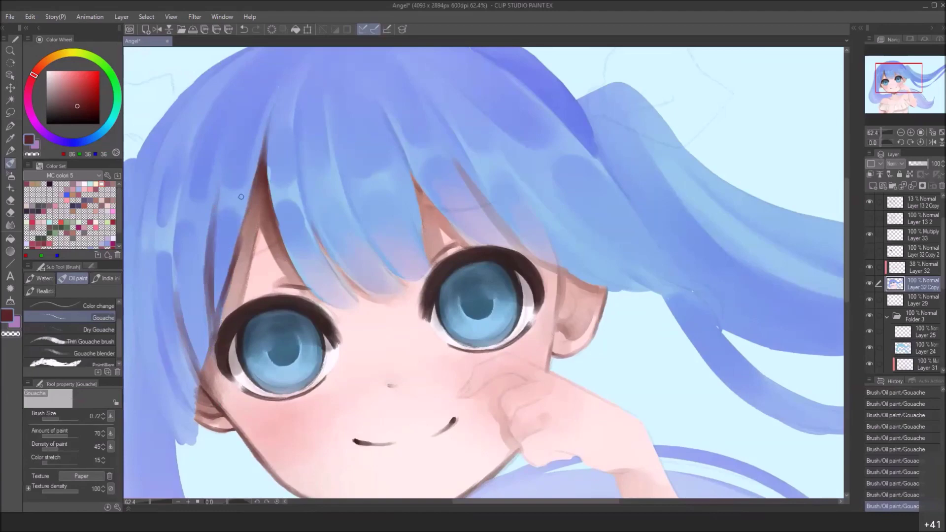
left_click_drag(223, 309, 254, 186)
mouse_move(252, 236)
left_mouse_down()
mouse_move(259, 190)
mouse_move(260, 211)
left_mouse_up()
left_click_drag(238, 259, 242, 243)
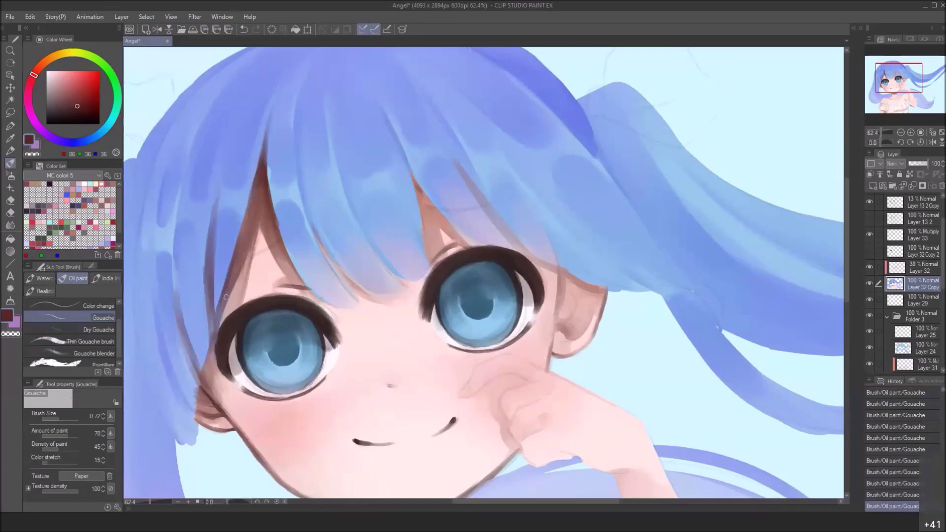
left_click_drag(240, 295, 249, 250)
mouse_move(234, 308)
left_mouse_down()
mouse_move(244, 279)
mouse_move(237, 274)
left_mouse_up()
mouse_move(221, 327)
left_mouse_down()
mouse_move(224, 307)
mouse_move(234, 306)
left_mouse_up()
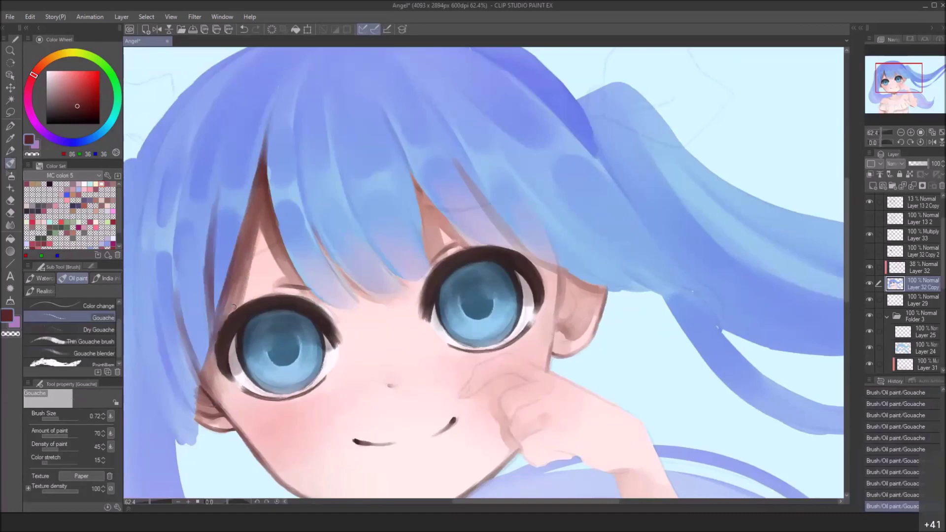
left_click_drag(212, 320, 215, 337)
left_click_drag(207, 265, 211, 223)
Draw thin dark strand lines down to the tips of the center bangs with Gouache, undoing strokes that miss the curve
left_click_drag(464, 263, 424, 253)
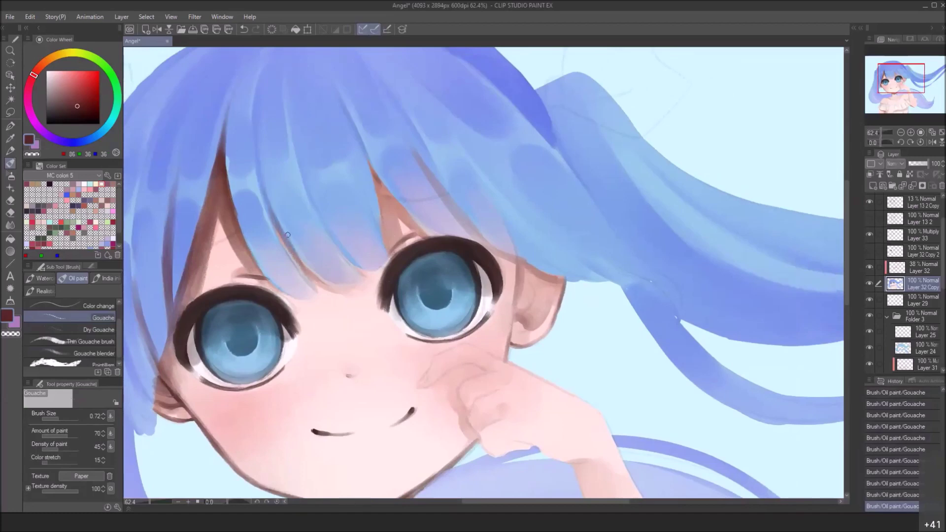
key("ctrl+z")
mouse_move(276, 218)
left_mouse_down()
mouse_move(265, 197)
mouse_move(285, 245)
left_mouse_up()
left_click_drag(264, 192, 312, 282)
key("ctrl+z")
left_click_drag(277, 233, 324, 297)
mouse_move(297, 258)
left_mouse_down()
mouse_move(341, 293)
mouse_move(323, 291)
left_mouse_up()
left_click_drag(398, 245, 358, 261)
left_click_drag(301, 270, 329, 294)
left_click_drag(288, 252, 315, 287)
mouse_move(279, 236)
left_mouse_down()
mouse_move(269, 213)
mouse_move(308, 272)
mouse_move(300, 264)
mouse_move(339, 286)
left_mouse_up()
Tint the center bang tips with light skin pink sampled from the face, using Gouache at size 3.40
left_click(284, 314, "alt")
key("]")
left_click_drag(259, 285, 307, 314)
key("ctrl+z")
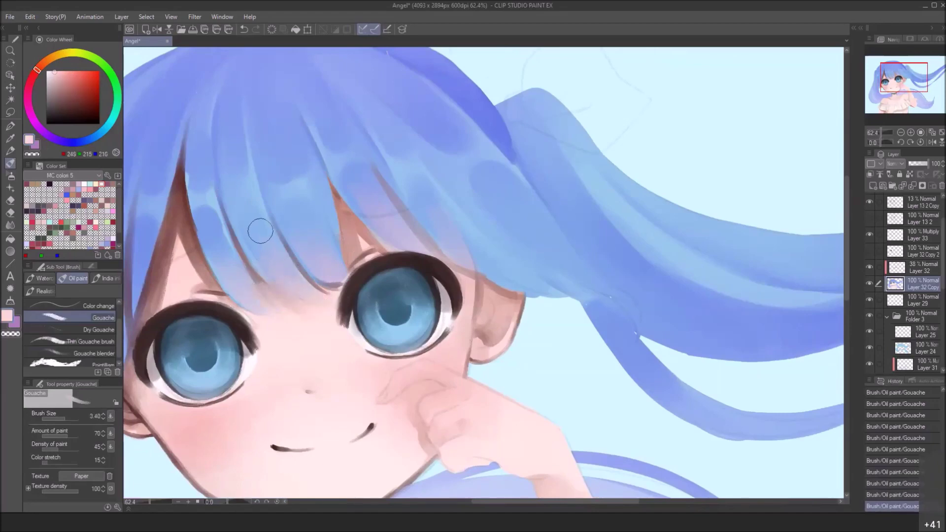
left_click_drag(258, 281, 261, 298)
mouse_move(320, 258)
left_mouse_down()
mouse_move(342, 284)
mouse_move(329, 268)
left_mouse_up()
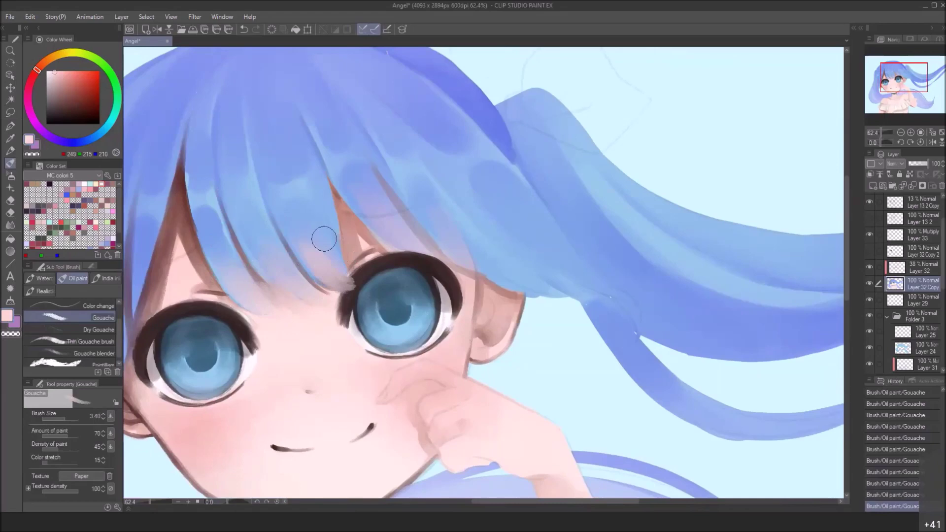
left_click_drag(340, 278, 319, 238)
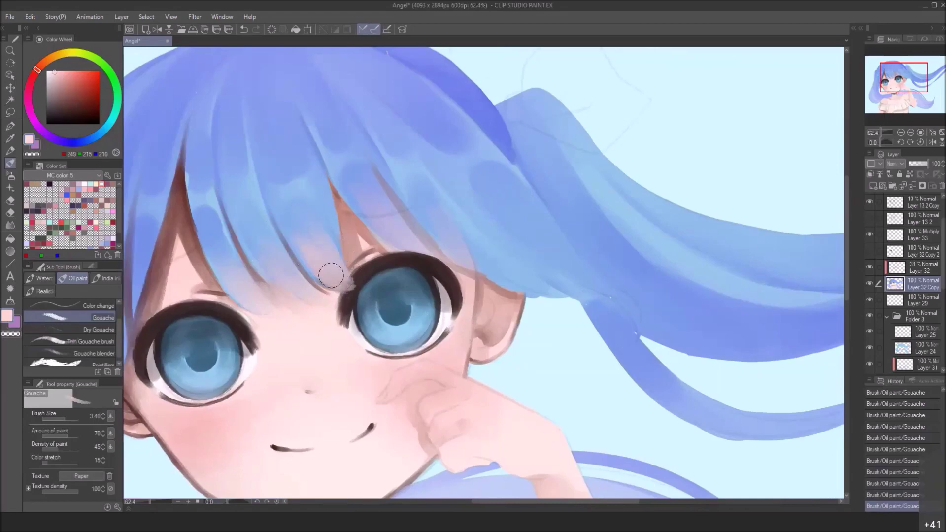
mouse_move(335, 279)
left_mouse_down()
mouse_move(348, 289)
mouse_move(342, 281)
left_mouse_up()
Brush the light skin pink over the lower side lock beside the left eye and toward the cheek edge
left_click_drag(349, 203, 455, 199)
left_click_drag(220, 330, 241, 382)
mouse_move(213, 294)
left_mouse_down()
mouse_move(241, 388)
mouse_move(253, 396)
left_mouse_up()
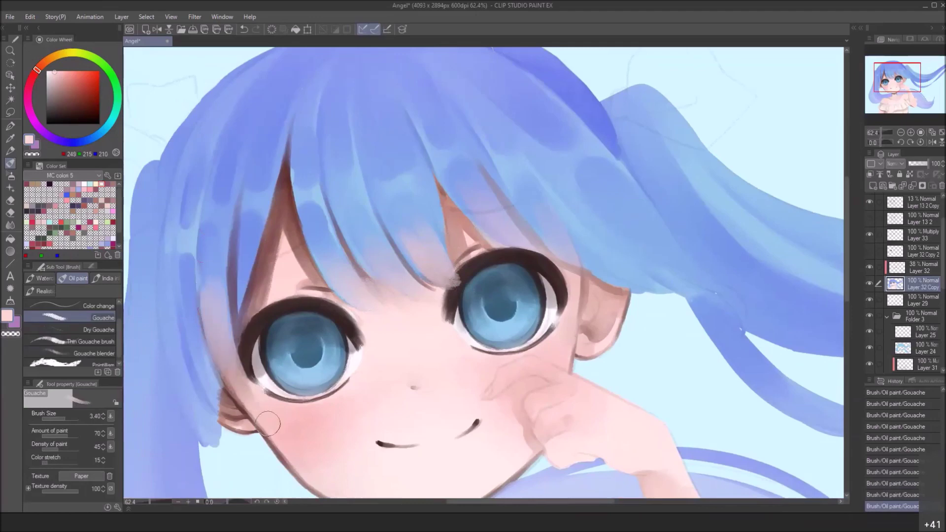
left_click_drag(257, 378, 265, 388)
mouse_move(265, 387)
left_mouse_down()
mouse_move(249, 384)
mouse_move(258, 427)
left_mouse_up()
Repaint the hair around the forehead gap and left side lock with Gouache in blues sampled from the nearby strands
left_click_drag(376, 311, 362, 268)
left_click_drag(519, 250, 456, 328)
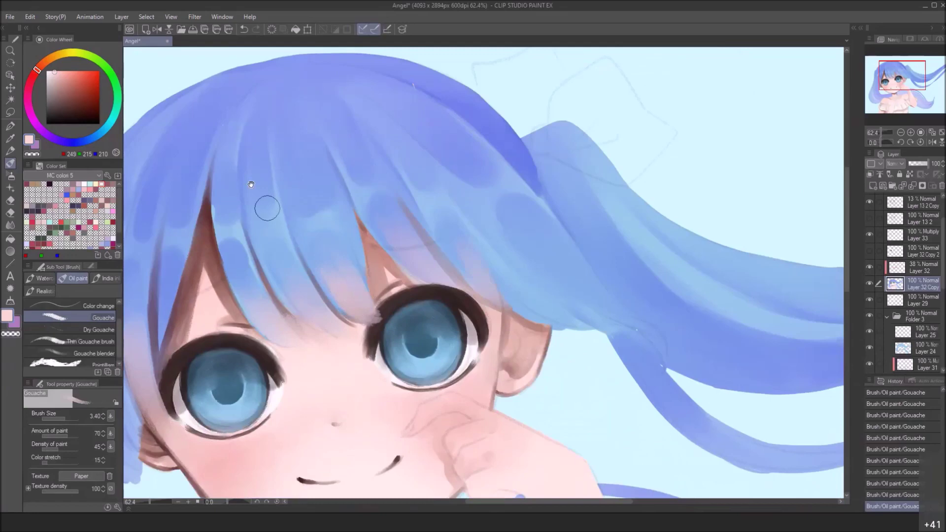
left_click_drag(252, 185, 274, 218)
left_click(258, 226, "alt")
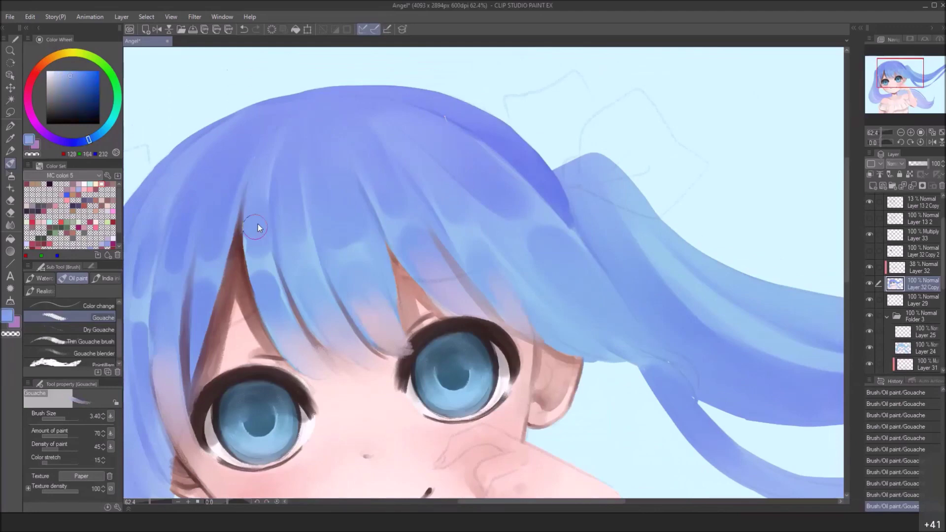
mouse_move(254, 236)
left_mouse_down()
mouse_move(243, 237)
mouse_move(247, 252)
left_mouse_up()
left_click_drag(172, 327, 217, 252)
left_click(203, 306, "alt")
left_click(205, 256, "alt")
left_click_drag(201, 239, 208, 238)
mouse_move(214, 370)
left_mouse_down()
mouse_move(223, 411)
mouse_move(183, 345)
left_mouse_up()
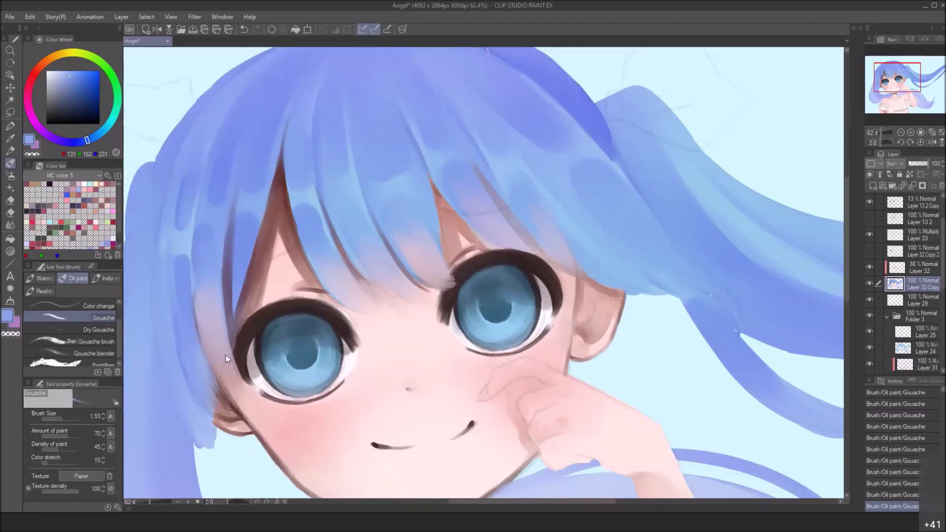
Blend the side lock's tip beside the left eye with sampled blue and pale pink Gouache at size 1.93, undoing one blue stroke
mouse_move(212, 390)
left_mouse_down()
mouse_move(221, 406)
mouse_move(218, 396)
left_mouse_up()
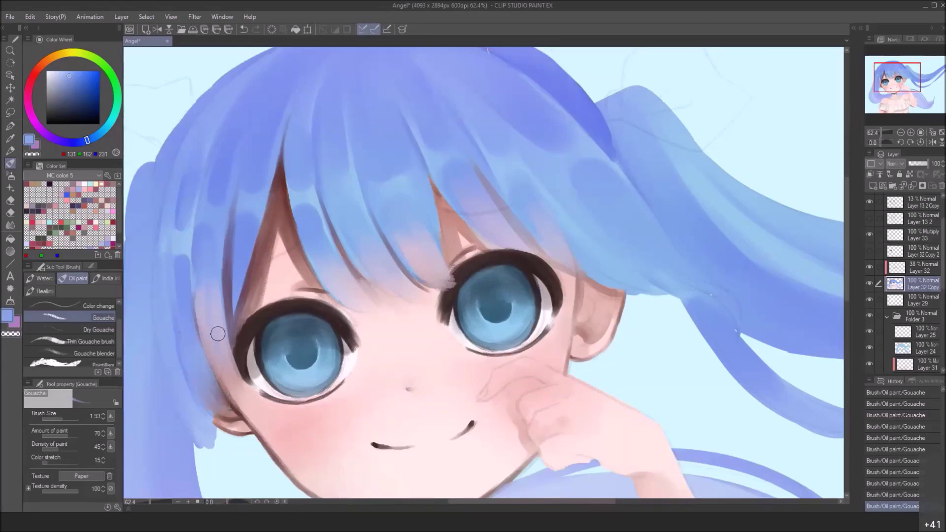
left_click_drag(217, 334, 213, 313)
left_click(204, 249, "alt")
mouse_move(202, 281)
left_mouse_down()
mouse_move(213, 349)
mouse_move(239, 395)
left_mouse_up()
left_click_drag(231, 352, 239, 379)
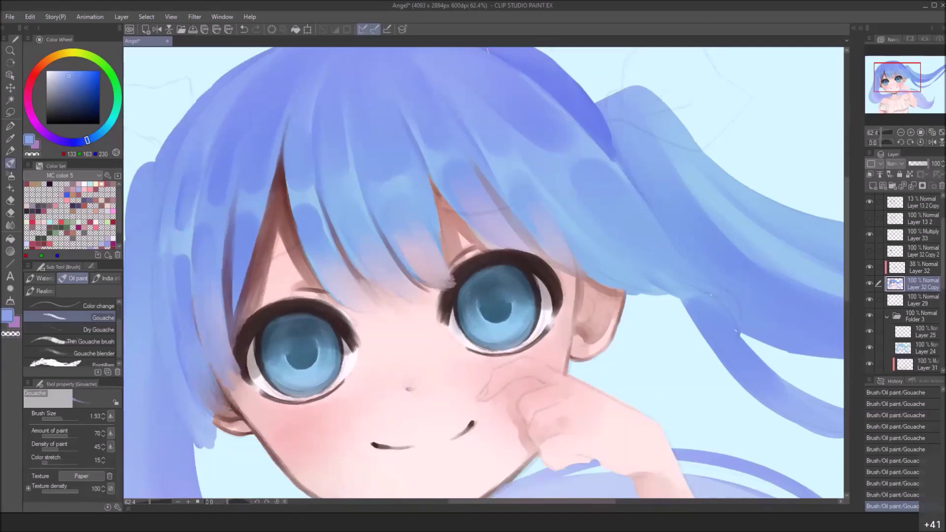
key("ctrl+z")
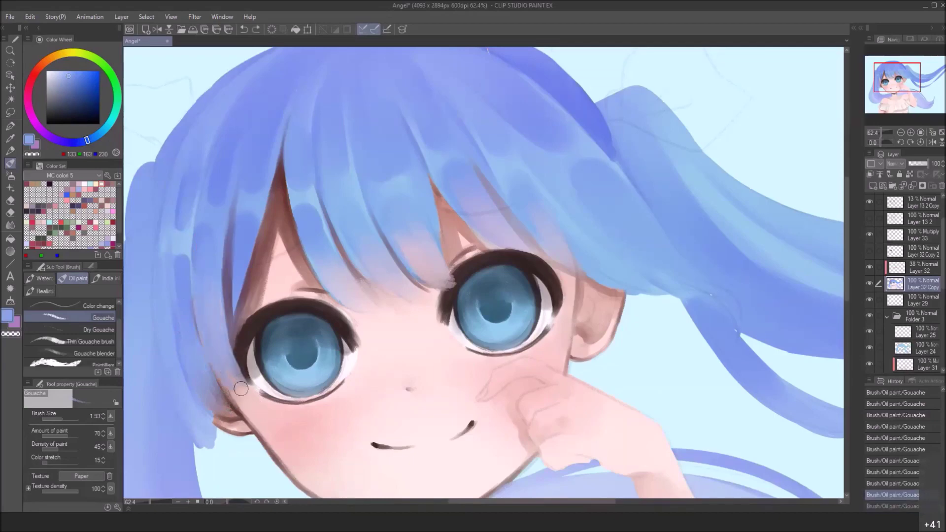
left_click(242, 392, "alt")
left_click_drag(232, 389, 226, 375)
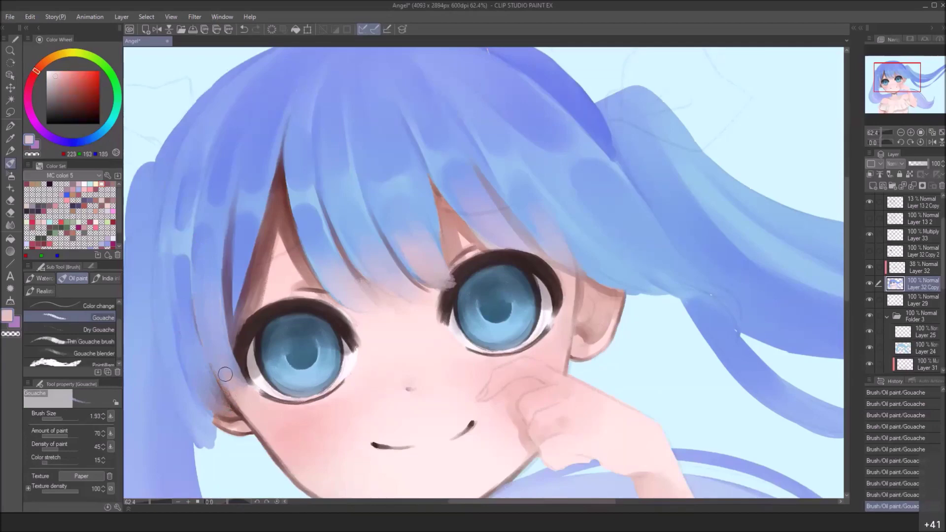
left_click_drag(476, 218, 390, 289)
left_click_drag(493, 292, 434, 284)
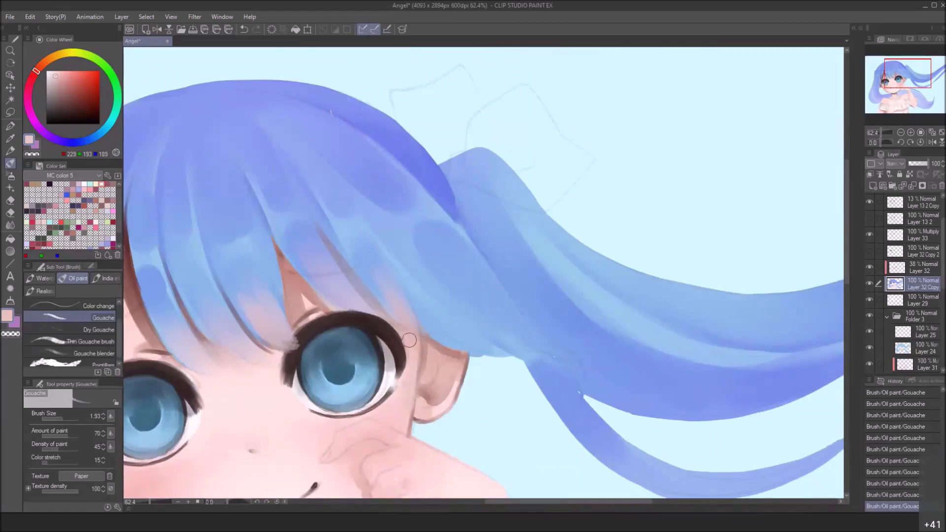
mouse_move(368, 271)
left_mouse_down()
mouse_move(495, 200)
mouse_move(450, 205)
mouse_move(468, 237)
left_mouse_up()
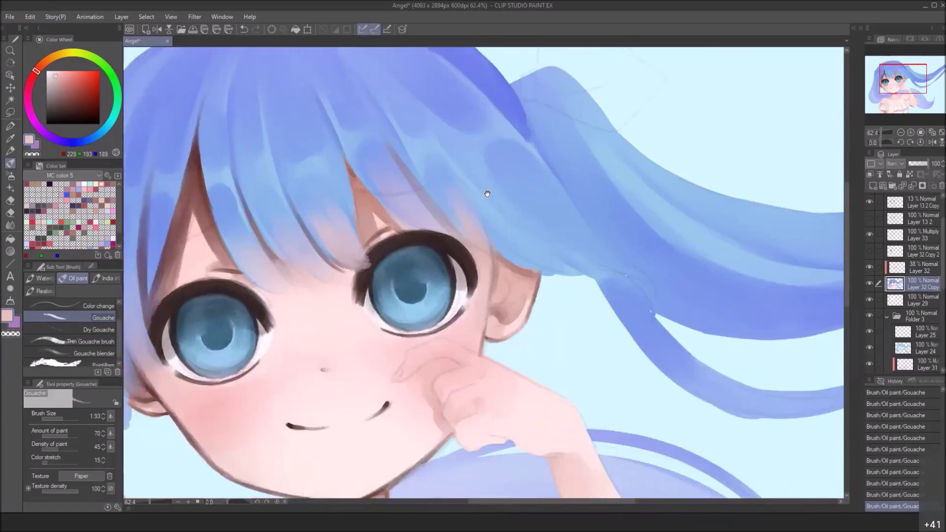
scroll(468, 237, "down", 2)
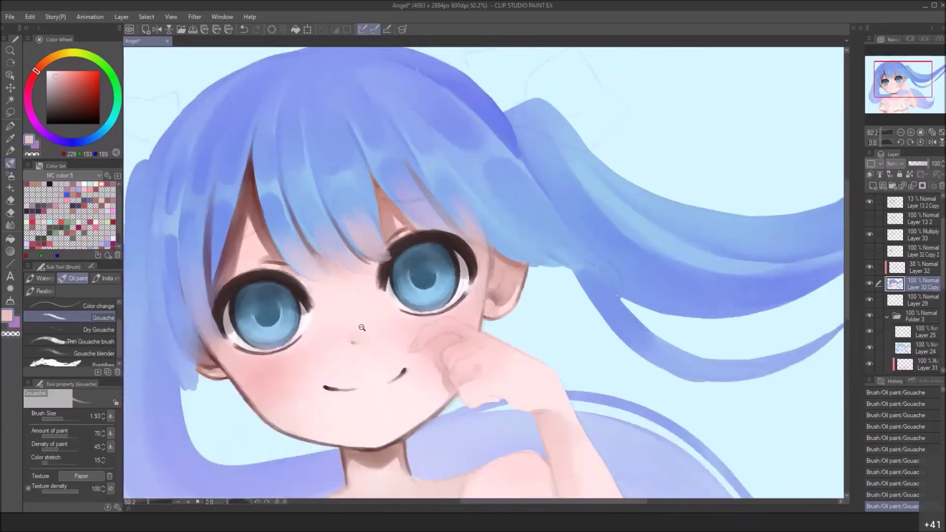
scroll(386, 267, "up", 2)
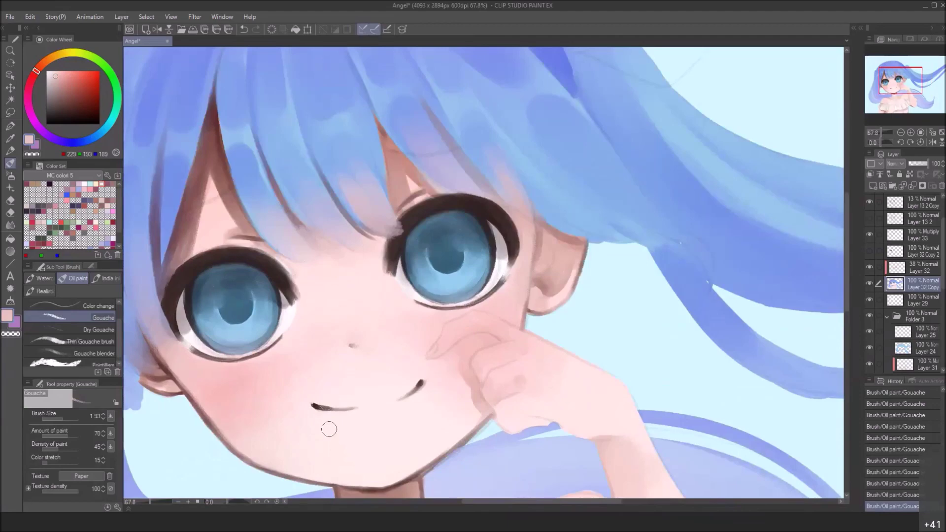
Redraw the jaw outline below the left cheek in sampled reddish brown with Gouache at size 0.45, undoing the last two strokes
left_click_drag(327, 428, 273, 338)
left_click(157, 332, "alt")
left_click_drag(169, 328, 162, 328)
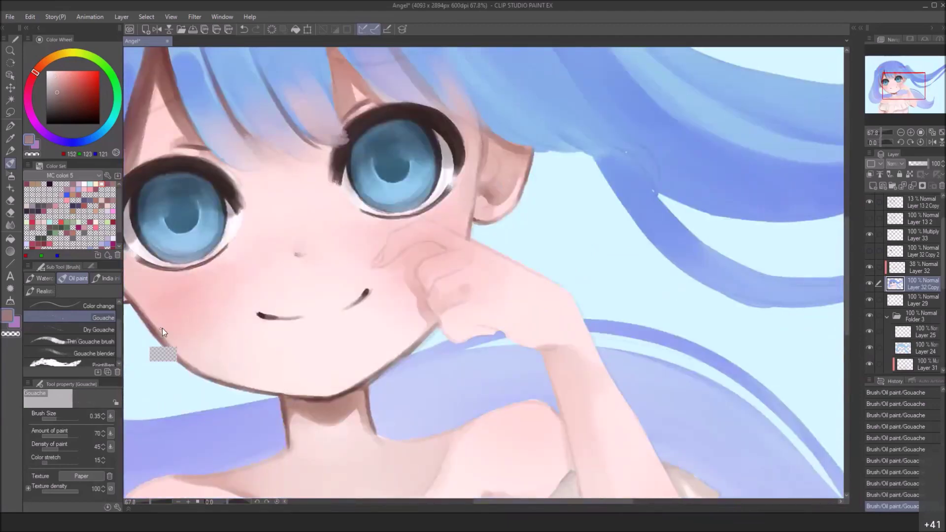
key("bracketright")
left_click(170, 344, "alt")
left_click(147, 325, "alt")
mouse_move(170, 342)
left_mouse_down()
mouse_move(144, 314)
mouse_move(249, 386)
left_mouse_up()
left_click_drag(204, 367, 275, 393)
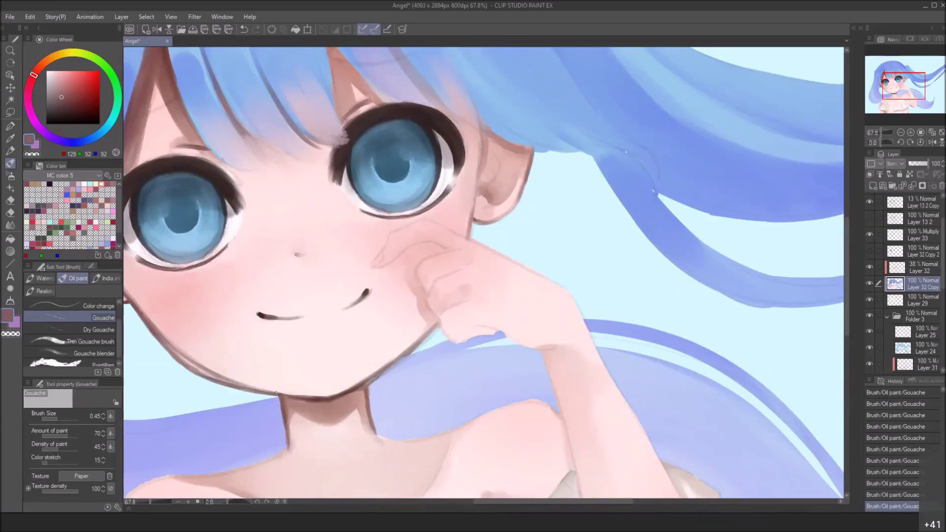
mouse_move(164, 341)
left_mouse_down()
mouse_move(188, 361)
mouse_move(272, 389)
left_mouse_up()
key("ctrl+z")
key("ctrl+z")
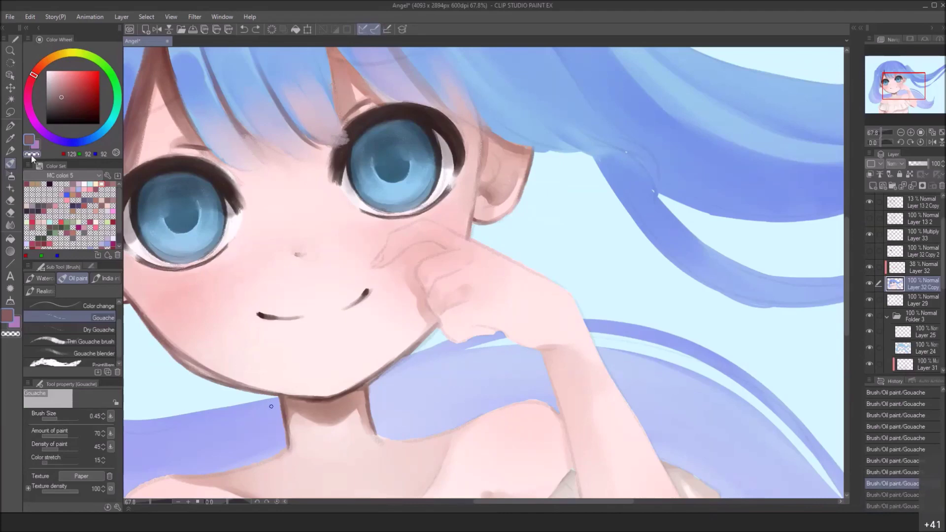
Trim the outer edge of the left jaw outline with transparent Gouache at size 0.79, and hide Folder 3
left_click_drag(195, 302, 258, 290)
left_click_drag(227, 502, 233, 501)
left_click_drag(348, 242, 382, 358)
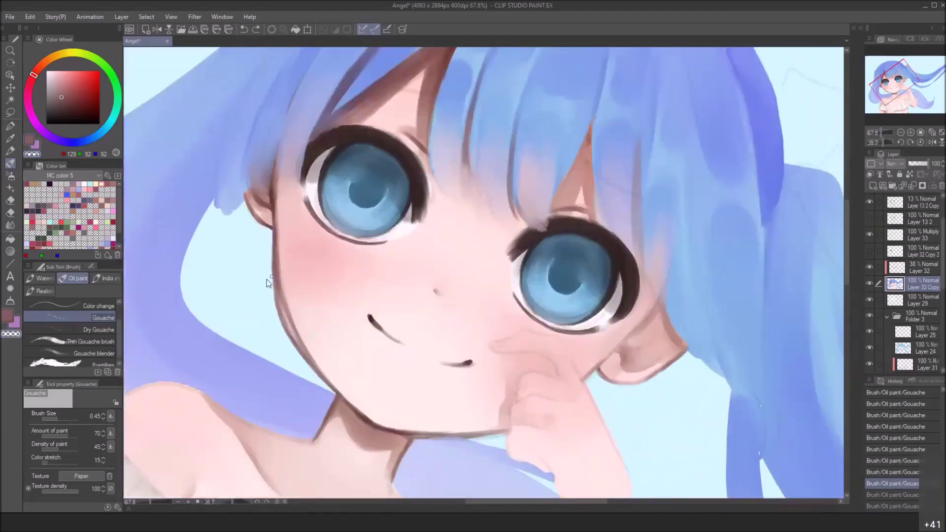
left_click_drag(267, 261, 284, 334)
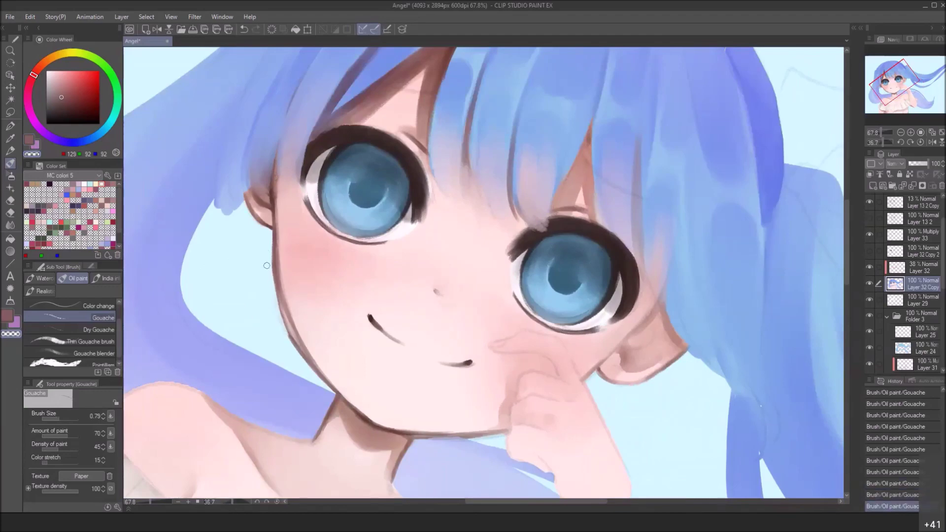
left_click_drag(268, 233, 280, 322)
mouse_move(268, 245)
left_mouse_down()
mouse_move(285, 335)
mouse_move(268, 290)
mouse_move(298, 353)
left_mouse_up()
mouse_move(268, 290)
left_mouse_down()
mouse_move(294, 348)
mouse_move(283, 323)
left_mouse_up()
left_click(870, 314)
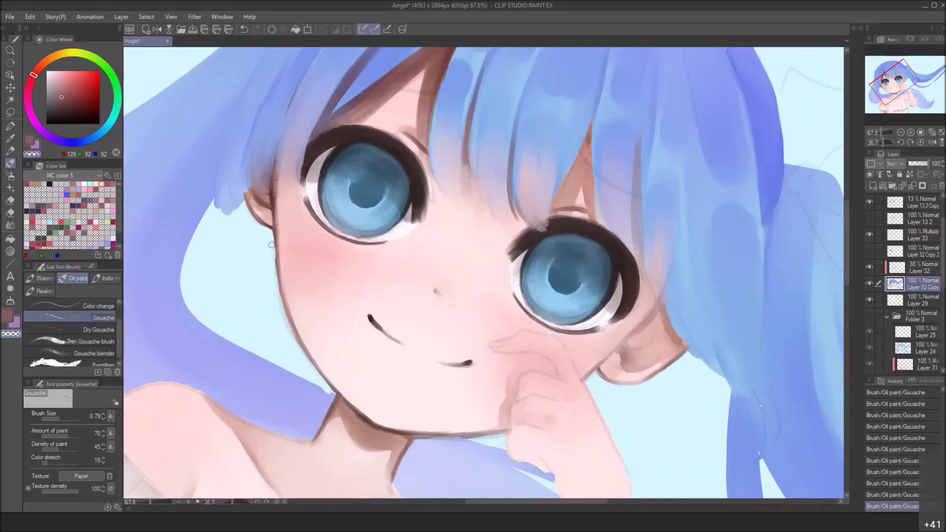
Sample the jaw outline's reddish brown, reduce Gouache to size 0.35, and try a stroke down the left cheek edge with the canvas rotated
left_click_drag(412, 241, 374, 281)
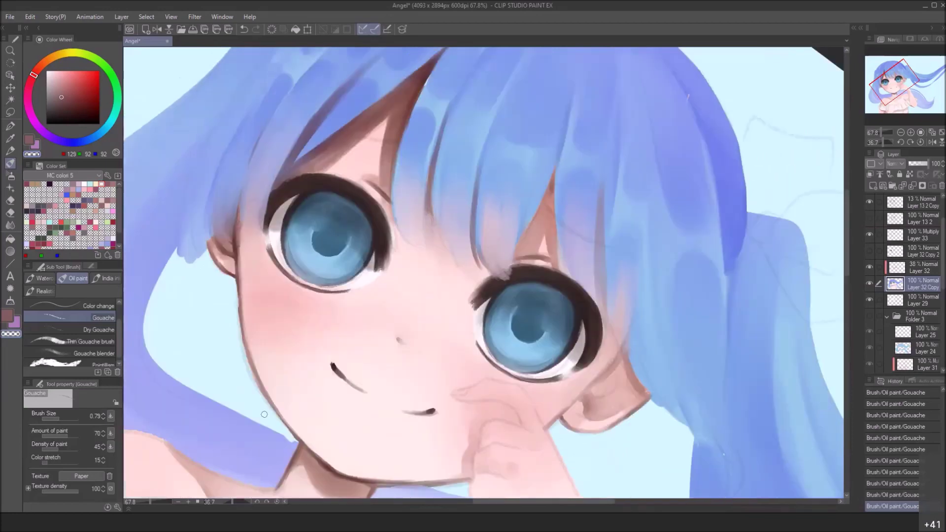
left_click(277, 501)
left_click_drag(277, 482, 160, 310)
left_click_drag(227, 502, 231, 502)
left_click_drag(310, 220, 343, 385)
left_click(260, 238, "alt")
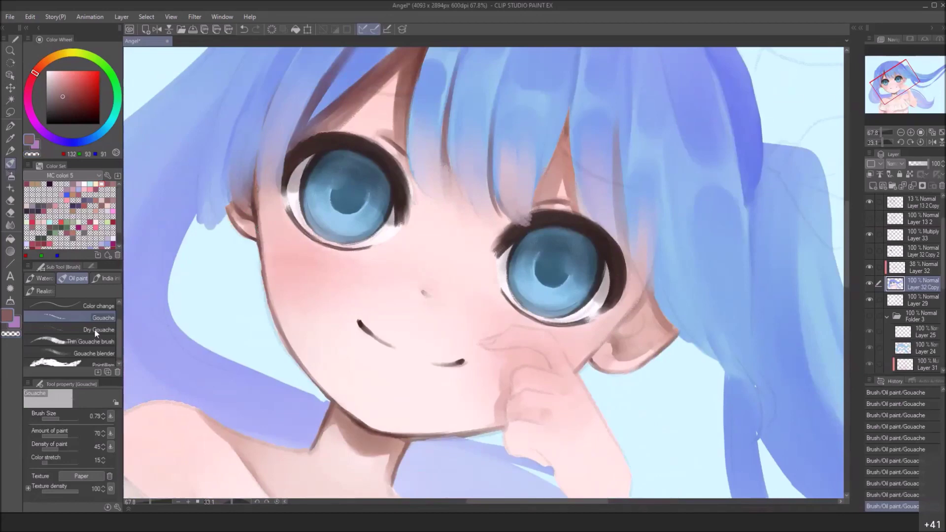
key("bracketleft")
key("bracketleft")
key("bracketleft")
key("bracketleft")
left_click_drag(259, 246, 267, 303)
key("ctrl+z")
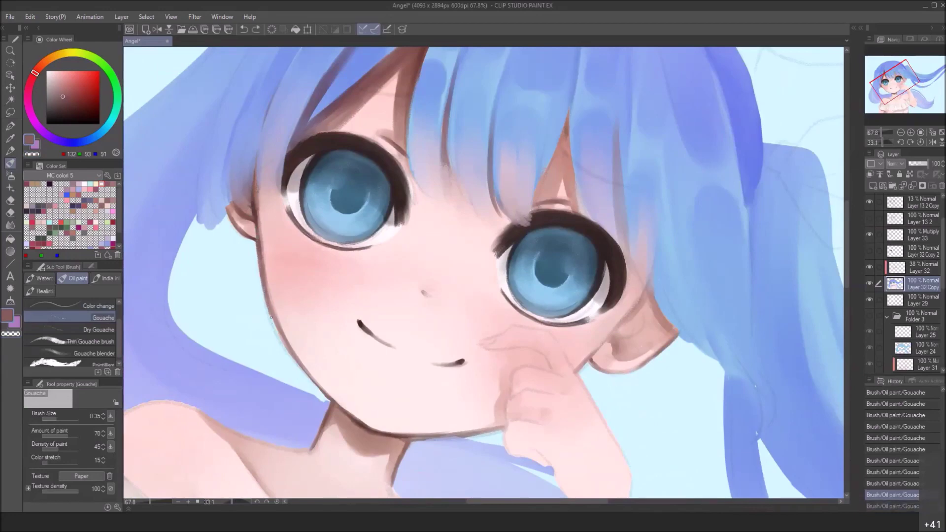
Redraw the lower left jaw outline toward the chin in the sampled brown, undoing the first stroke, and reset the canvas rotation
left_click_drag(278, 333, 308, 381)
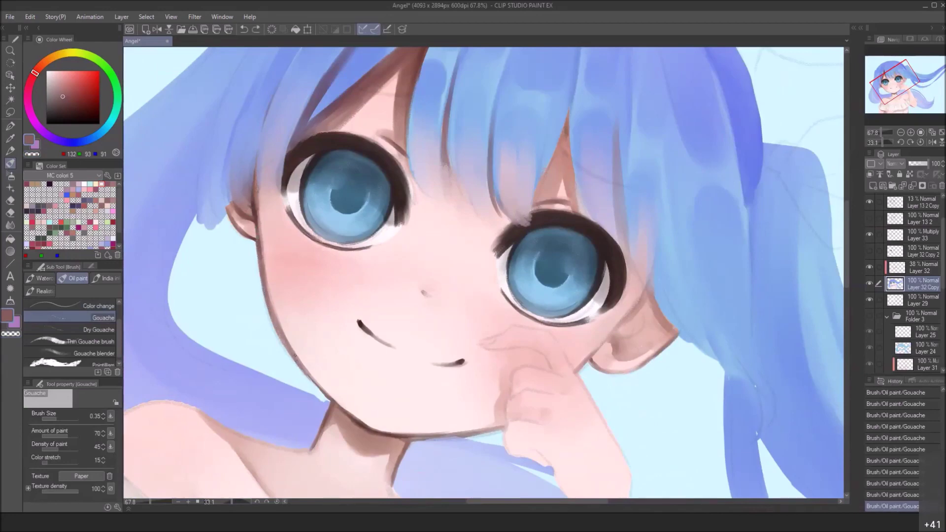
key("ctrl+z")
left_click_drag(305, 370, 334, 401)
left_click(277, 501)
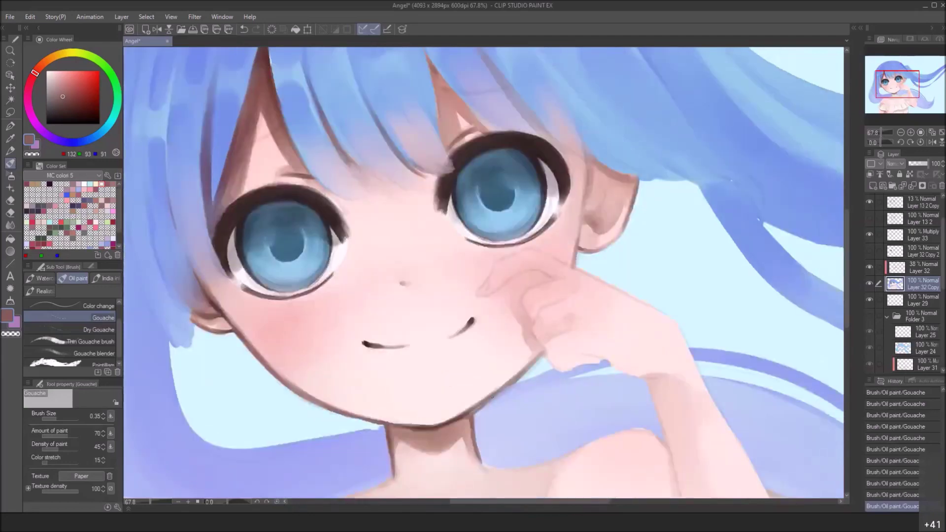
Darken the right jaw outline by the hand, the cheek edge beside the ear, and the earlobe outline with the brown Gouache
mouse_move(505, 384)
left_mouse_down()
mouse_move(540, 349)
mouse_move(487, 402)
left_mouse_up()
left_click_drag(538, 350, 540, 349)
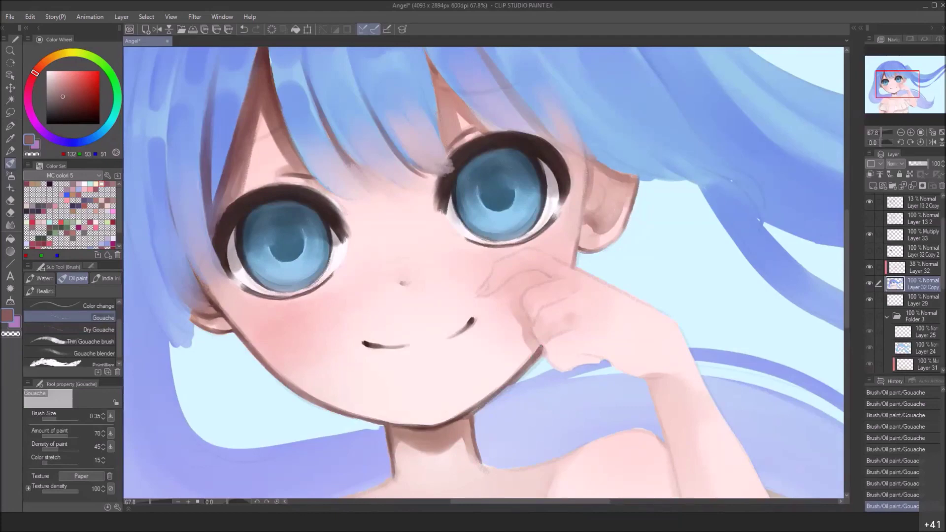
left_click_drag(571, 263, 583, 213)
left_click_drag(619, 228, 595, 244)
scroll(595, 244, "up", 2)
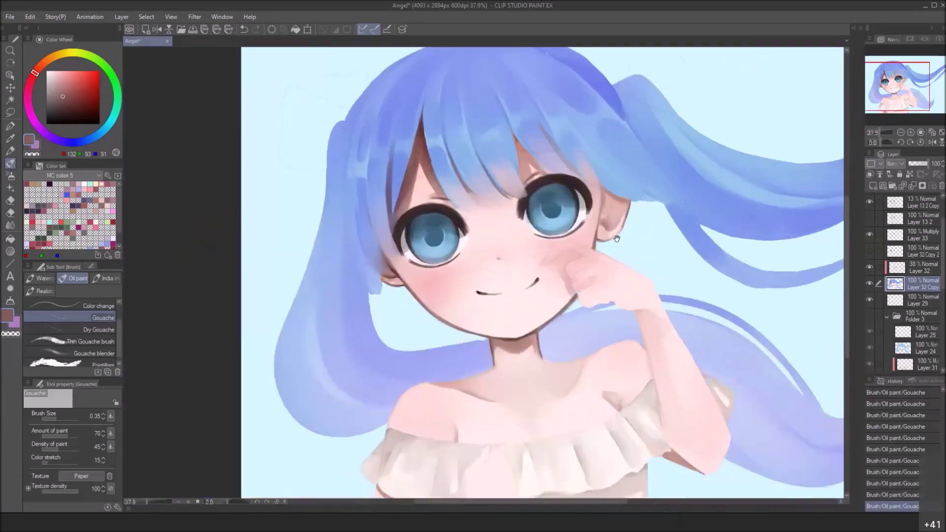
left_click_drag(600, 248, 575, 264)
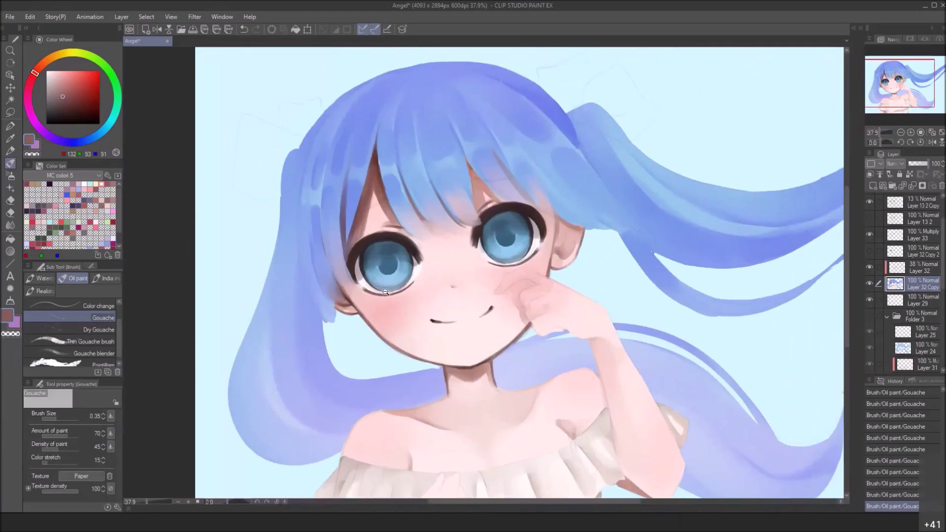
Clean up the inner corner of the left eye with pale skin pink sampled beside it, using Gouache at size 0.85
left_click_drag(373, 291, 396, 291)
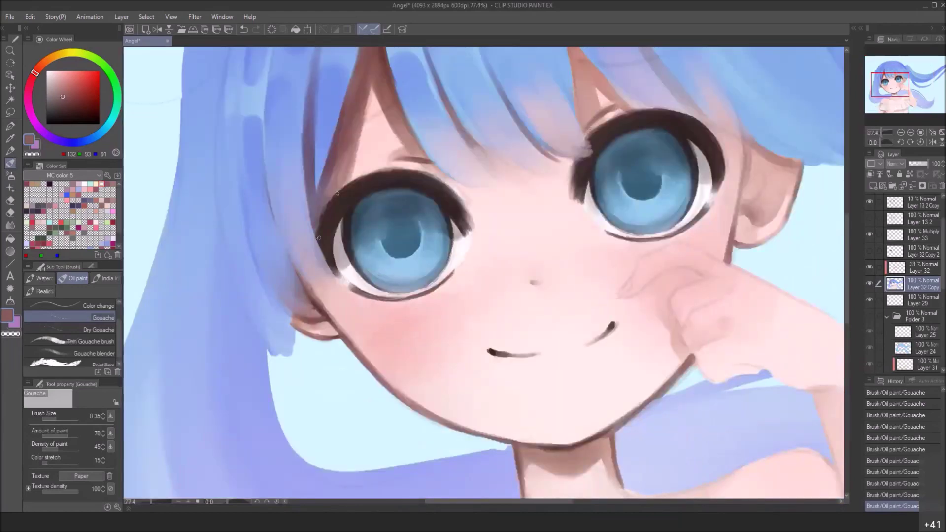
left_click(334, 216, "alt")
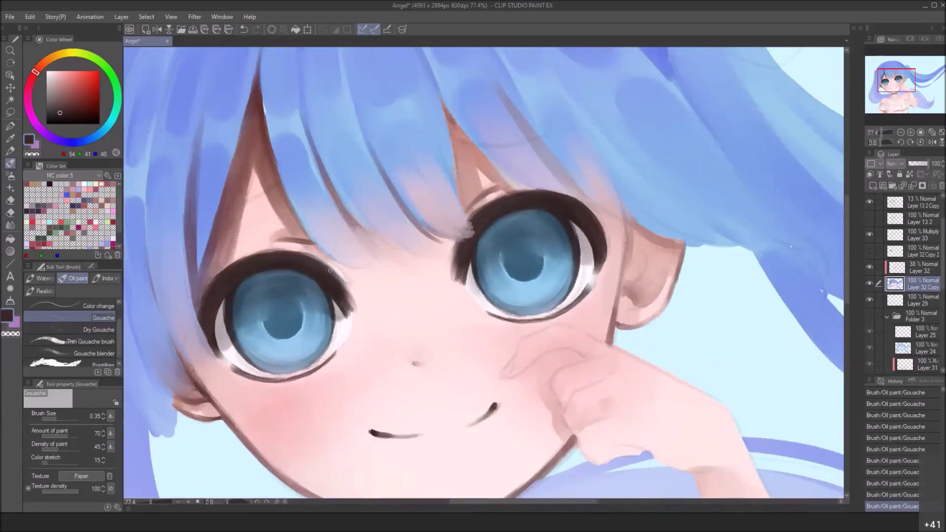
left_click(349, 282, "alt")
key("bracketright")
mouse_move(346, 341)
left_mouse_down()
mouse_move(351, 316)
mouse_move(342, 346)
left_mouse_up()
left_click_drag(350, 310, 342, 347)
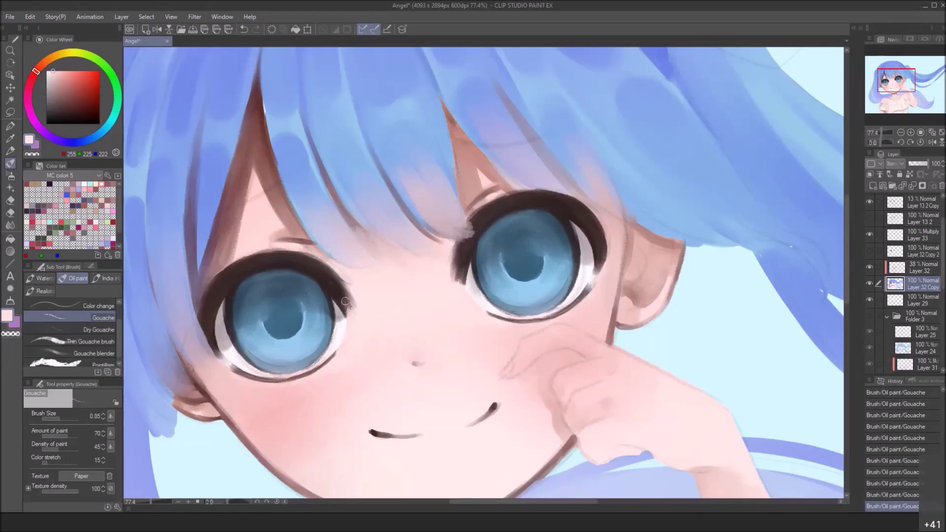
Brighten the lower white of the left eye with near-white tones sampled from the eye, using Gouache at size 0.61
left_click(235, 350, "alt")
key("bracketleft")
key("bracketleft")
mouse_move(255, 368)
left_mouse_down()
mouse_move(312, 366)
mouse_move(284, 379)
mouse_move(309, 369)
left_mouse_up()
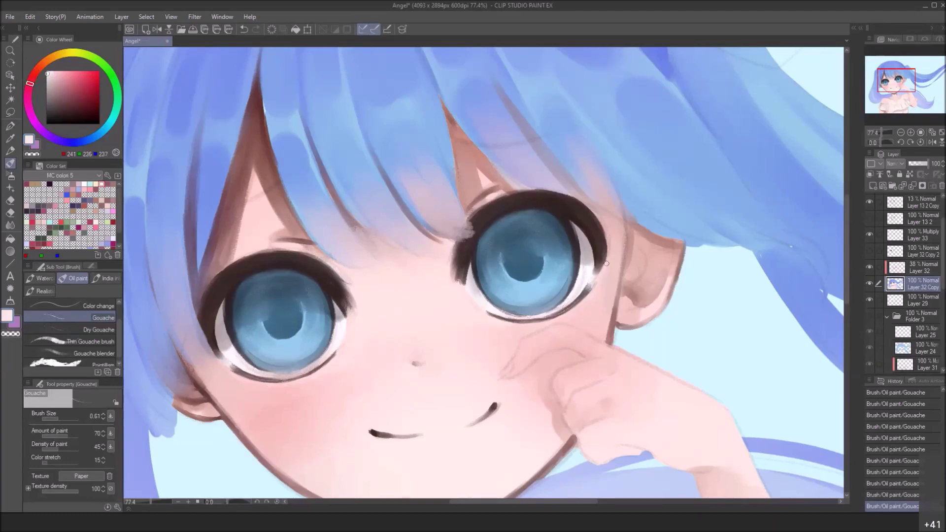
left_click_drag(425, 326, 344, 325)
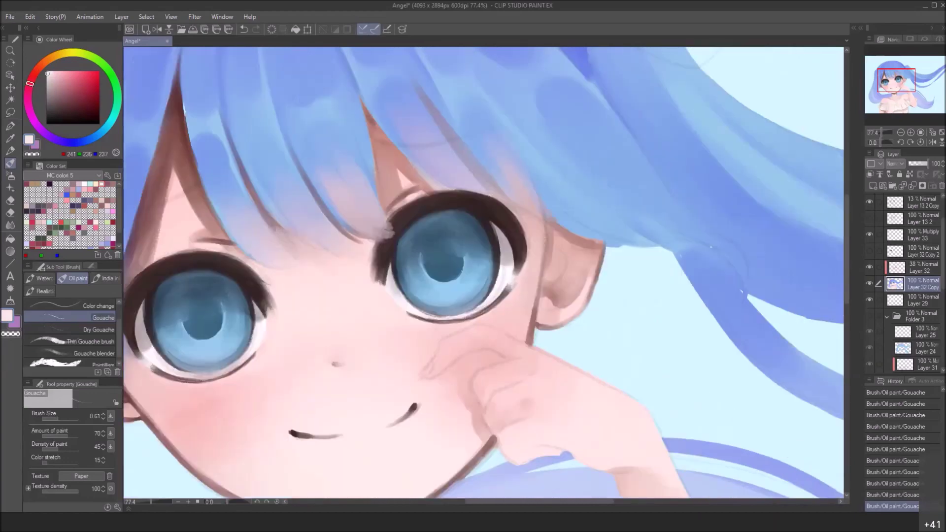
left_click(266, 337, "alt")
left_click_drag(558, 349, 570, 413)
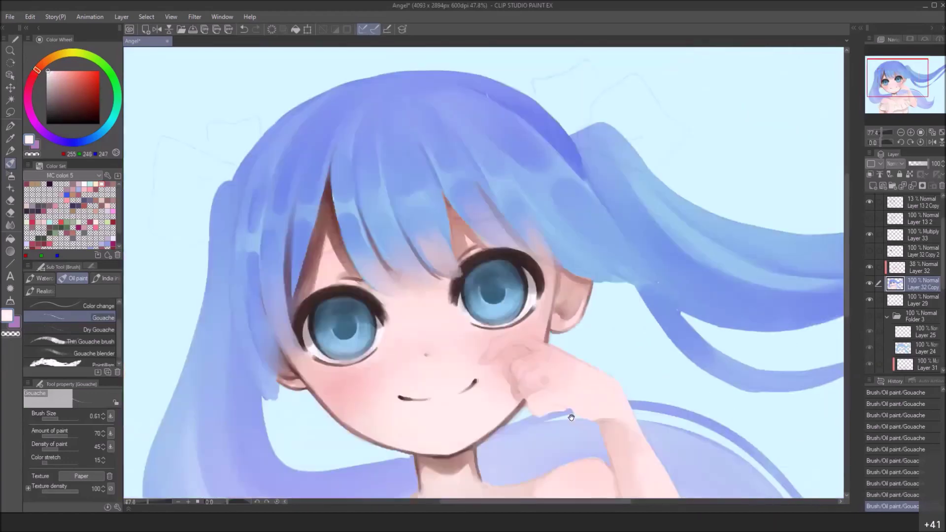
left_click_drag(427, 358, 369, 342)
scroll(316, 342, "up", 2)
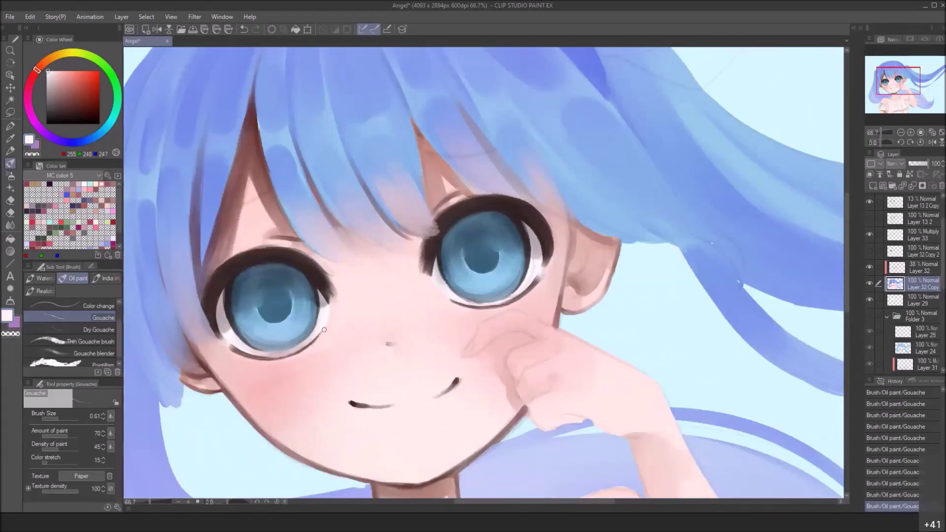
left_click_drag(448, 314, 413, 314)
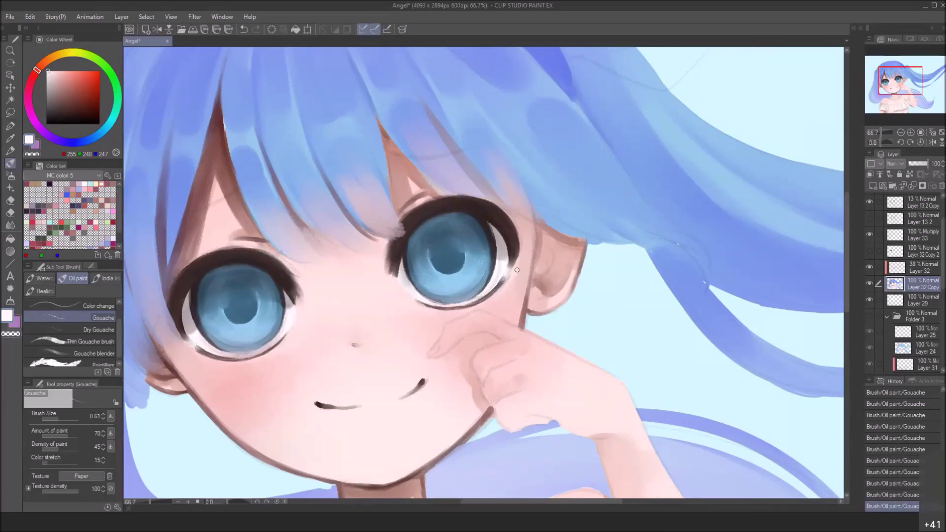
Thicken the outer lash line of the left eye with sampled dark brown, using Gouache at size 0.91
left_click(512, 285, "alt")
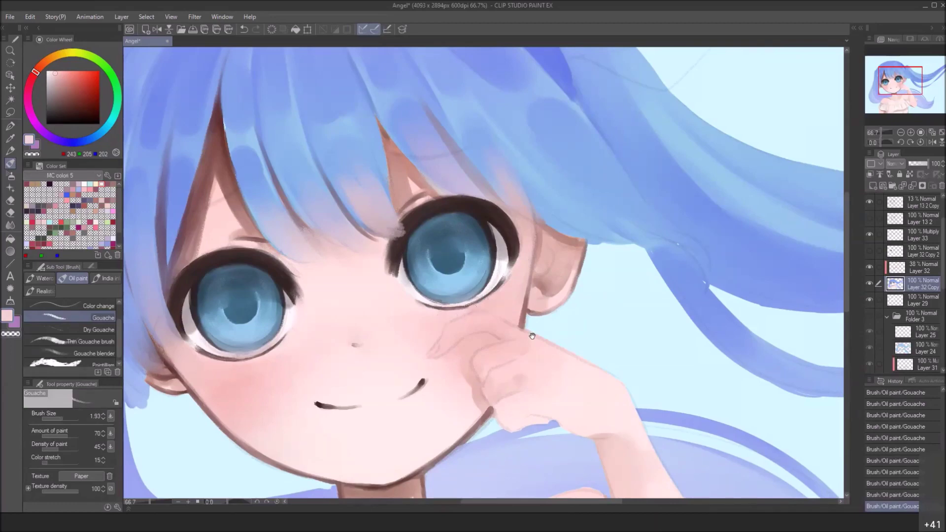
left_click_drag(532, 336, 453, 337)
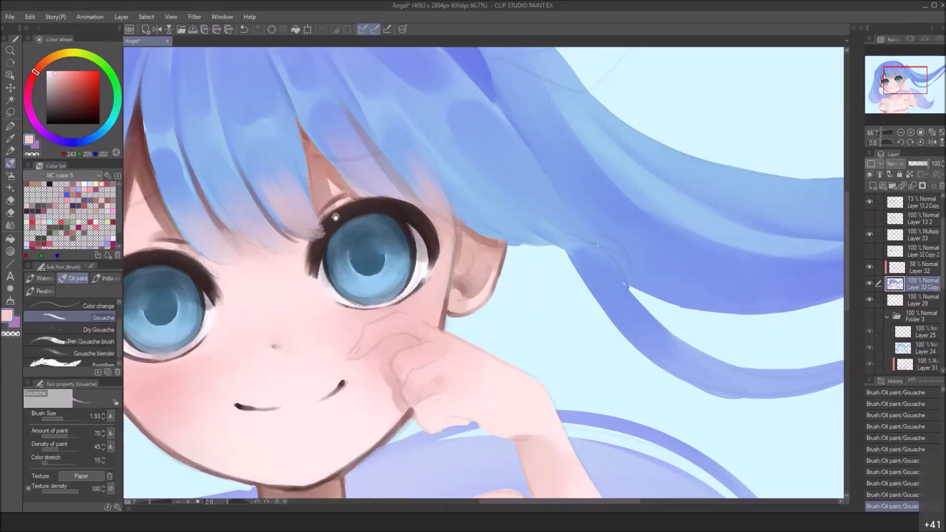
left_click_drag(336, 217, 399, 210)
left_click(182, 261, "alt")
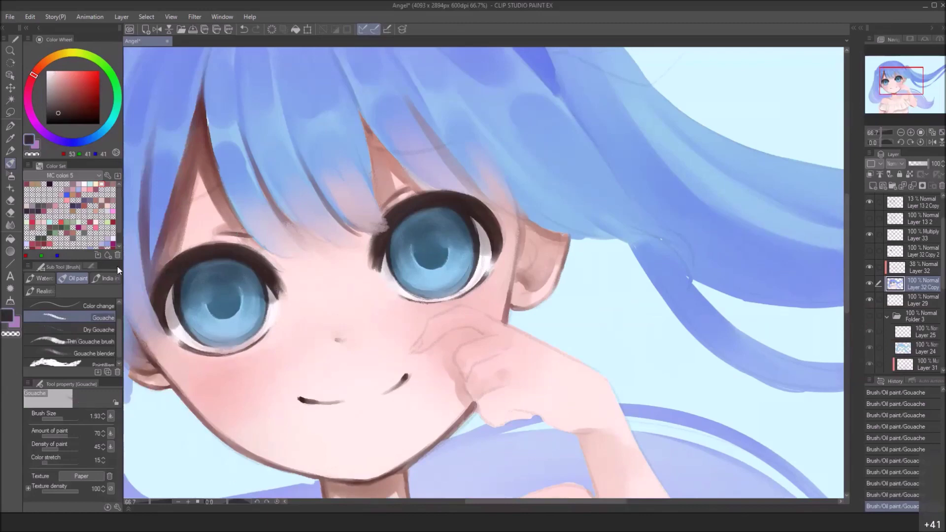
key("[")
left_click_drag(155, 309, 167, 335)
mouse_move(559, 251)
left_mouse_down()
mouse_move(530, 269)
mouse_move(550, 272)
left_mouse_up()
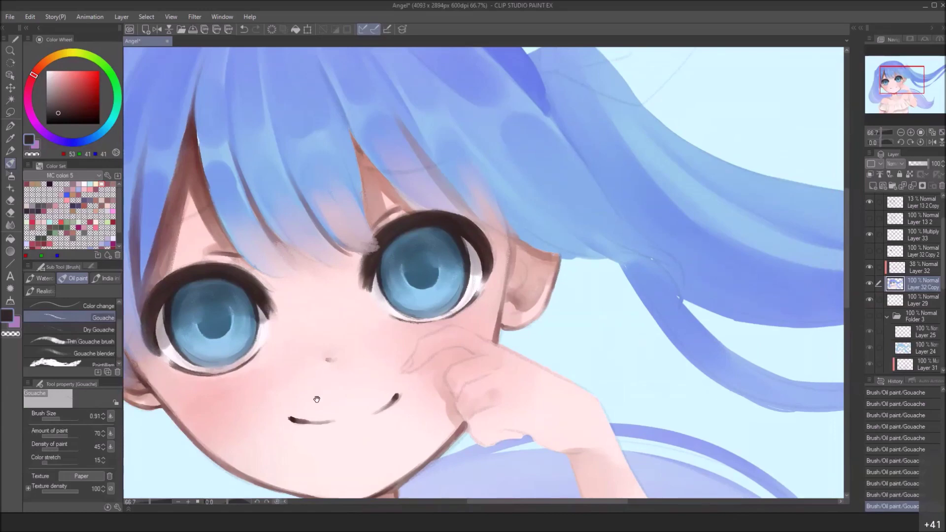
Draw thin lash flicks along the right eye's upper outer lash line in sampled dark brown Gouache at size 0.35, undoing two strokes
left_click_drag(378, 325, 358, 345)
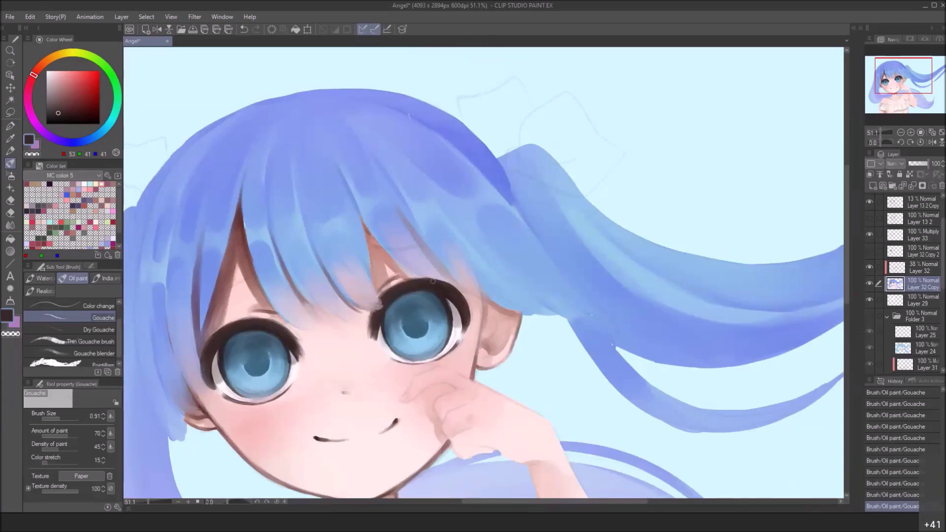
left_click(447, 287, "alt")
scroll(456, 283, "up", 1)
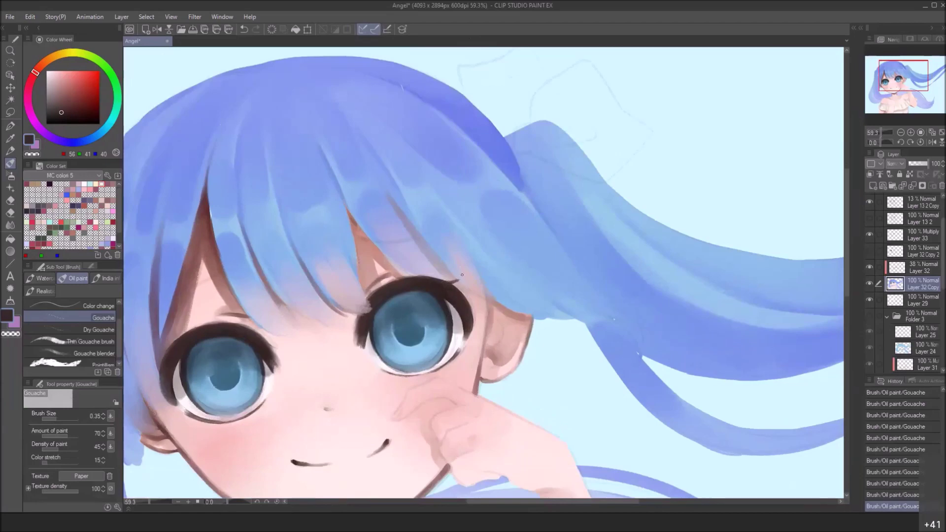
left_click_drag(453, 286, 461, 277)
key("ctrl+z")
key("ctrl+z")
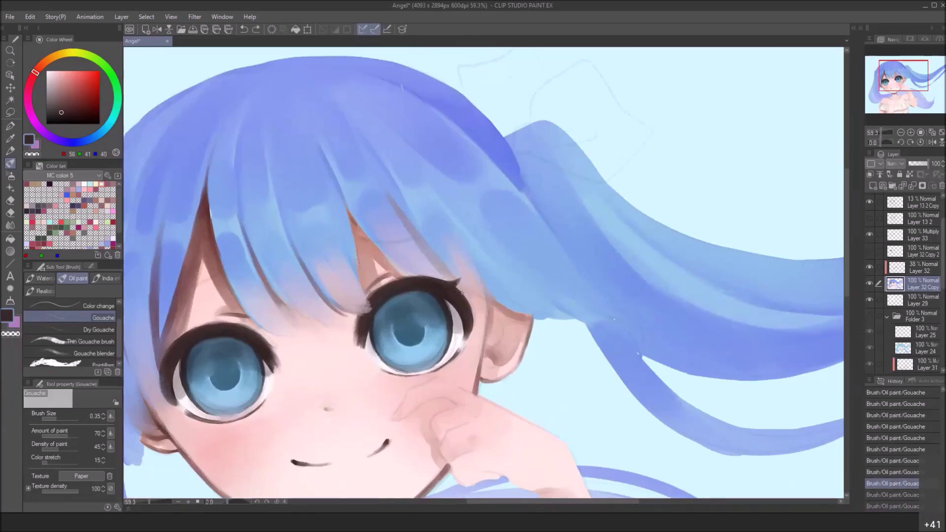
left_click_drag(462, 293, 472, 294)
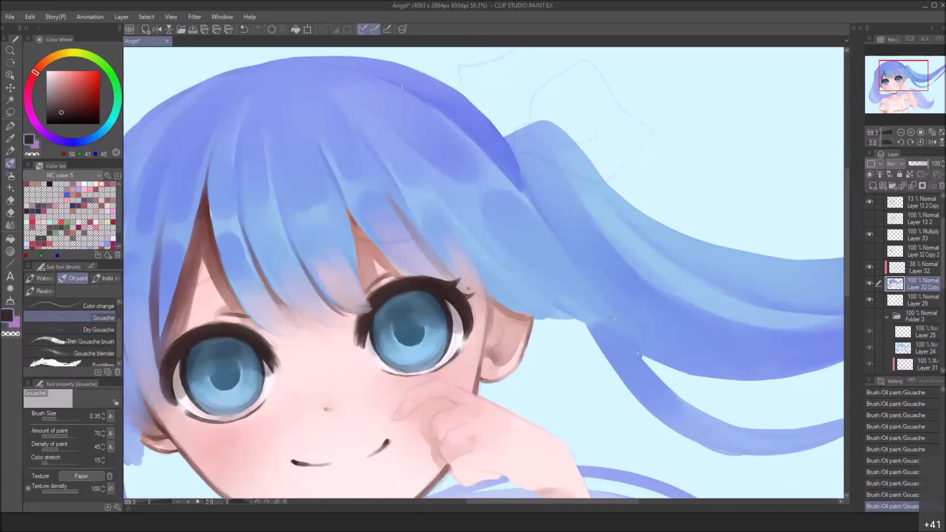
left_click_drag(424, 275, 434, 269)
scroll(499, 225, "down", 3)
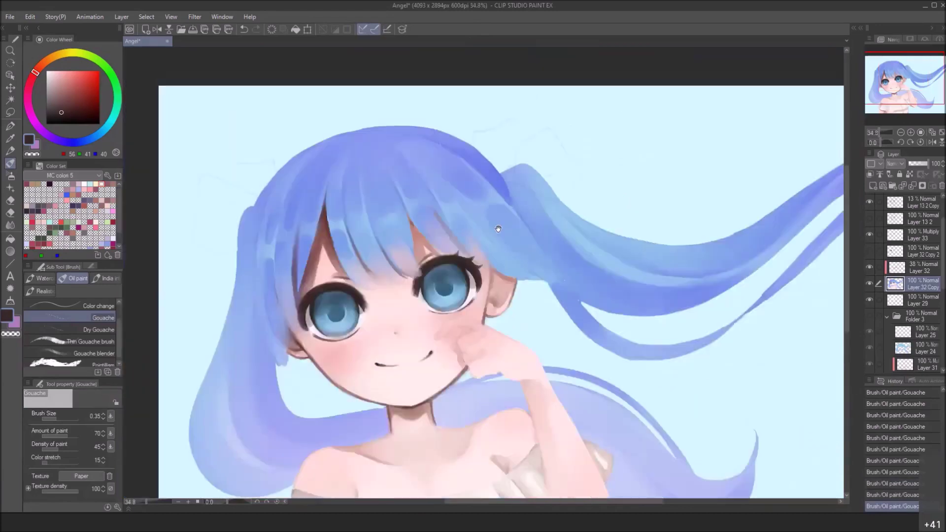
Draw thin lash flicks along the left eye's upper outer lash line in dark brown Gouache at size 0.35, undoing one stroke
scroll(502, 222, "up", 1)
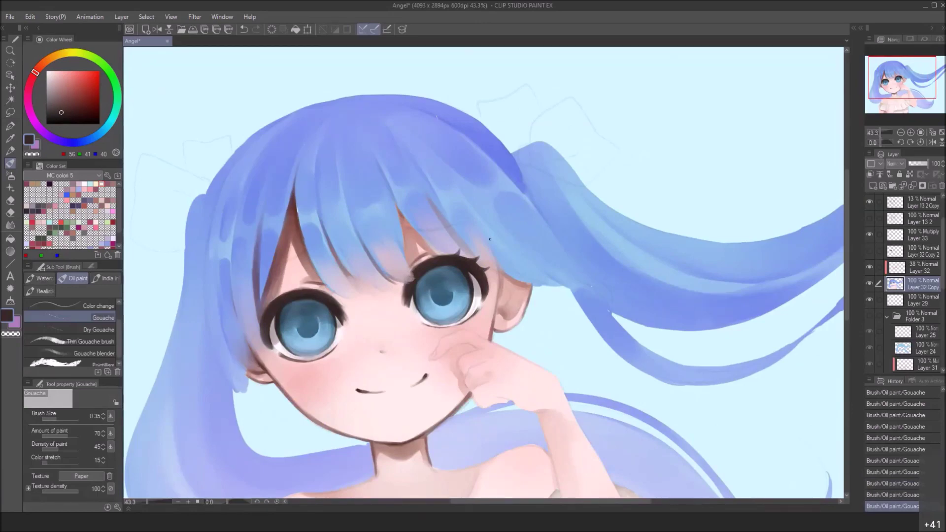
left_click_drag(227, 501, 231, 500)
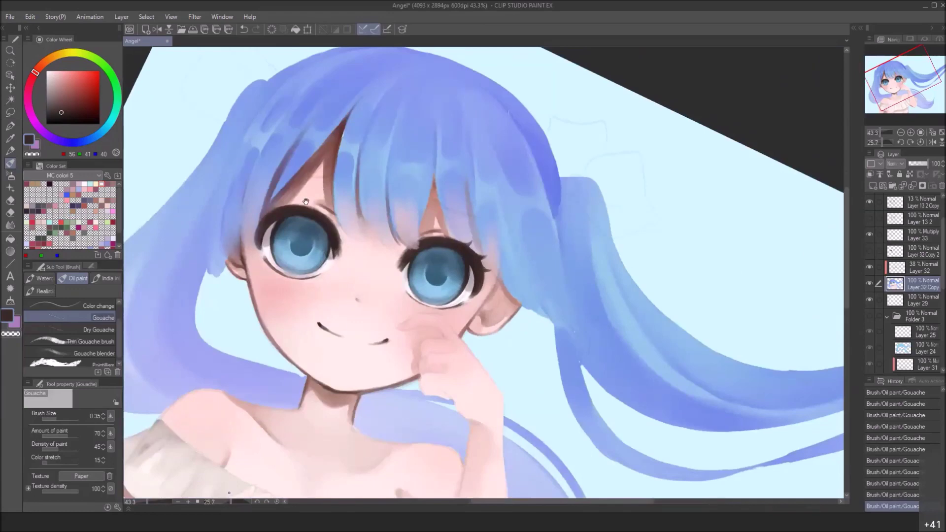
scroll(299, 199, "up", 1)
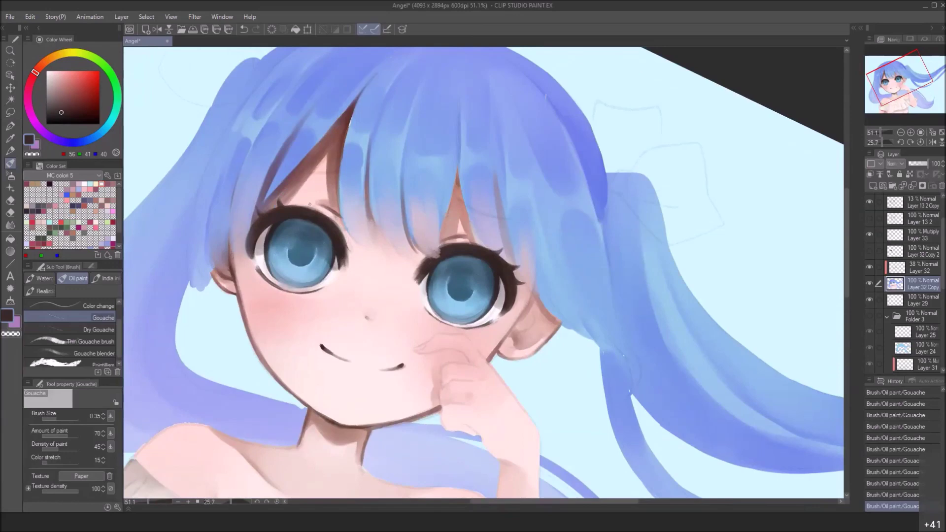
left_click_drag(241, 228, 253, 222)
key("ctrl+z")
left_click(278, 501)
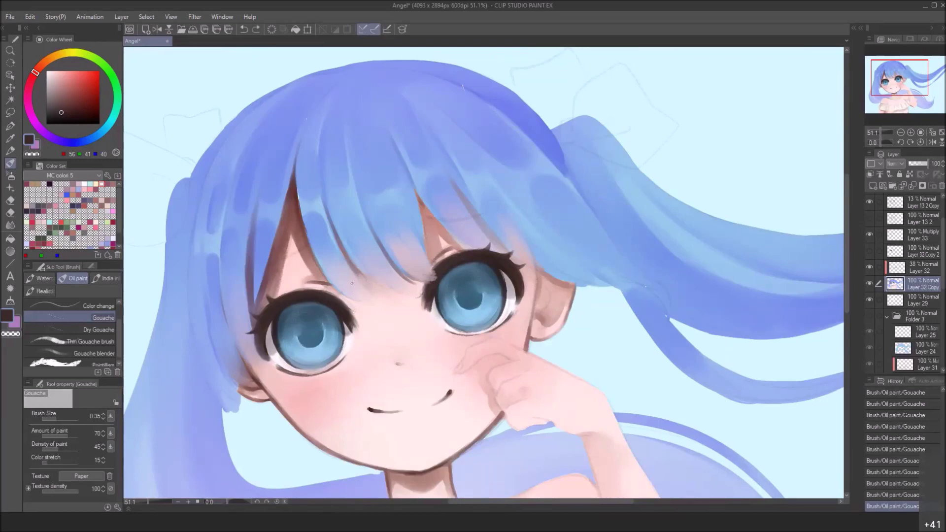
Try thin dark brown lash strokes at the left eye's inner corner with Gouache at size 0.35, and undo them
mouse_move(340, 290)
left_mouse_down()
mouse_move(360, 301)
mouse_move(359, 312)
left_mouse_up()
key("ctrl+z")
key("ctrl+z")
key("ctrl+z")
left_click_drag(465, 288, 395, 243)
scroll(194, 261, "up", 2)
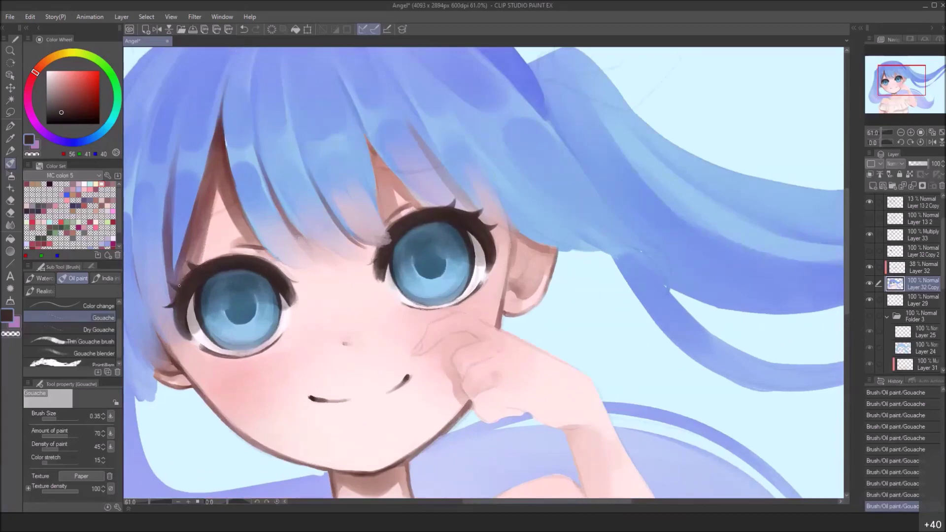
scroll(259, 230, "down", 2)
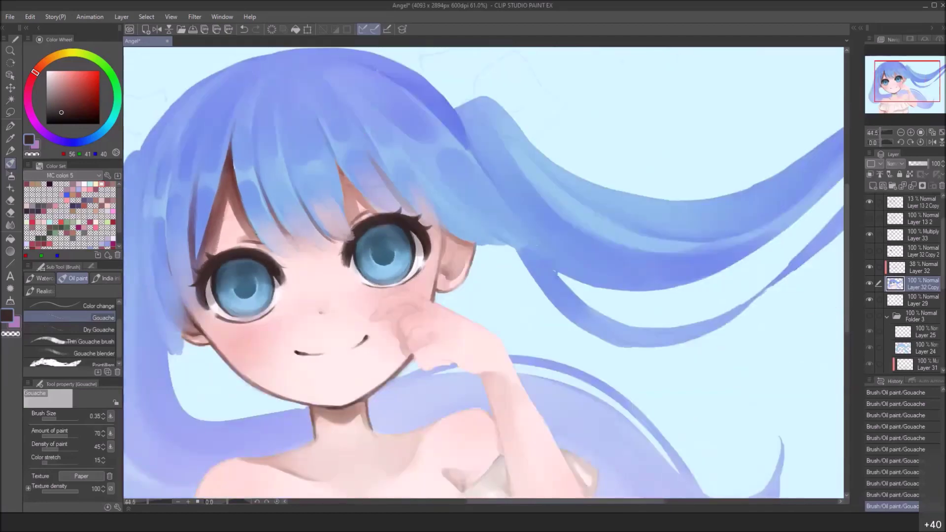